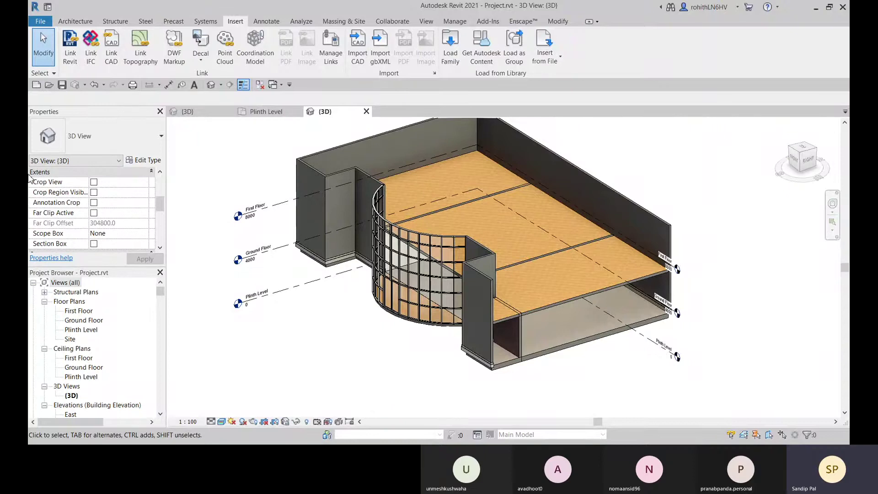
Step: Enable the Section Box in the 3D view's extents properties
scroll(68, 248, down, 1)
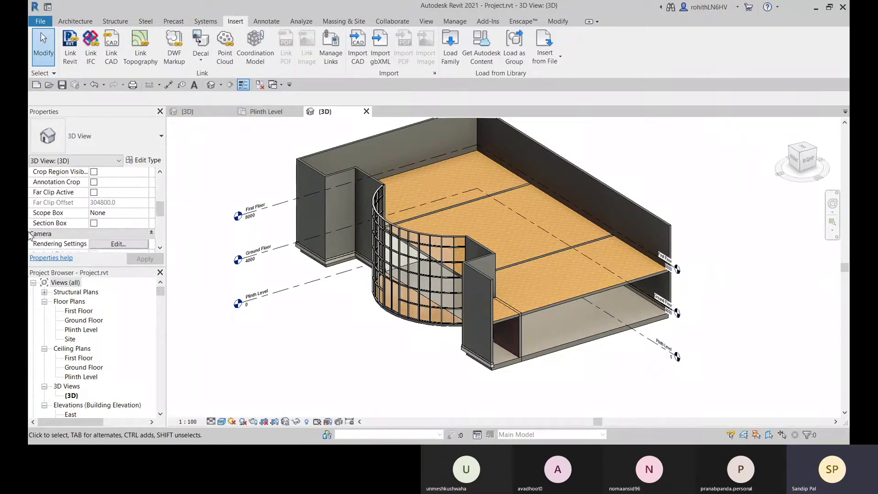
click(95, 224)
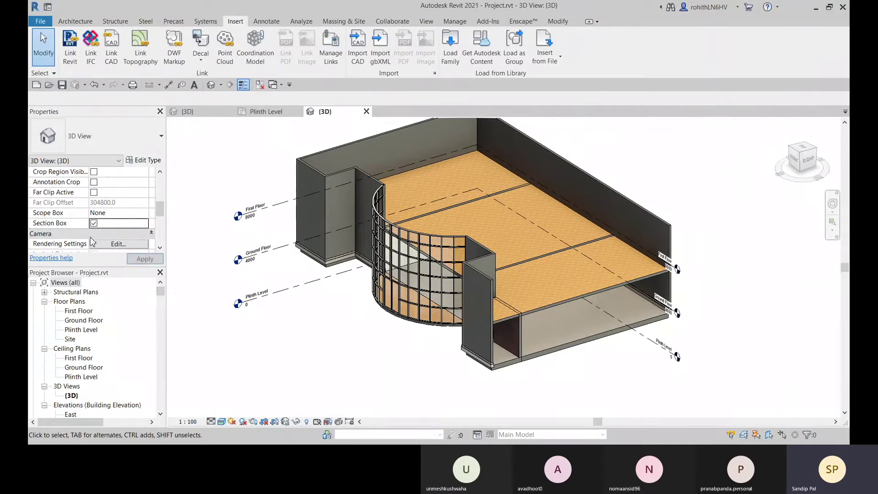
scroll(397, 221, down, 3)
scroll(329, 246, up, 1)
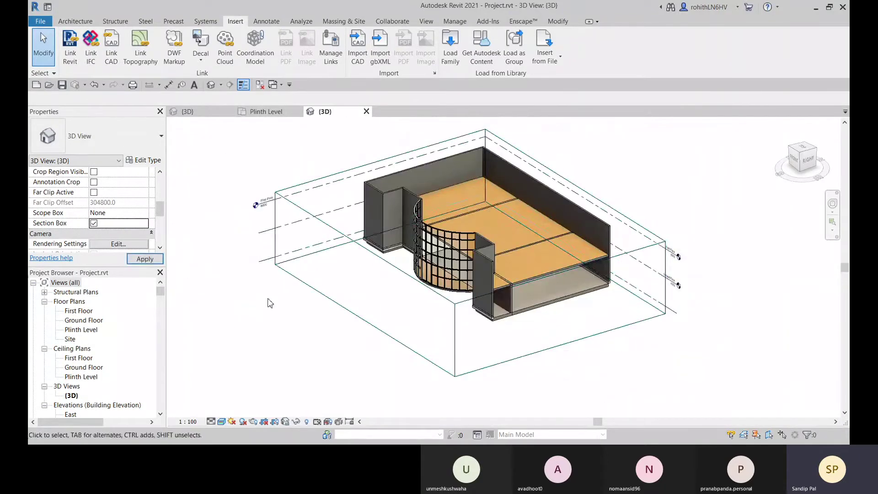
Step: Select the section box and lower its top face below the First Floor level
click(665, 244)
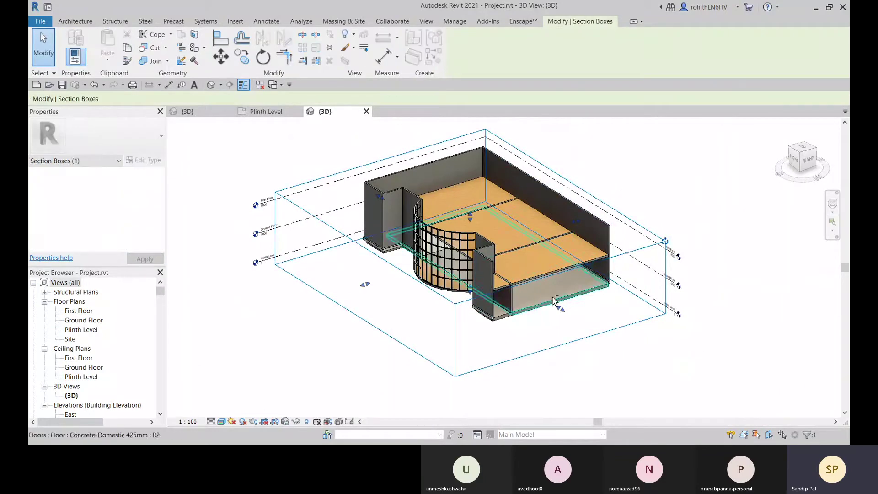
middle_drag(530, 384, 534, 378)
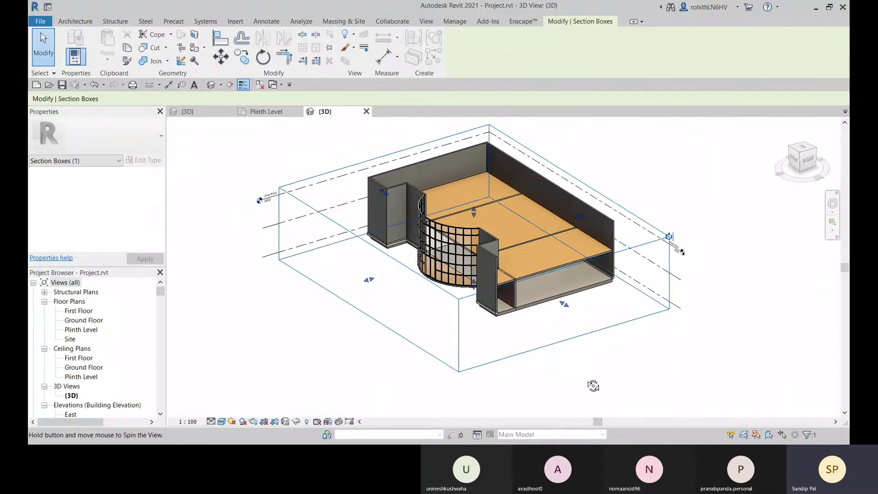
shift+middle_drag(593, 385, 505, 375)
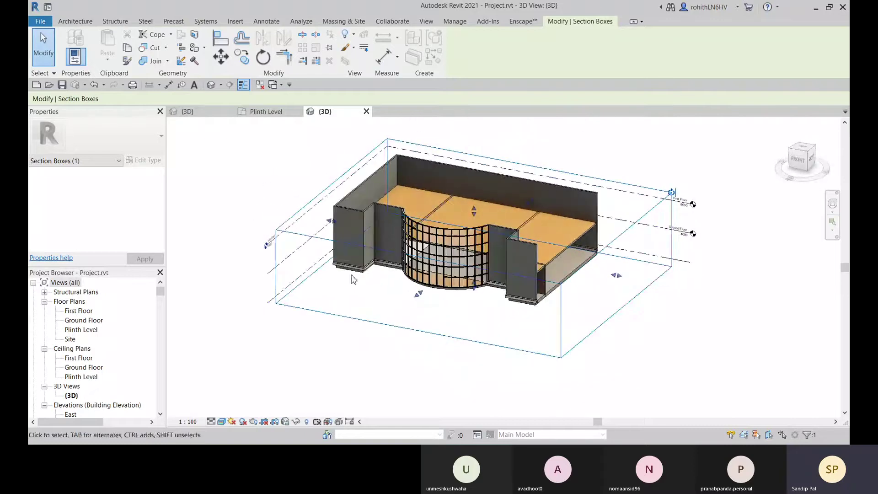
drag(473, 208, 480, 225)
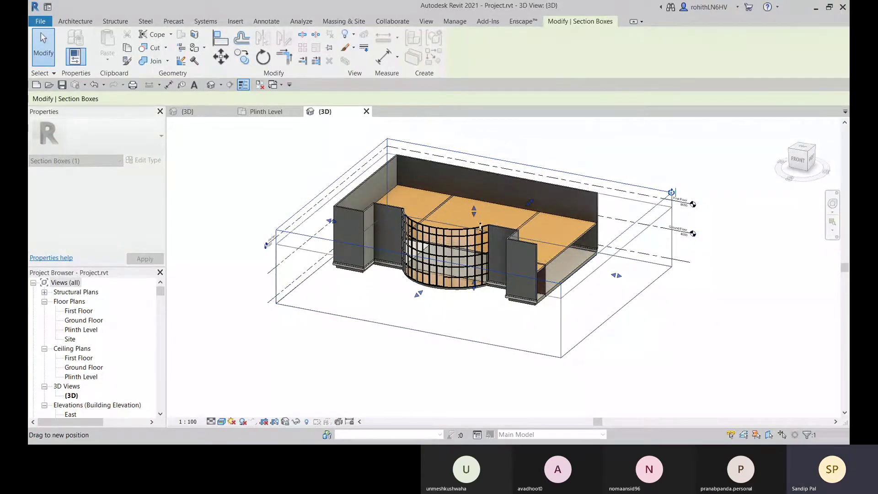
drag(504, 252, 504, 254)
scroll(434, 206, up, 3)
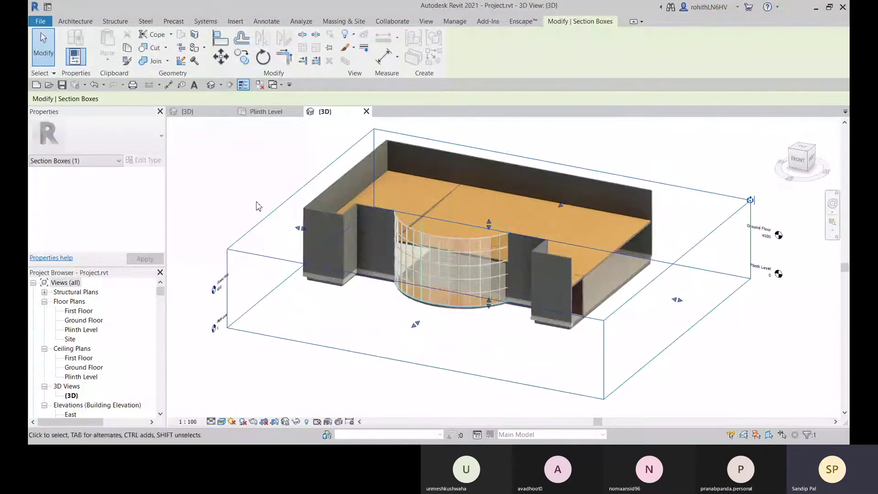
Step: Move the section box's left side face inward so that it cuts through the building beyond the left end wall
shift+middle_drag(484, 234, 481, 247)
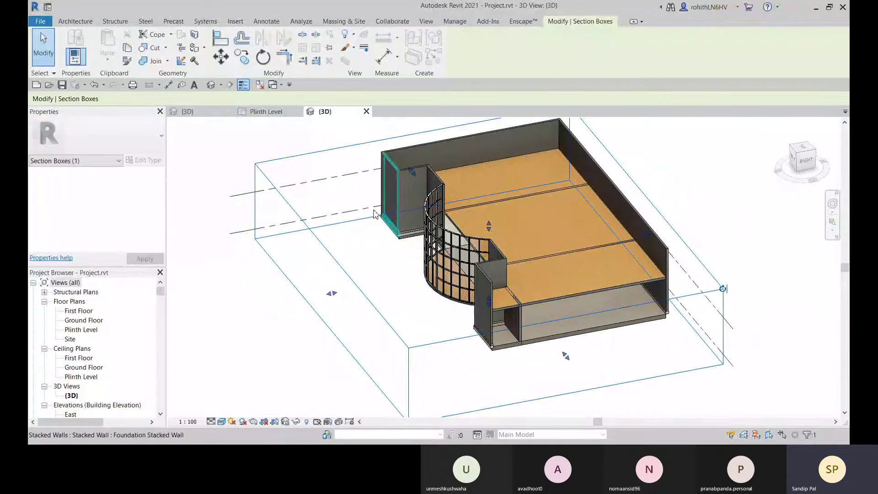
shift+middle_drag(367, 235, 372, 235)
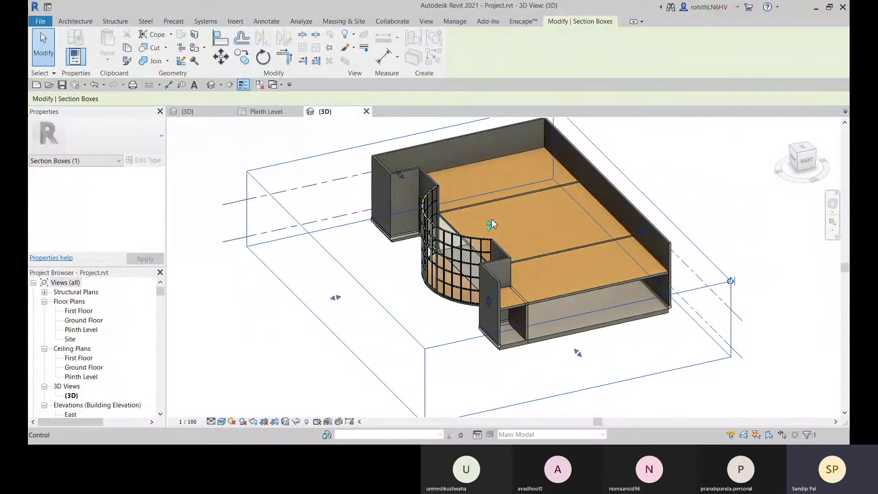
shift+middle_drag(492, 230, 278, 261)
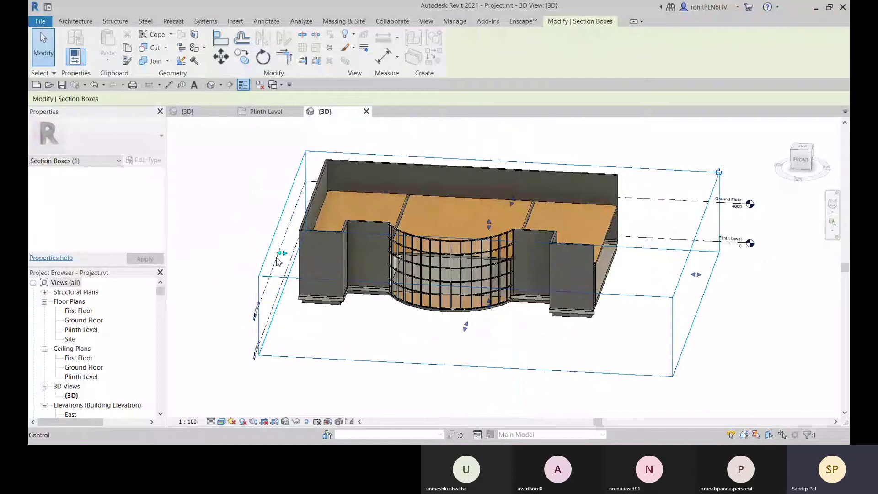
drag(281, 257, 290, 256)
drag(344, 257, 358, 257)
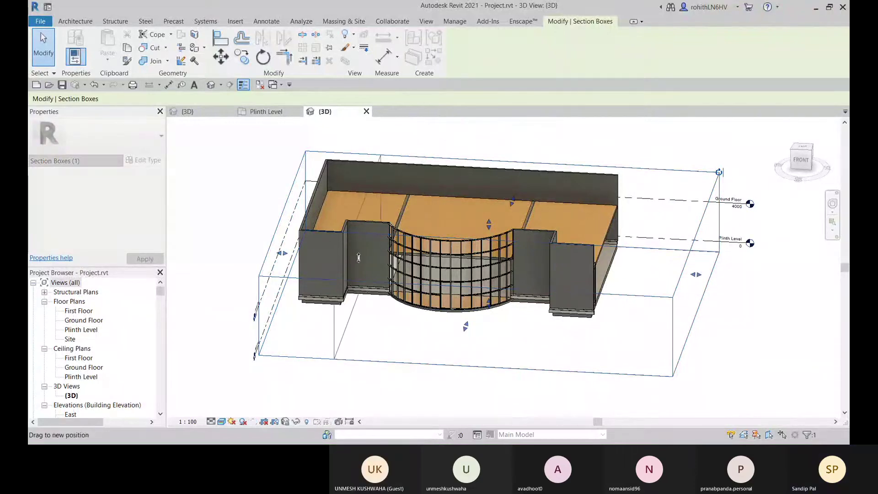
Step: Move the section box's right side face inward and its front face back behind the curved curtain wall
shift+middle_drag(386, 336, 518, 348)
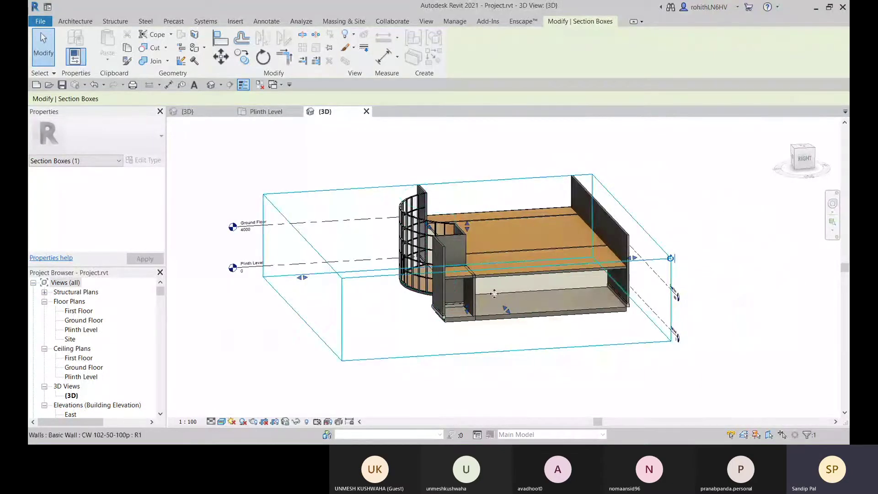
shift+middle_drag(494, 293, 515, 352)
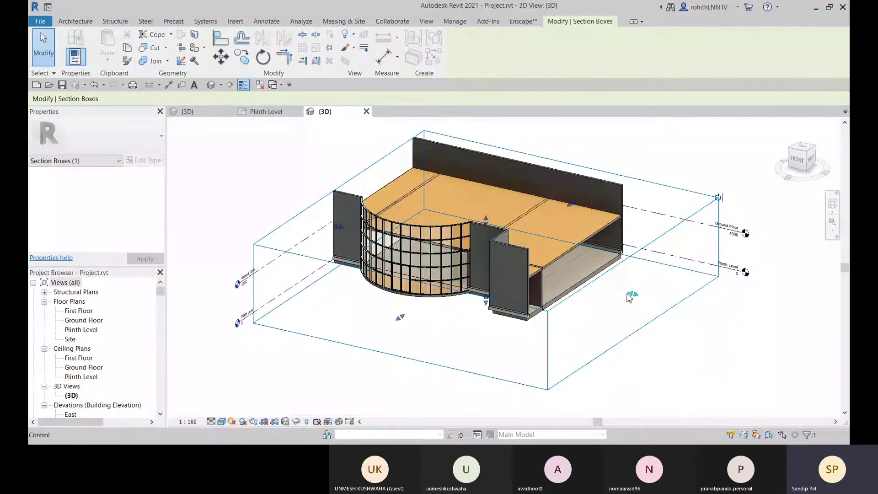
drag(633, 295, 517, 367)
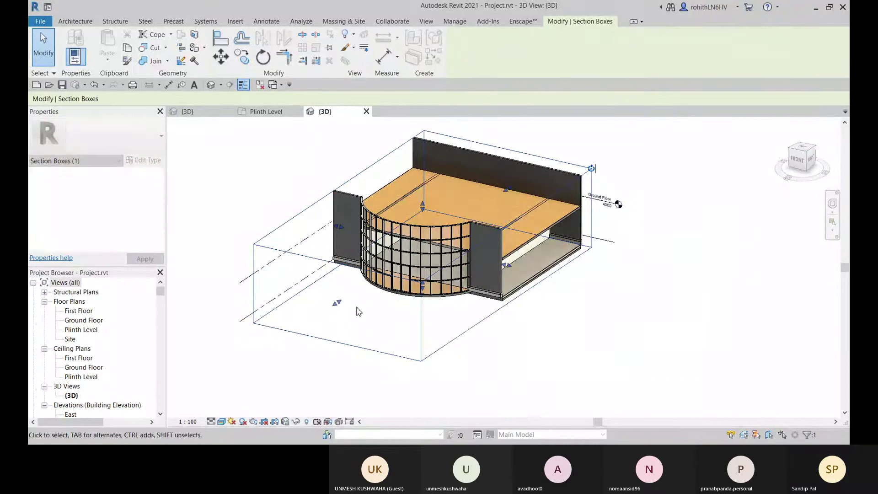
drag(338, 302, 455, 222)
shift+middle_drag(573, 332, 464, 368)
click(437, 358)
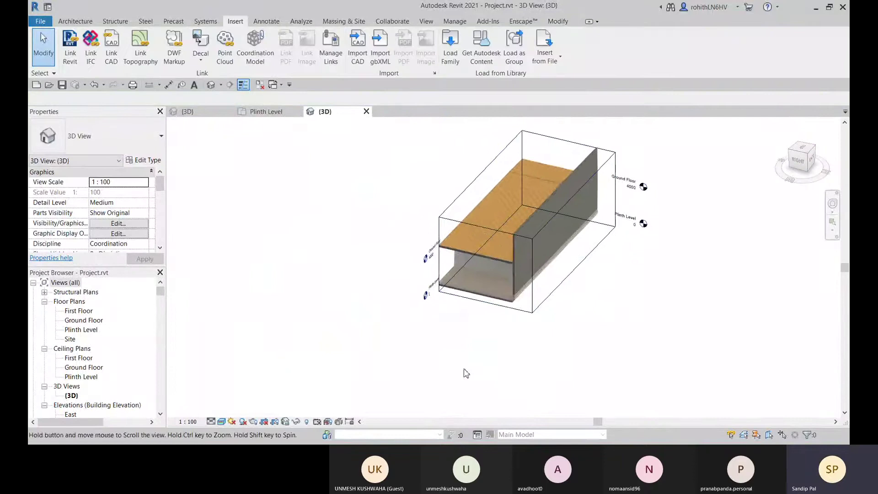
Step: Turn off the Section Box of the 3D view to restore the full building
click(533, 313)
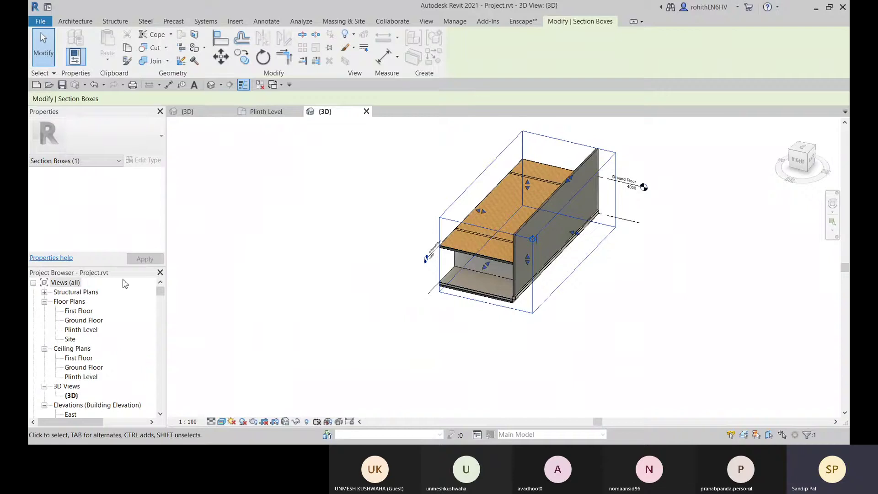
click(274, 243)
scroll(124, 244, down, 5)
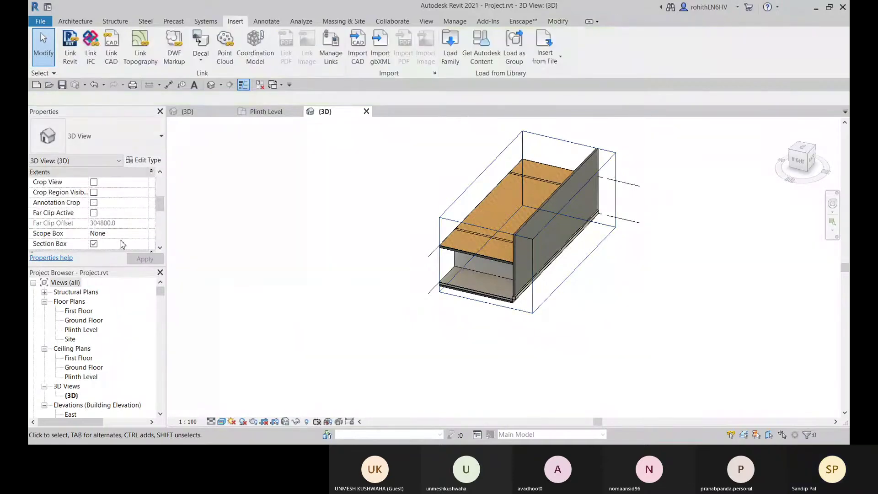
click(95, 247)
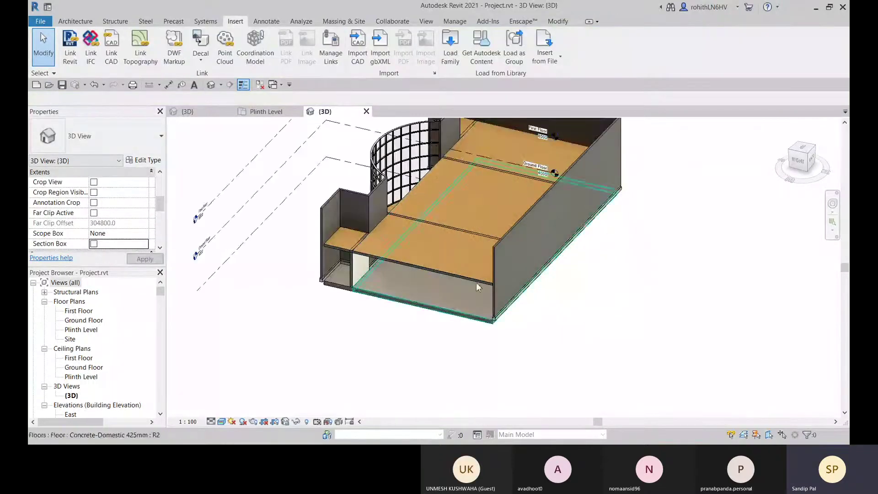
Step: Select the curved Storefront curtain wall and isolate it with the Selection Box command
shift+middle_drag(364, 351, 288, 286)
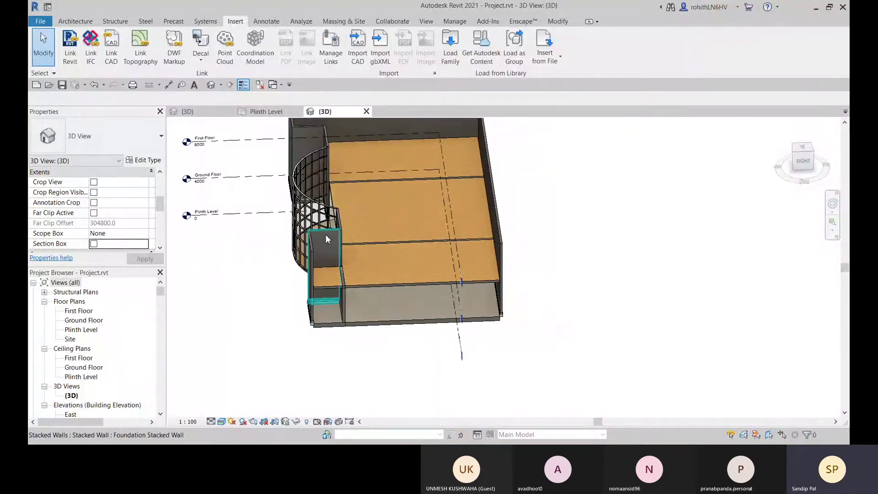
shift+middle_drag(327, 239, 346, 218)
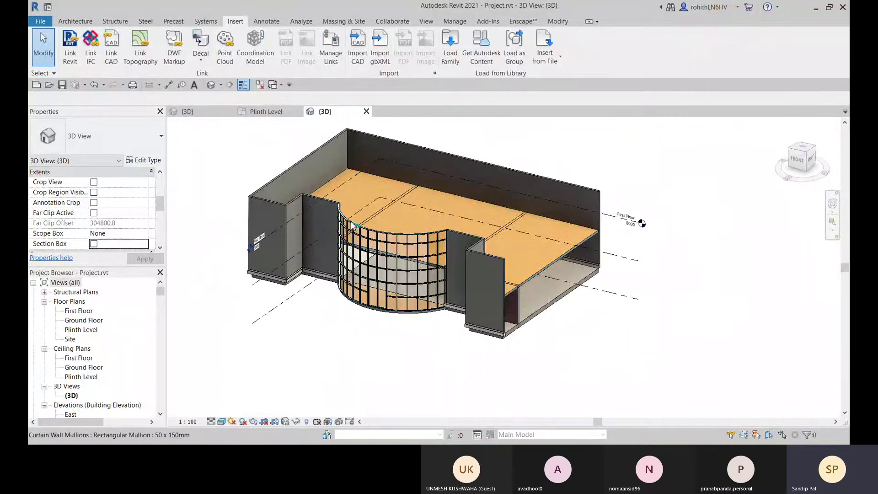
click(351, 231)
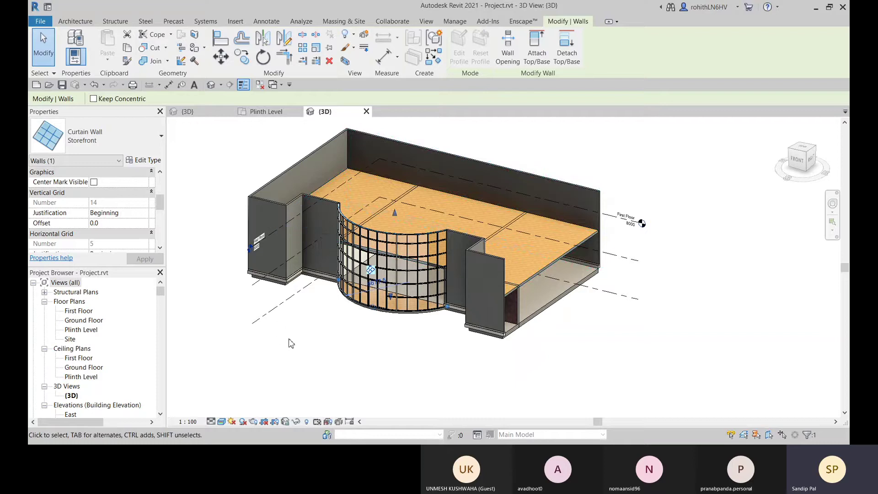
key(b)
key(x)
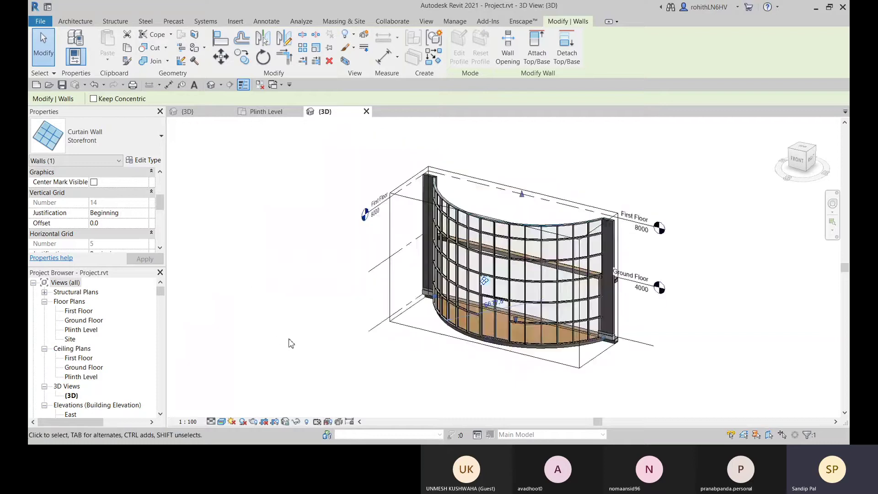
Step: Select the section box around the curtain wall and move its rear face inward to cut away the upper floor strip
click(587, 366)
click(414, 379)
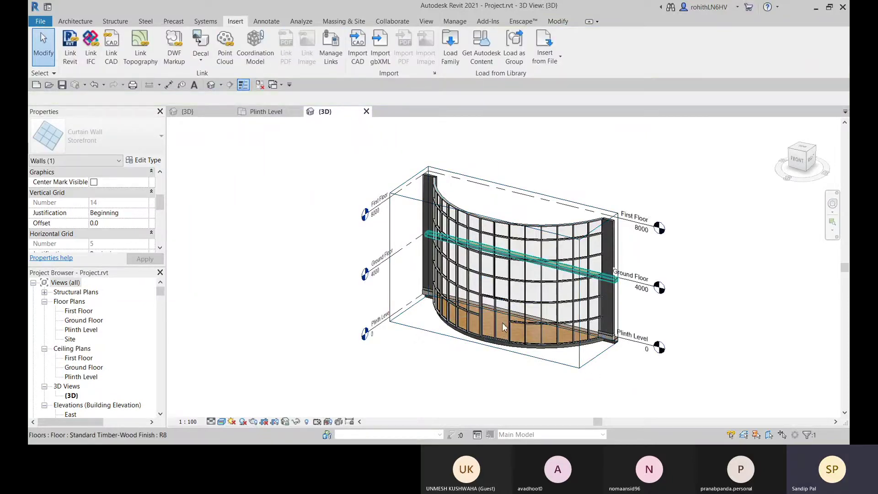
click(459, 398)
shift+middle_drag(480, 376, 379, 266)
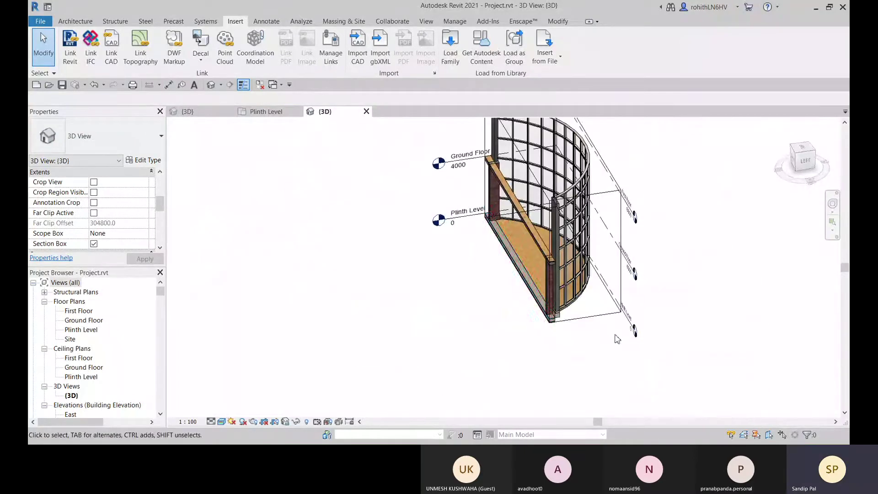
shift+middle_drag(613, 334, 563, 193)
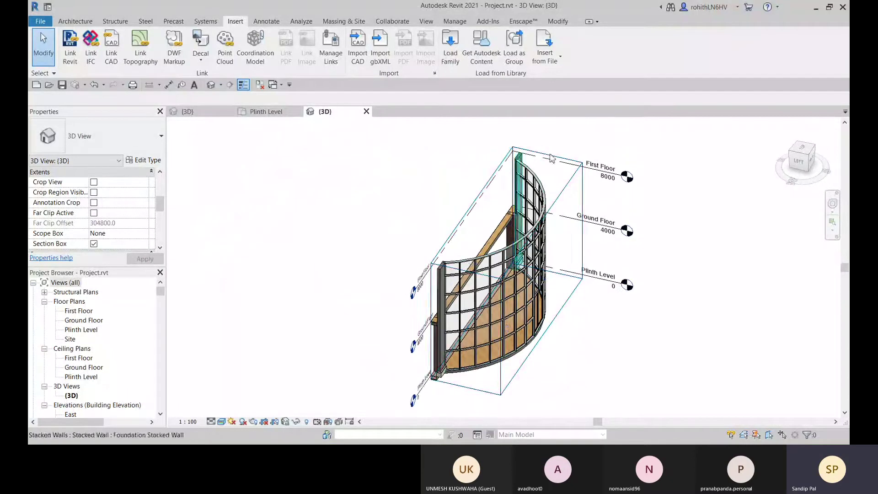
click(552, 155)
shift+middle_drag(509, 272, 485, 249)
drag(487, 243, 491, 241)
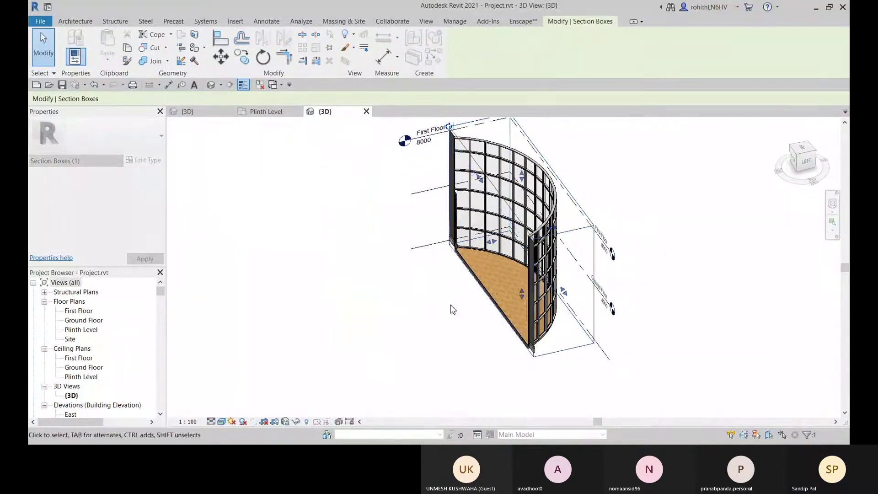
Step: Orient the view to the front of the curtain wall and save it as a new 3D view named "3D Curtain Panel"
shift+middle_drag(451, 323, 259, 329)
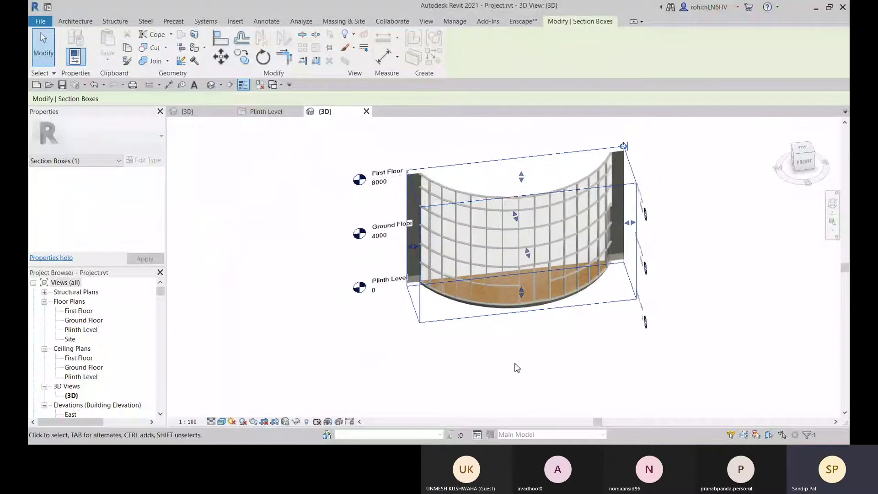
shift+middle_drag(515, 367, 206, 358)
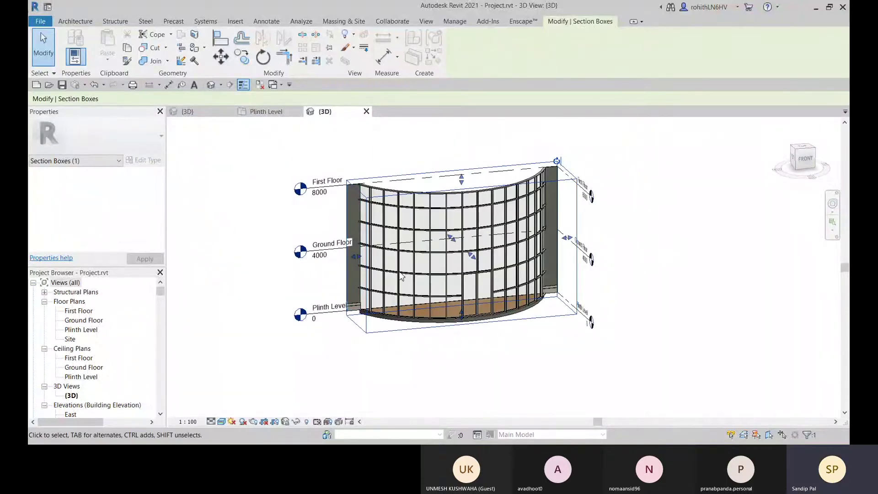
click(835, 180)
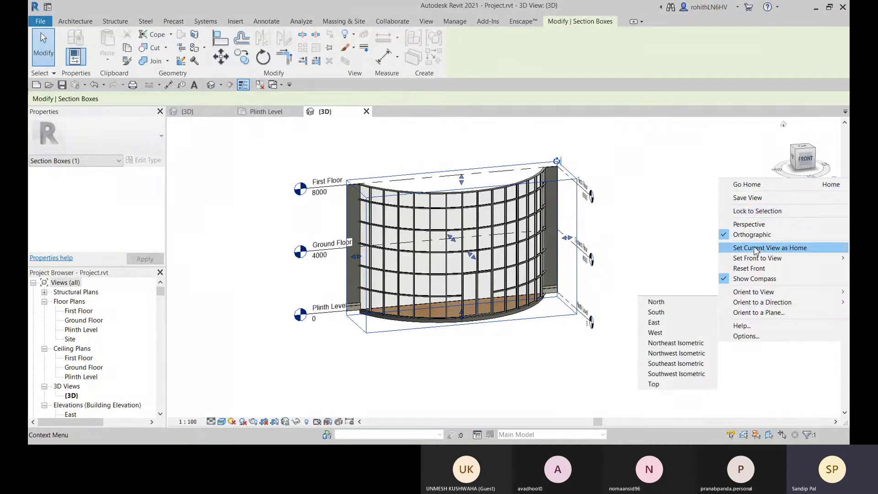
click(748, 198)
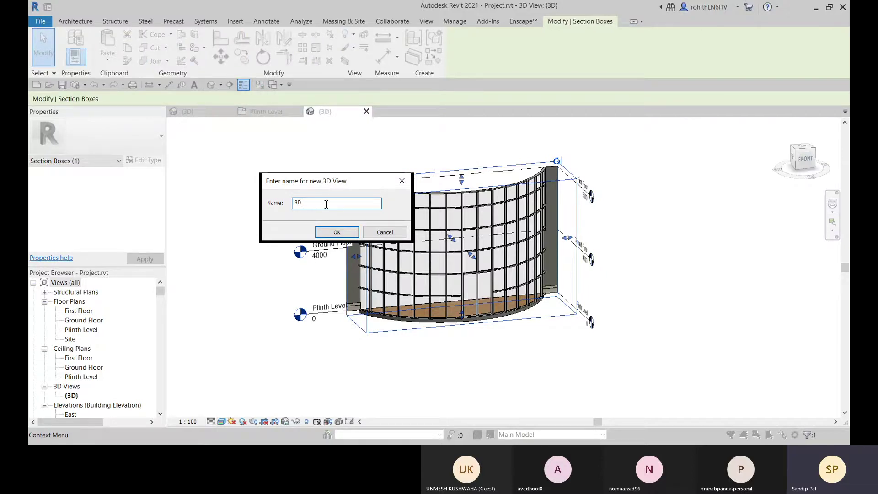
text(3D Curtain Panel)
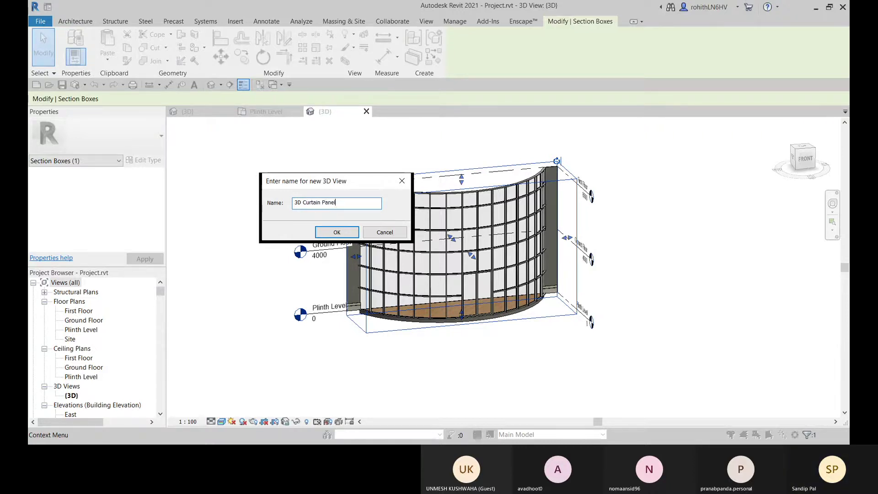
click(338, 232)
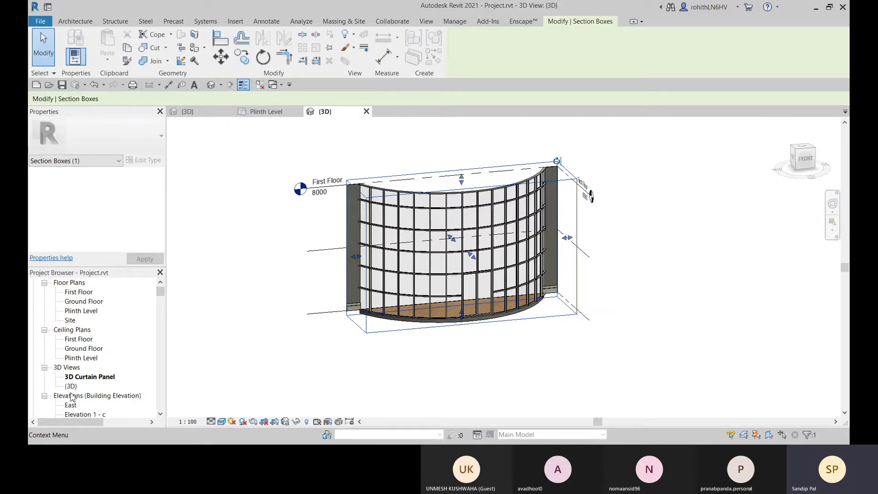
Step: Open the default 3D view showing the whole building
double_click(71, 387)
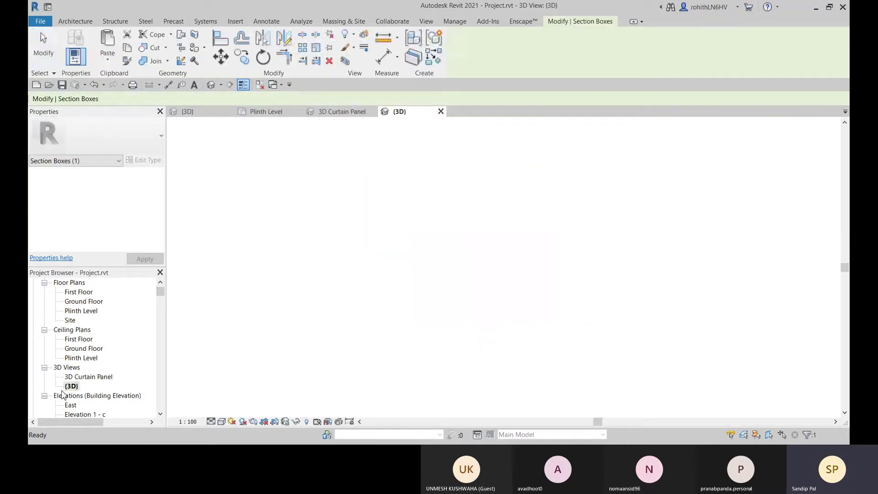
click(343, 355)
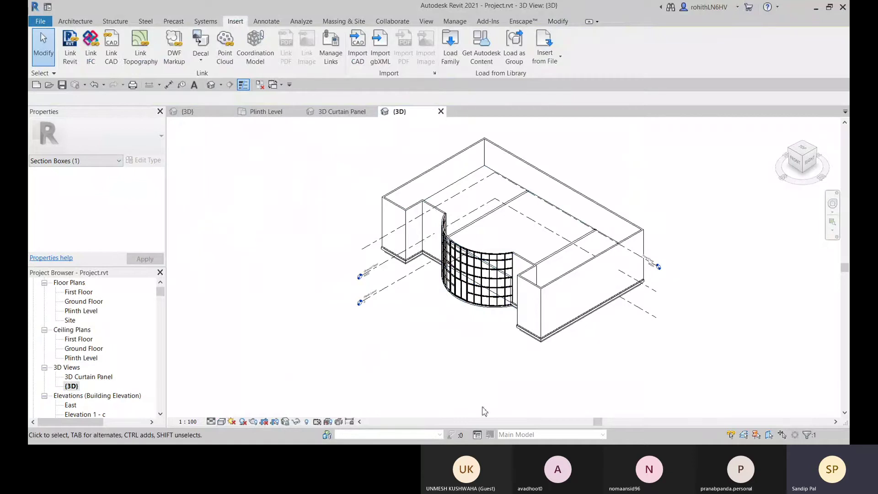
Step: Open the "3D Curtain Panel" view and inspect the curved curtain wall from several sides
click(91, 378)
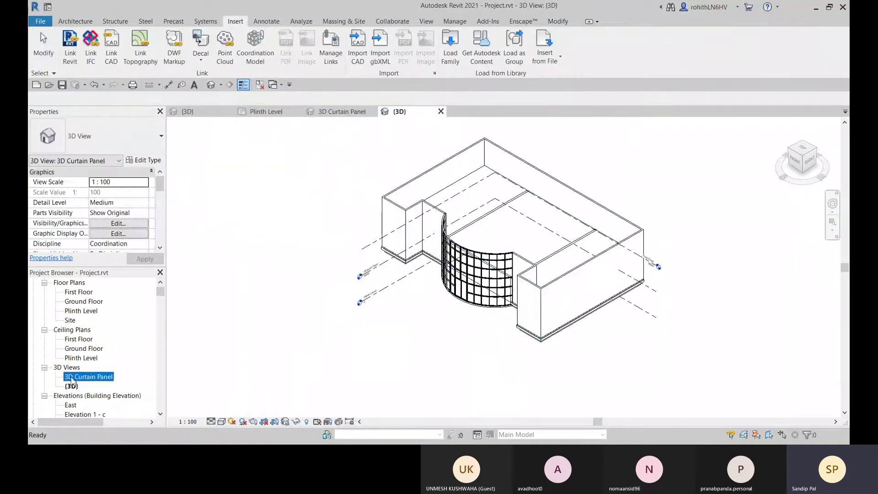
double_click(79, 378)
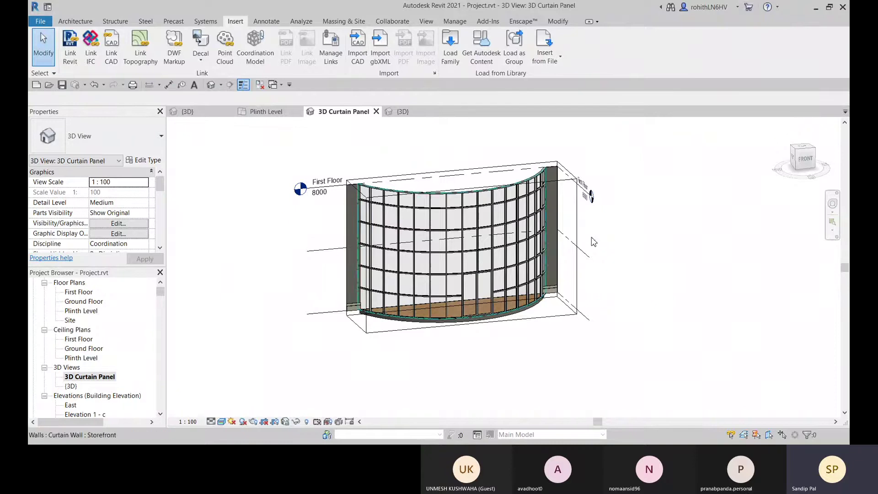
mouse_move(479, 363)
shift+middle_down()
mouse_move(446, 361)
mouse_move(465, 355)
shift+middle_up()
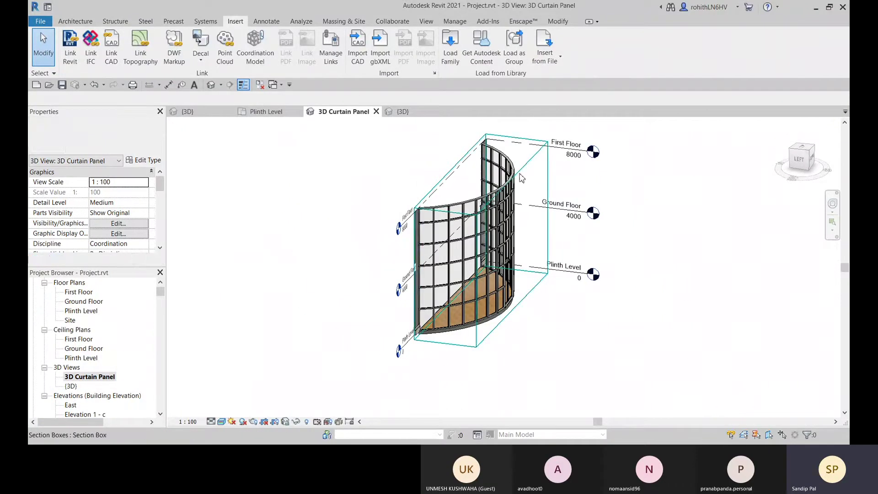
shift+middle_drag(470, 267, 486, 313)
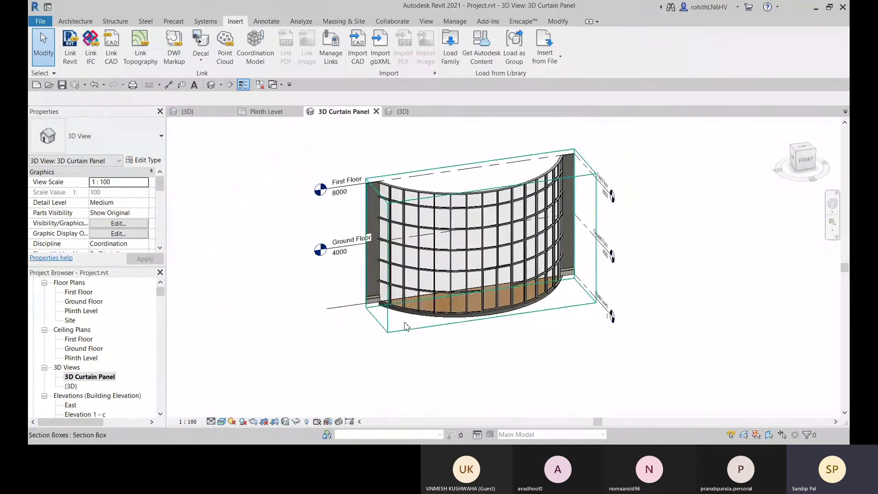
shift+middle_drag(506, 361, 470, 361)
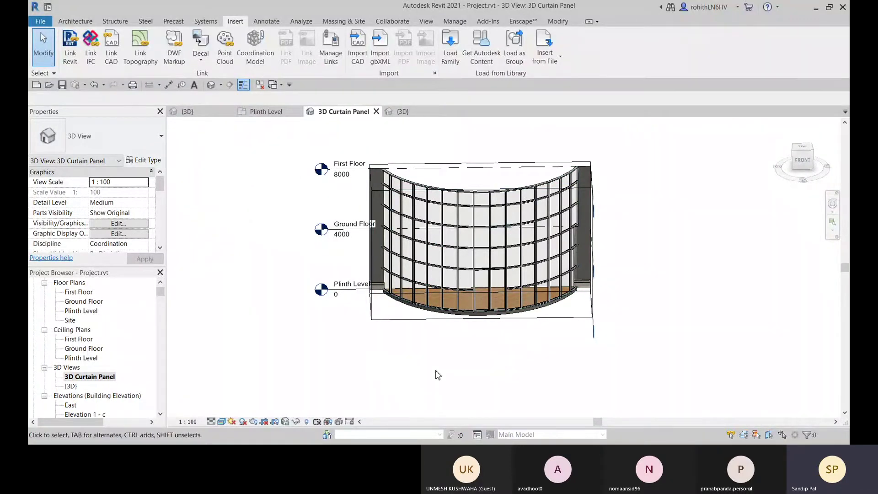
shift+middle_drag(438, 375, 534, 388)
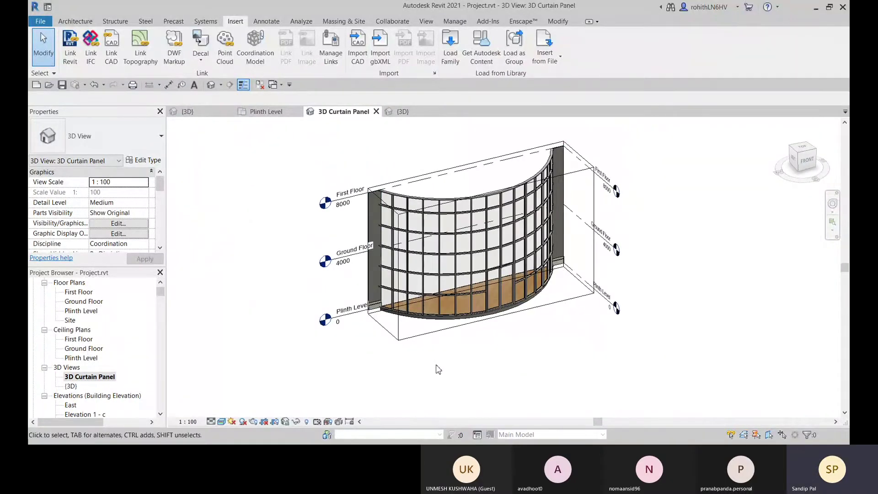
shift+middle_drag(438, 370, 476, 371)
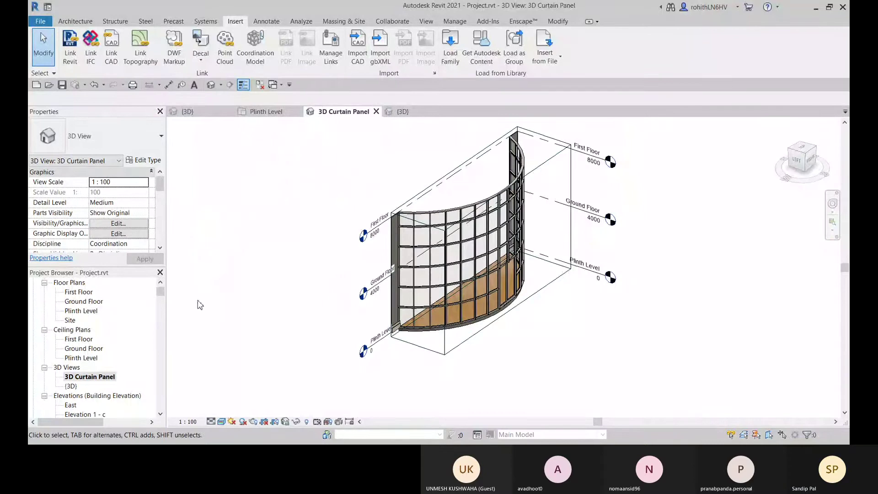
Step: Hide the section box around the curtain wall in this view as an individual element
click(480, 330)
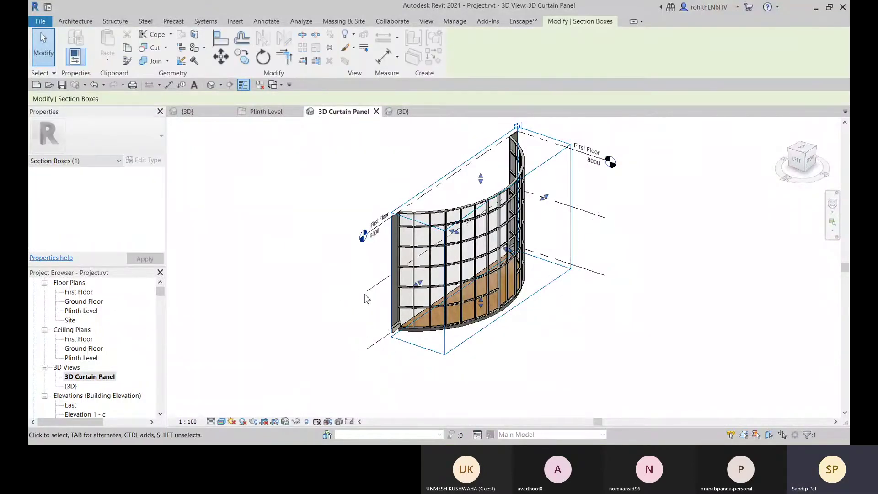
click(237, 172)
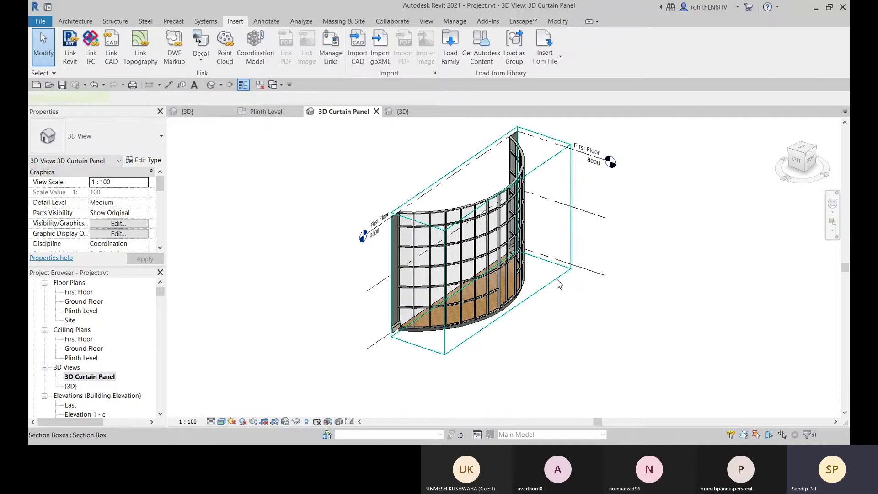
click(484, 153)
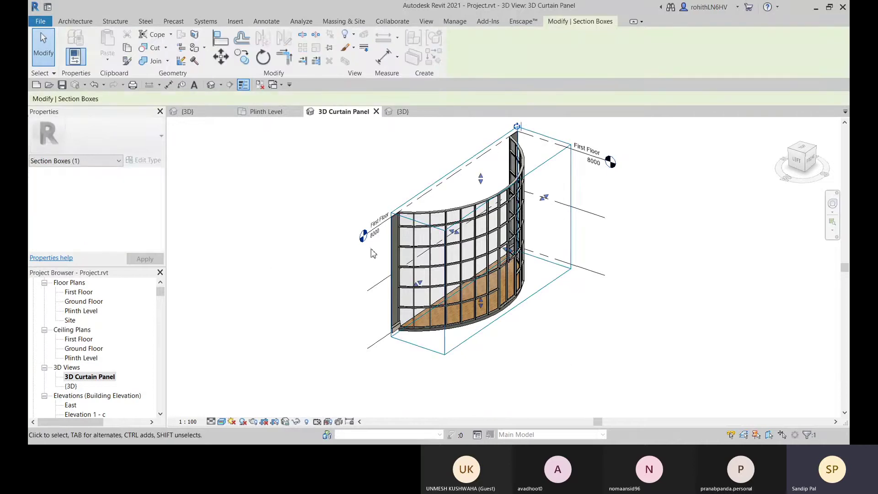
click(354, 36)
click(363, 56)
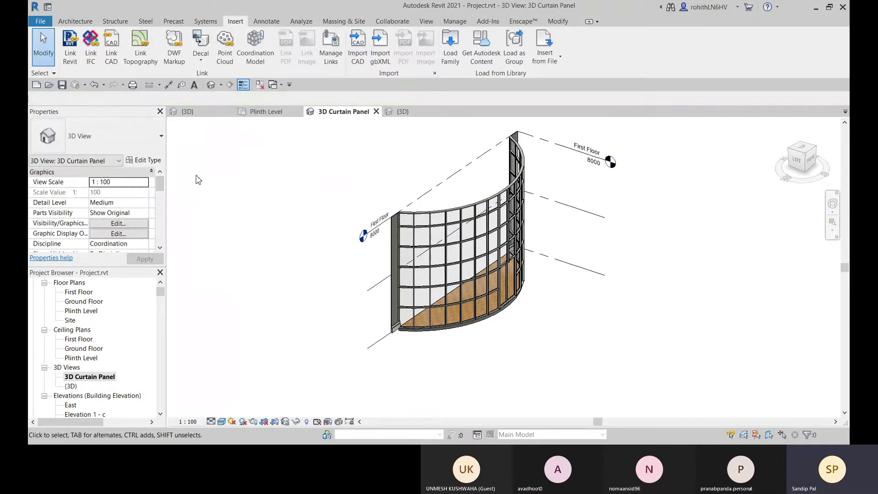
Step: Try hiding the whole category of all selected Foundation Stacked Wall instances in the view, and undo it
shift+middle_drag(638, 289, 264, 270)
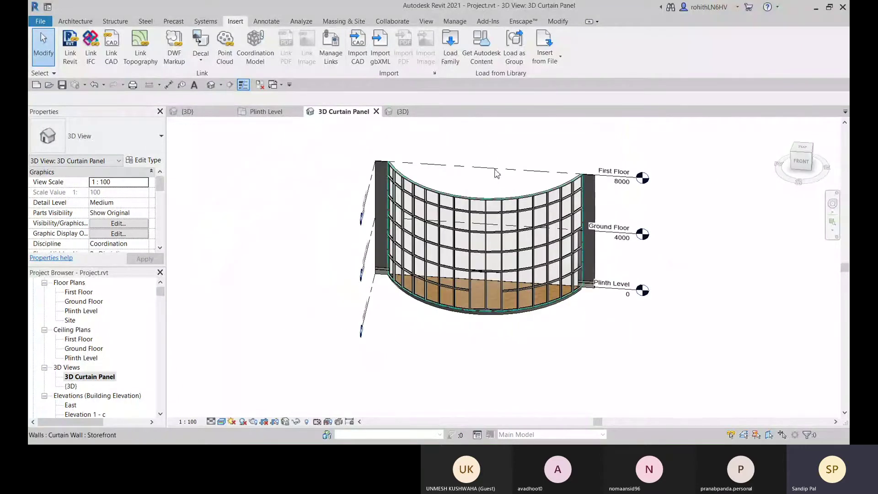
shift+middle_drag(412, 226, 383, 164)
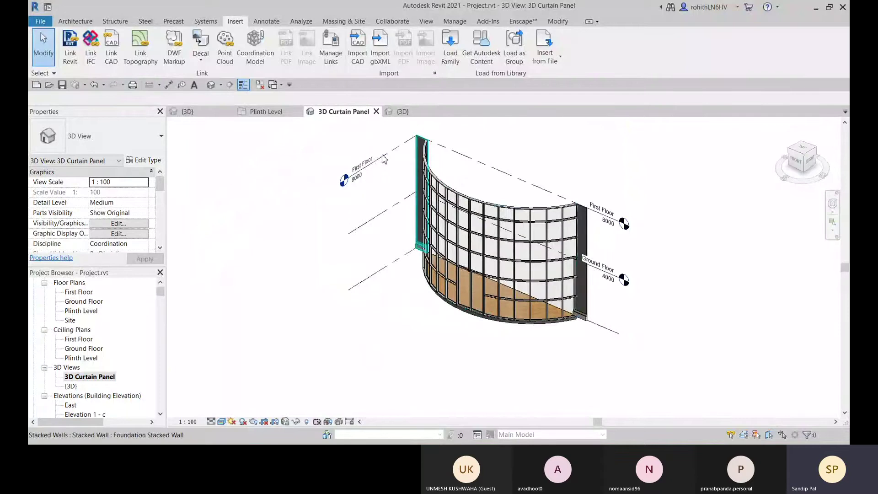
click(383, 165)
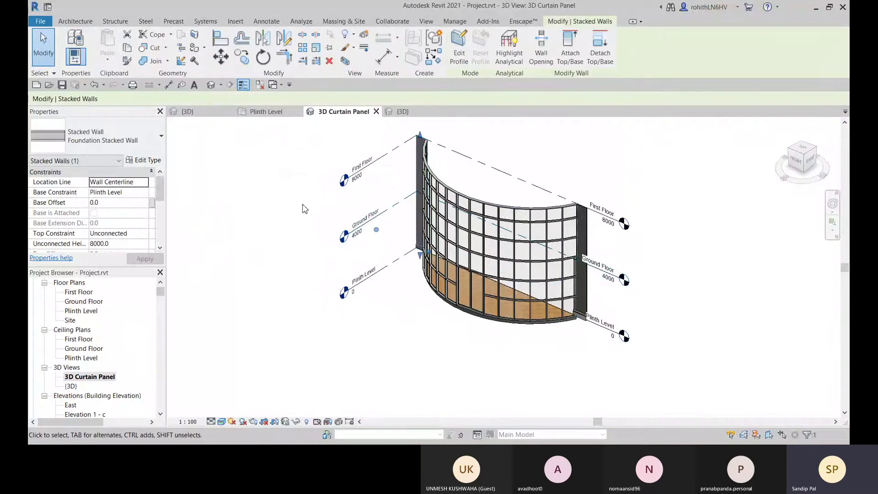
right_click(268, 200)
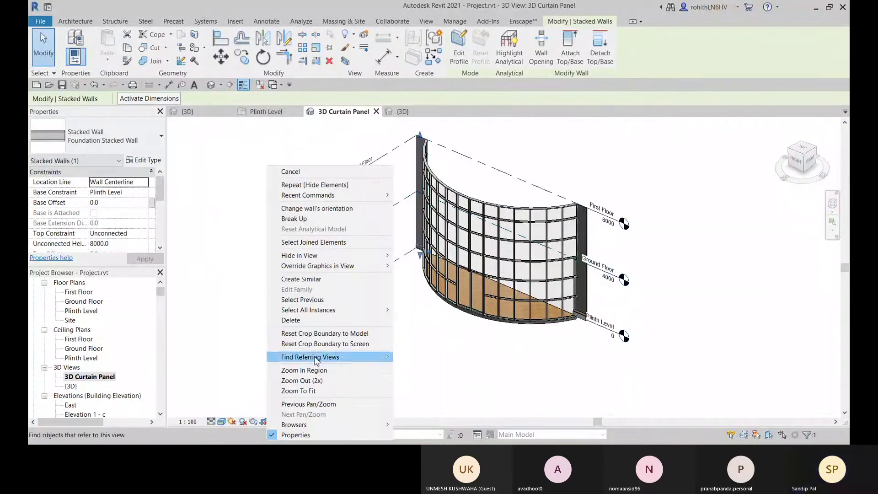
mouse_move(378, 312)
click(427, 309)
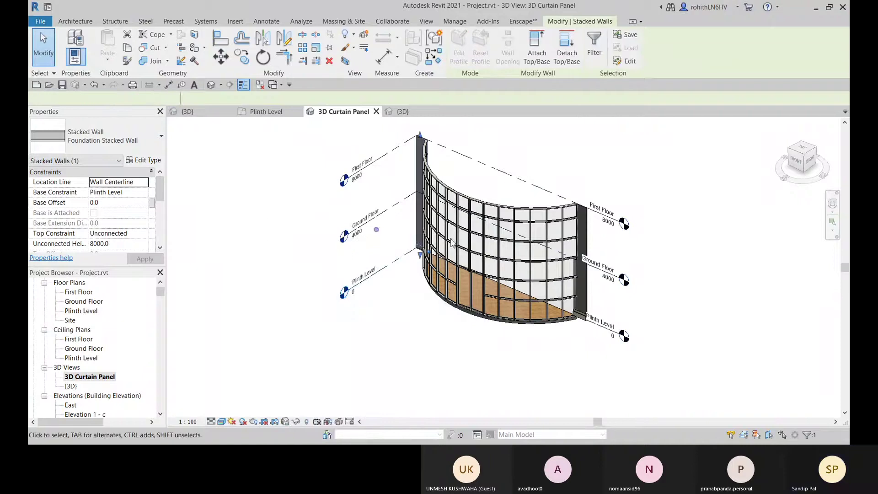
click(353, 36)
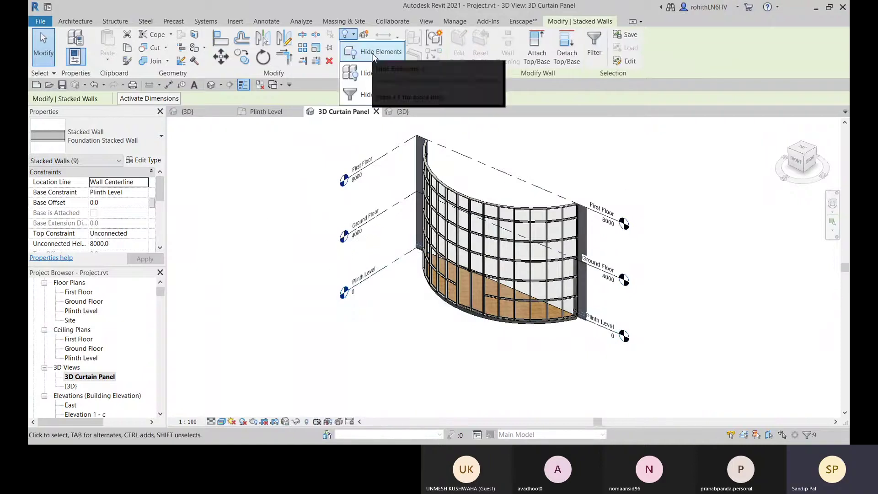
click(370, 78)
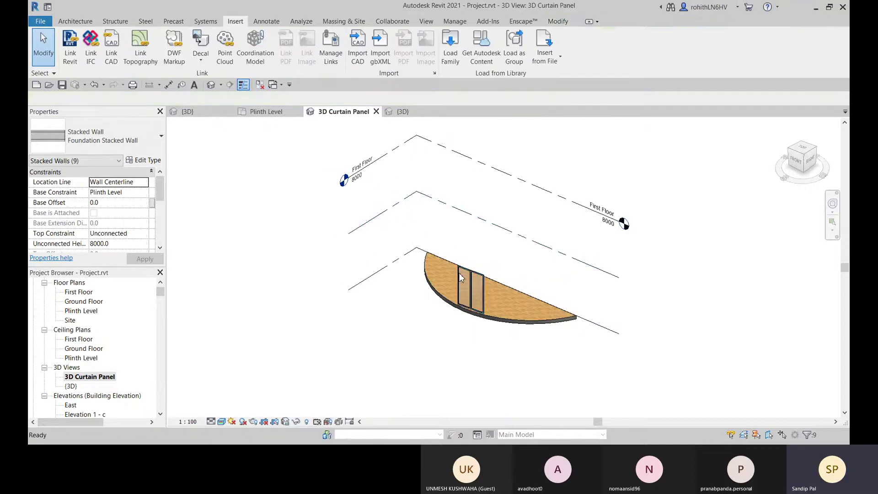
key(ctrl+z)
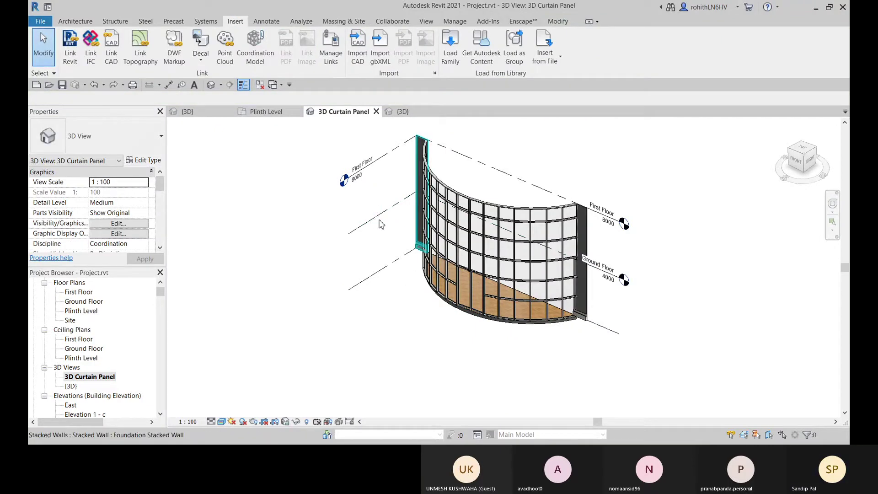
Step: Select the Plinth Level line and hide the entire Levels category in the view
click(359, 286)
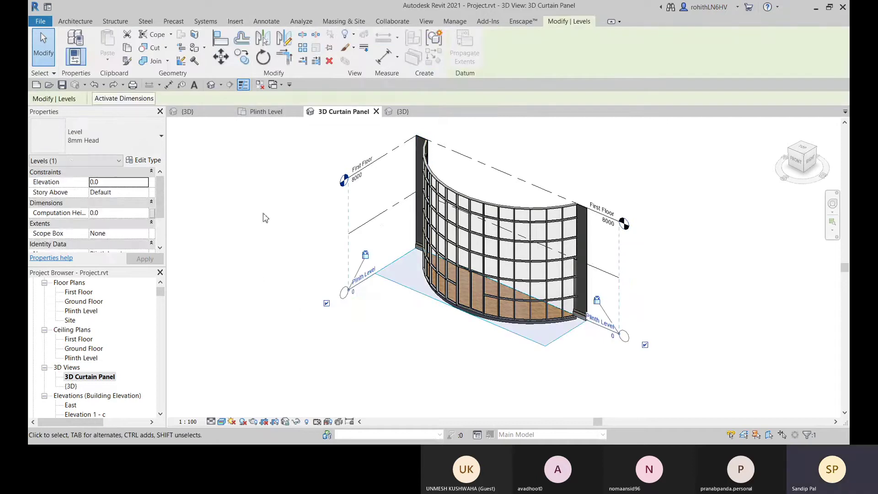
click(347, 35)
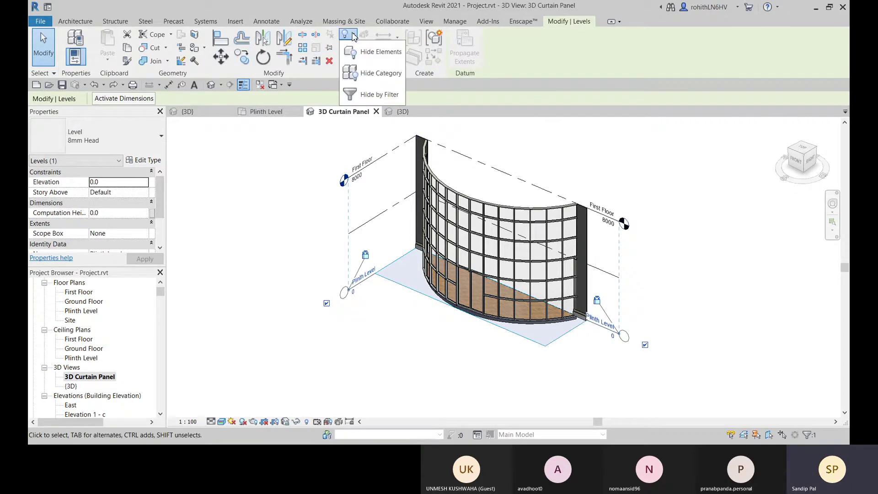
click(373, 74)
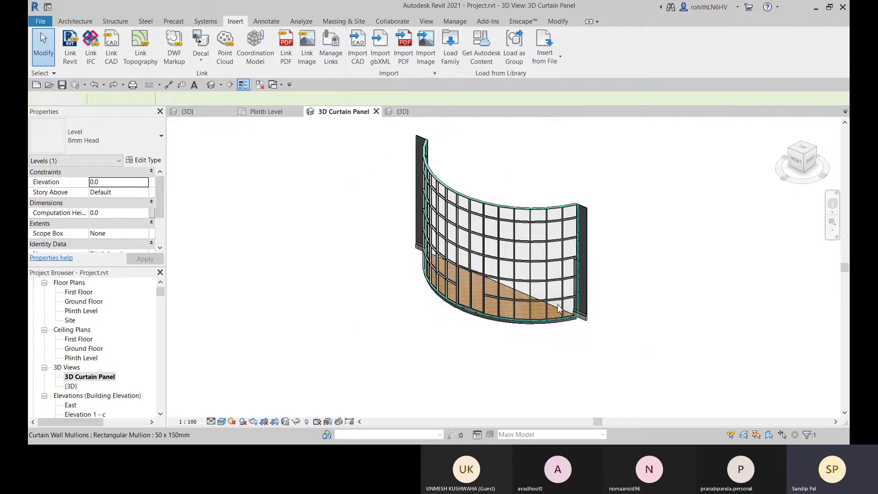
shift+middle_drag(412, 342, 476, 335)
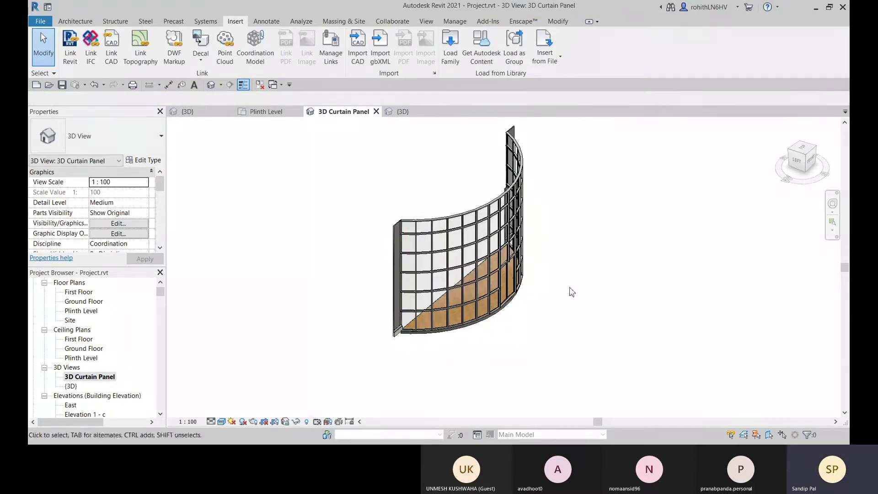
shift+middle_drag(572, 292, 391, 280)
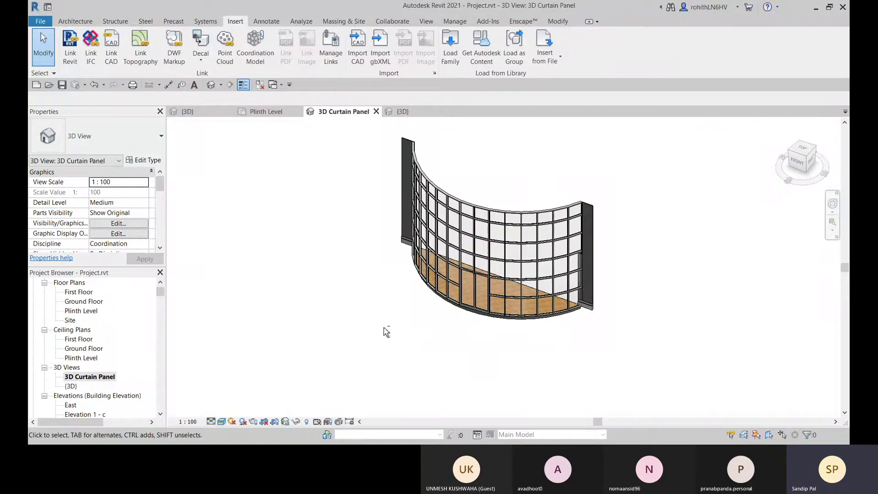
shift+middle_drag(386, 332, 457, 366)
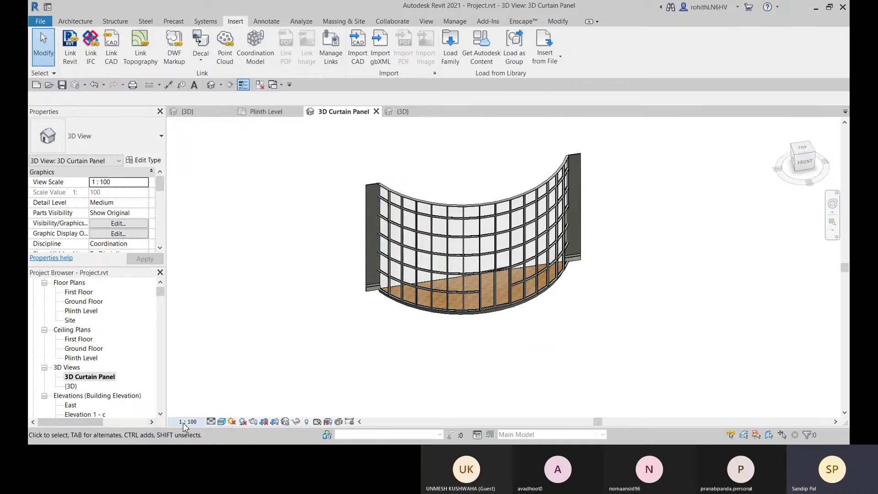
Step: Reveal the hidden elements, select the Plinth Level and unhide the Levels category
click(307, 423)
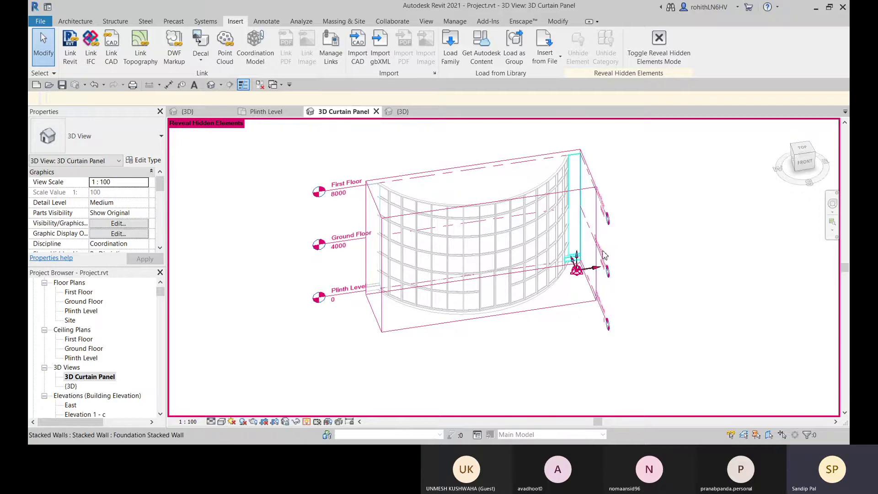
click(336, 302)
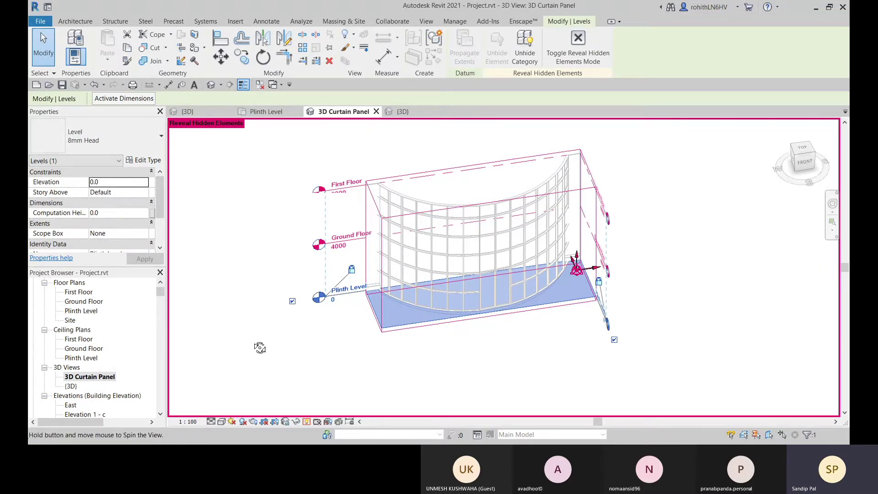
shift+middle_drag(257, 347, 320, 338)
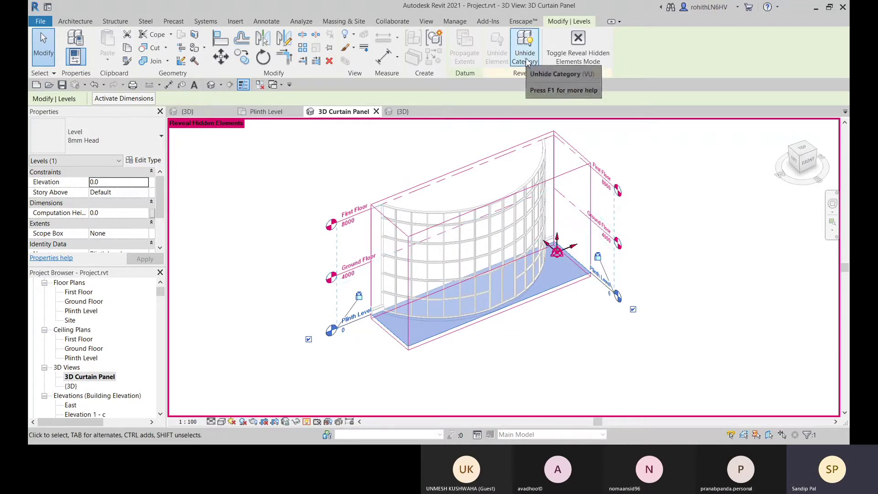
middle_drag(406, 161, 408, 151)
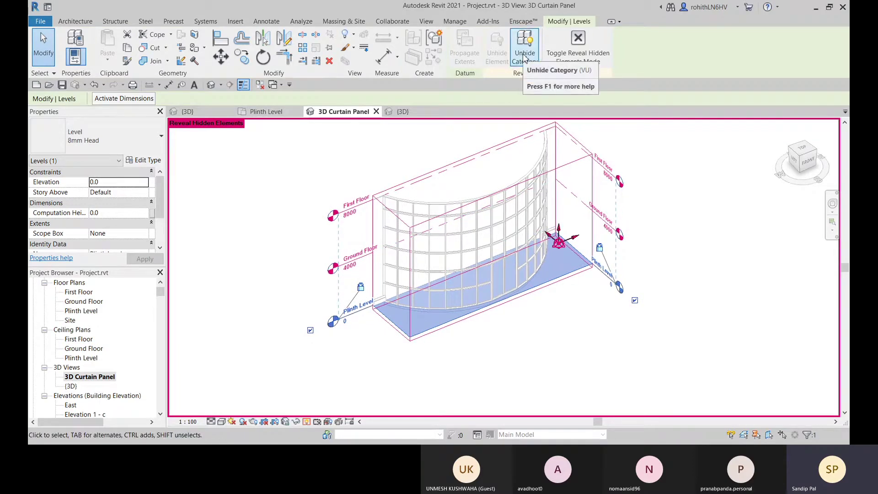
click(524, 57)
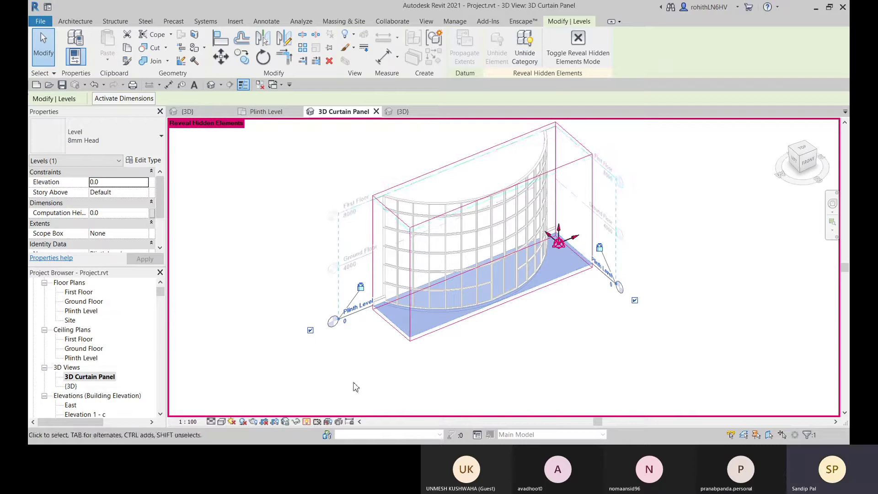
Step: Unhide the section box around the curtain wall and leave the Reveal Hidden Elements mode
middle_drag(352, 373, 352, 362)
middle_drag(518, 332, 514, 336)
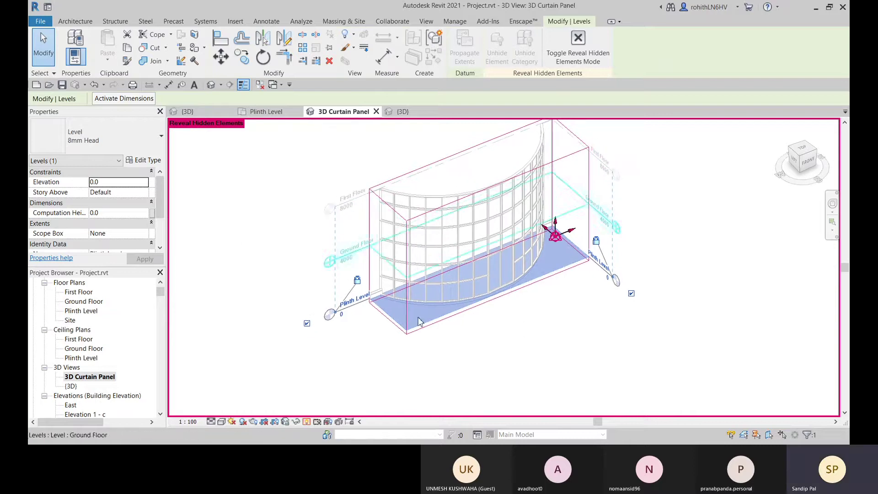
click(569, 159)
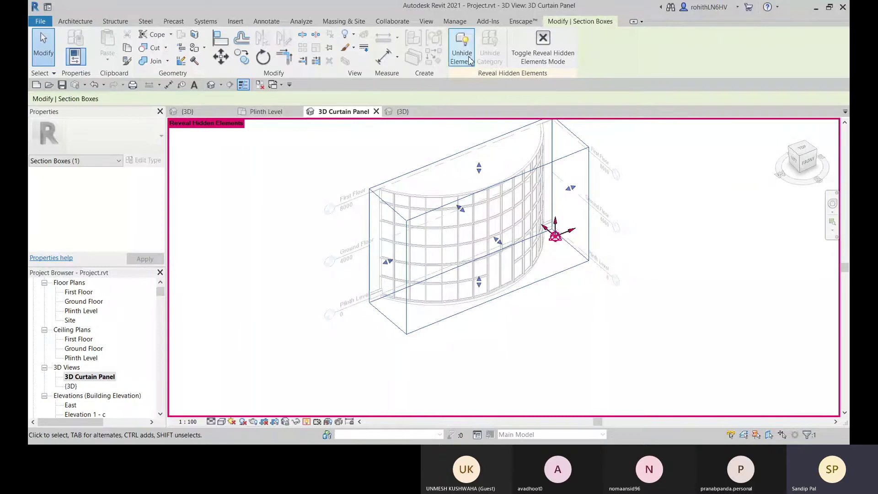
click(470, 60)
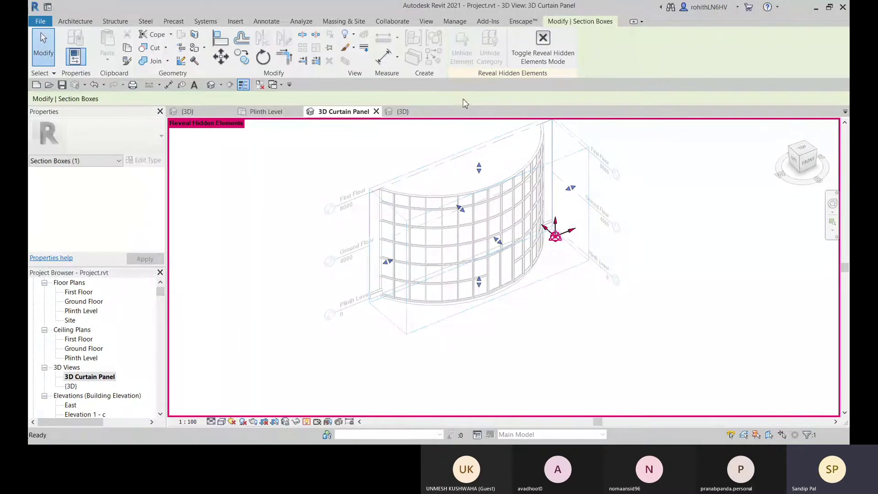
click(541, 54)
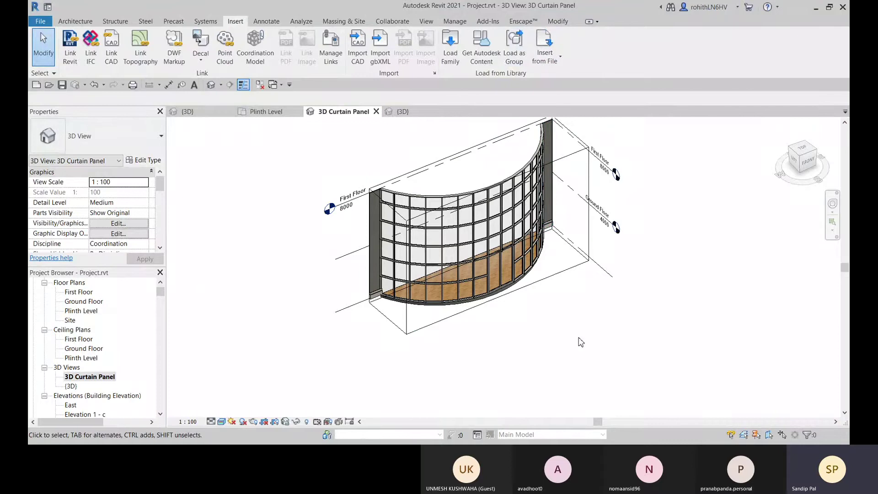
middle_drag(579, 334, 552, 360)
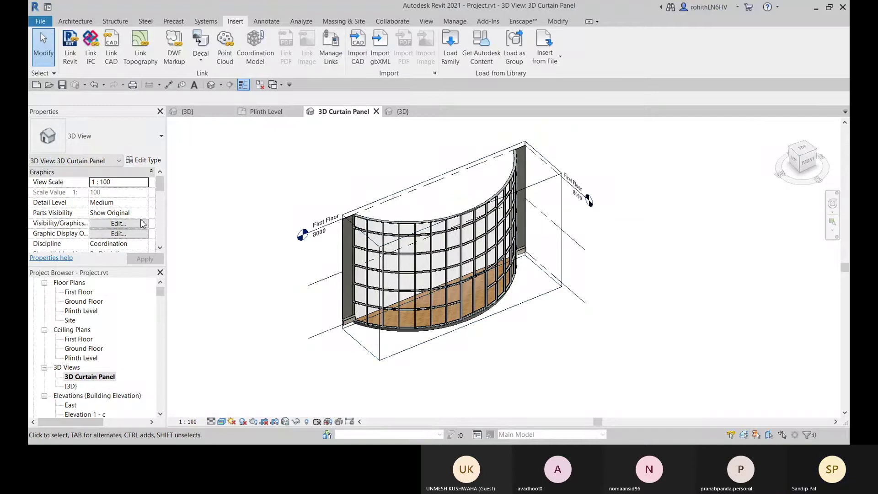
Step: Open the Plinth Level floor plan and turn on Crop View and Crop Region Visible
click(267, 111)
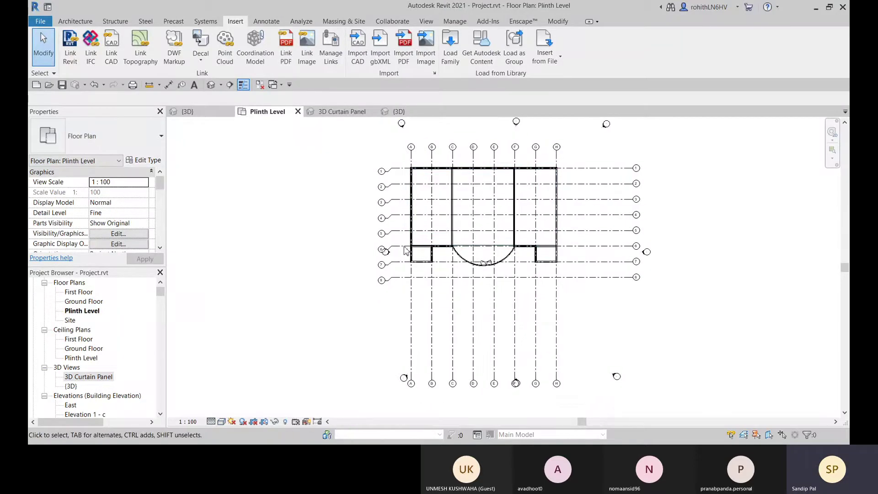
scroll(114, 215, down, 3)
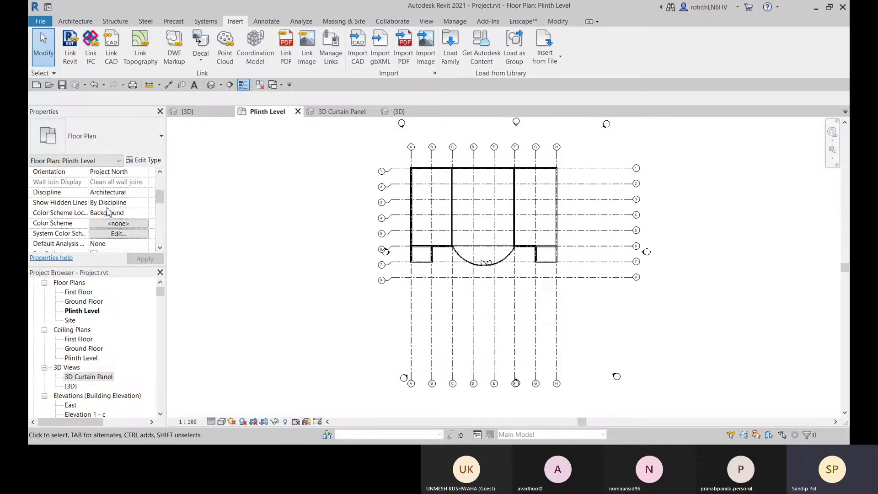
scroll(110, 213, down, 1)
scroll(87, 229, down, 1)
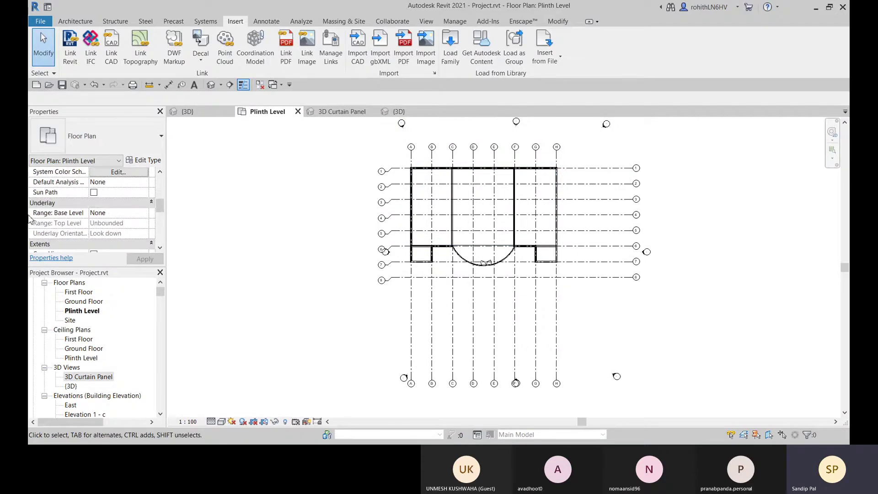
scroll(94, 229, down, 2)
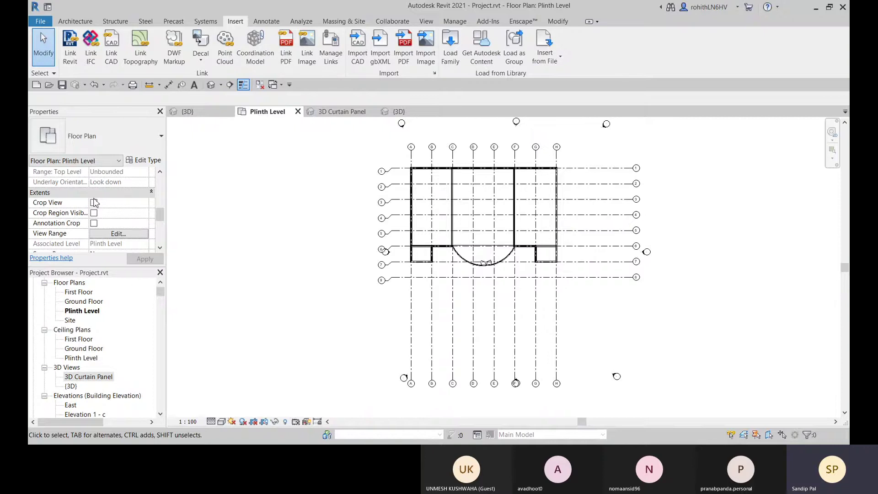
click(93, 202)
scroll(337, 257, down, 1)
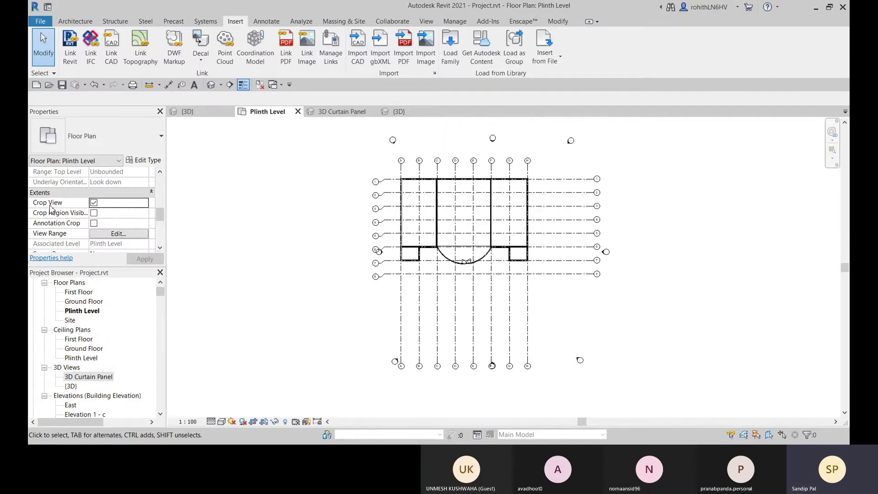
click(95, 213)
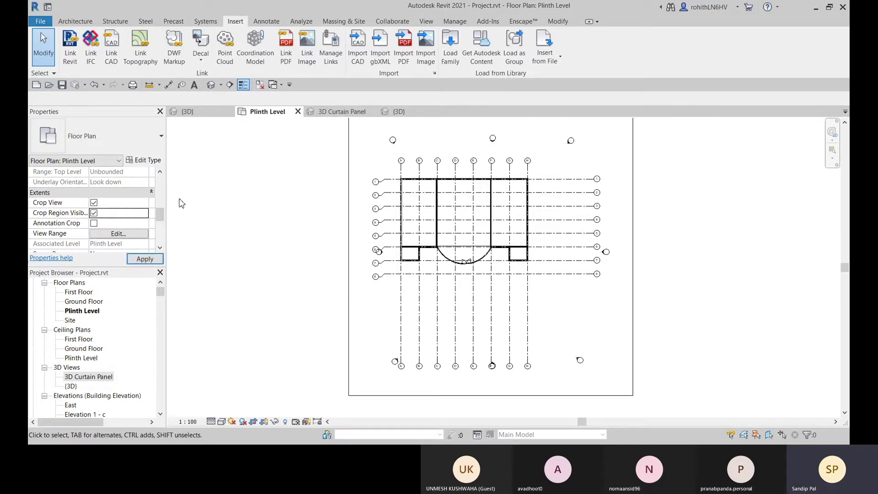
Step: Select the crop region and pull its left, lower and upper edges in to just outside grids A, 8 and 1
scroll(499, 314, down, 1)
scroll(499, 314, up, 2)
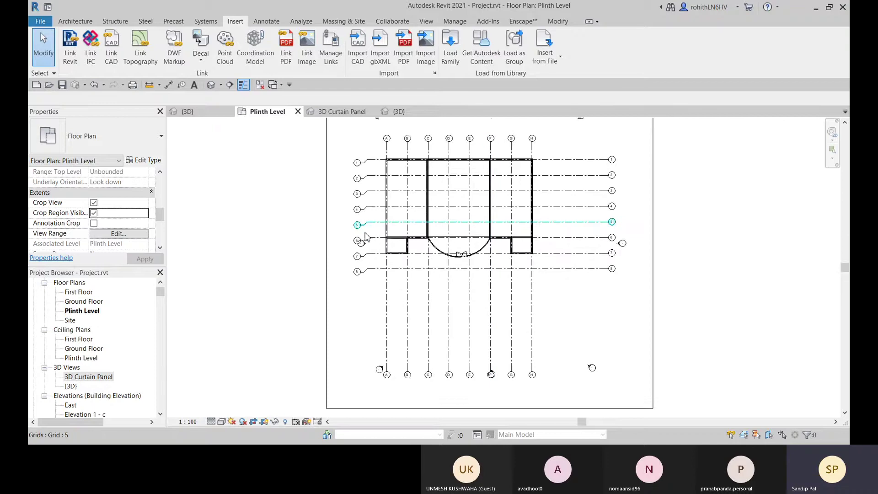
scroll(351, 237, down, 3)
click(335, 229)
middle_drag(238, 248, 271, 271)
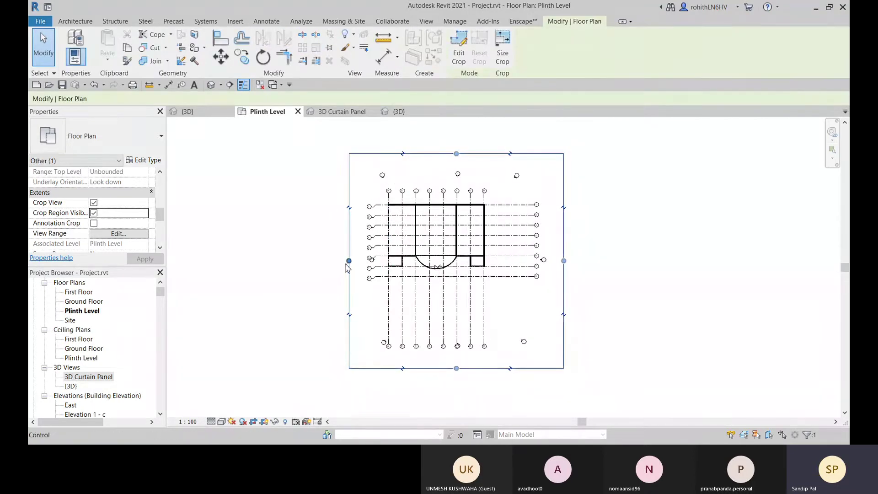
drag(349, 260, 384, 260)
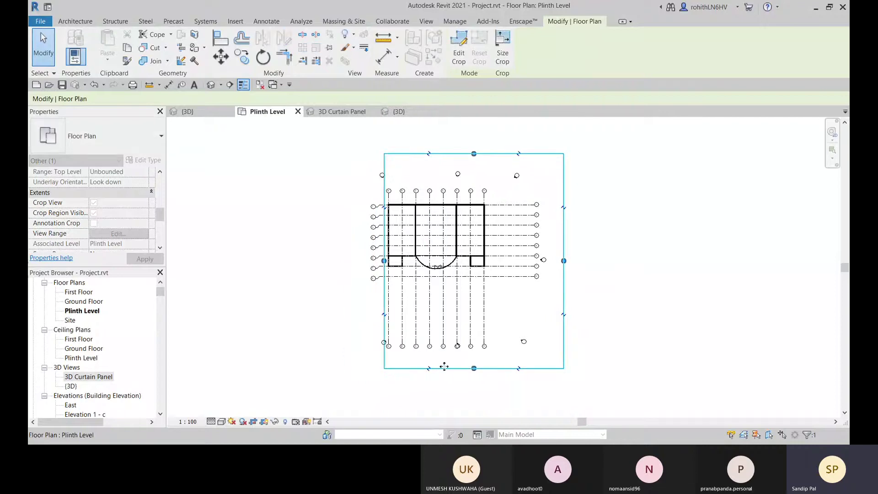
drag(474, 368, 463, 283)
drag(473, 154, 475, 195)
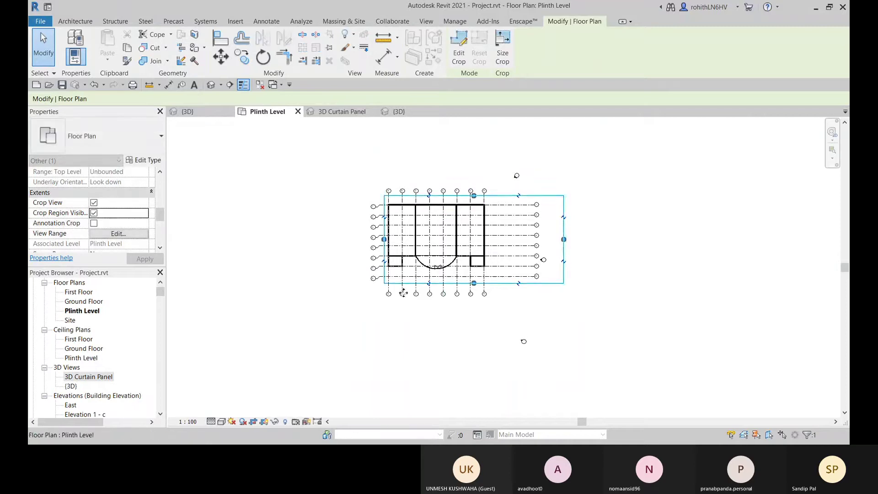
Step: Try raising the crop region's lower edge to just below grid 5, and undo it
drag(474, 284, 473, 250)
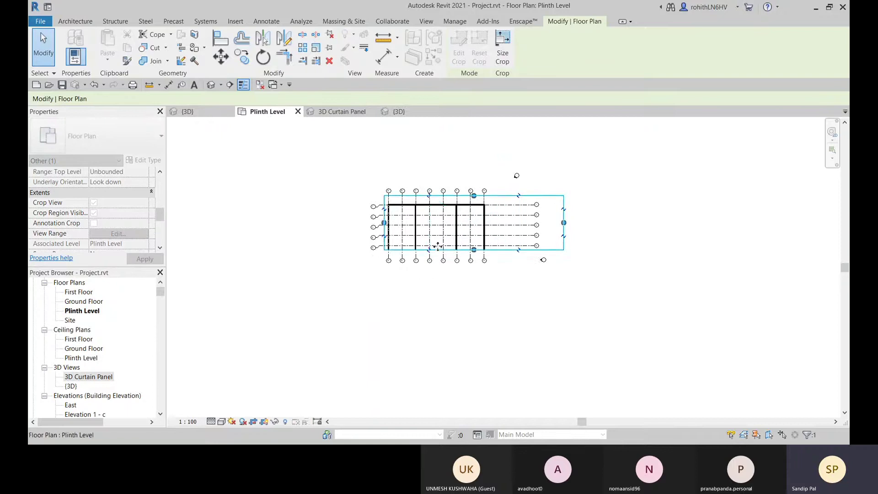
scroll(427, 247, up, 3)
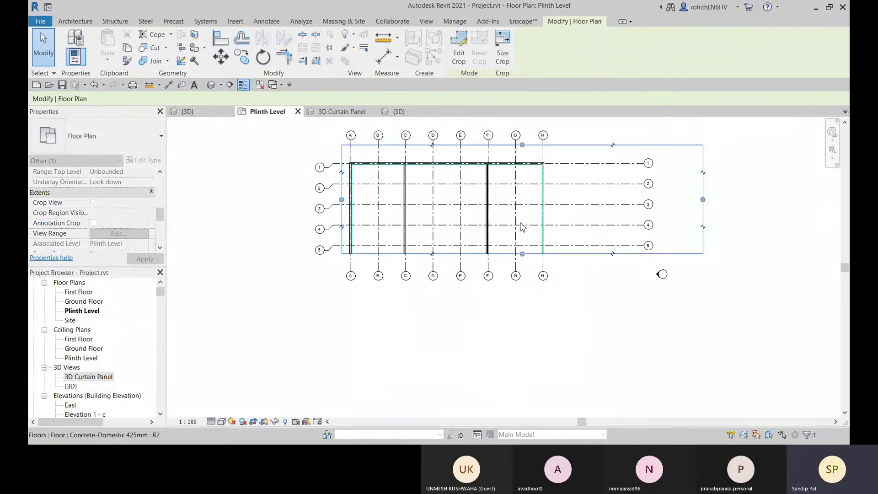
key(ctrl+z)
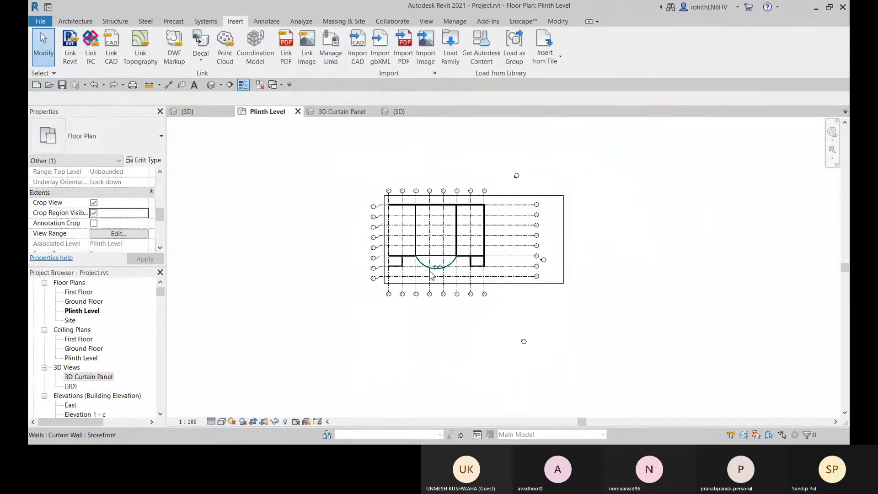
Step: Shrink the crop region to start at grid G and span from just above grid 6 to just below grid 7
scroll(432, 262, up, 4)
scroll(435, 243, down, 1)
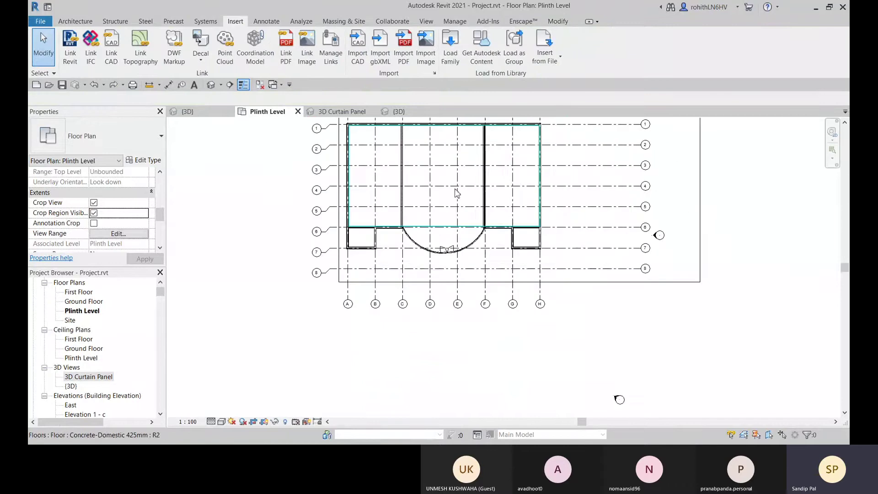
middle_drag(585, 346, 567, 379)
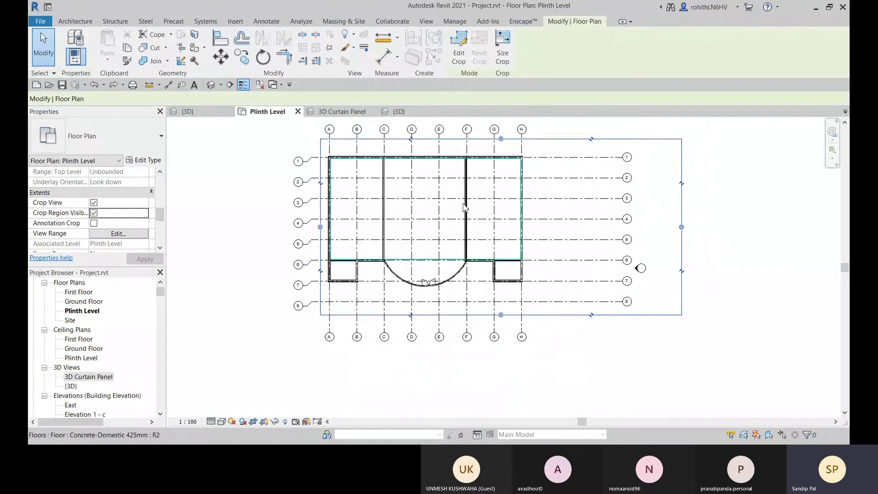
middle_drag(763, 253, 761, 265)
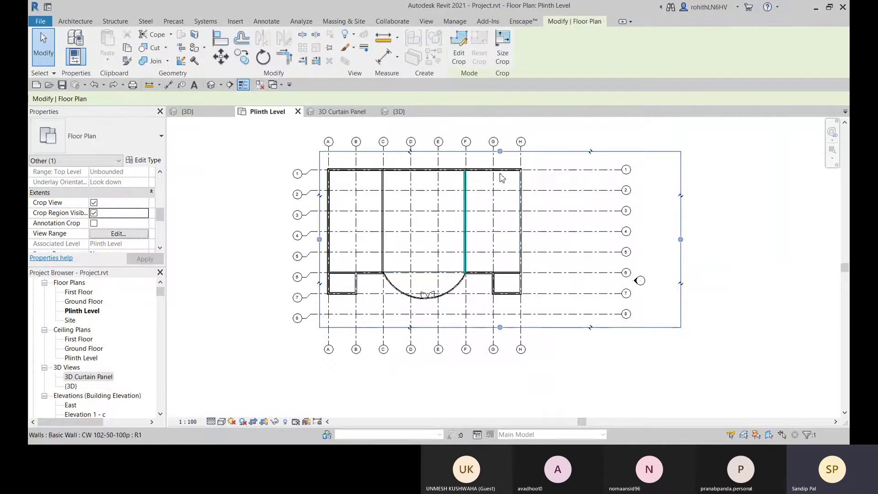
drag(500, 151, 500, 180)
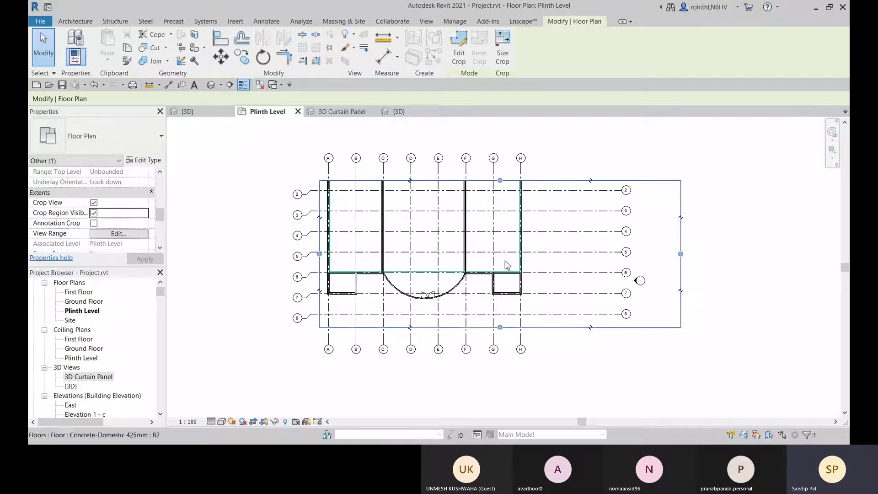
drag(500, 327, 501, 301)
drag(319, 247, 493, 263)
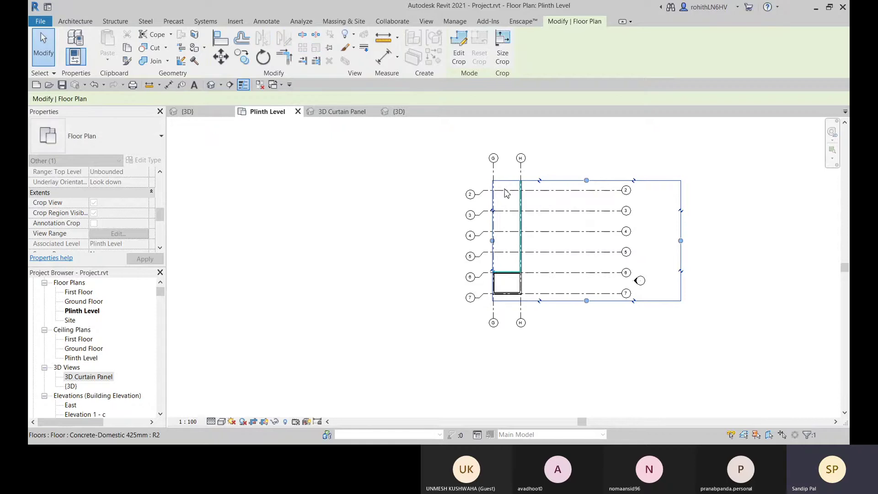
drag(587, 181, 576, 267)
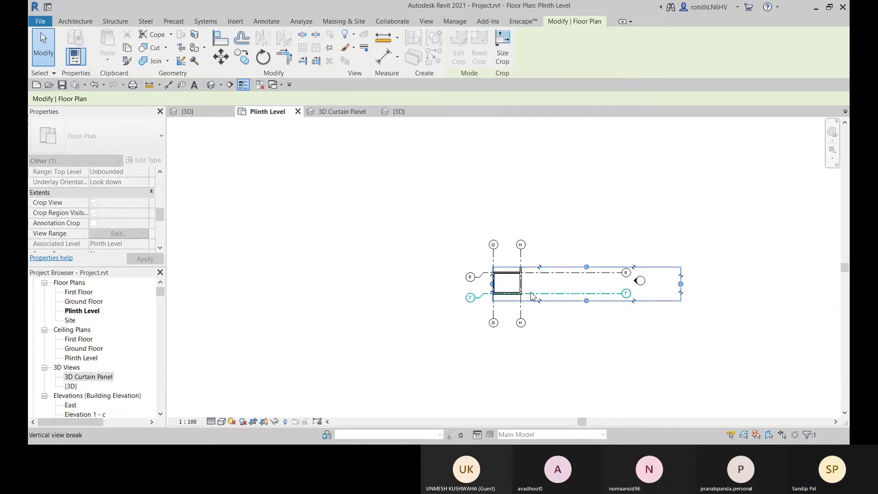
Step: Tighten the crop region's edges around the small room between grids G and H and grids 6 and 7
scroll(505, 288, up, 2)
scroll(504, 288, up, 2)
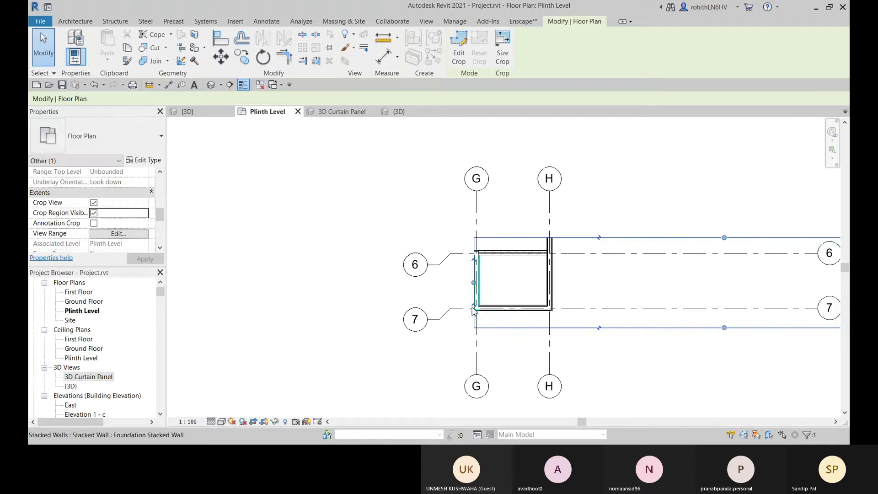
drag(471, 283, 474, 284)
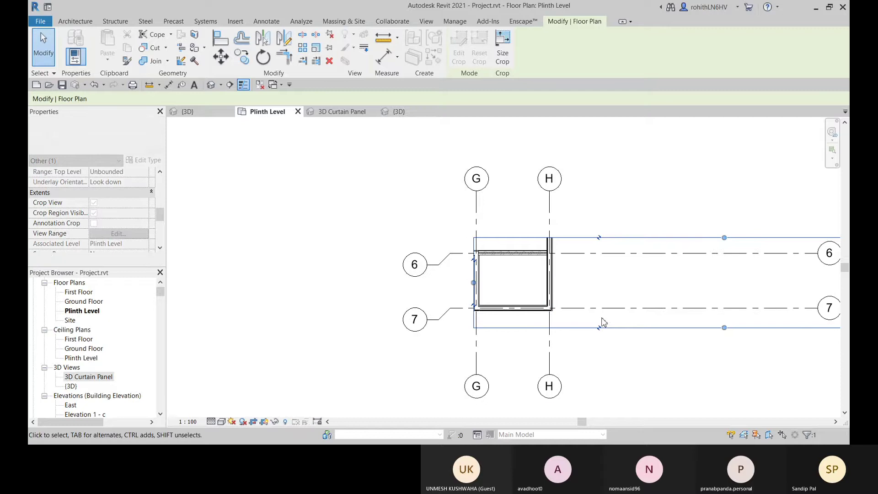
scroll(684, 310, down, 1)
middle_drag(684, 310, 556, 301)
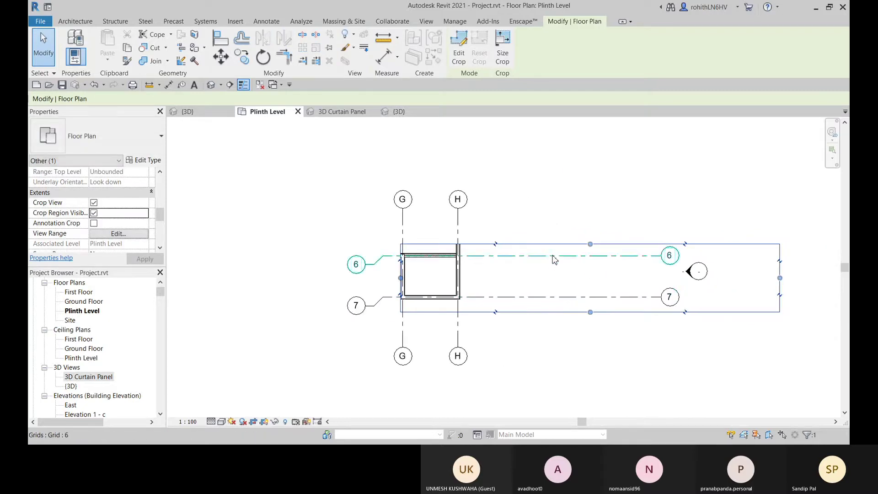
drag(590, 245, 591, 254)
drag(780, 283, 461, 273)
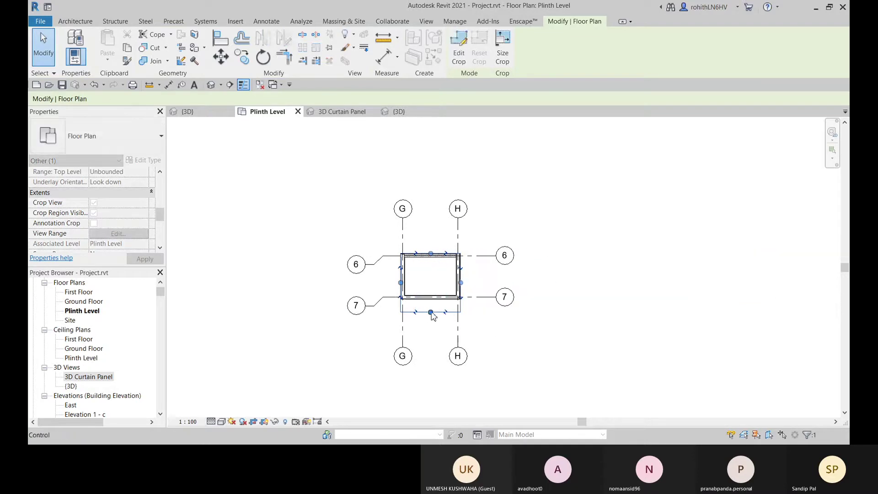
drag(432, 306, 432, 298)
Step: Reselect the crop region and turn off Crop Region Visible, keeping Crop View on
click(564, 337)
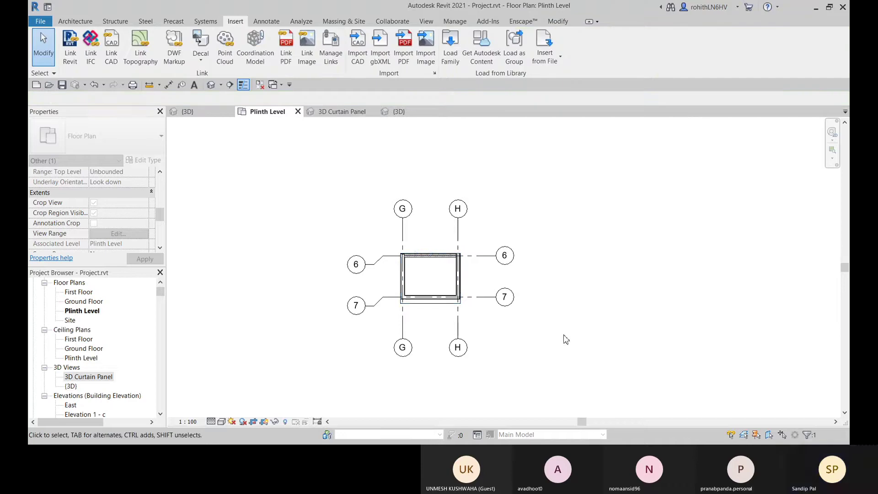
click(419, 302)
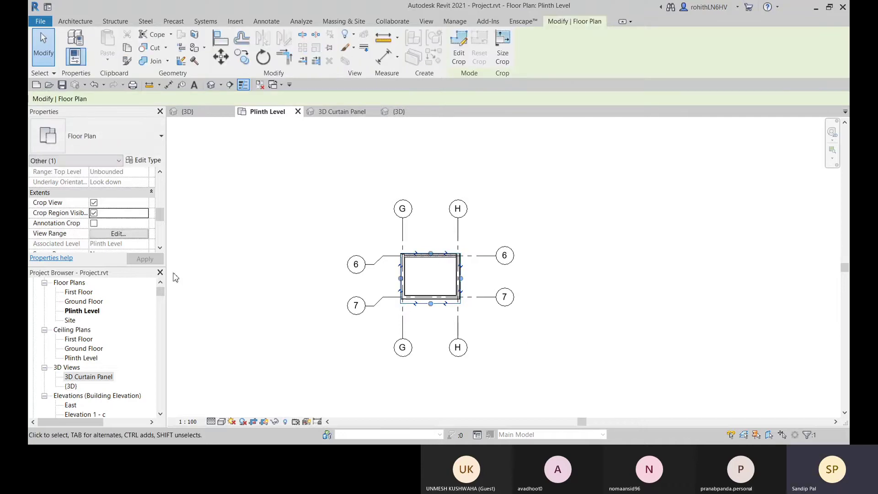
click(94, 213)
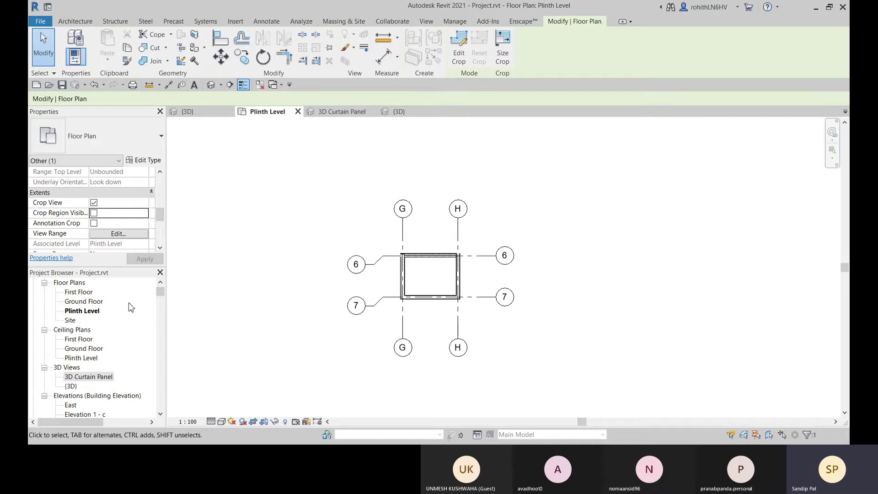
Step: Try duplicating the Plinth Level floor plan with detailing, and undo it
right_click(85, 316)
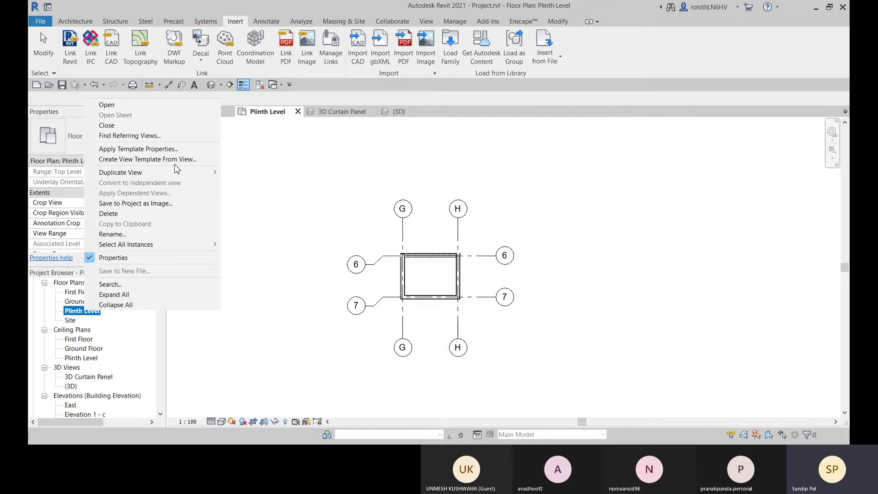
mouse_move(146, 173)
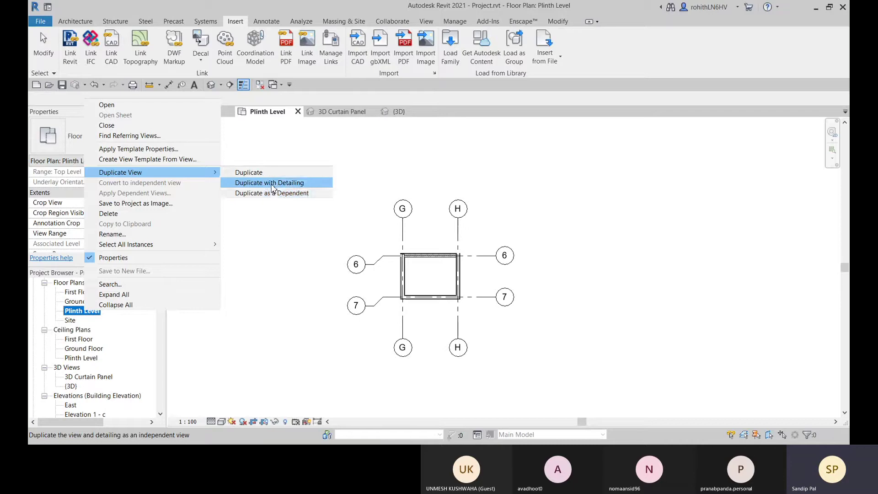
click(273, 183)
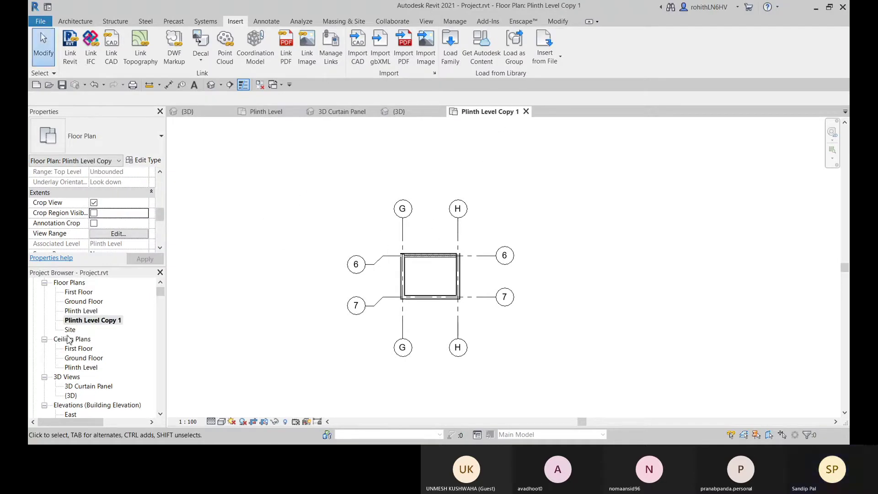
key(ctrl+z)
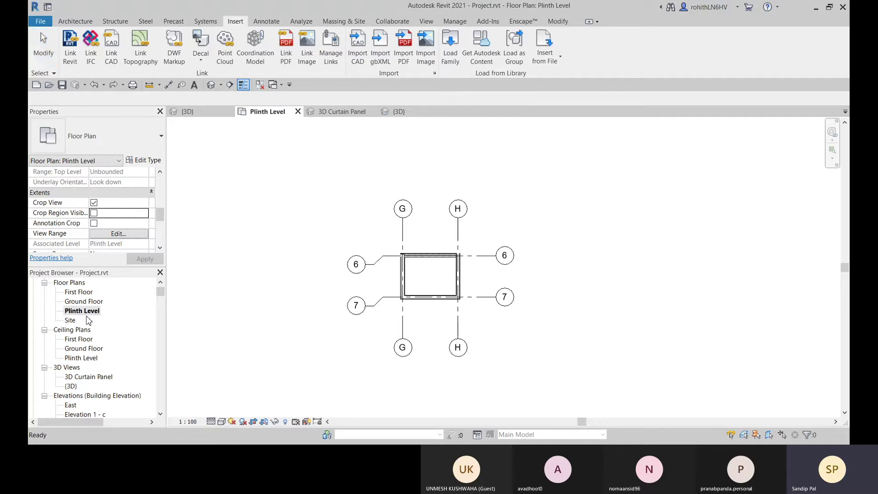
Step: Try duplicating the Plinth Level floor plan without detailing, and undo it
right_click(92, 310)
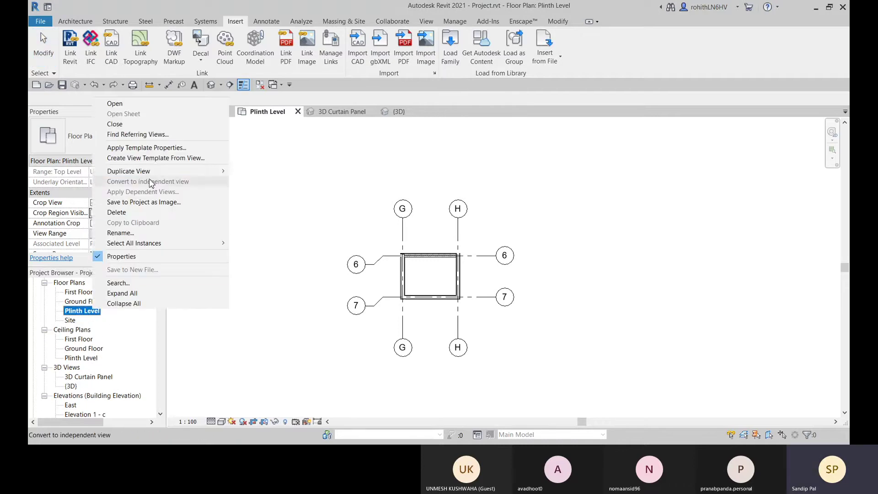
click(247, 176)
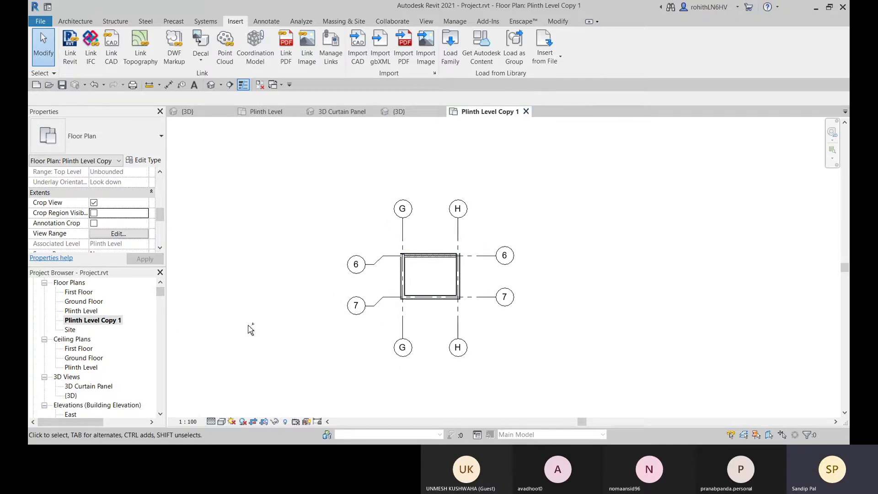
key(ctrl+z)
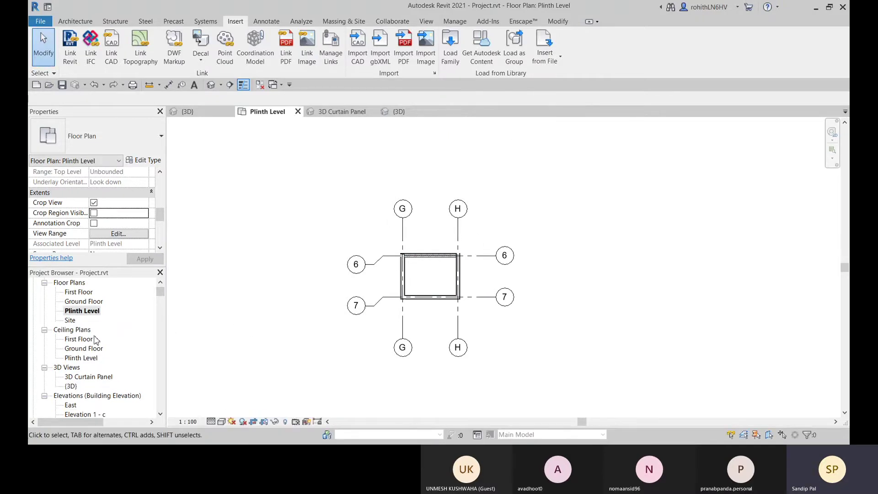
Step: Place an aligned dimension between grids G and H above their upper bubbles in the Plinth Level plan
click(75, 21)
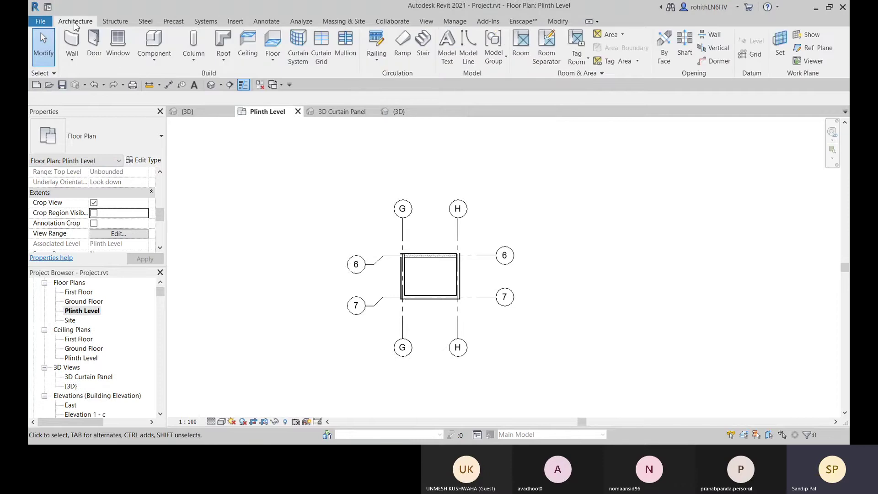
click(267, 21)
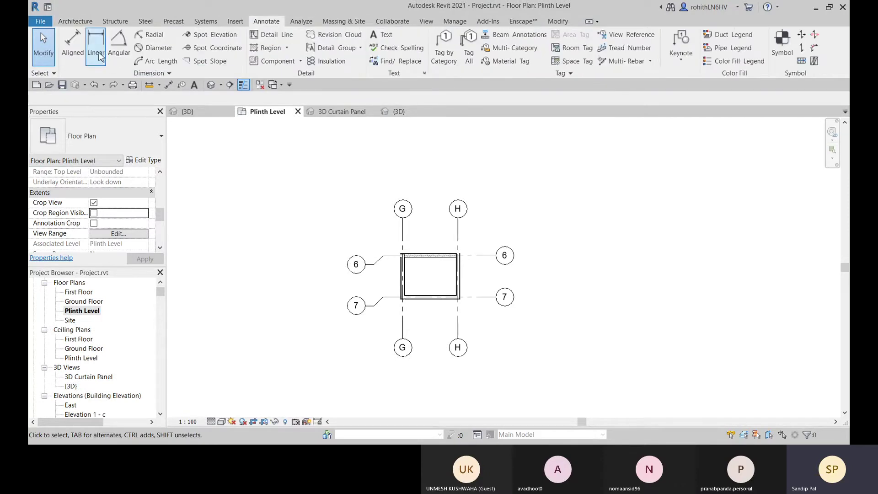
click(72, 45)
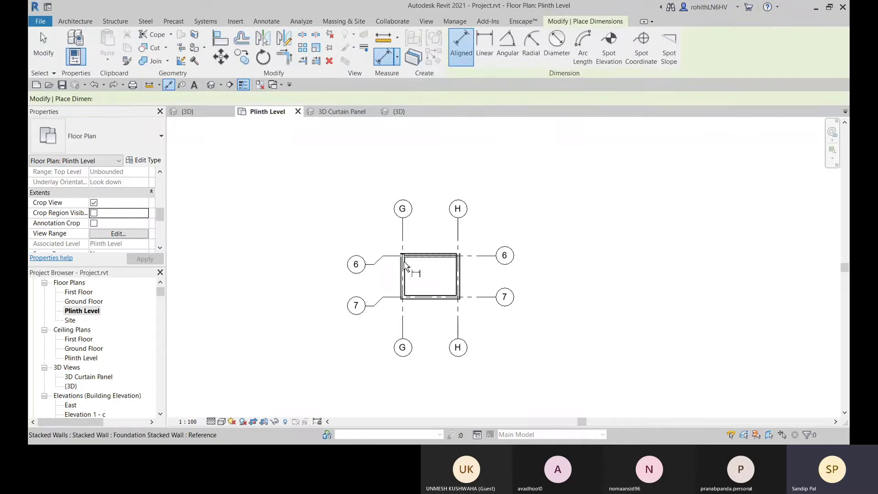
click(403, 240)
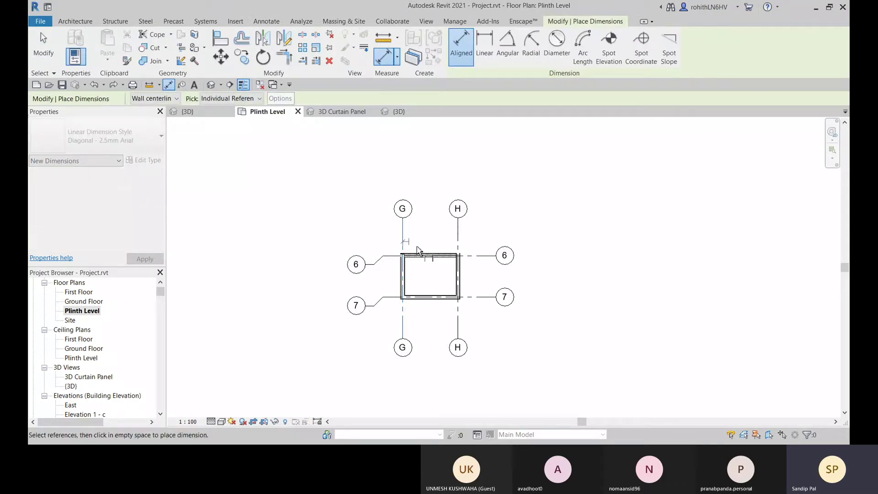
click(460, 238)
click(505, 181)
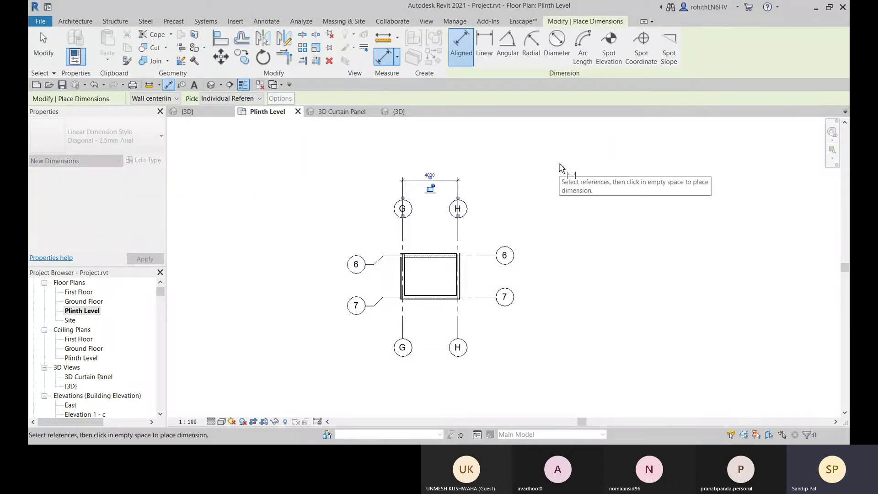
right_click(561, 168)
click(577, 167)
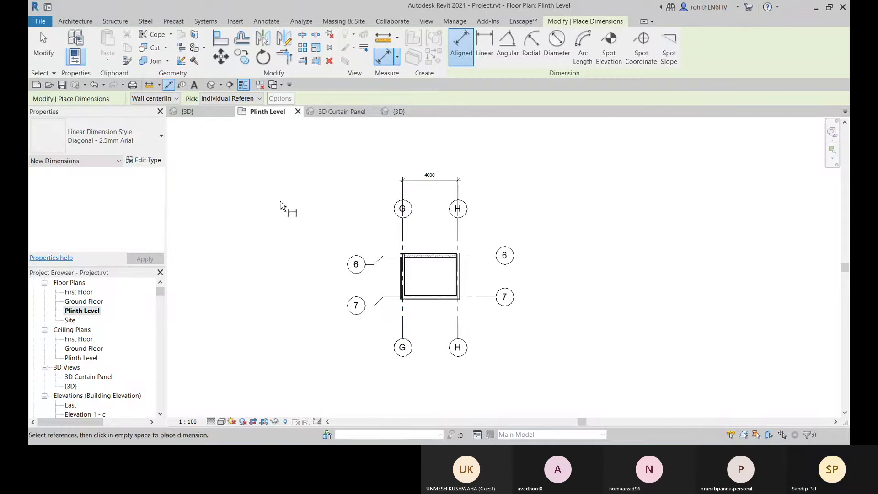
key(Escape)
Step: Duplicate the dimensioned Plinth Level floor plan without detailing
right_click(96, 312)
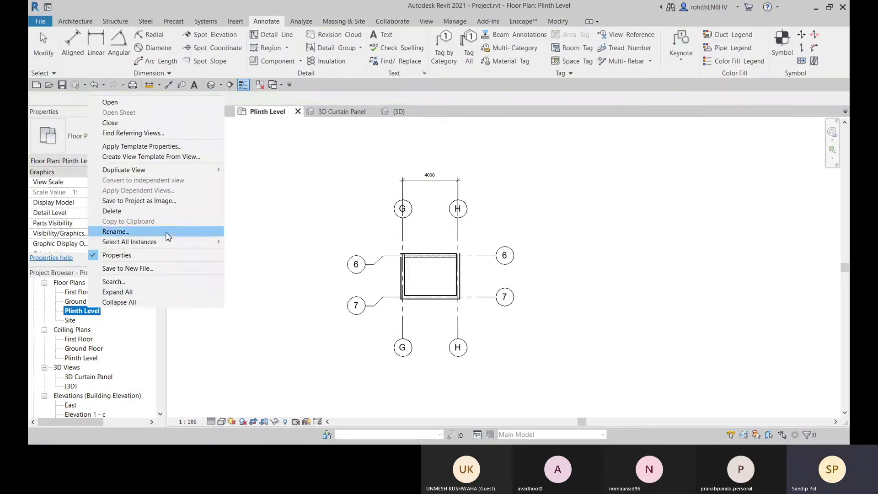
mouse_move(166, 171)
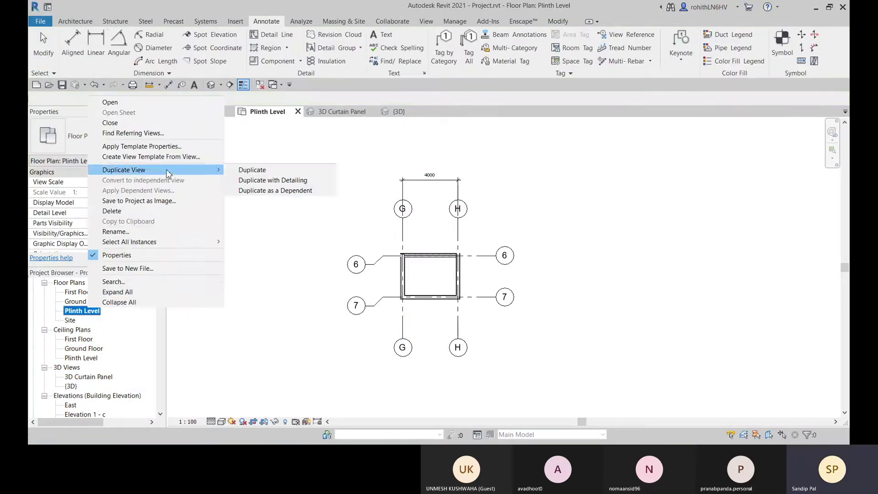
click(250, 171)
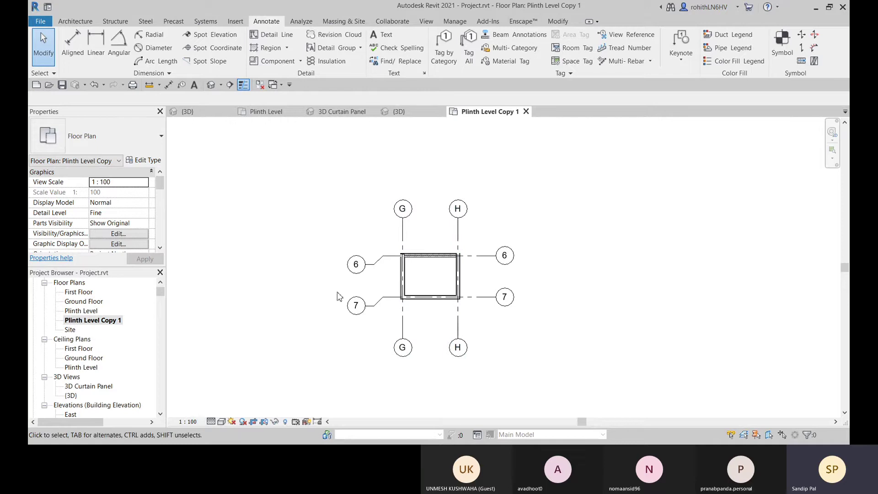
Step: Try duplicating Plinth Level Copy 1 with detailing, return to the Plinth Level plan and undo the duplication
right_click(112, 324)
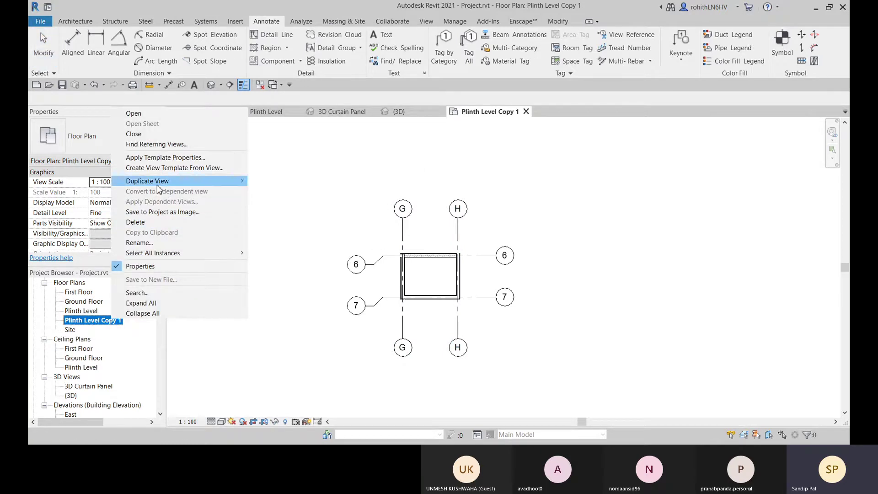
mouse_move(190, 185)
click(293, 191)
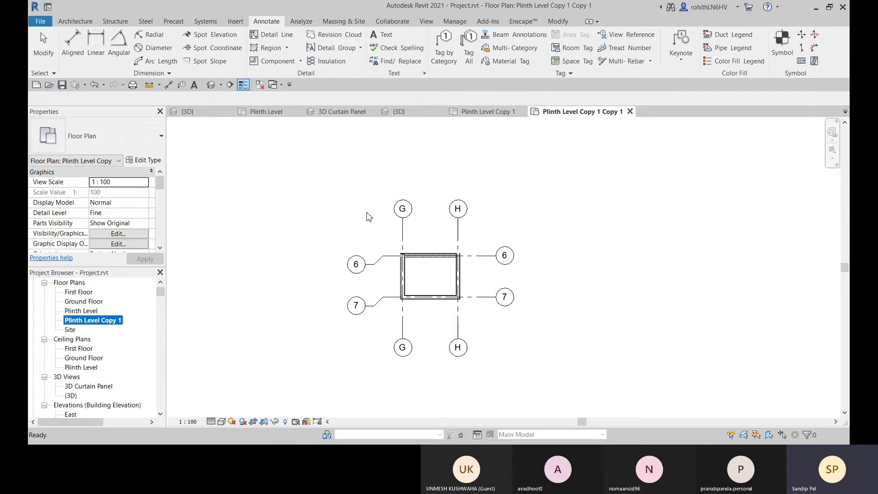
click(629, 111)
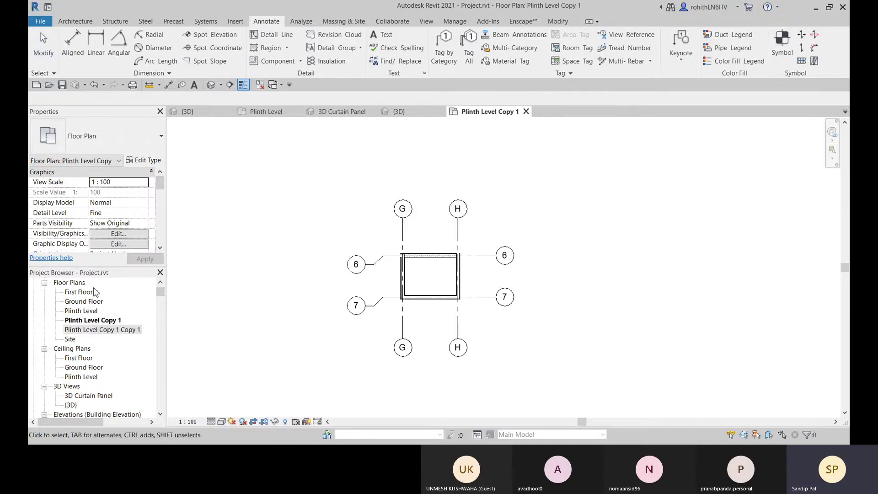
double_click(82, 310)
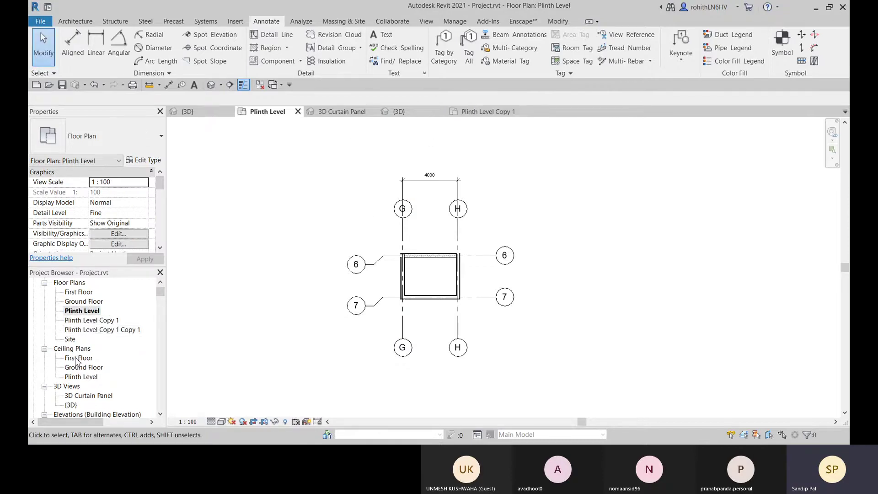
key(ctrl+z)
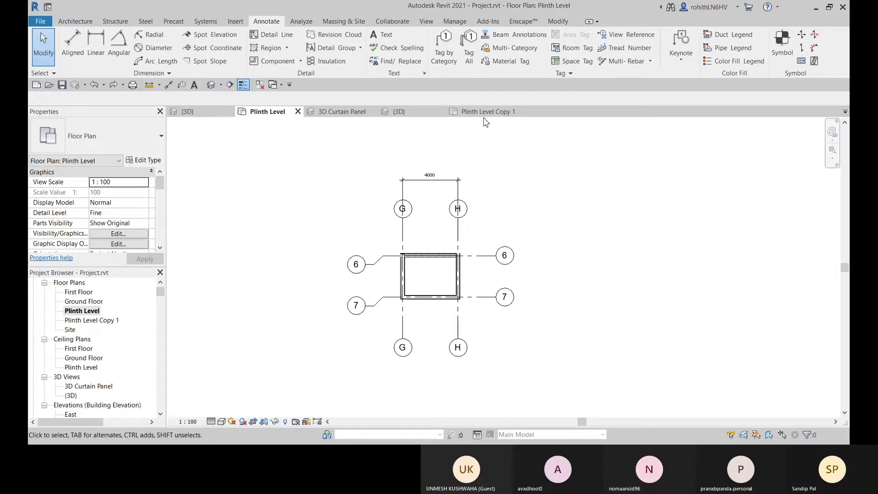
Step: Duplicate the Plinth Level floor plan with detailing
right_click(82, 311)
mouse_move(153, 171)
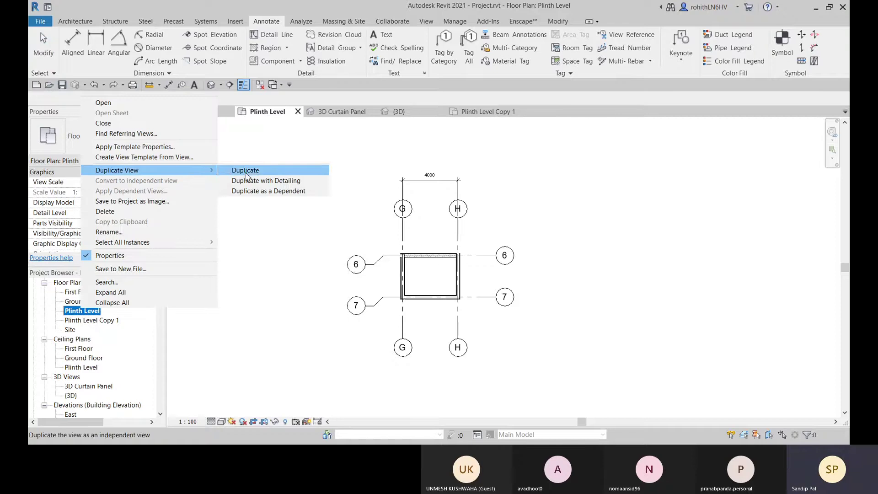
click(247, 180)
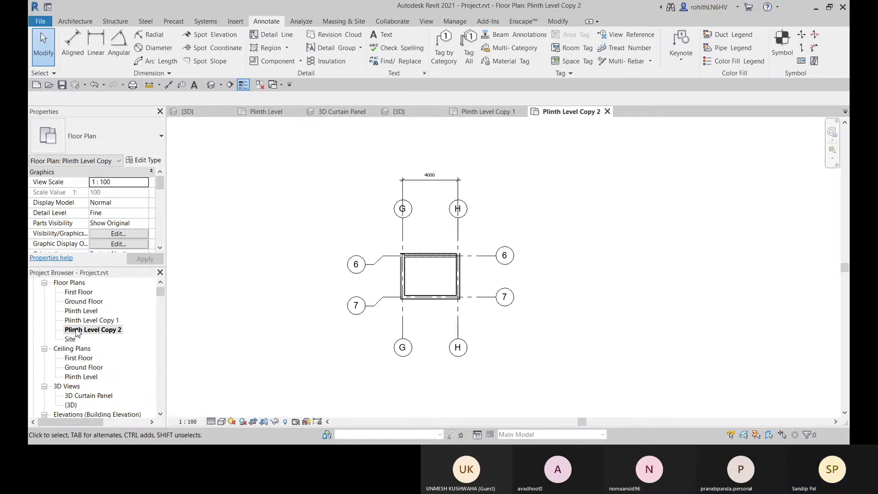
Step: Duplicate the original Plinth Level floor plan as a dependent view
click(86, 312)
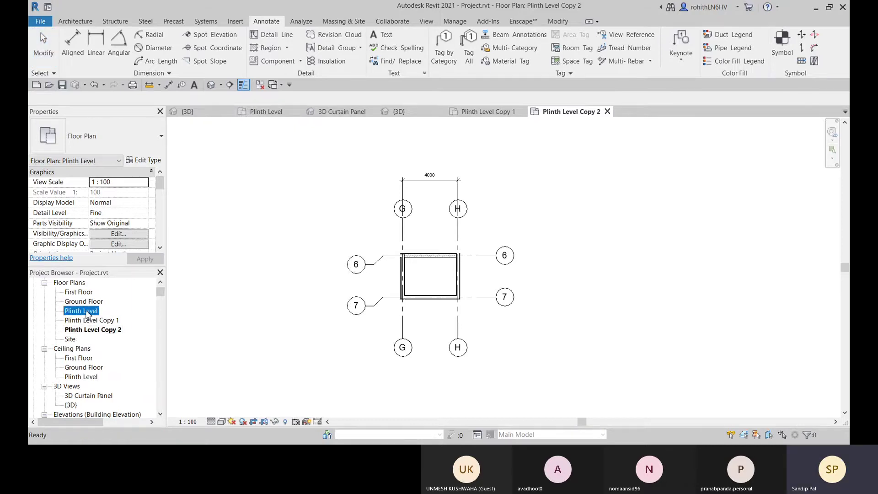
right_click(86, 313)
mouse_move(160, 173)
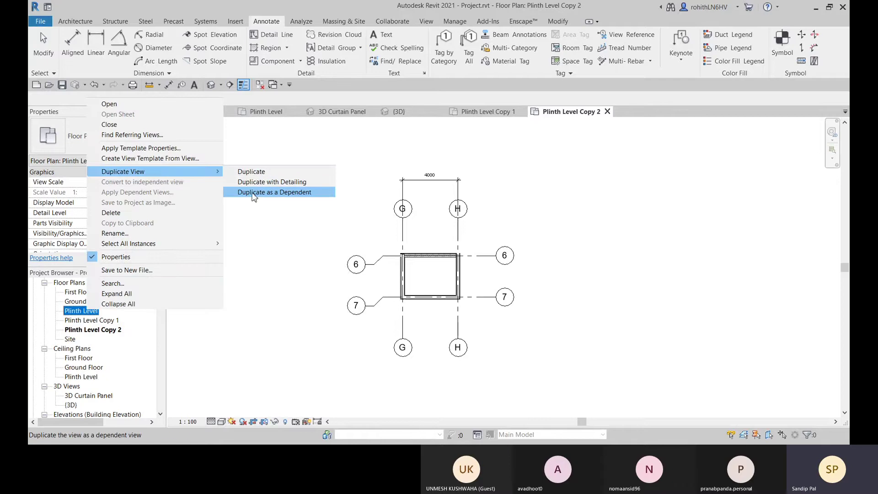
click(255, 192)
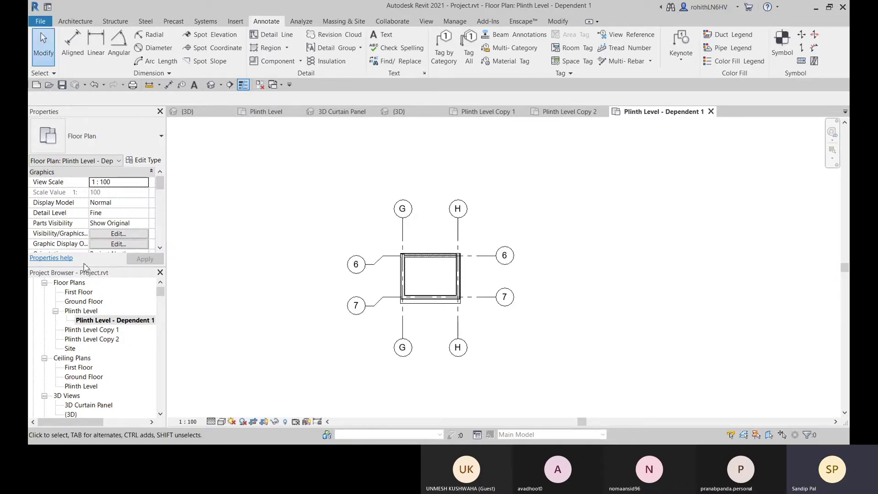
Step: Collapse and re-expand the Plinth Level branch to compare how the dependent view and the two copies are organised
scroll(154, 241, down, 1)
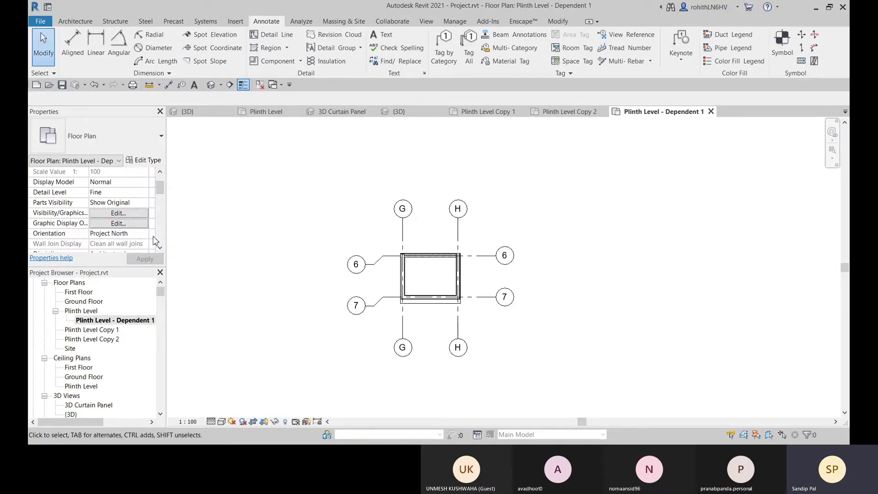
right_click(81, 313)
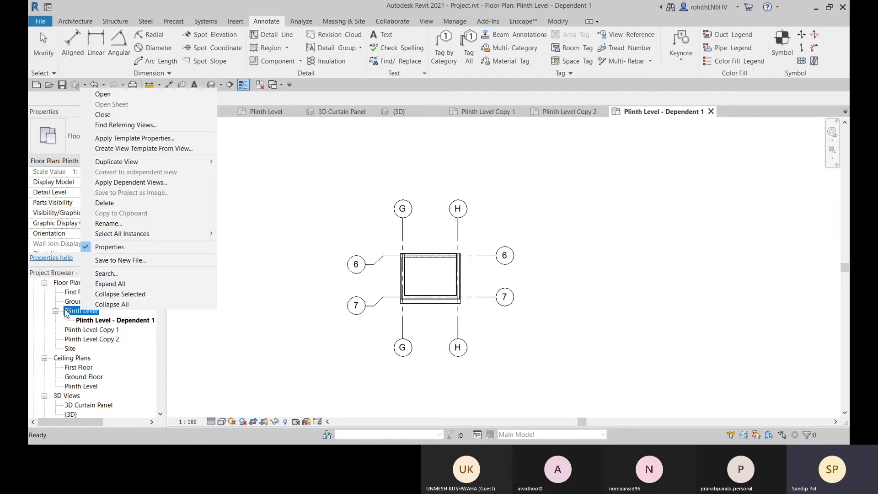
click(55, 313)
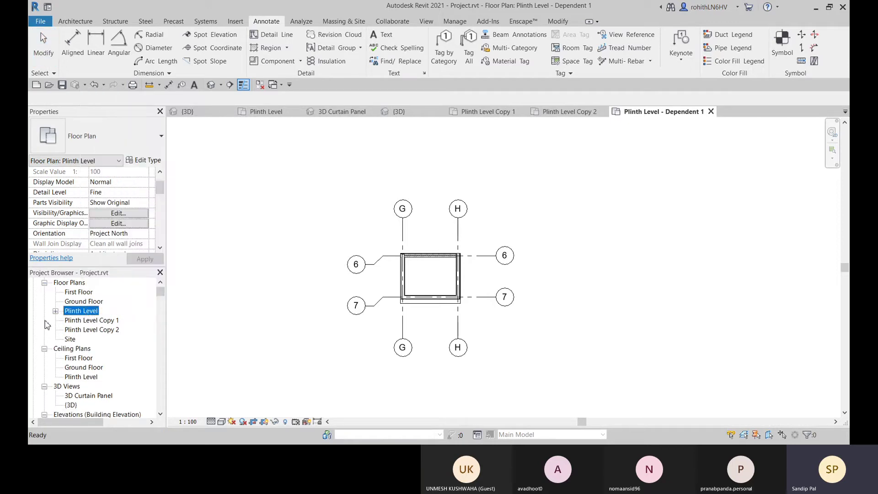
click(71, 323)
click(68, 330)
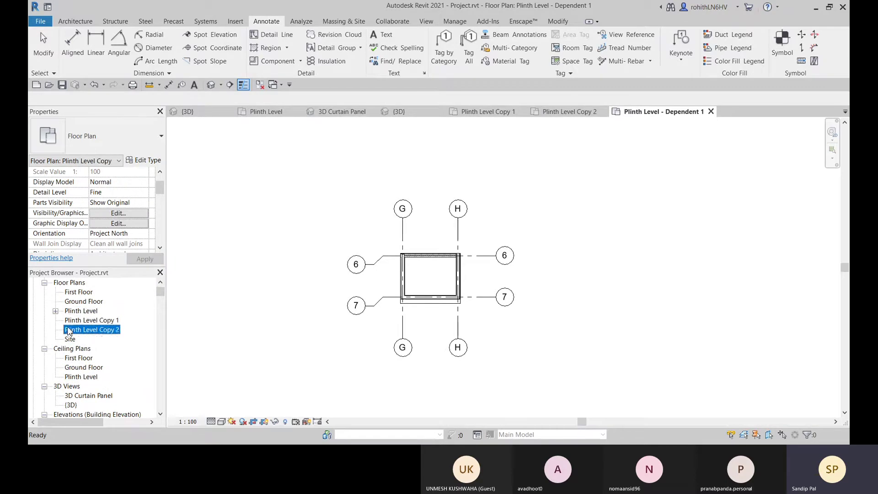
click(62, 283)
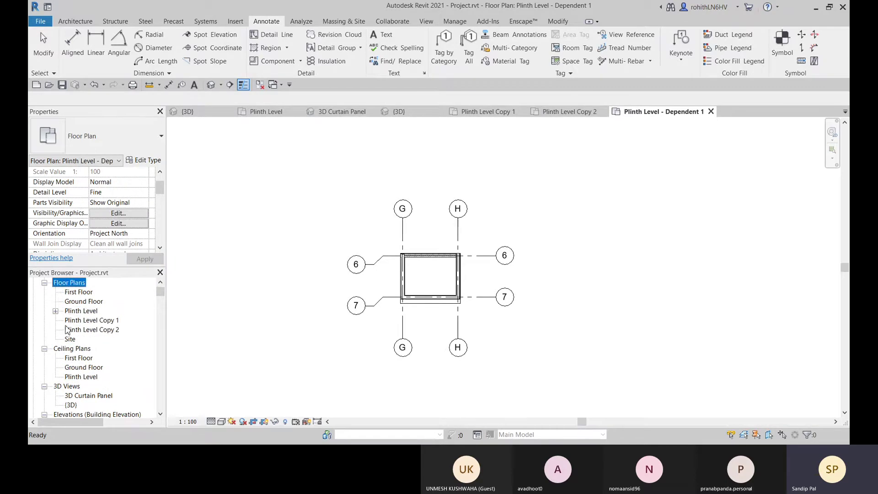
click(56, 311)
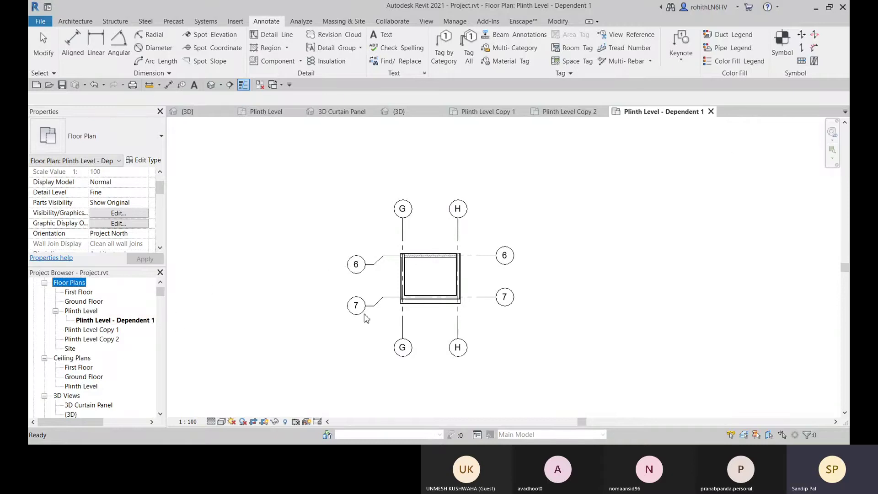
Step: Review the dependent view's crop settings, then select its crop region and extend the upper edge past grid 4
scroll(100, 223, down, 5)
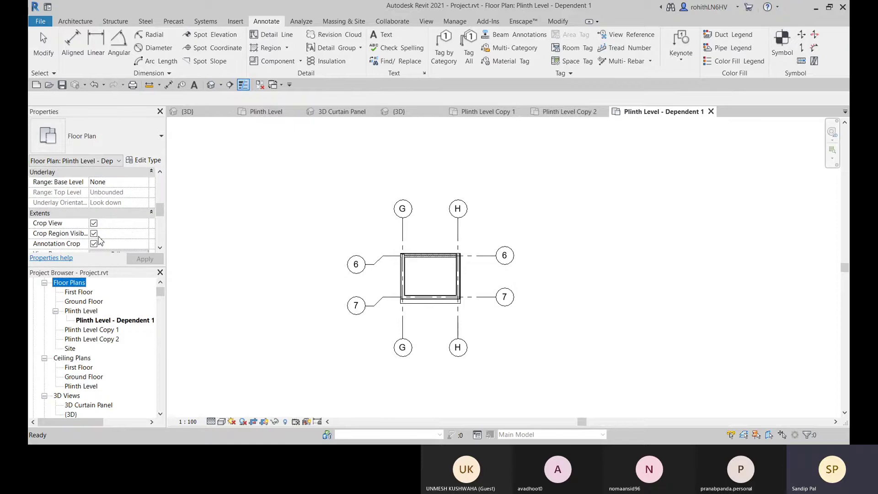
scroll(99, 237, down, 1)
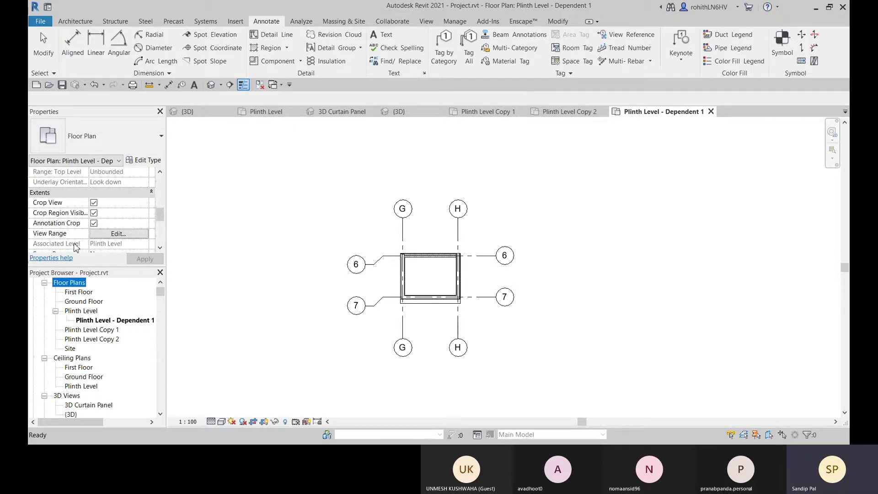
click(93, 213)
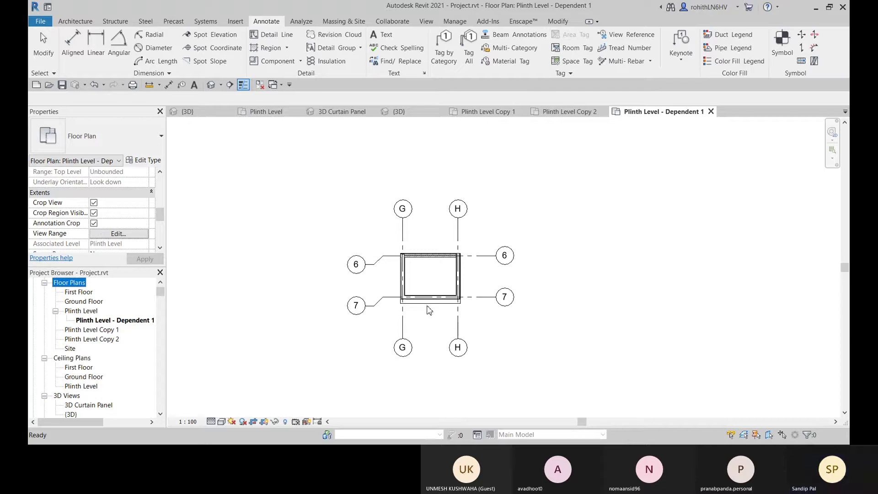
click(461, 309)
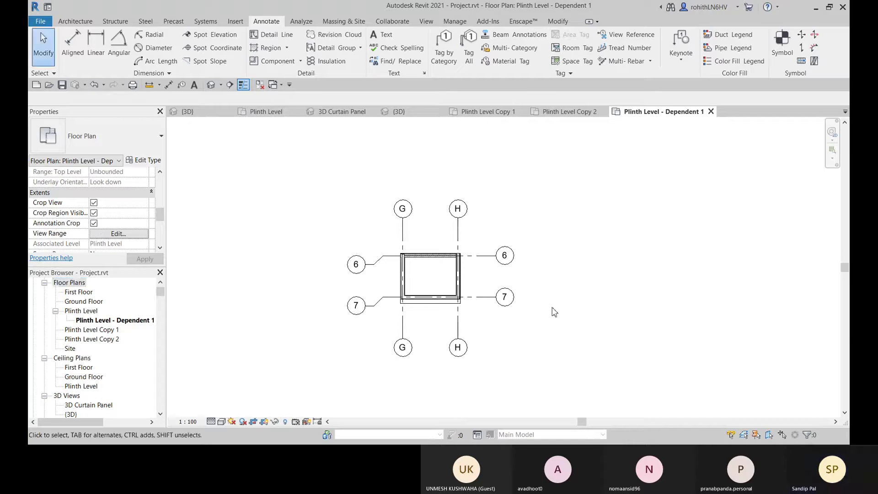
click(426, 305)
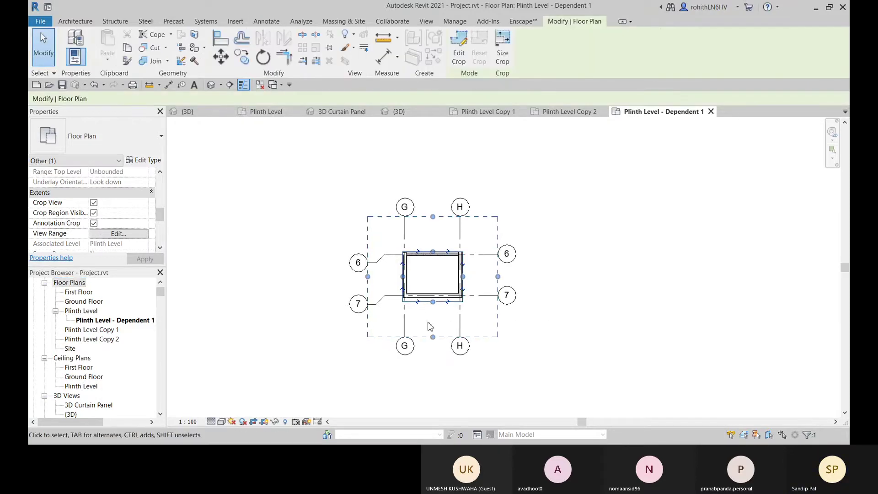
drag(433, 251, 431, 167)
scroll(525, 278, down, 2)
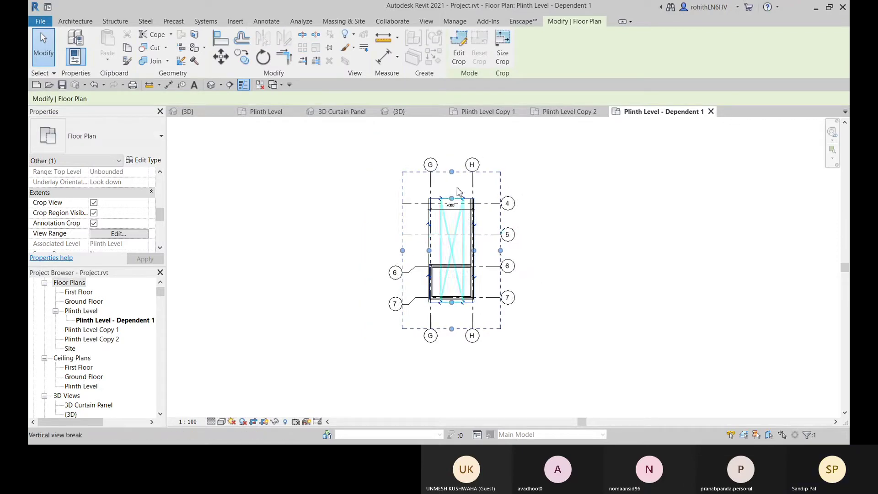
scroll(457, 183, up, 2)
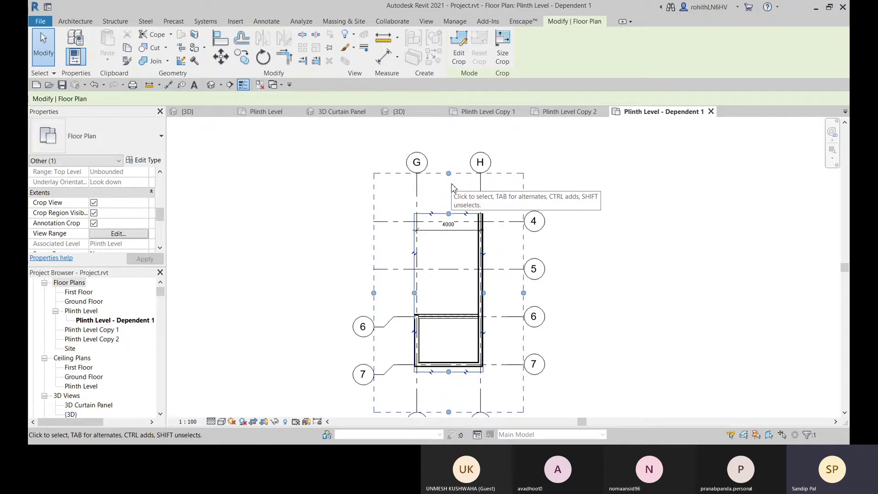
Step: Pull the crop region's upper edge down between grids 4 and 5, and lower the annotation crop to just above it, excluding the dimension
drag(449, 174, 446, 245)
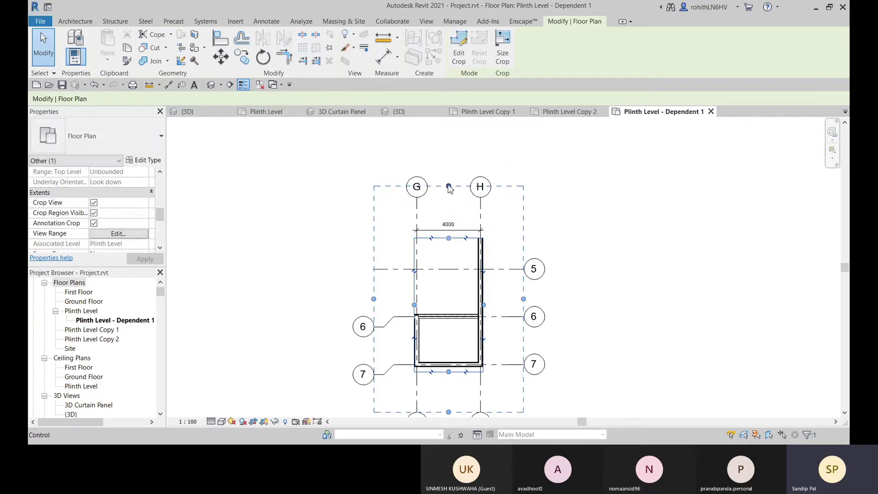
drag(448, 186, 449, 204)
drag(449, 236, 450, 233)
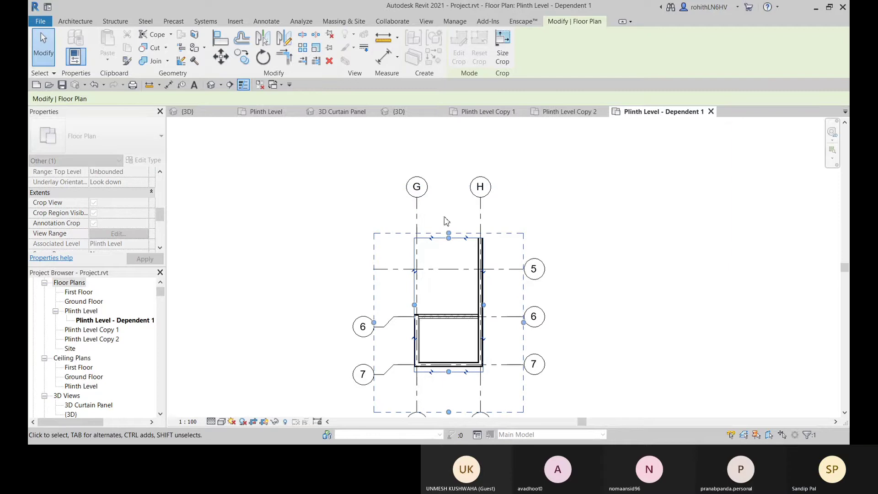
scroll(462, 231, up, 1)
middle_drag(462, 231, 462, 170)
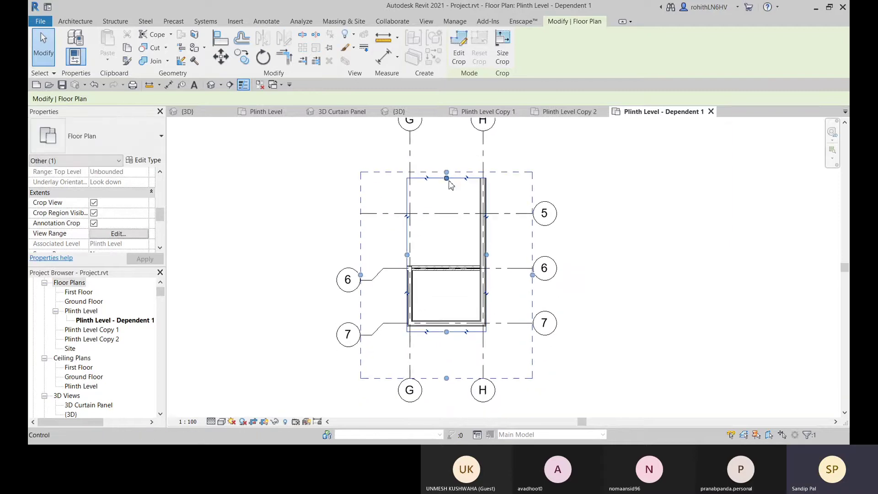
Step: Raise the annotation crop's upper edge to include the dimension between grids G and H, and extend the crop region's upper edge past grid 4
drag(449, 178, 448, 162)
drag(447, 128, 447, 112)
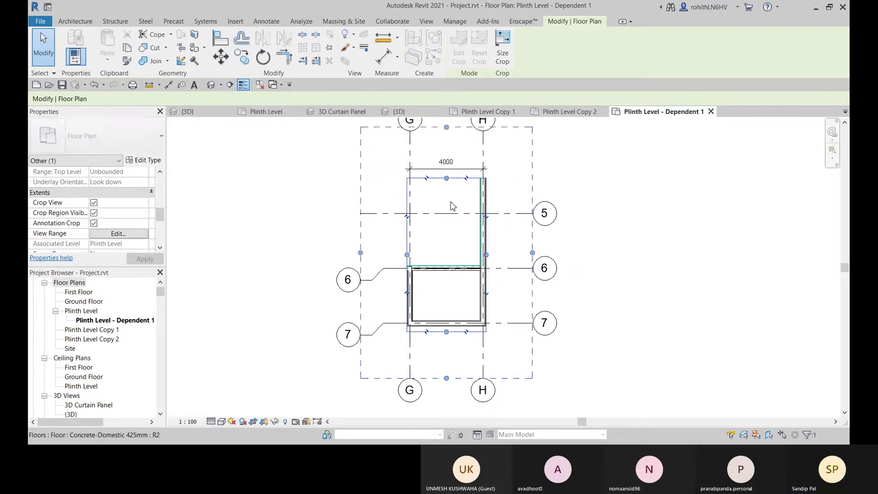
middle_drag(445, 155, 443, 196)
drag(443, 197, 442, 194)
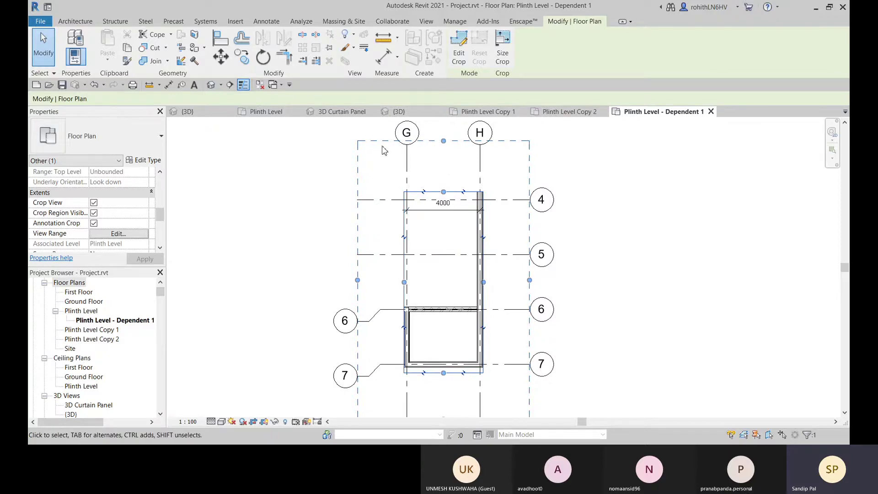
Step: Lower the crop region's upper edge between grids 4 and 5, and bring the annotation crop just above it, below the dimension
click(444, 152)
mouse_move(445, 219)
mouse_down()
mouse_move(447, 231)
mouse_move(449, 180)
mouse_move(446, 229)
mouse_up()
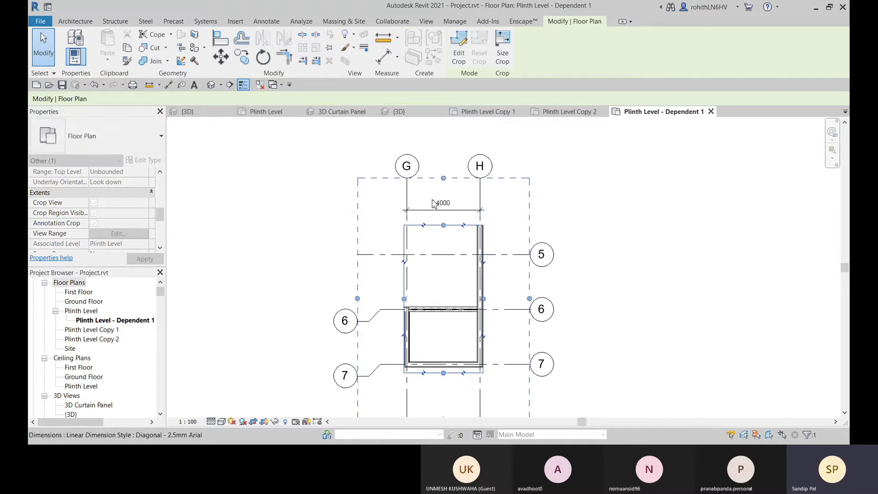
drag(443, 214, 444, 219)
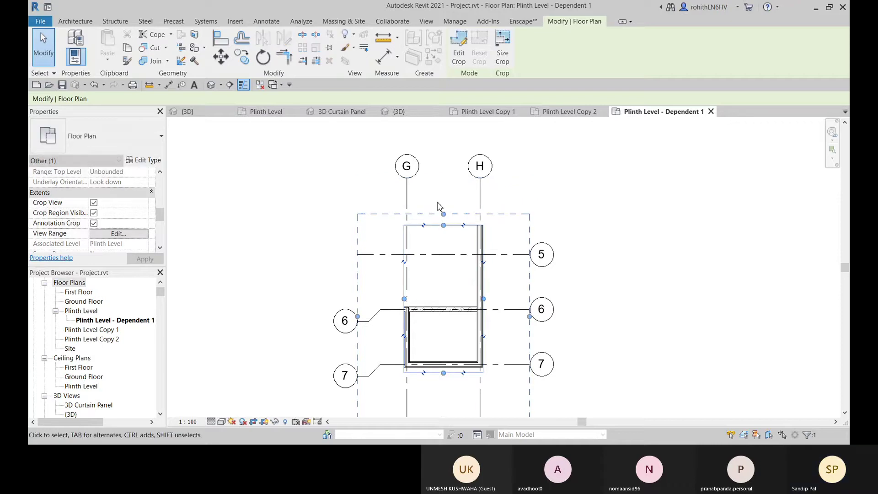
scroll(459, 256, down, 2)
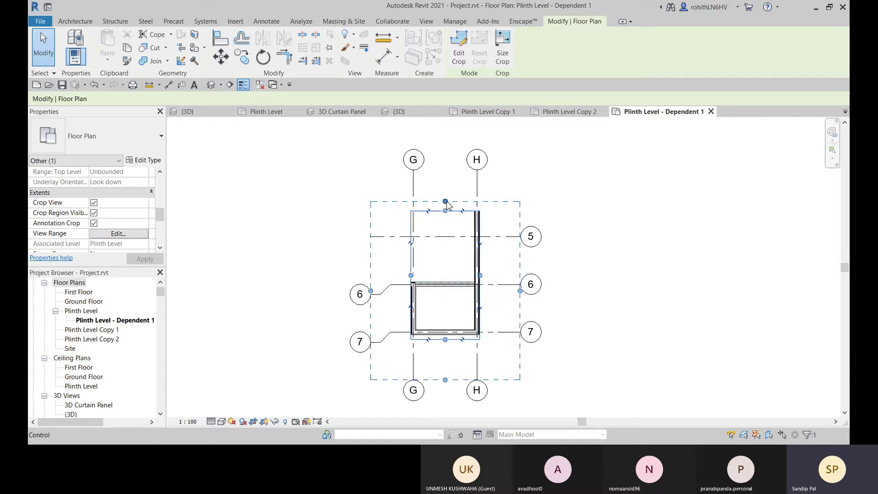
mouse_move(446, 201)
mouse_down()
mouse_move(443, 236)
mouse_move(444, 223)
mouse_move(420, 222)
mouse_up()
drag(442, 191, 446, 201)
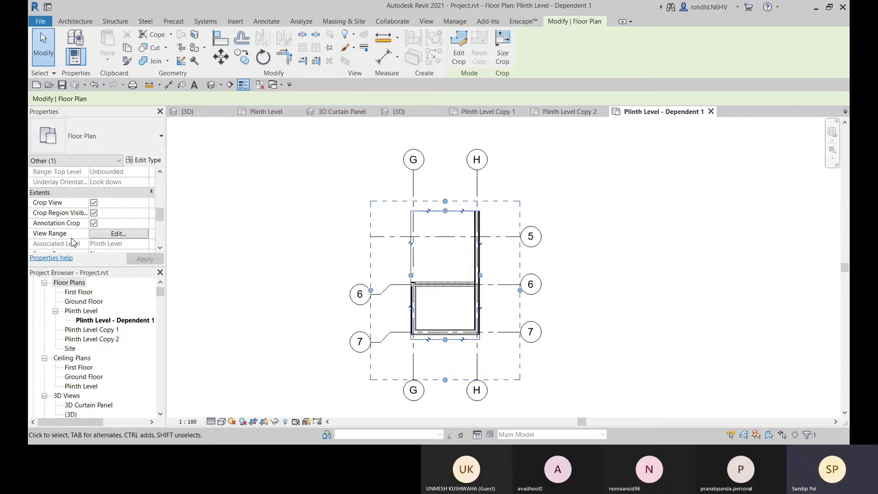
Step: Turn off annotation cropping for the dependent view and extend its crop region's upper edge beyond grid 1
click(94, 224)
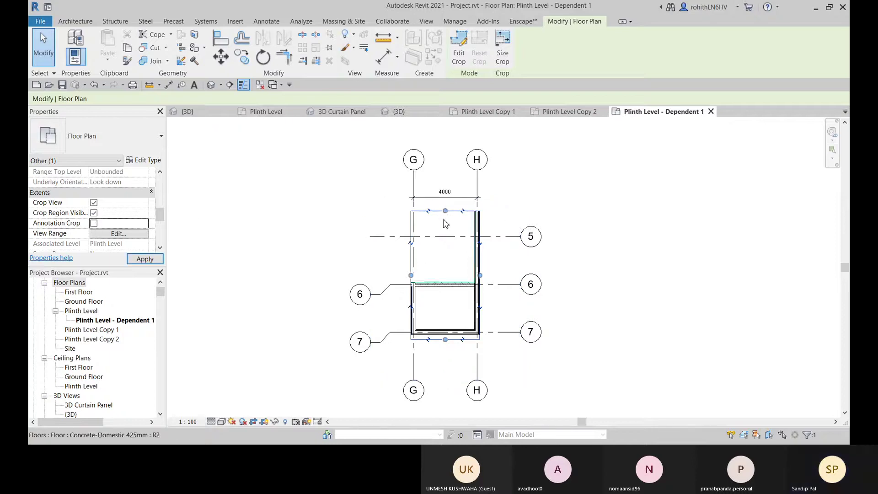
scroll(448, 215, down, 3)
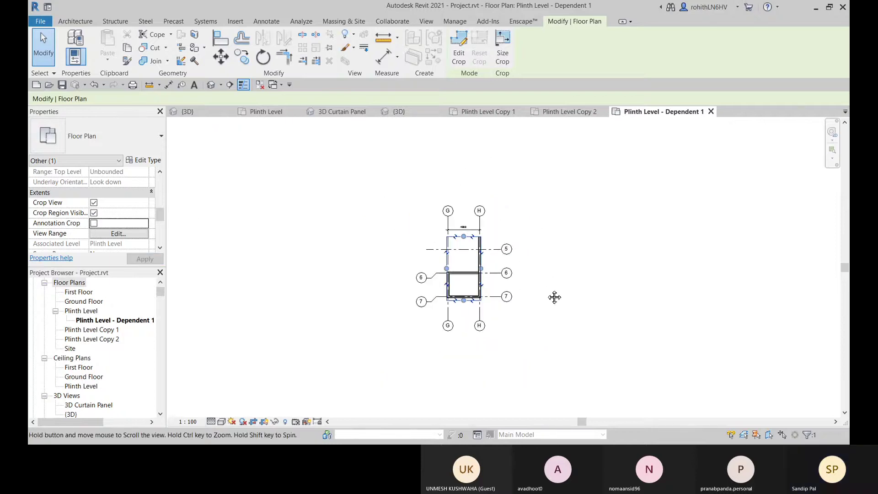
drag(465, 163, 463, 130)
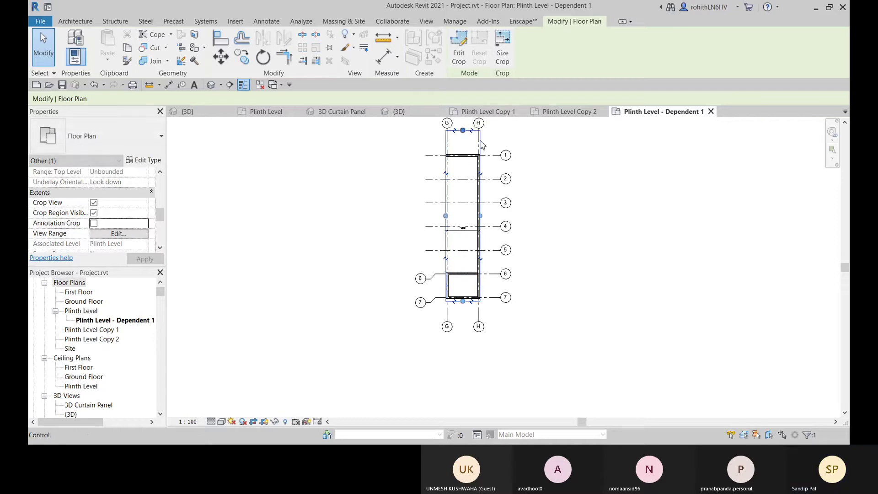
Step: Turn off Crop View for the dependent plan so the entire plinth layout is displayed
click(94, 203)
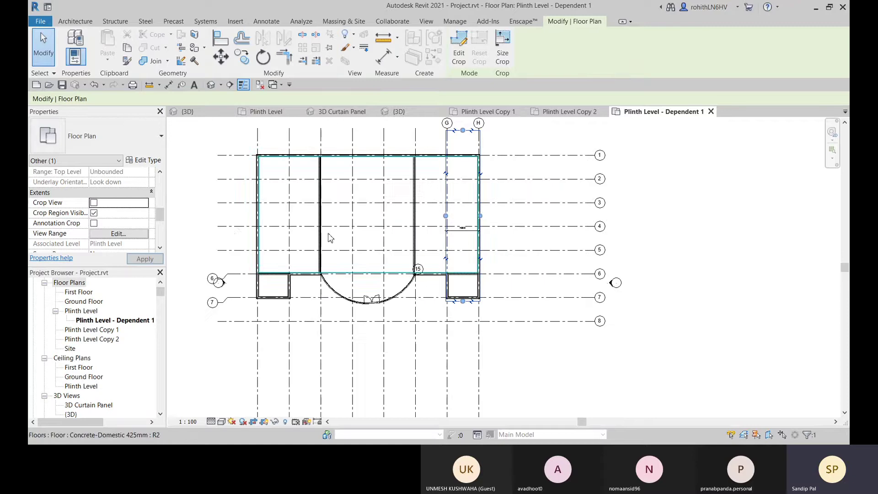
click(528, 365)
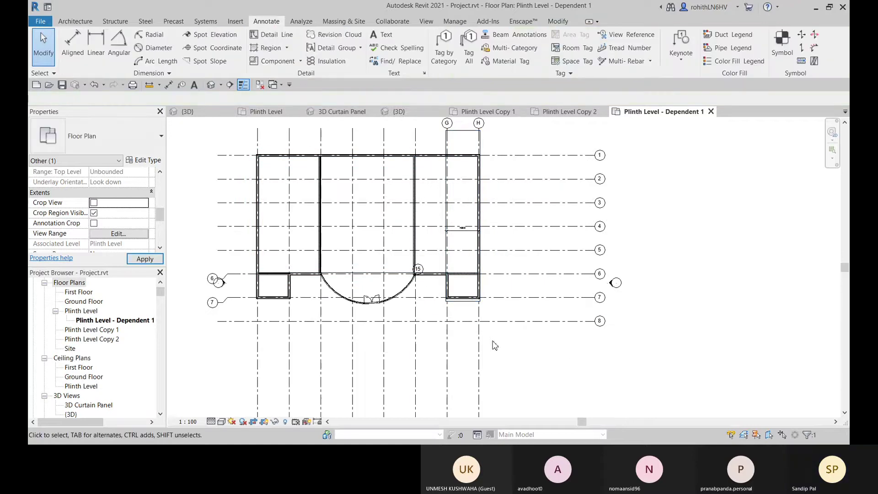
middle_drag(502, 348, 533, 365)
Step: Enlarge the dependent view's crop region on all four sides around the whole building plan, then hide the crop region
click(490, 148)
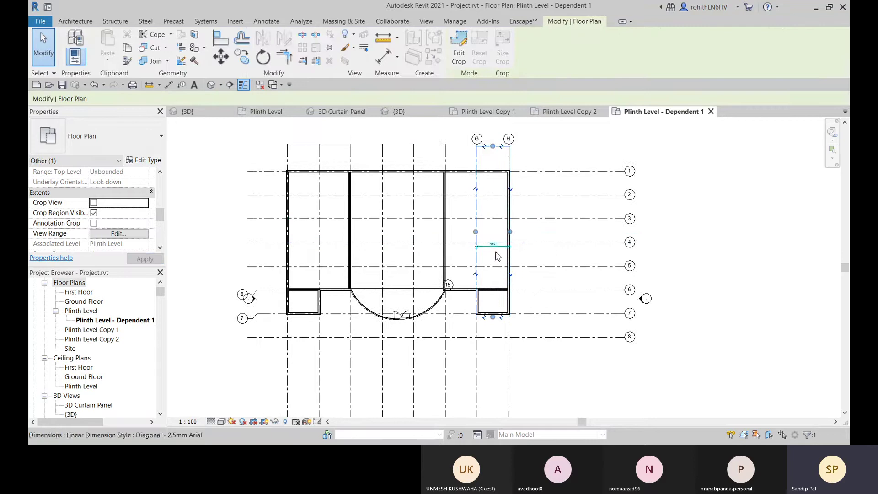
scroll(516, 284, down, 2)
drag(497, 239, 295, 242)
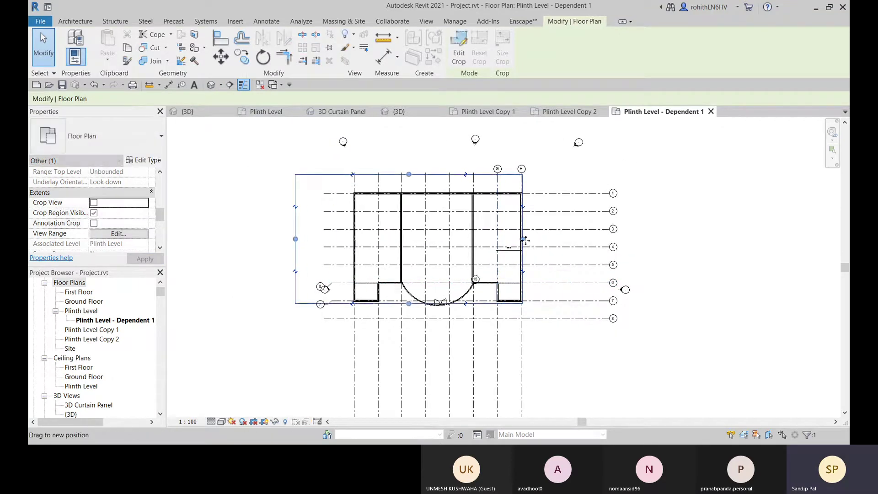
drag(525, 240, 682, 241)
scroll(493, 362, down, 1)
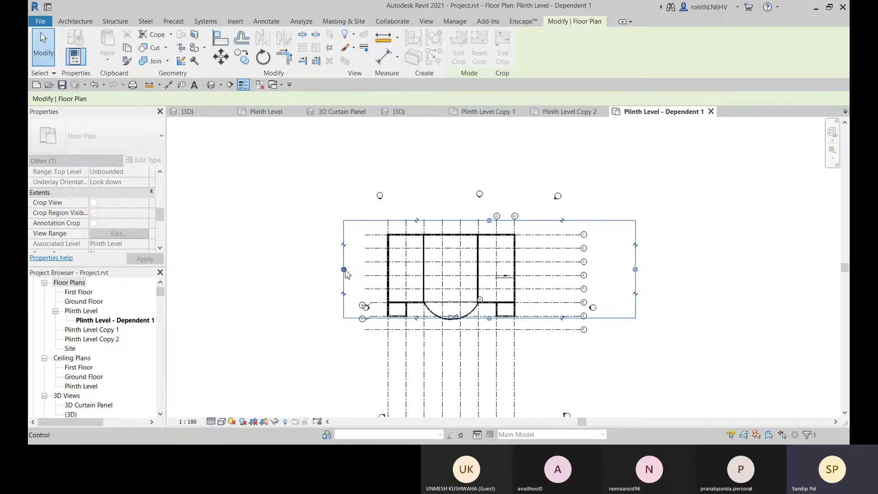
drag(344, 270, 252, 279)
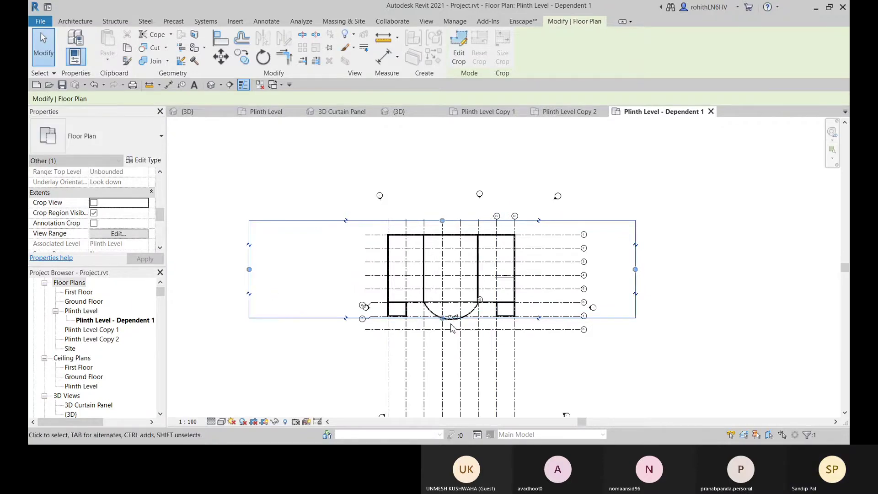
drag(442, 318, 444, 411)
click(457, 255)
drag(442, 221, 442, 133)
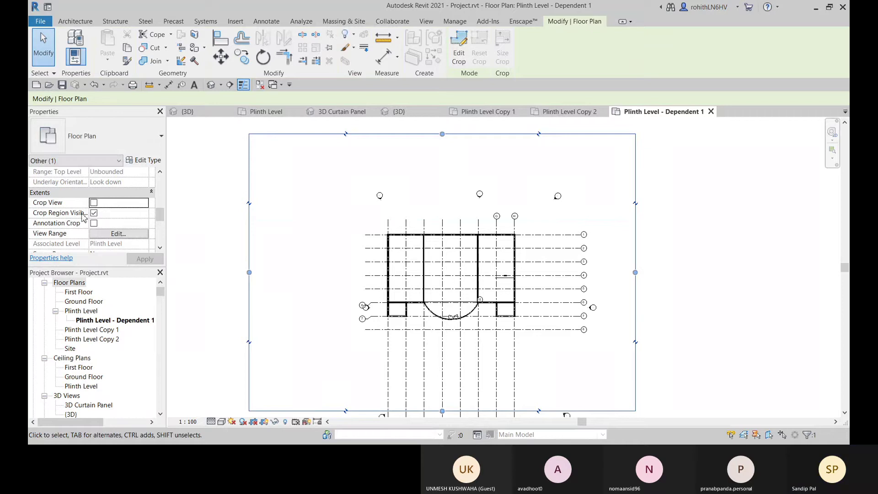
click(94, 213)
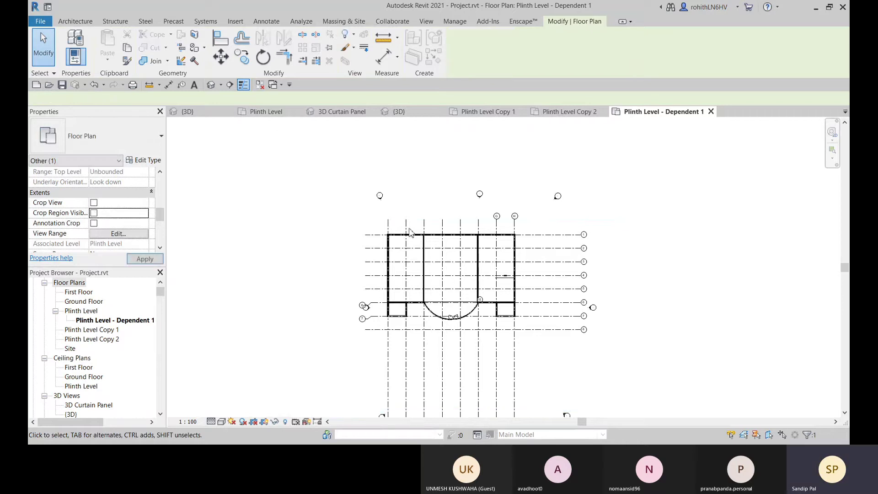
scroll(654, 271, down, 1)
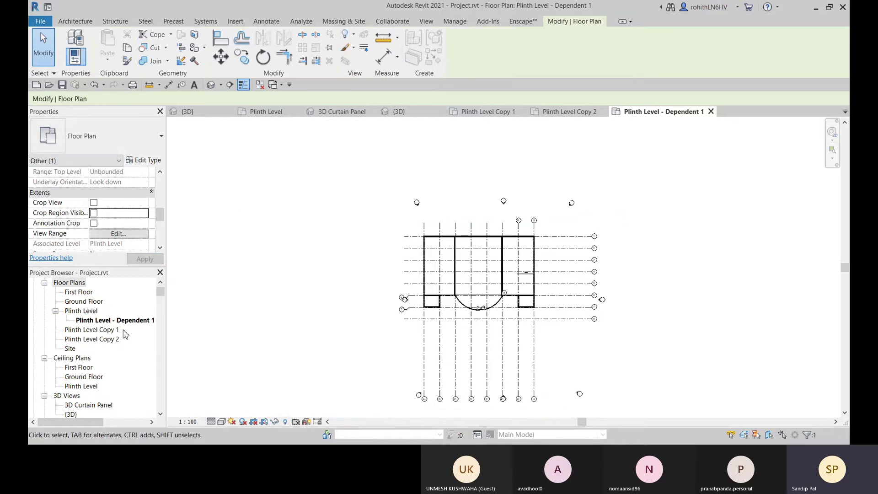
Step: Compare the original Plinth Level plan with its dependent view, checking the crop settings of each
double_click(79, 311)
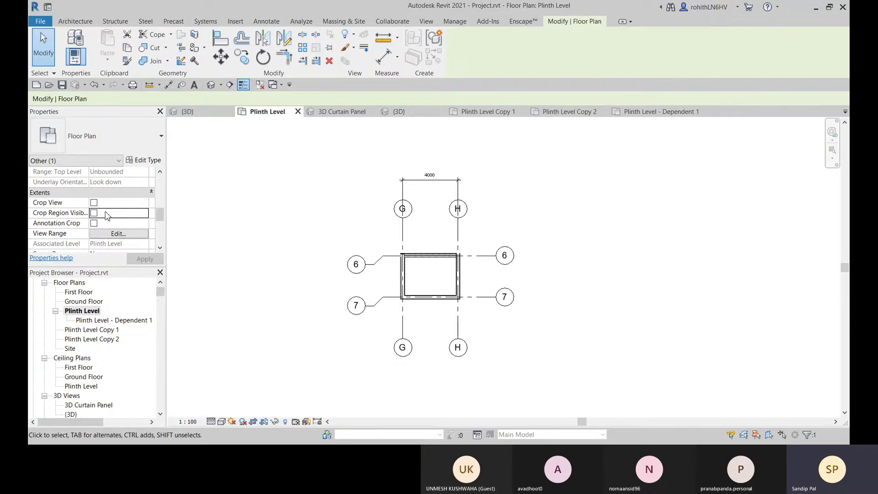
click(339, 234)
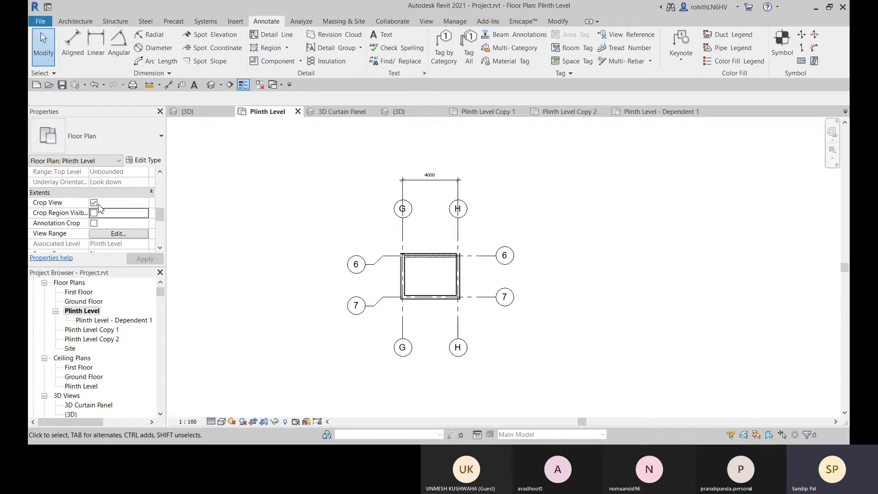
click(93, 321)
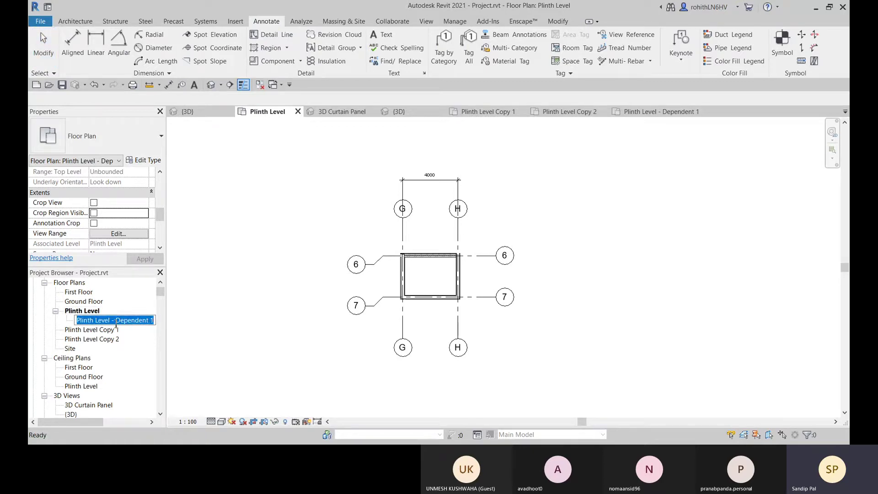
click(144, 340)
double_click(132, 321)
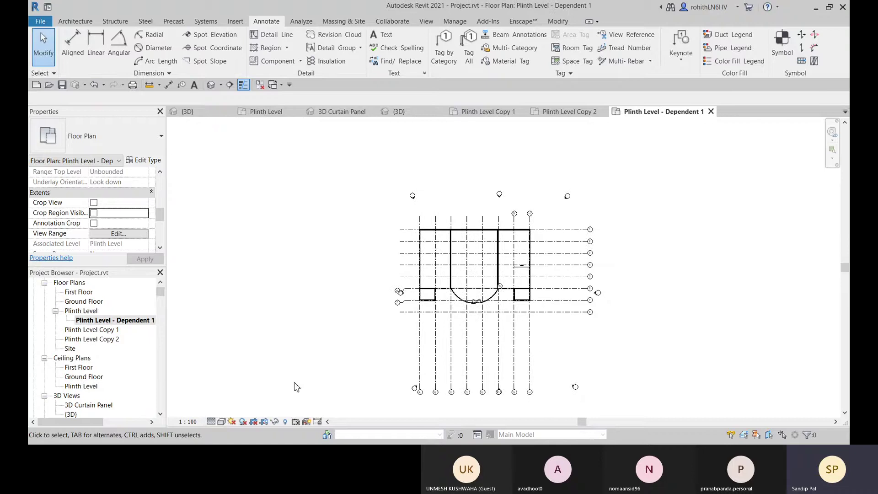
click(79, 311)
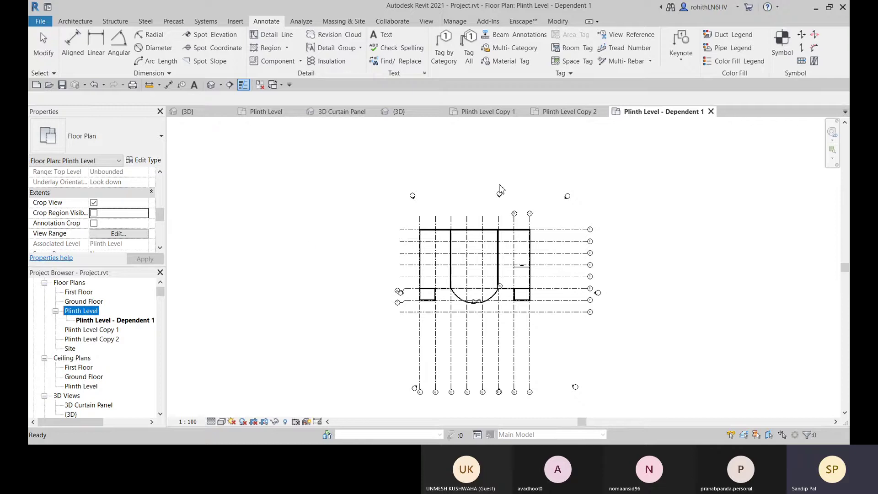
Step: View Plinth Level Copy 1, Copy 2, the original Plinth Level and the dependent view in turn to compare their dimensions and cropping
double_click(110, 330)
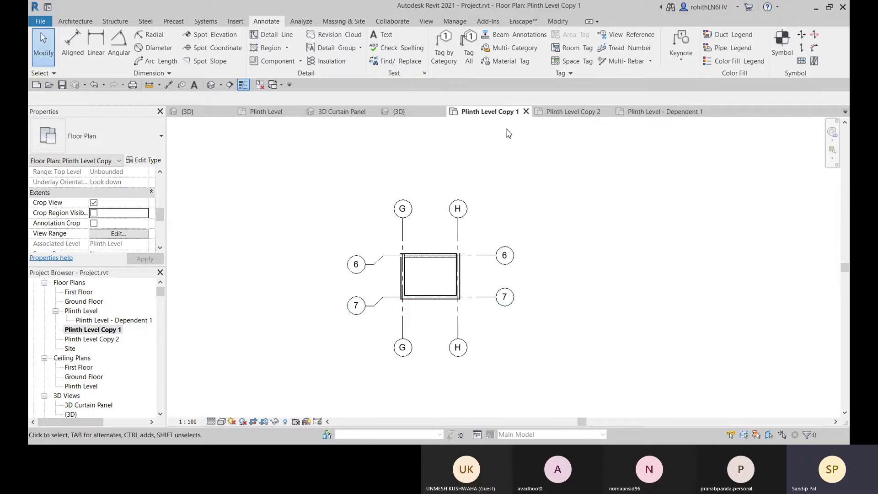
scroll(420, 274, down, 1)
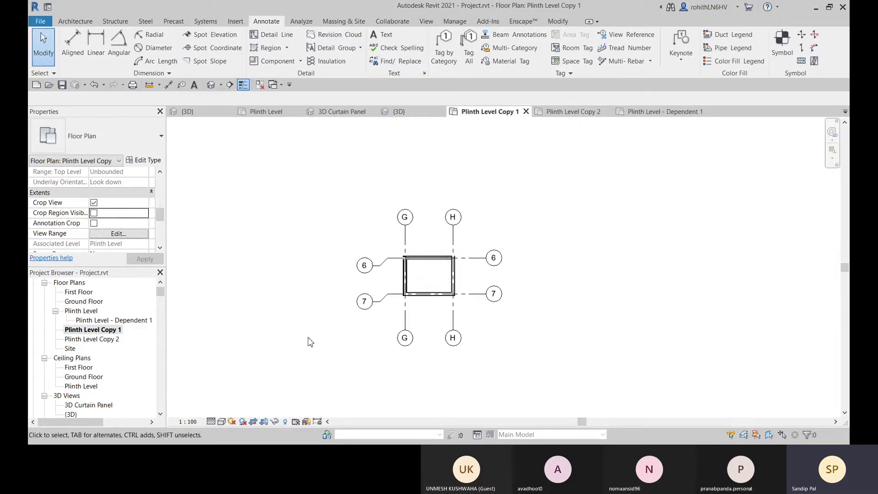
double_click(110, 341)
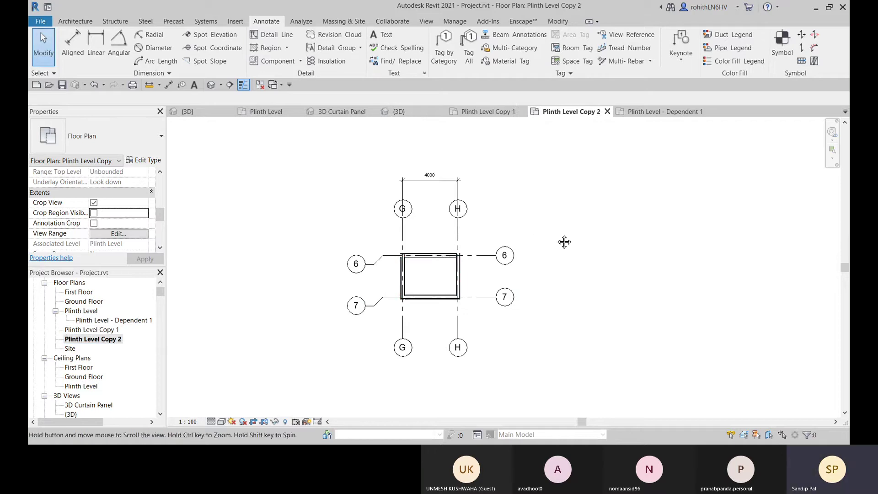
middle_drag(564, 242, 568, 234)
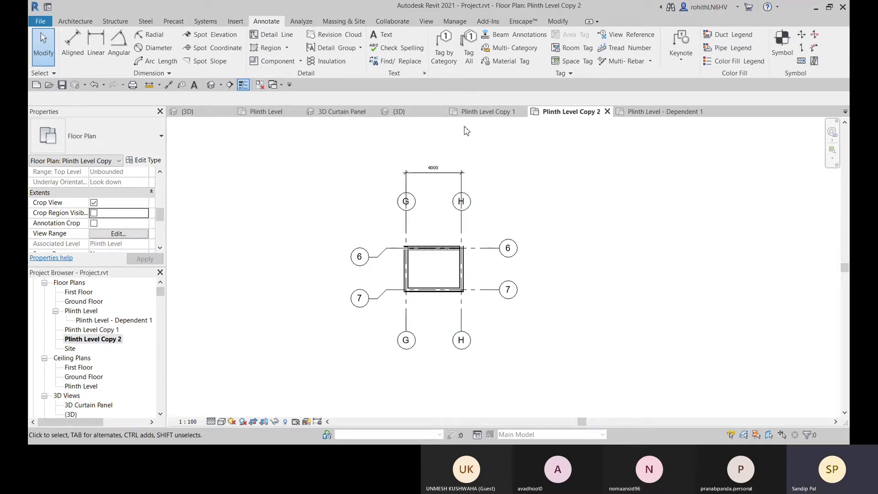
double_click(81, 311)
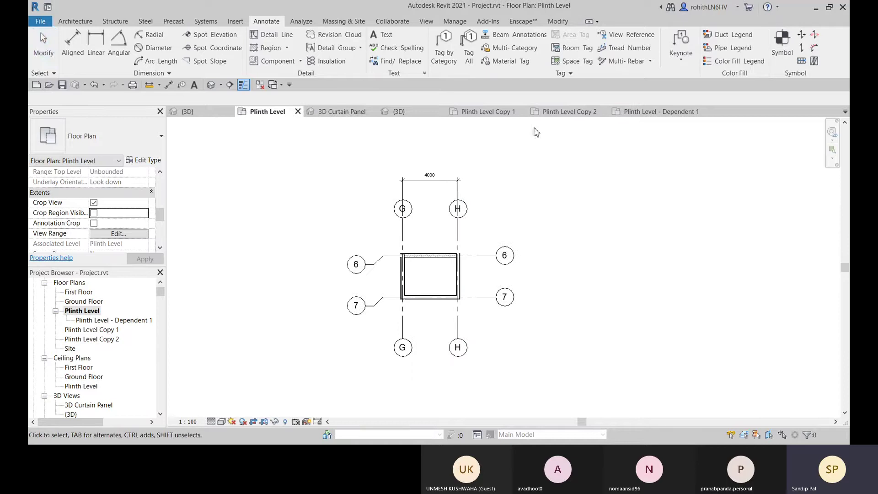
click(124, 322)
double_click(123, 322)
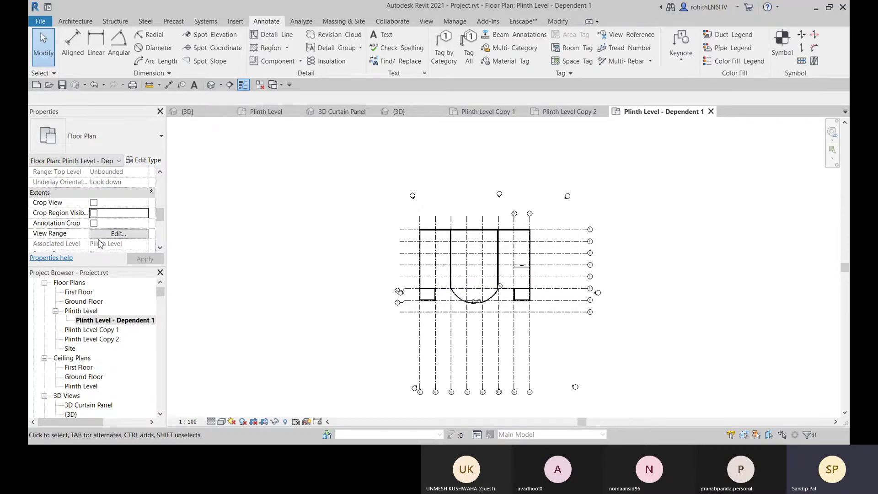
Step: Turn on Crop View and crop region visibility for the dependent view, and select its crop region
click(94, 212)
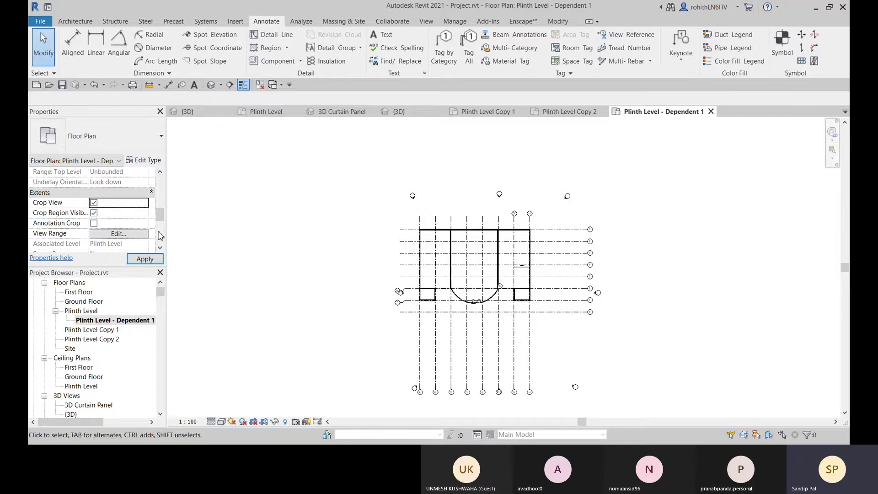
scroll(348, 311, down, 1)
click(311, 295)
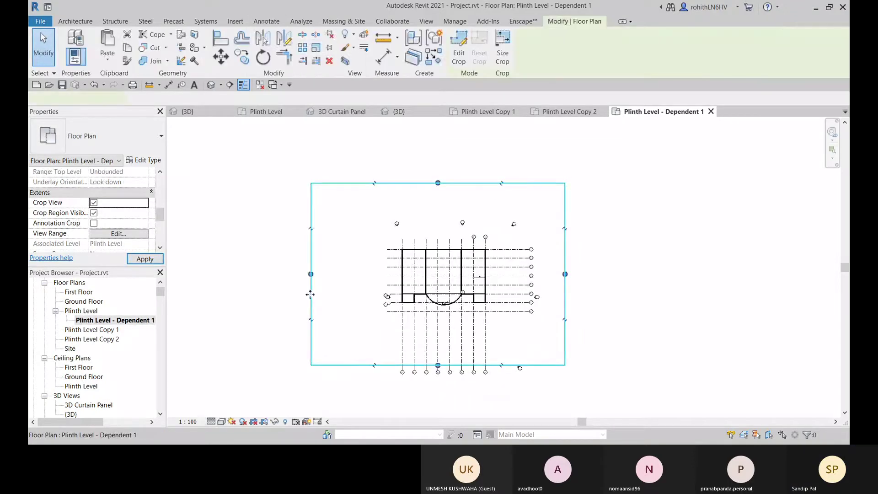
Step: Pull the crop region's left edge in to just outside grid G and lower its upper edge to just above grid 6
drag(312, 275, 473, 275)
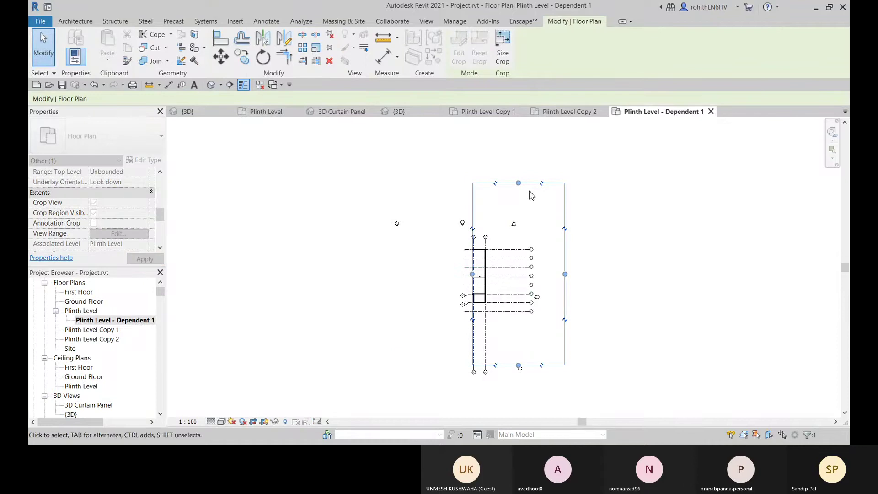
drag(518, 183, 519, 300)
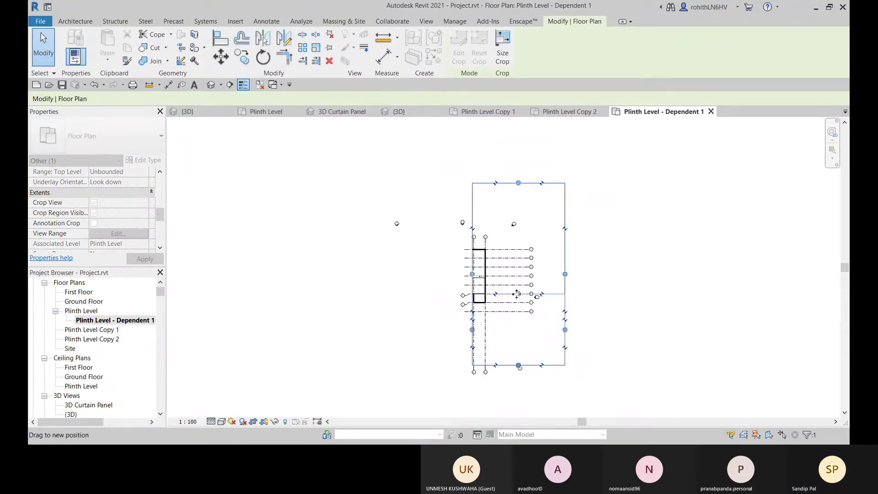
drag(517, 294, 517, 293)
scroll(491, 293, up, 5)
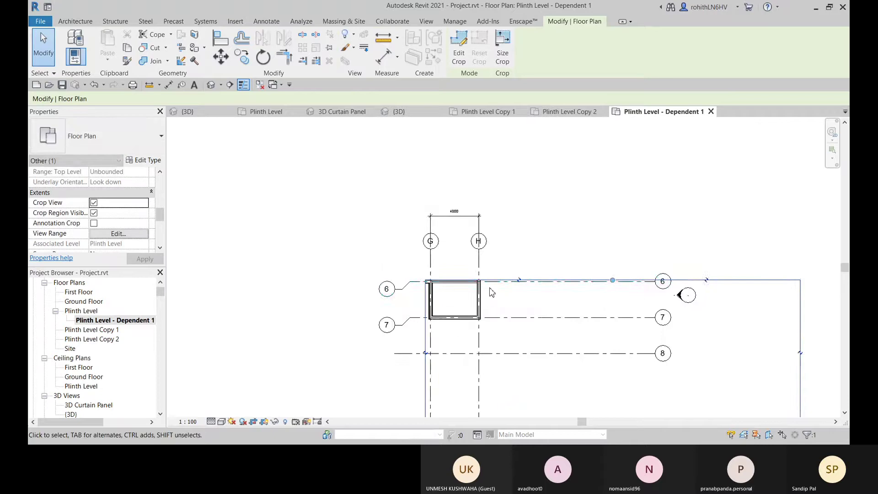
scroll(491, 292, up, 4)
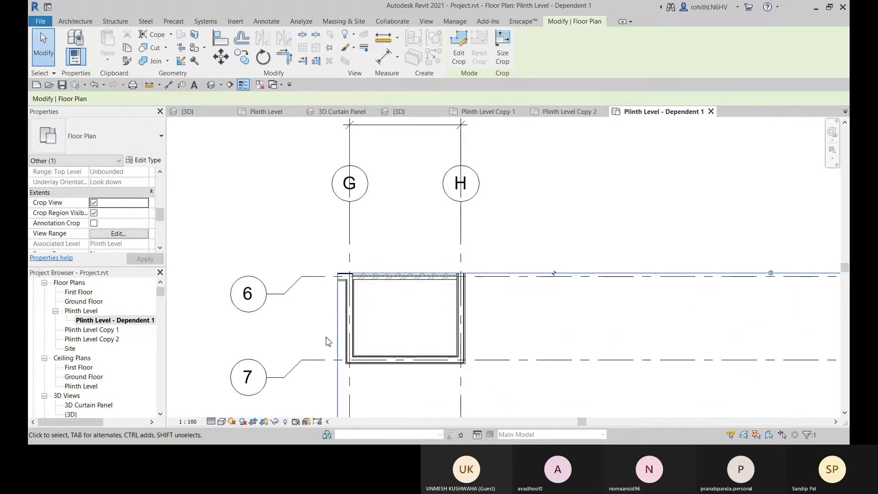
Step: Tighten the dependent view's crop region around the small room, with its right edge at grid H and lower edge just below grid 7
scroll(336, 336, down, 4)
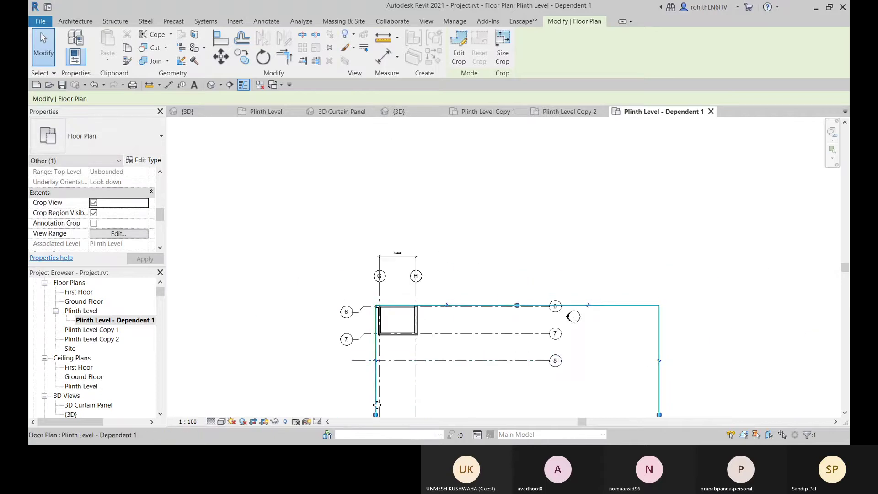
drag(376, 415, 381, 413)
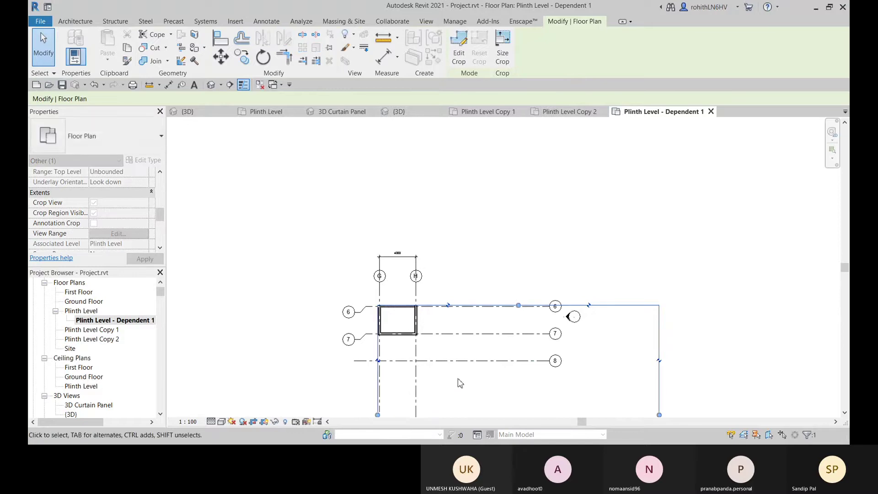
scroll(458, 382, down, 2)
middle_drag(471, 339, 470, 187)
drag(572, 248, 435, 246)
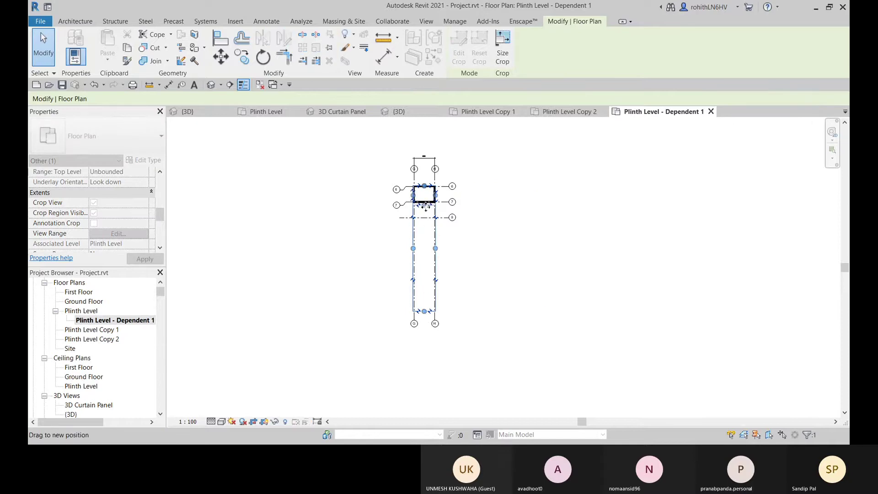
drag(425, 206, 426, 209)
scroll(504, 225, up, 2)
click(510, 216)
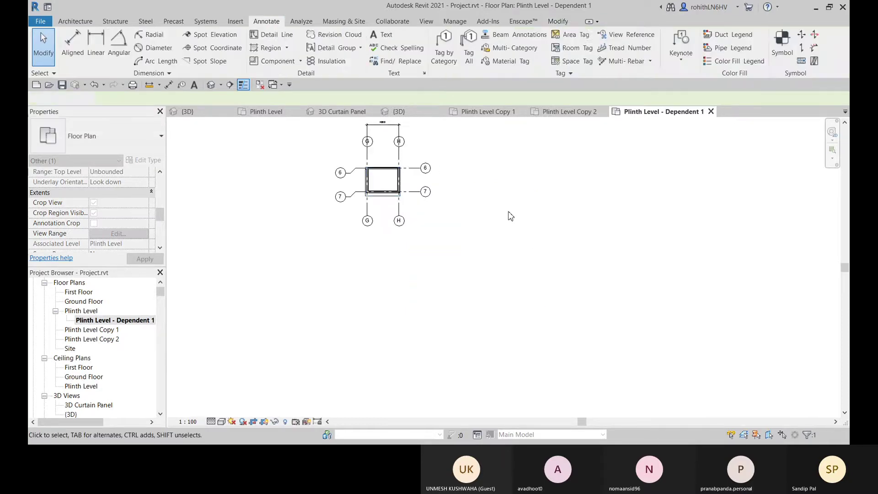
middle_drag(460, 282, 474, 321)
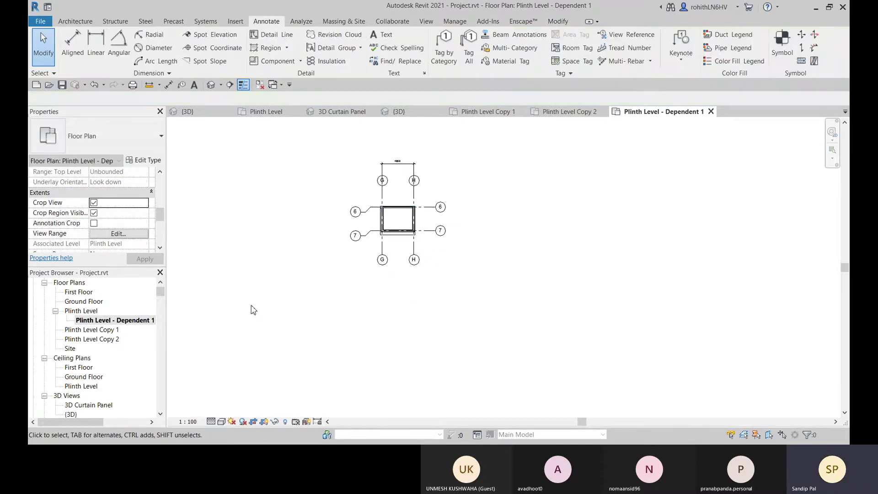
Step: Open the original Plinth Level plan and turn off its Crop View
click(88, 312)
click(88, 311)
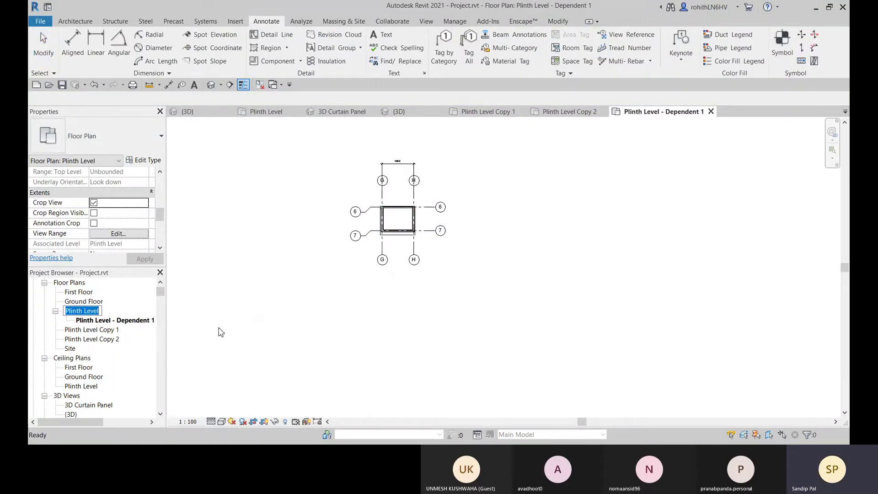
double_click(86, 311)
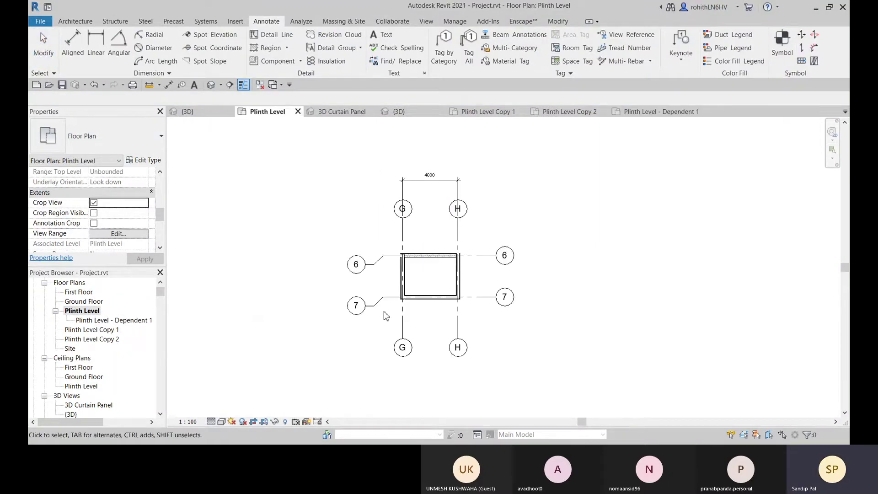
click(94, 203)
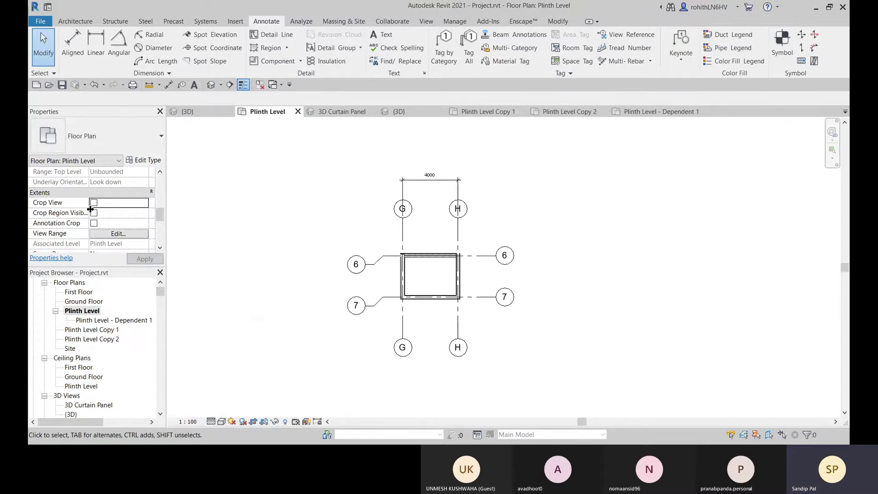
scroll(348, 285, down, 3)
scroll(459, 343, down, 2)
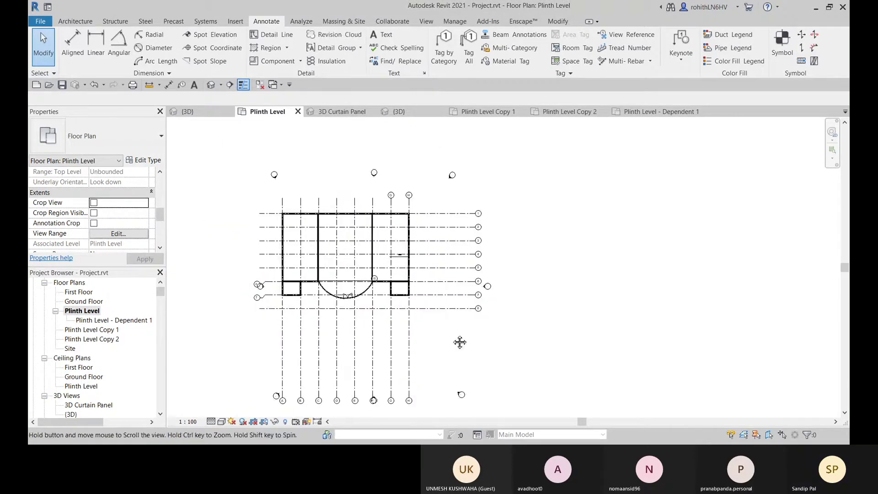
Step: Show the Plinth Level crop region, extend its upper, right and lower edges beyond the building walls, and hide the region again
click(94, 213)
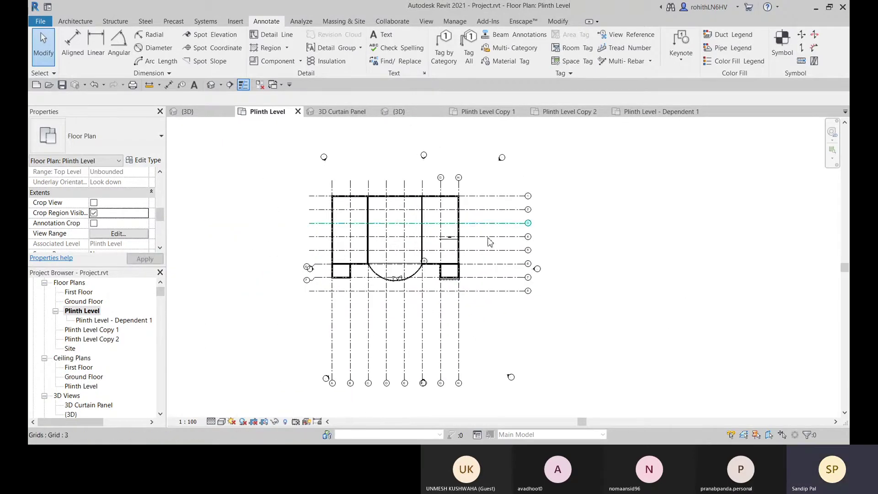
click(450, 280)
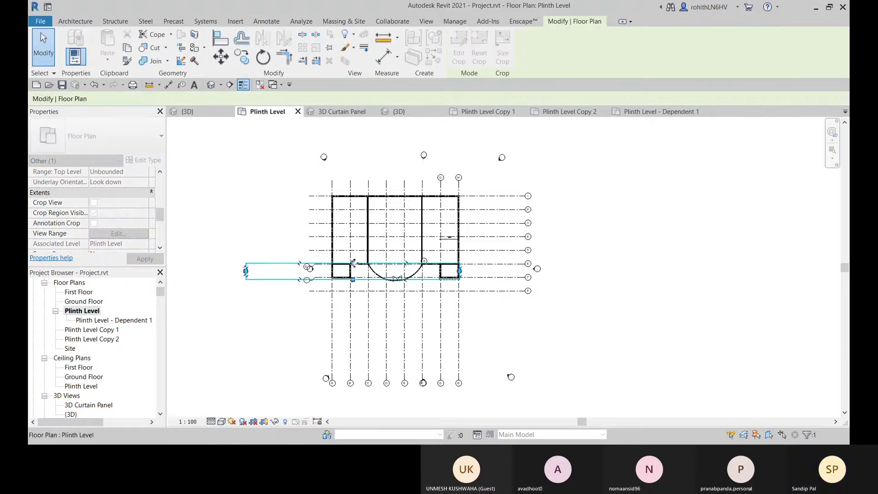
drag(352, 263, 347, 133)
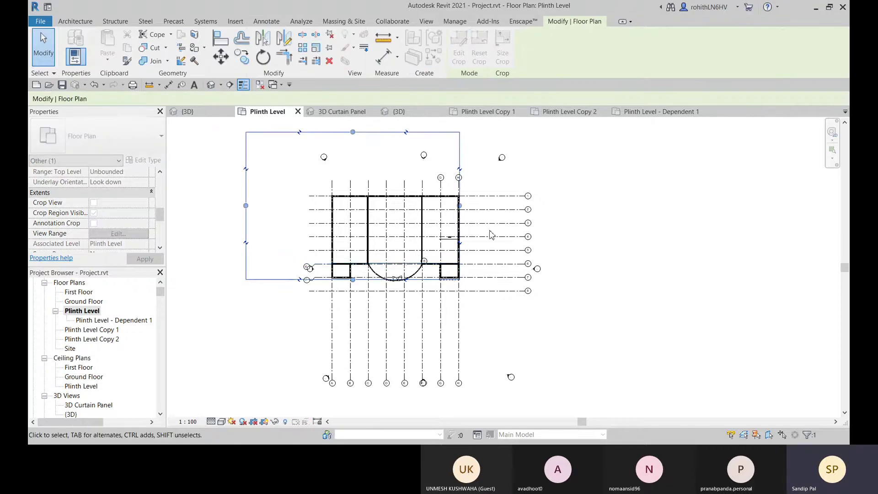
drag(460, 206, 552, 208)
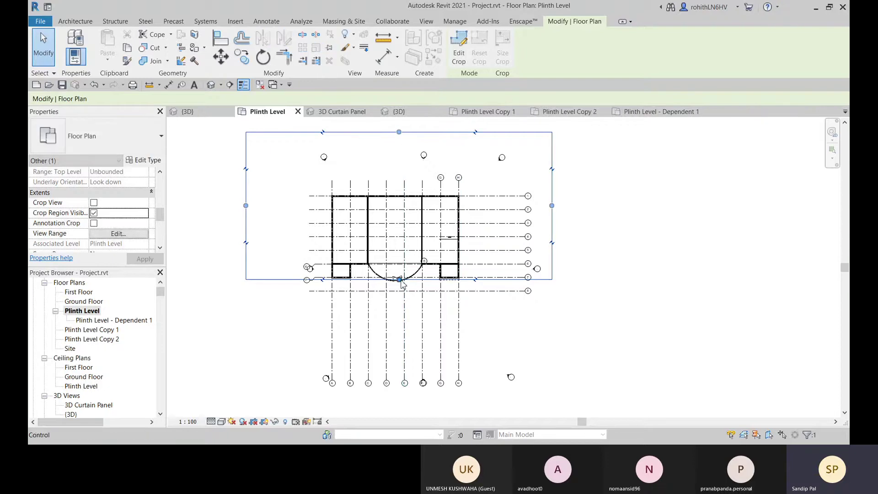
drag(401, 279, 403, 338)
click(674, 274)
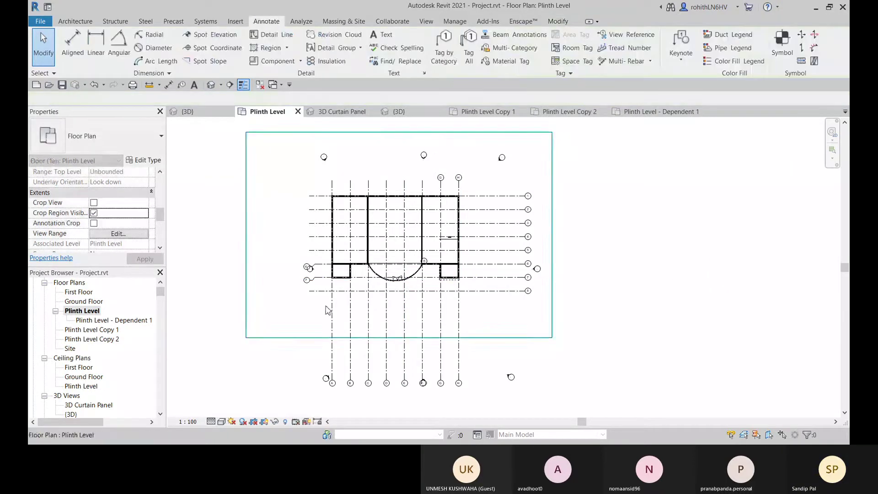
click(94, 213)
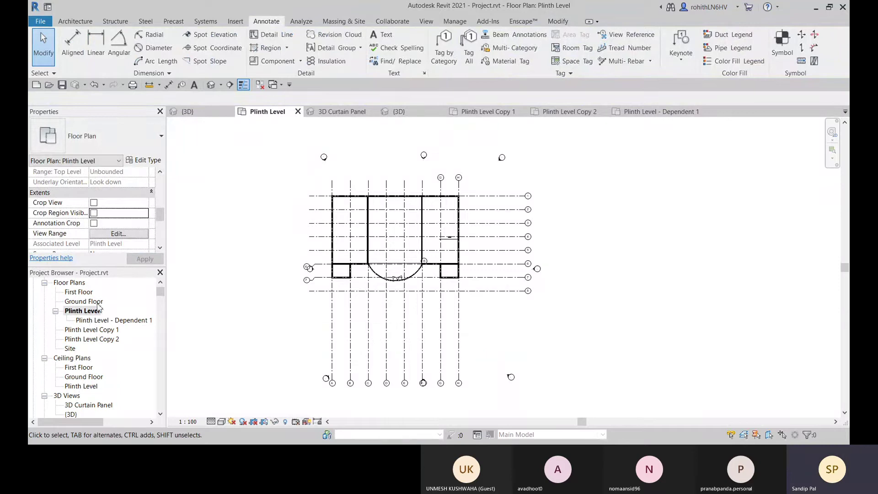
Step: View Plinth Level Copy 1, Copy 2, the original plan and the dependent view in turn to compare their cropping
double_click(92, 329)
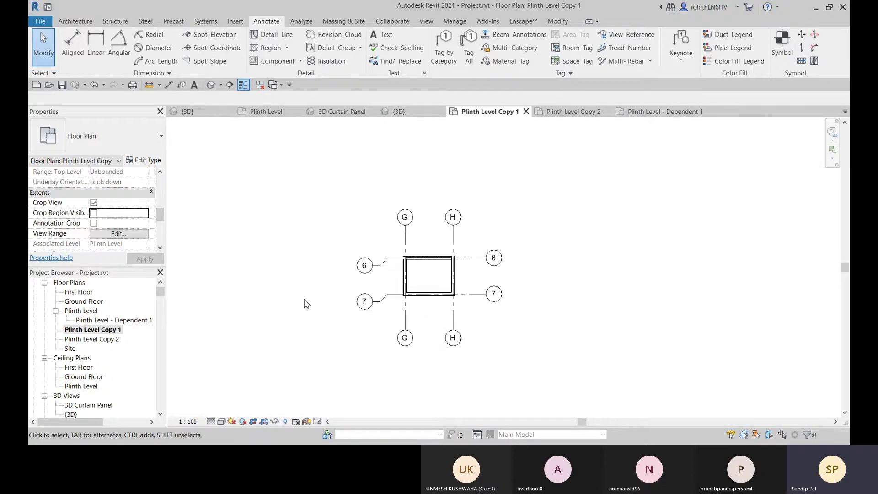
middle_drag(344, 352, 343, 357)
double_click(91, 339)
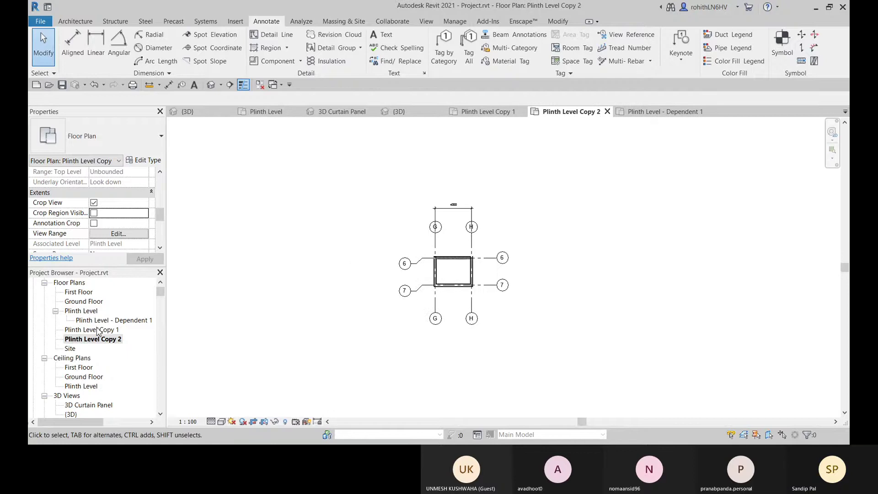
click(69, 315)
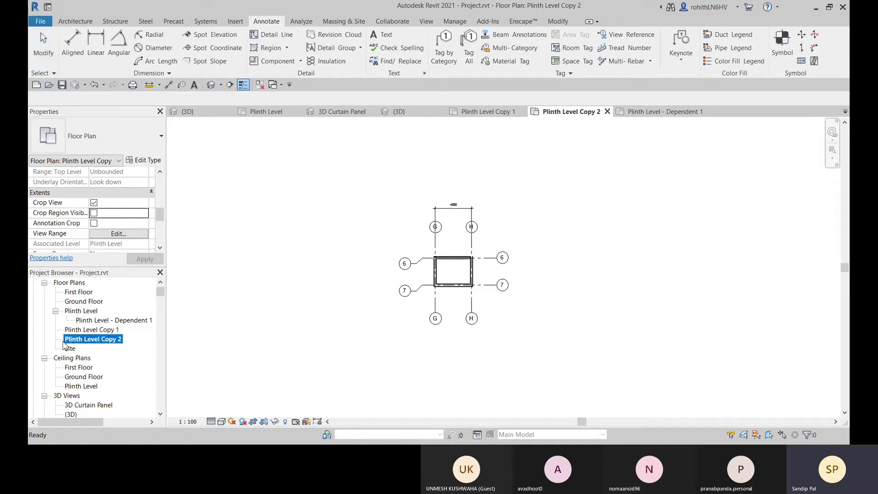
click(94, 320)
double_click(98, 330)
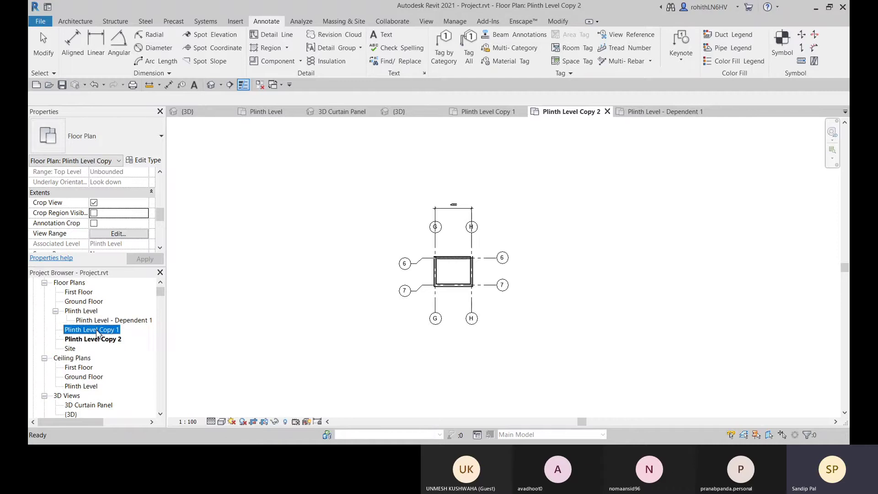
double_click(97, 338)
double_click(82, 311)
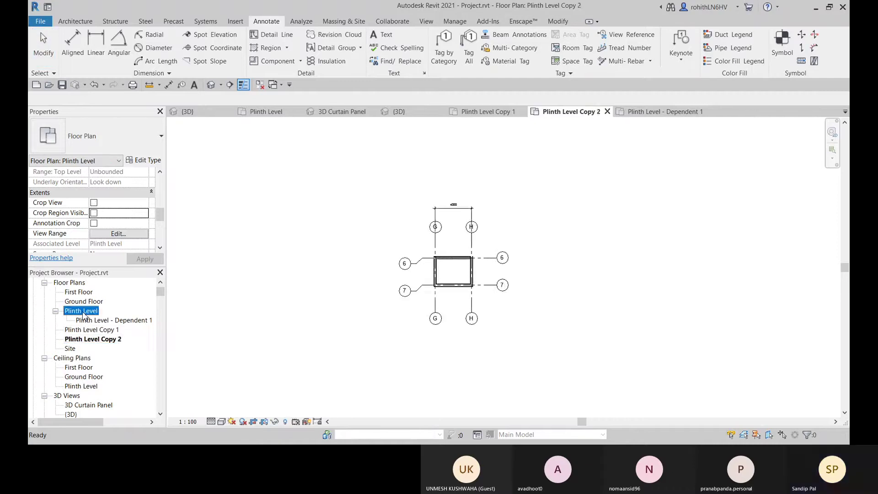
click(103, 321)
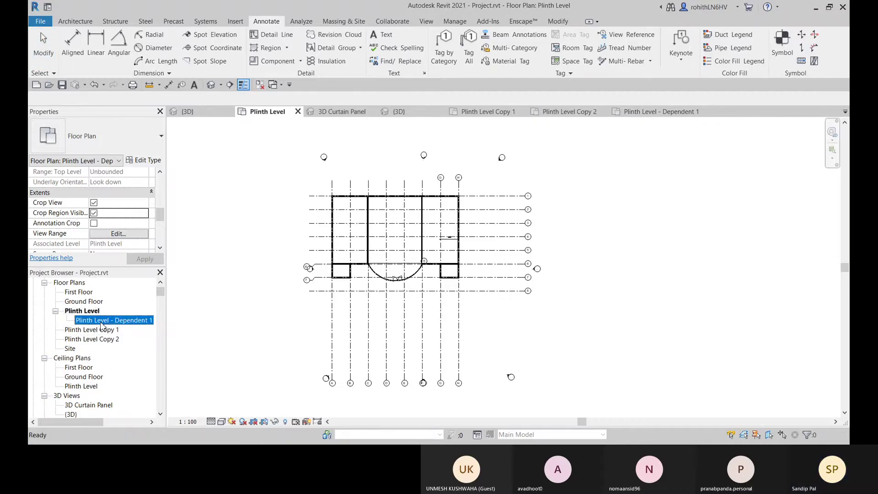
double_click(99, 321)
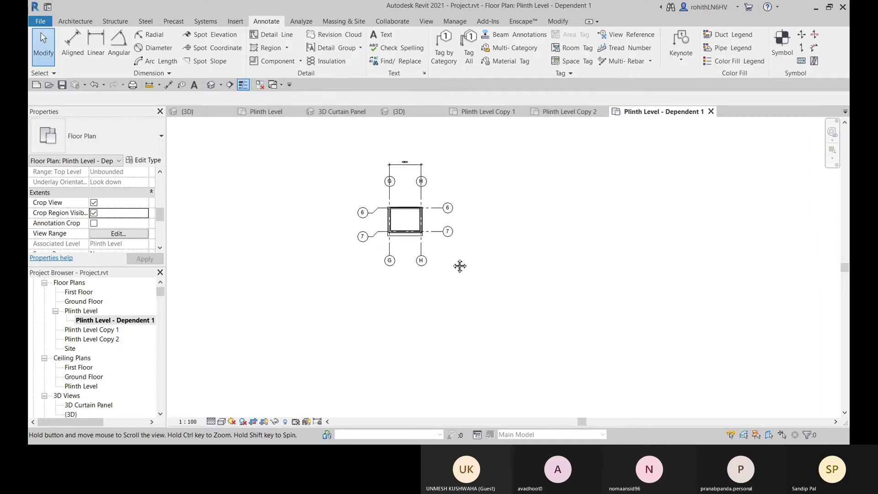
Step: Revisit Plinth Level Copy 1, dismissing the save reminder, and compare it with Copy 2 and the original plan's crop settings
double_click(73, 330)
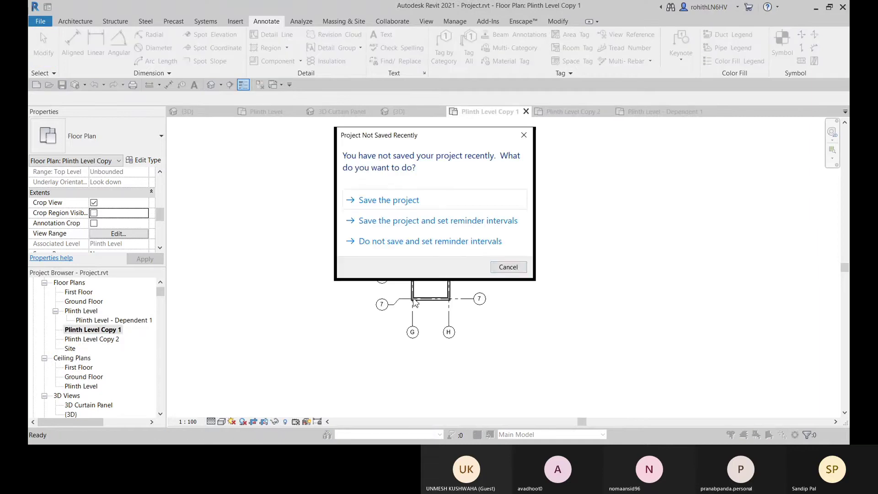
click(508, 267)
click(87, 340)
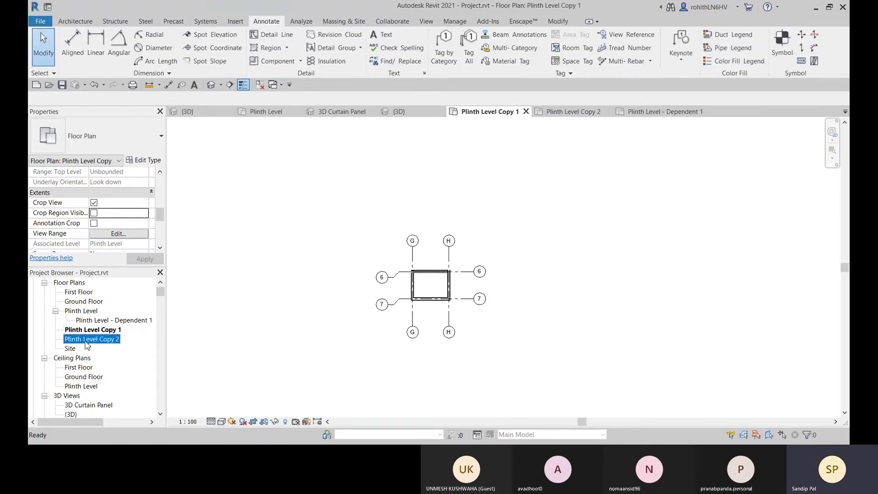
double_click(86, 340)
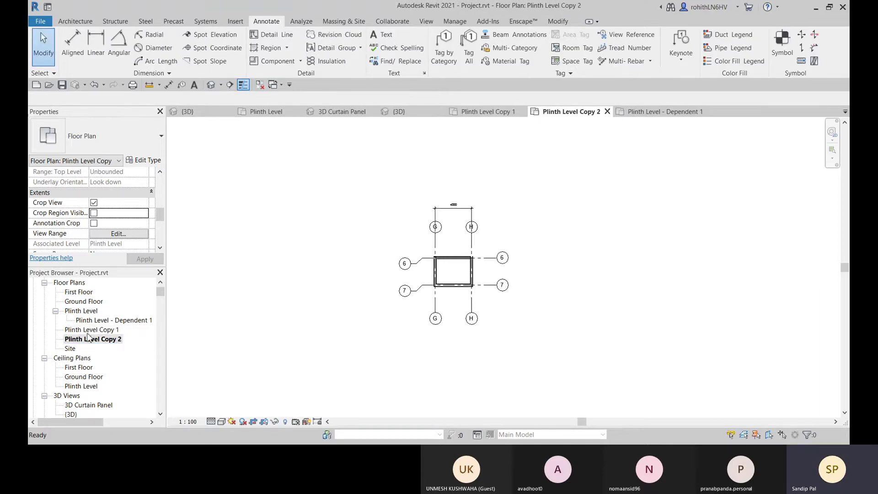
click(80, 312)
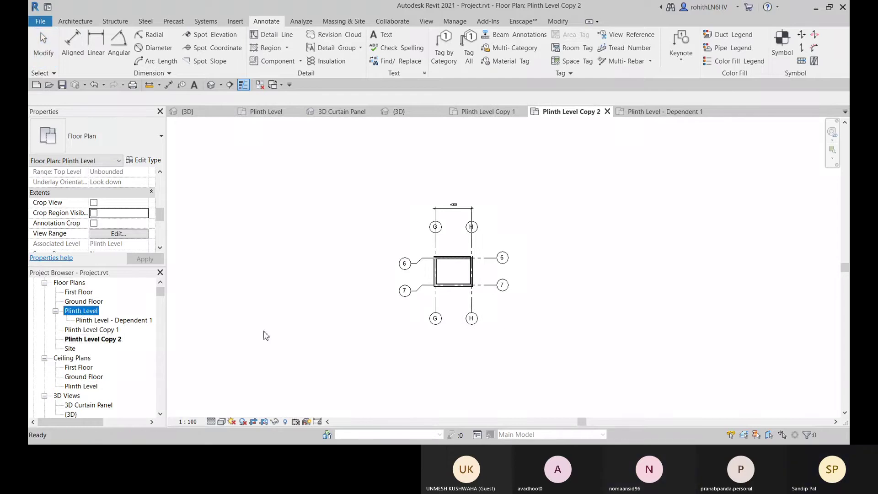
Step: Delete the dependent view, Plinth Level Copy 2 and Plinth Level Copy 1 from the project
click(101, 321)
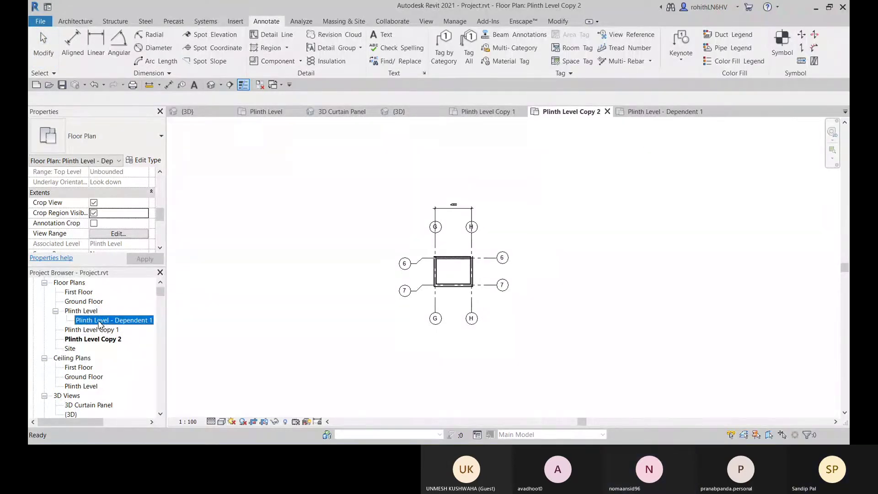
right_click(101, 322)
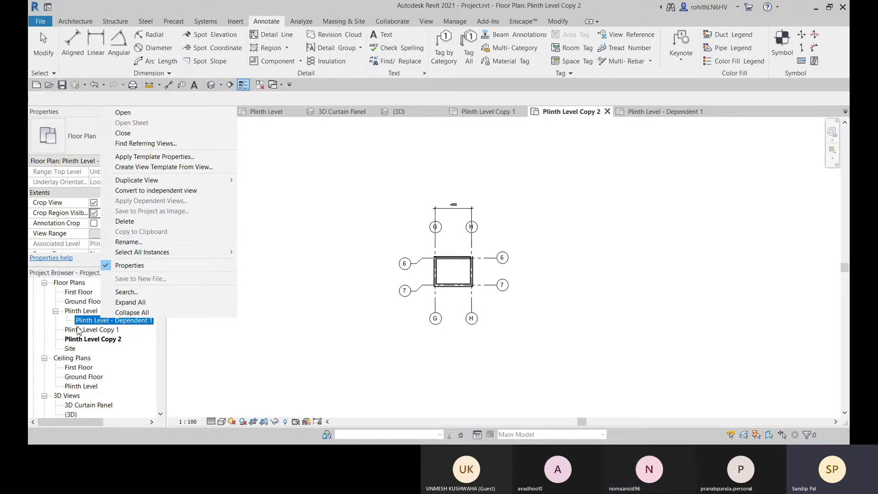
click(137, 222)
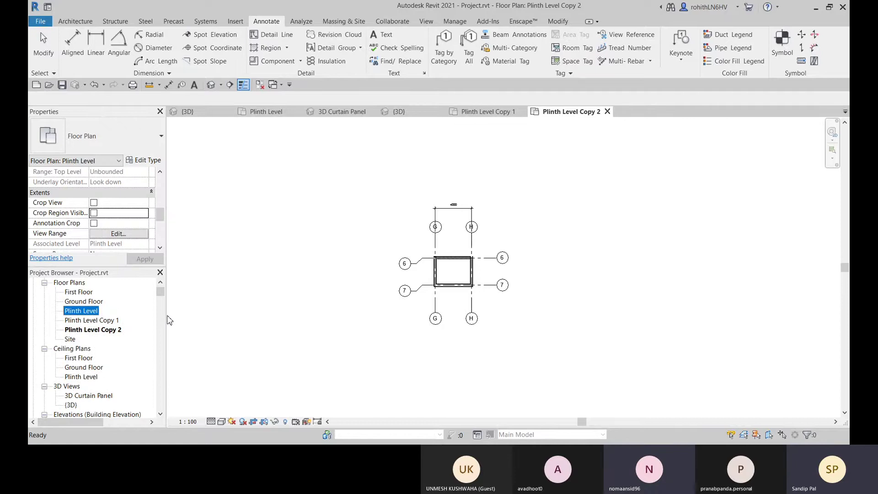
right_click(89, 329)
click(112, 221)
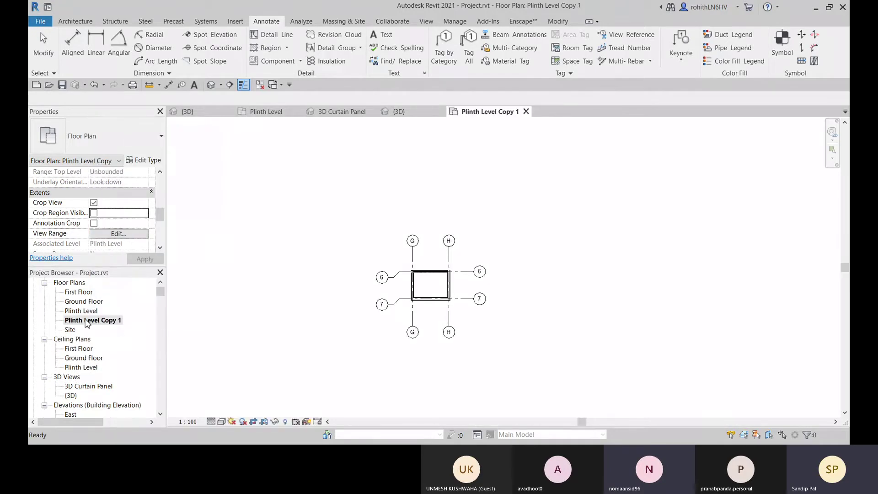
right_click(87, 320)
click(110, 221)
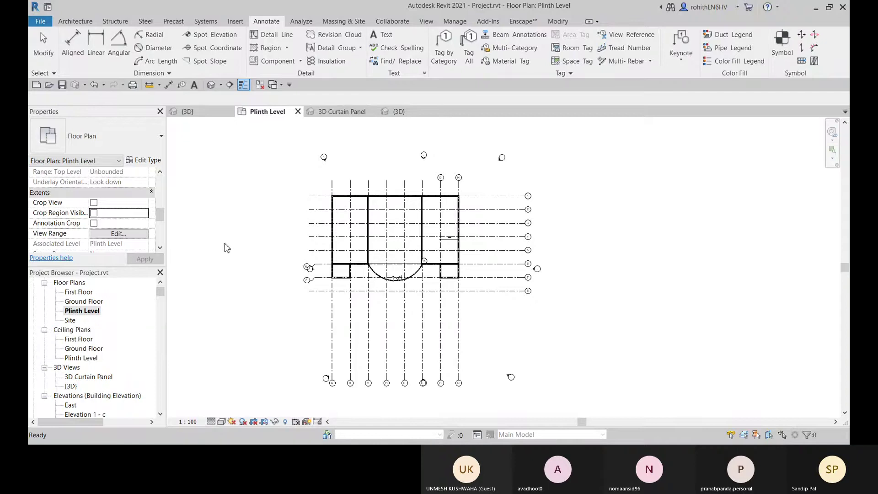
Step: Examine the Plinth Level plan's Extents and Identity Data properties
scroll(225, 250, down, 1)
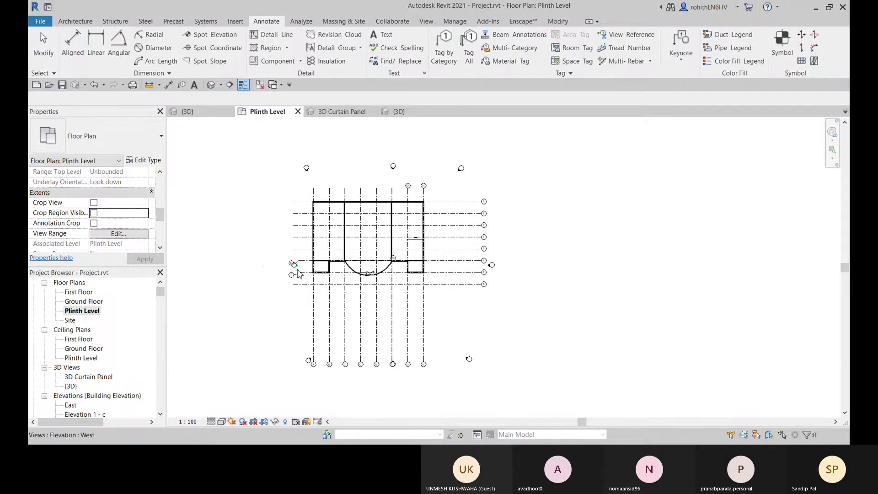
middle_drag(296, 249, 309, 250)
scroll(127, 238, down, 1)
scroll(124, 234, down, 3)
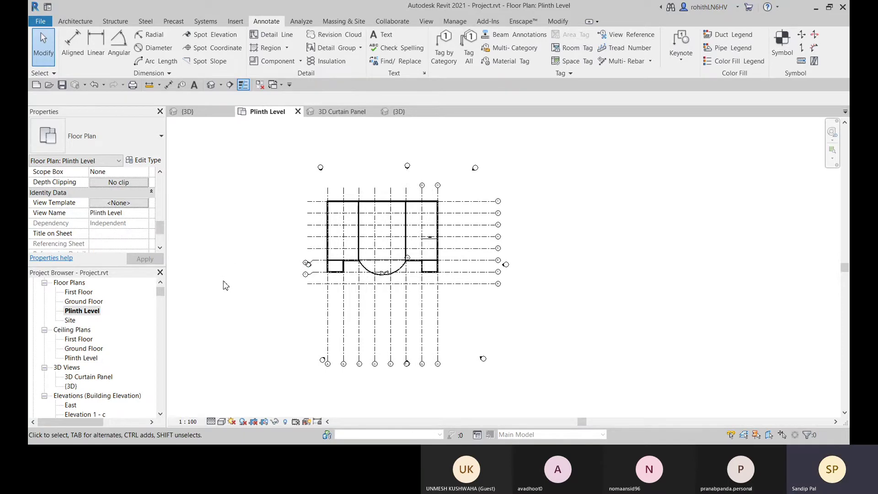
middle_drag(226, 284, 311, 294)
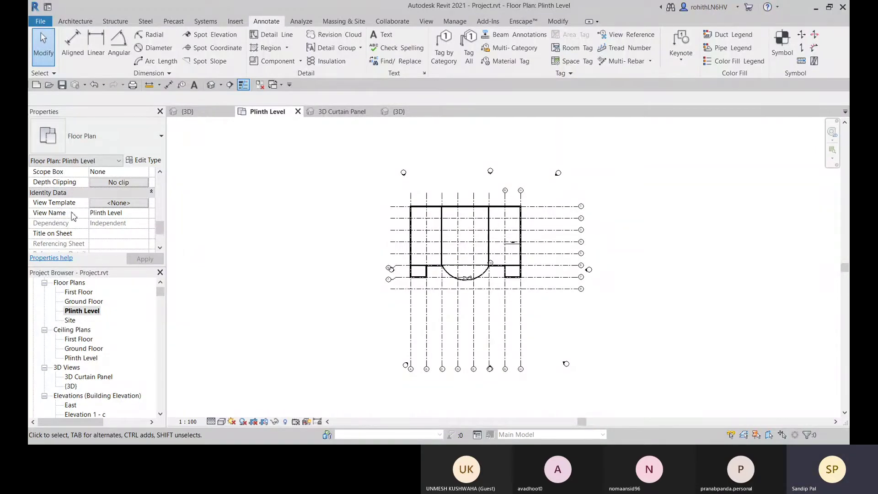
scroll(77, 221, up, 3)
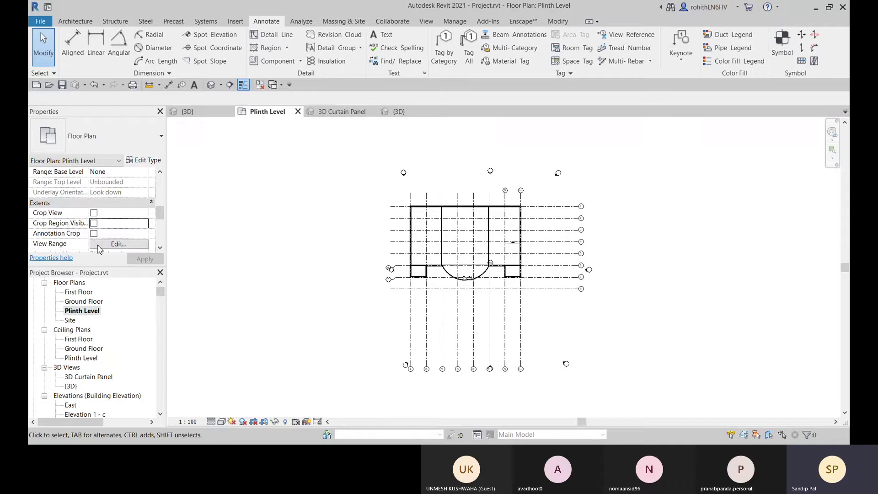
Step: Try the Plinth Level plan at a view scale of 1:50 and set its final scale to 1:200
scroll(61, 204, up, 3)
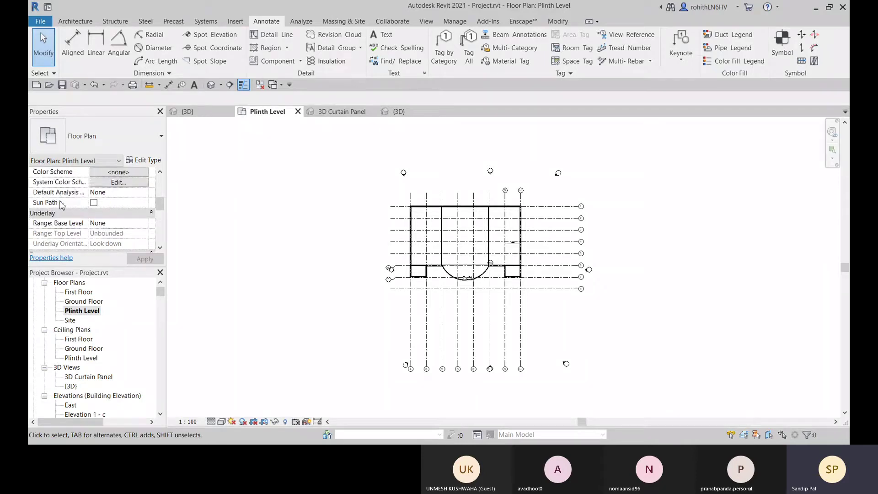
click(184, 421)
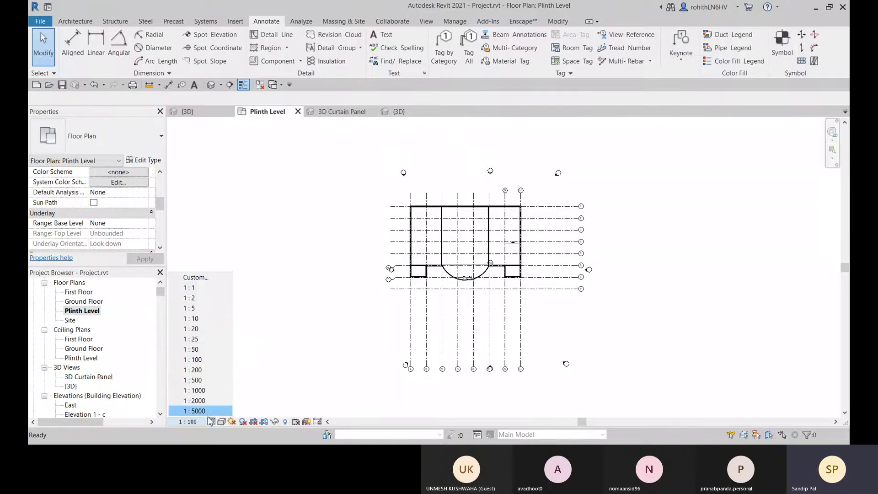
click(201, 349)
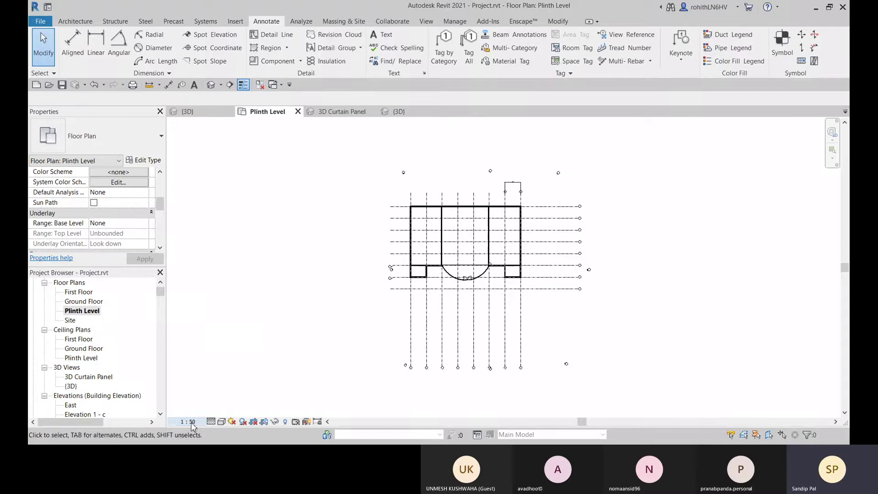
click(188, 422)
click(201, 372)
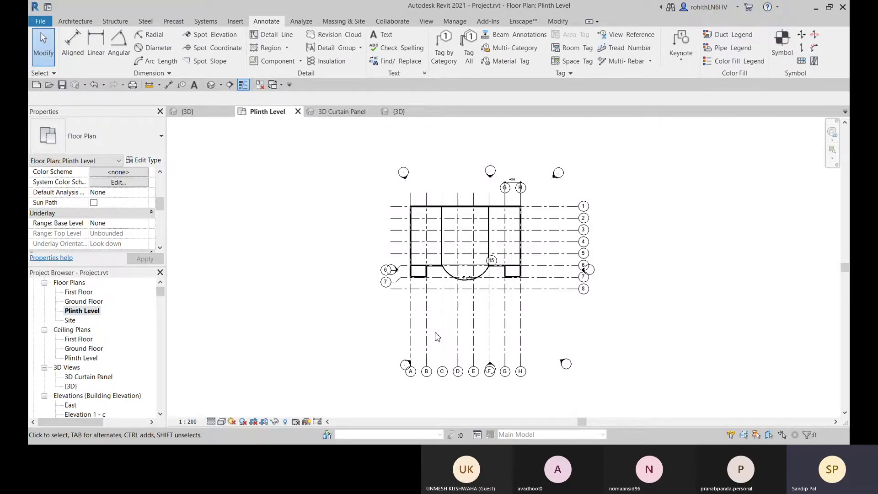
Step: Set the Plinth Level plan's visual style to Consistent Colors
click(429, 23)
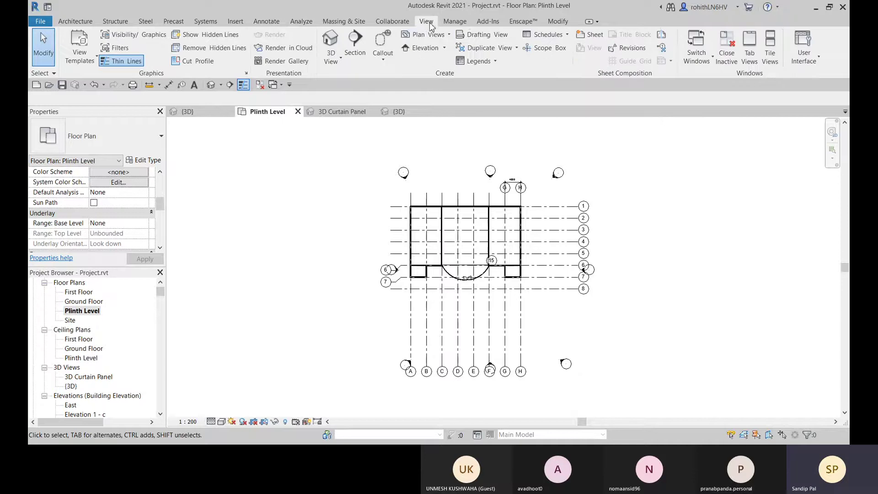
click(94, 61)
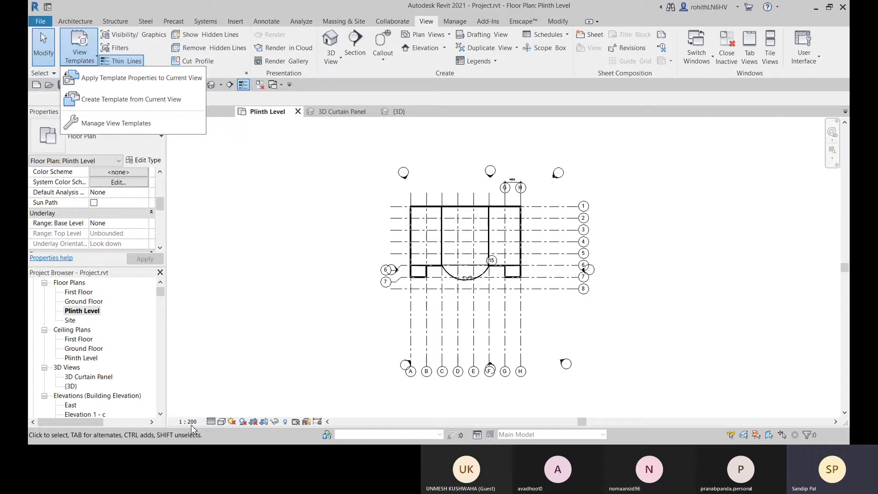
click(221, 424)
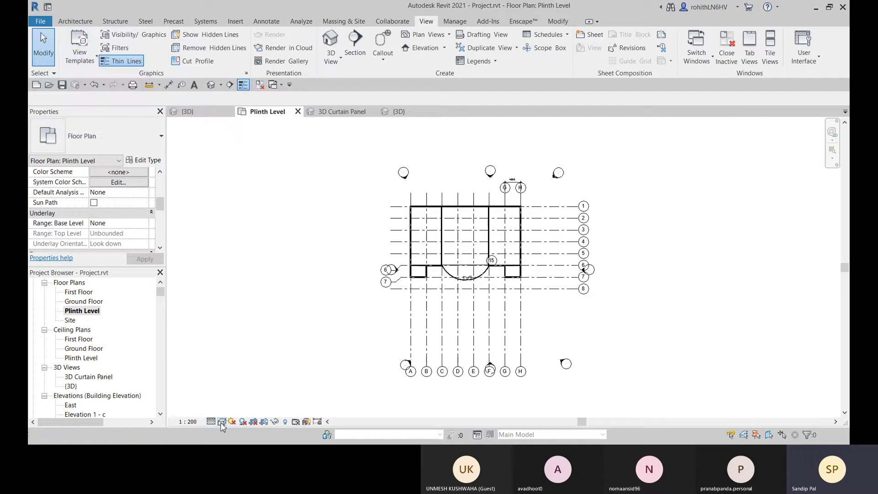
click(220, 422)
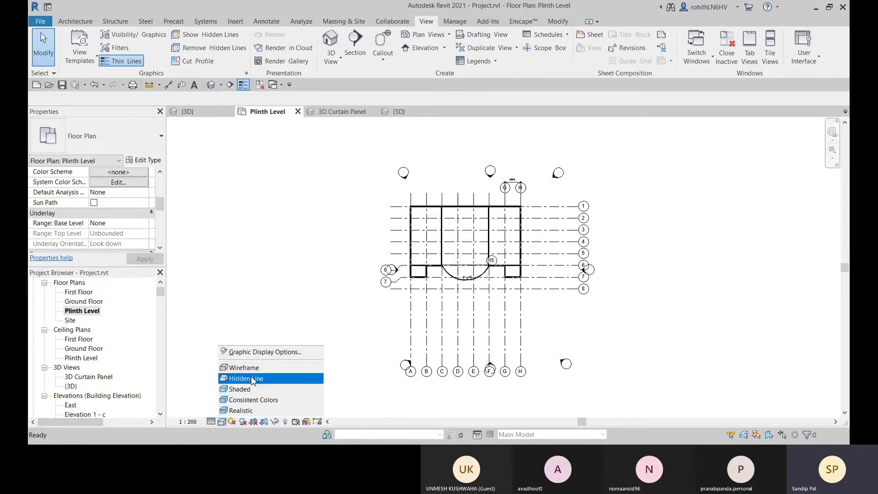
click(228, 401)
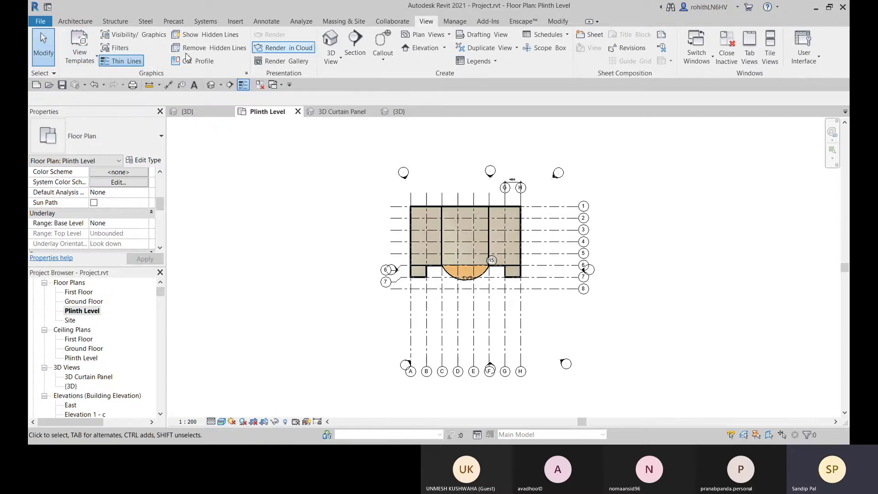
Step: Create a view template named Common View Template from the current Plinth Level view
click(86, 58)
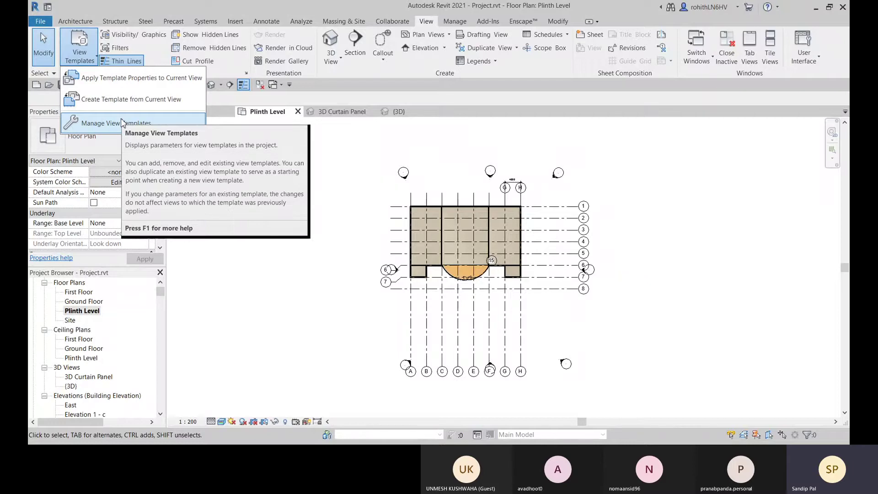
click(93, 108)
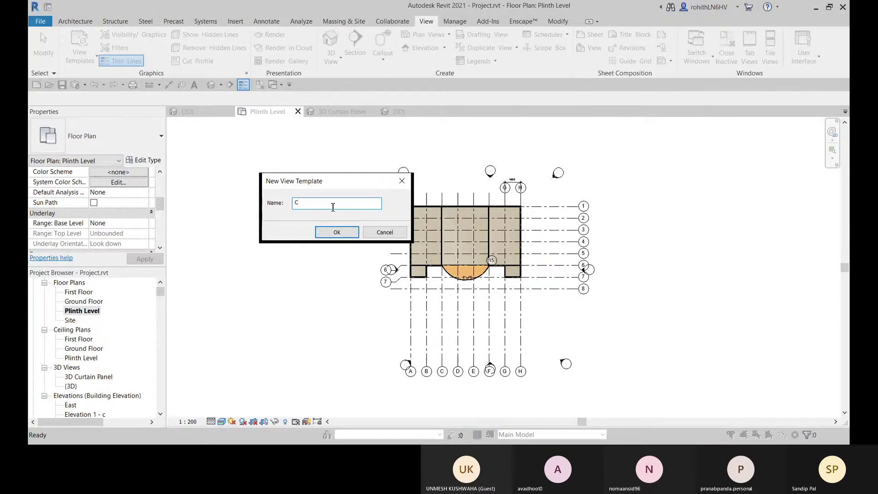
text(n )
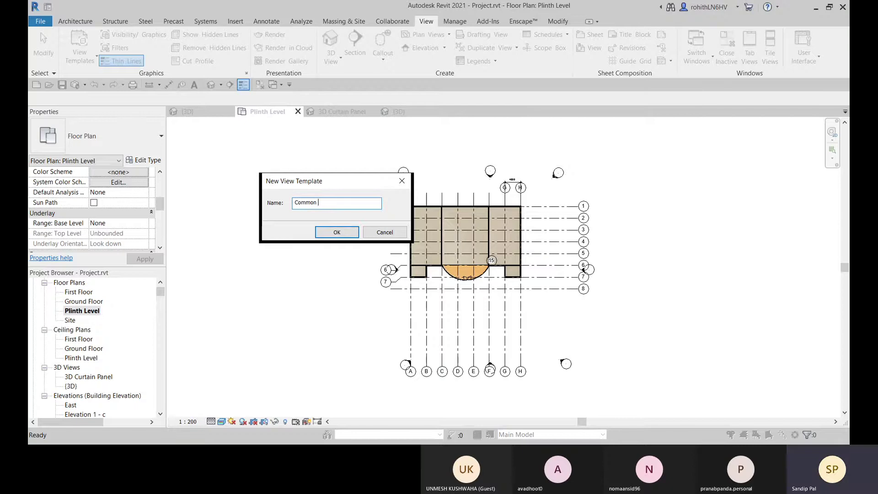
text(Templa)
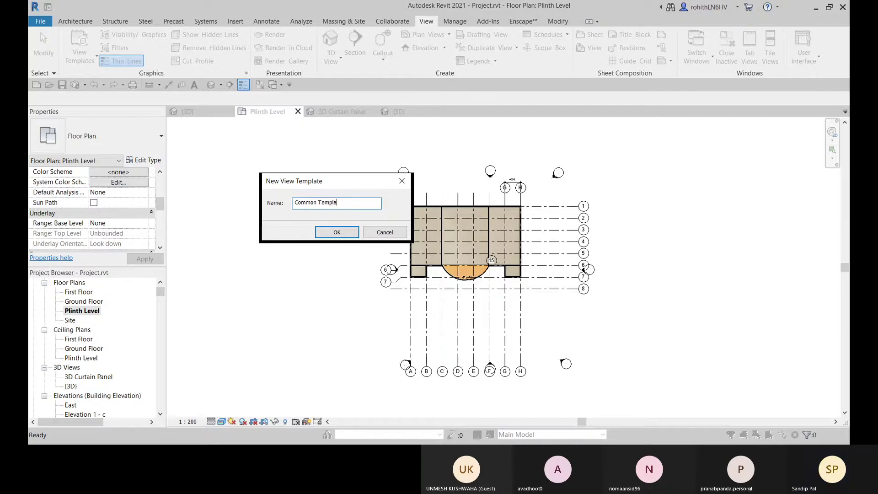
text(te)
text(Vi)
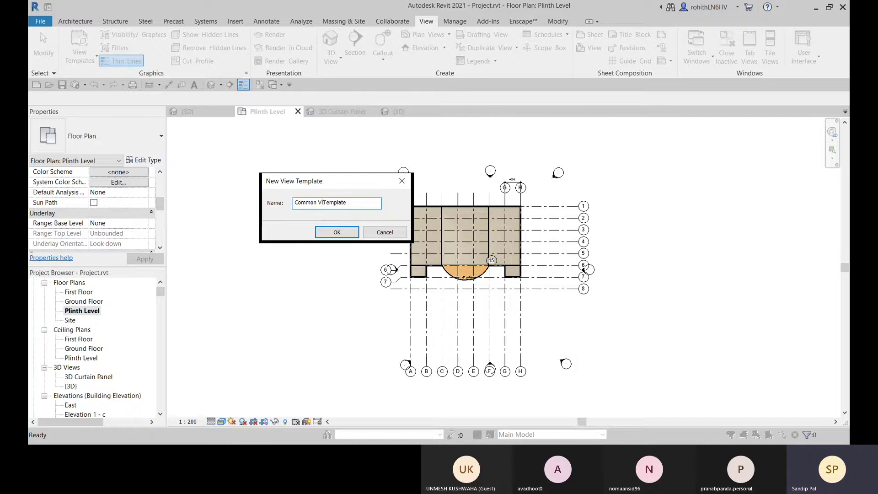
text(ew)
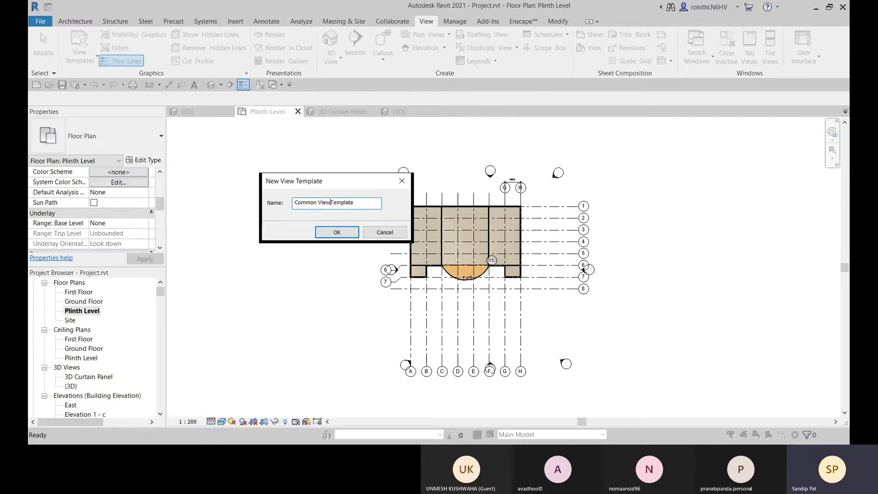
click(322, 233)
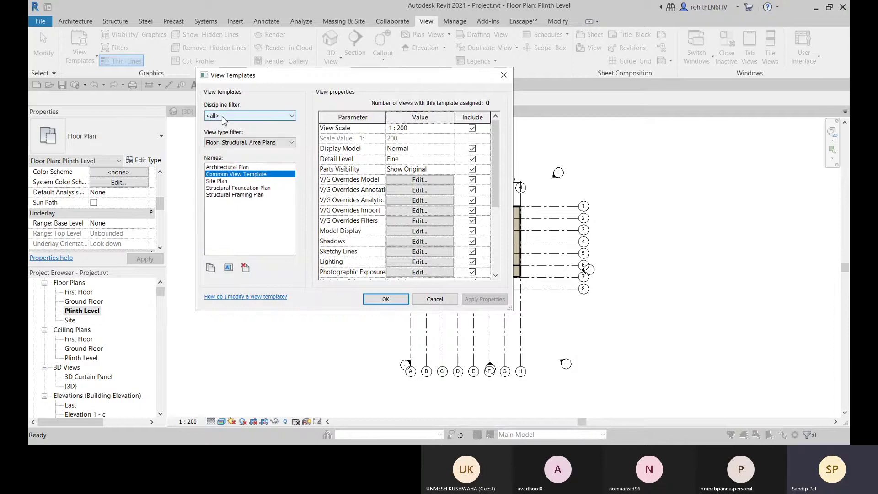
click(245, 267)
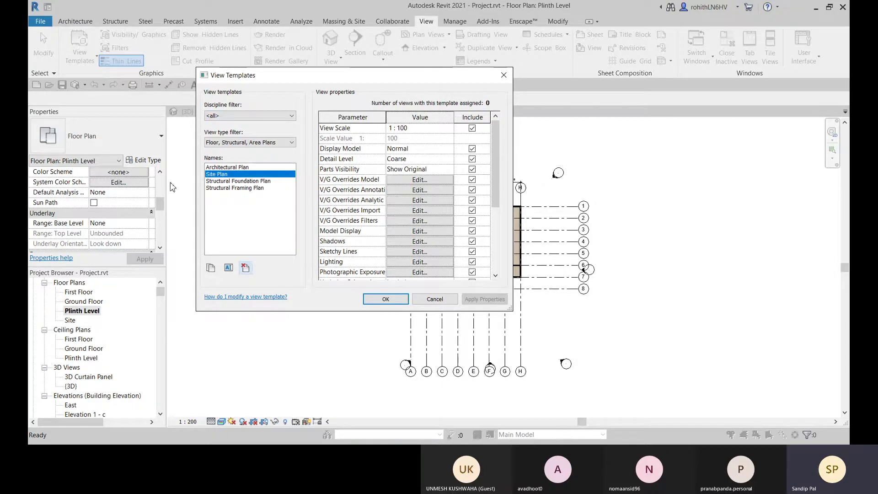
click(503, 75)
Step: Open the view template manager and filter the templates to the Architectural discipline and the Floor, Structural, Area Plans view type
click(85, 67)
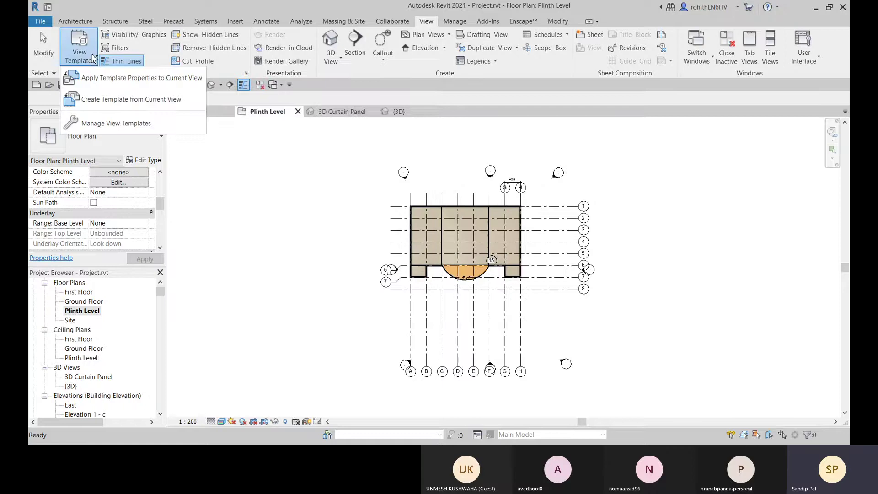
click(87, 126)
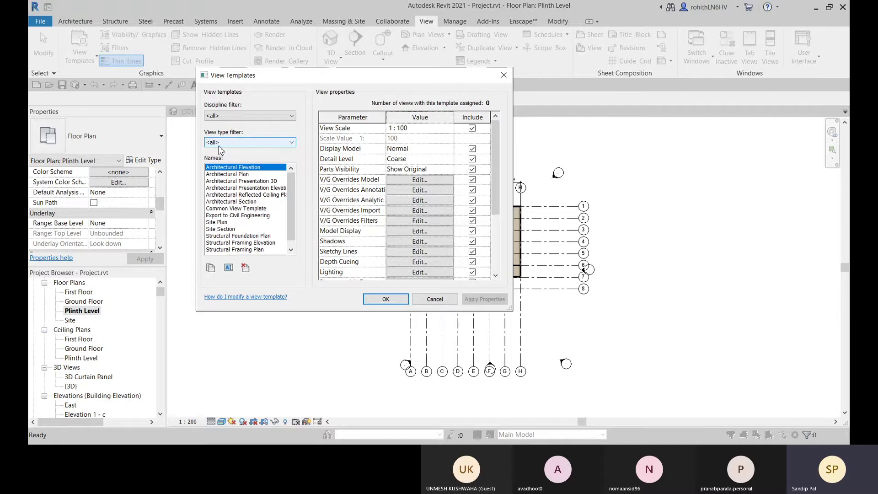
click(226, 121)
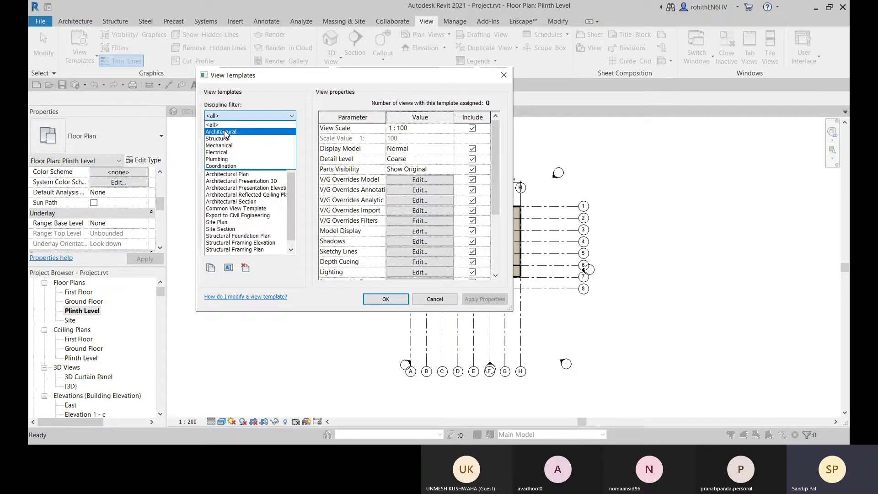
click(226, 131)
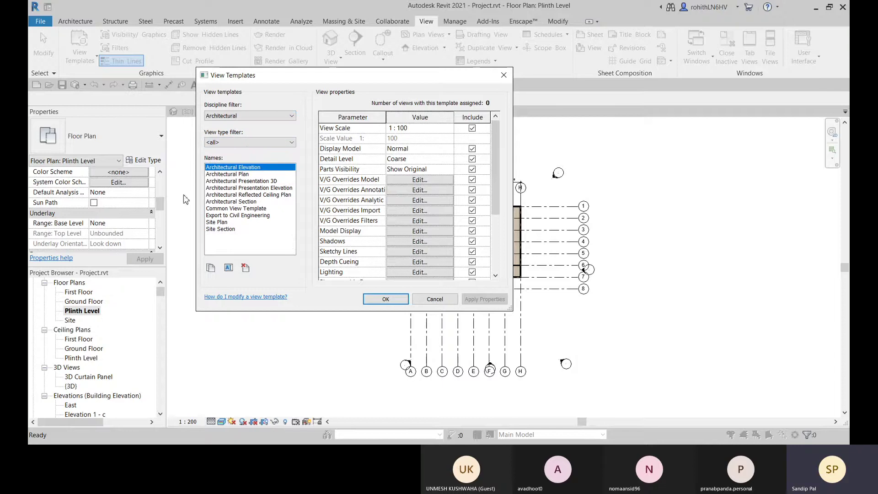
click(243, 145)
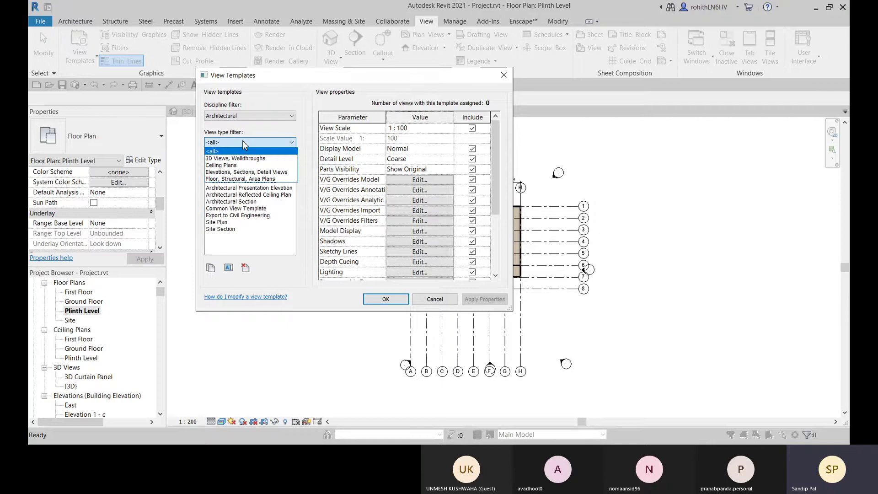
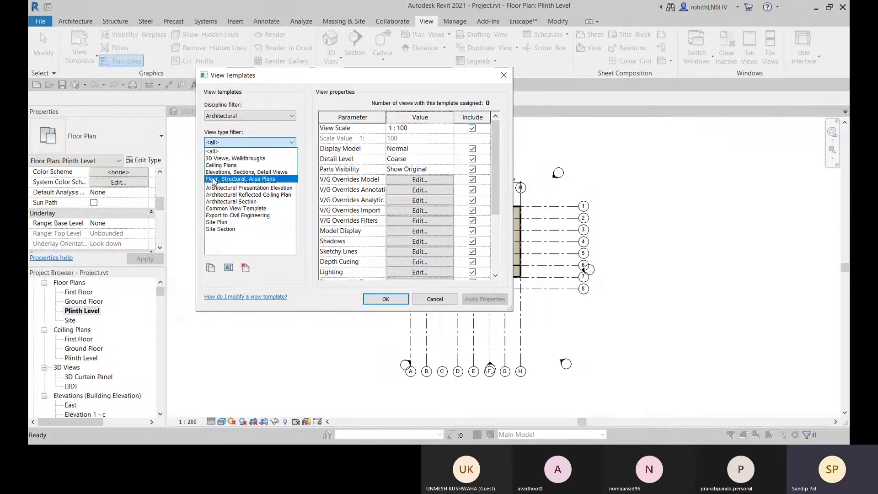
click(216, 180)
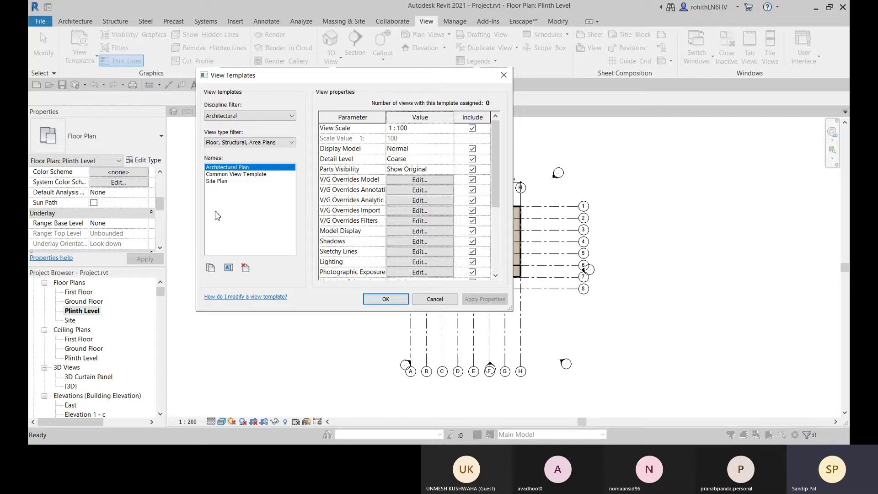
Step: Duplicate the Architectural Plan template under the name Archi Plan View Template
click(211, 268)
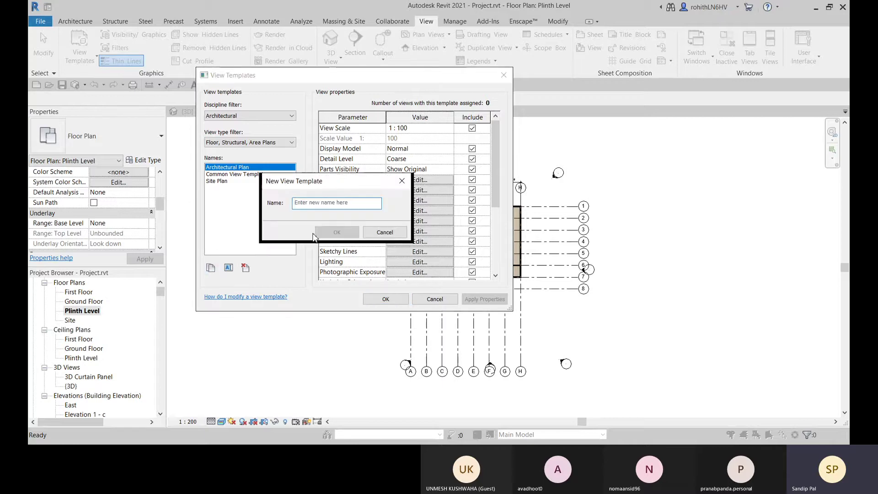
text(C)
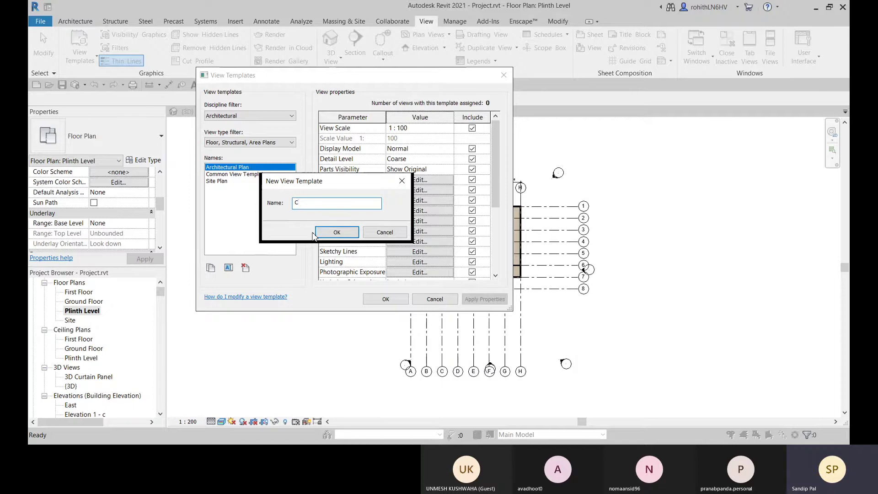
text(o)
key(BackSpace)
key(BackSpace)
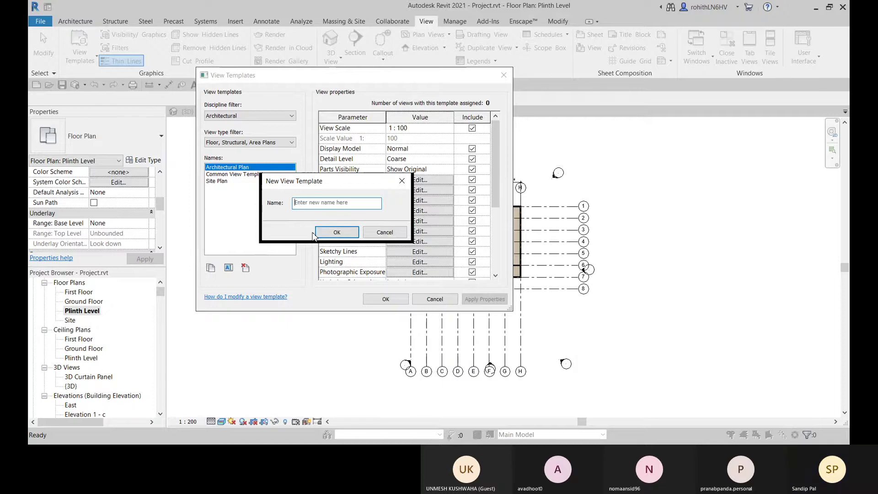
text(Archi )
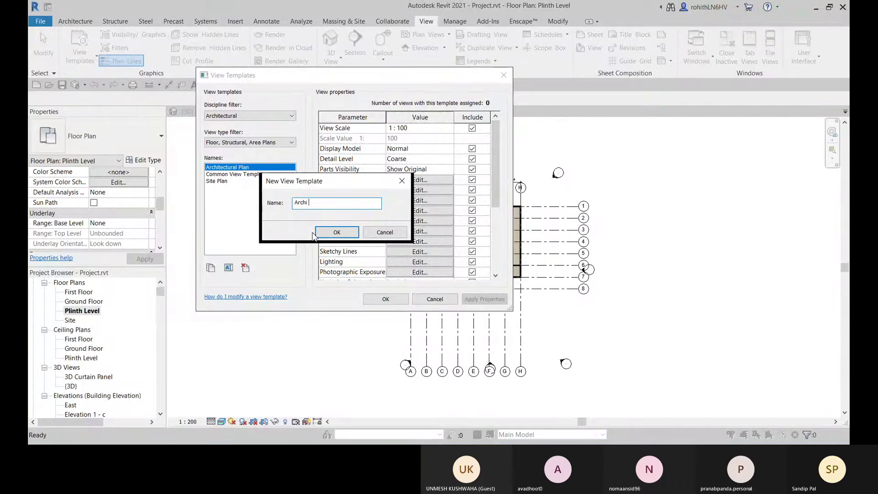
text(Plan View Template)
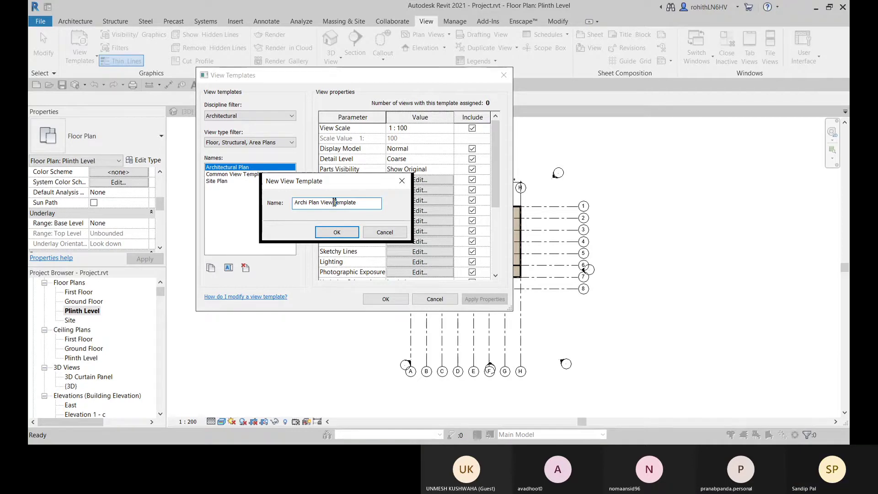
text(T)
click(337, 232)
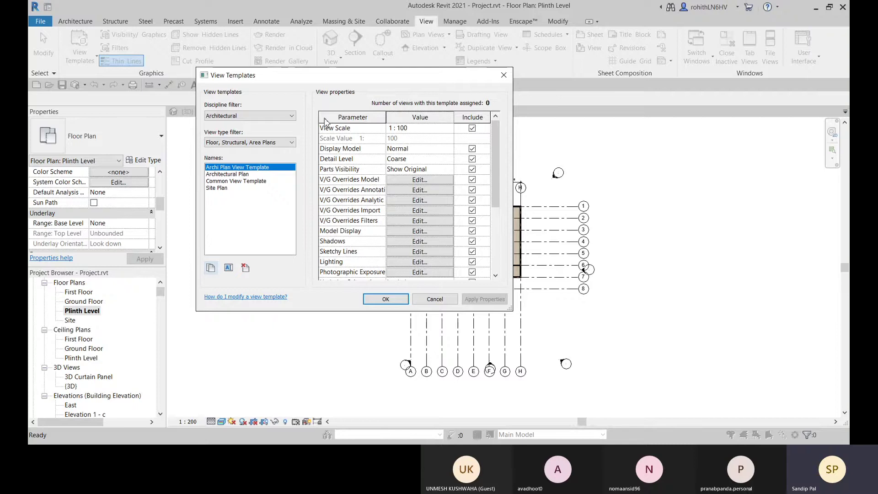
Step: Set the Archi Plan View Template's view scale to 1:200 and inspect its Display Model and Detail Level settings
click(420, 130)
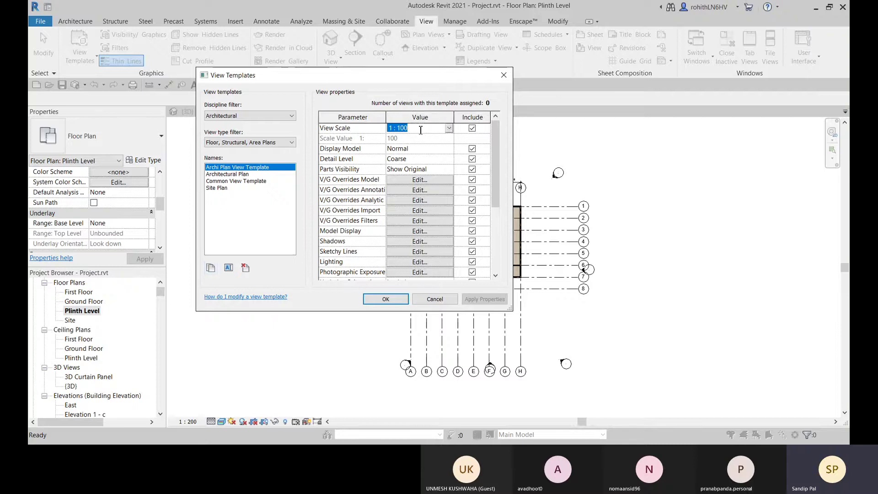
click(449, 129)
click(410, 156)
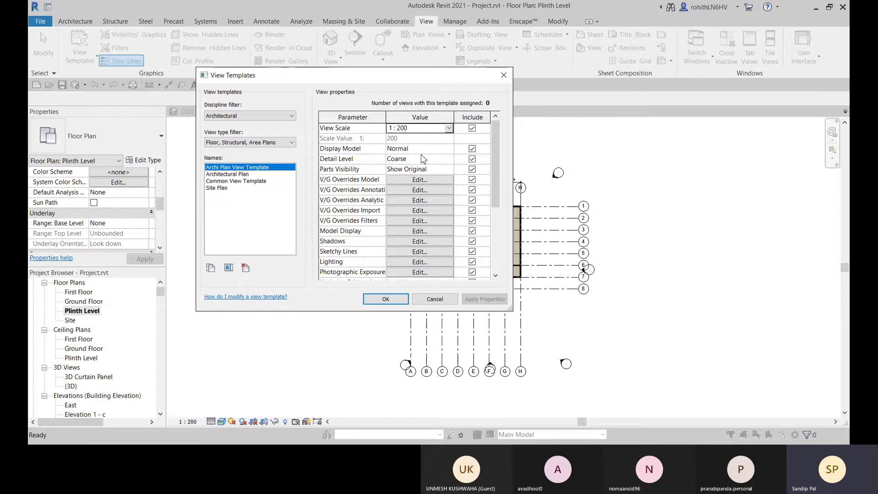
click(438, 151)
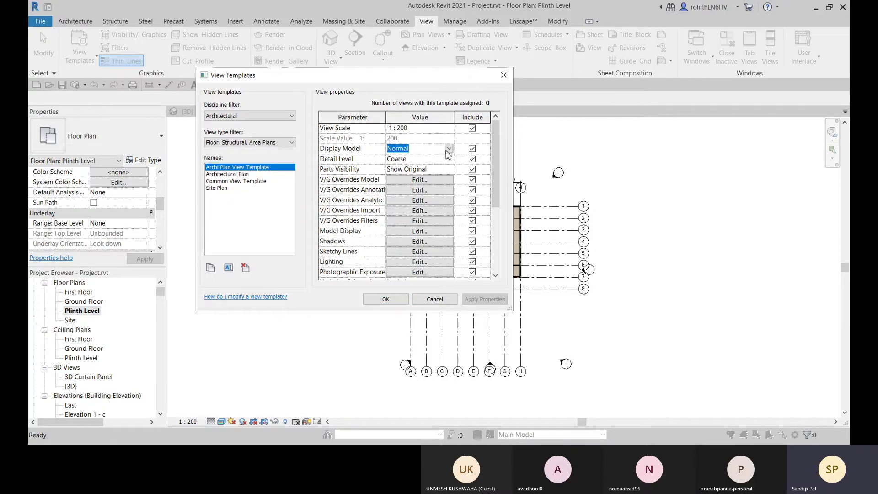
click(355, 150)
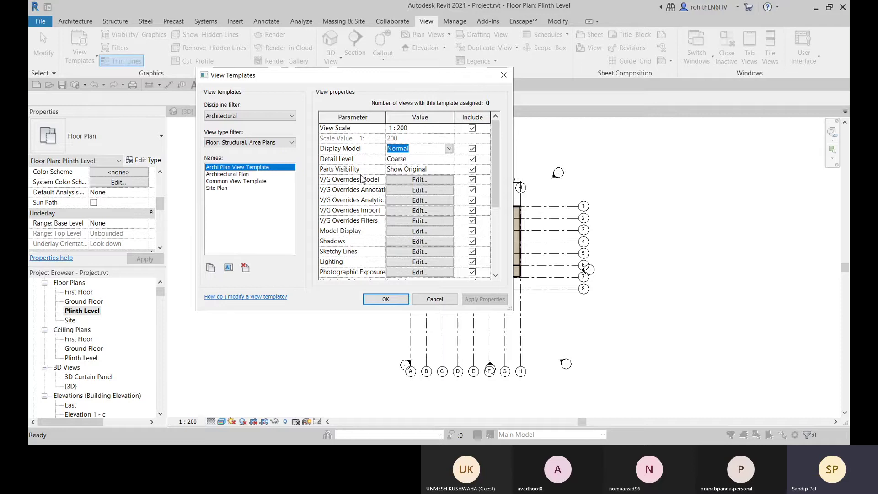
click(436, 159)
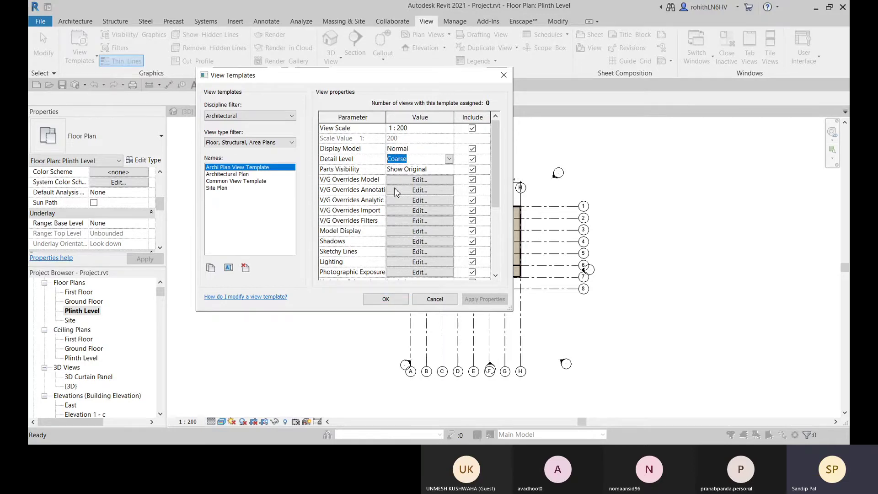
Step: Set the Archi Plan View Template's detail level to Fine and review its model and annotation visibility/graphic overrides
click(393, 187)
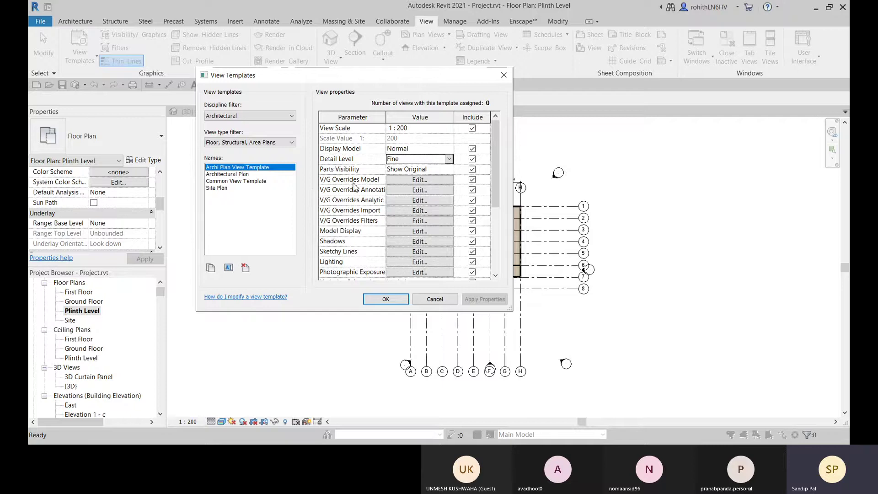
click(398, 180)
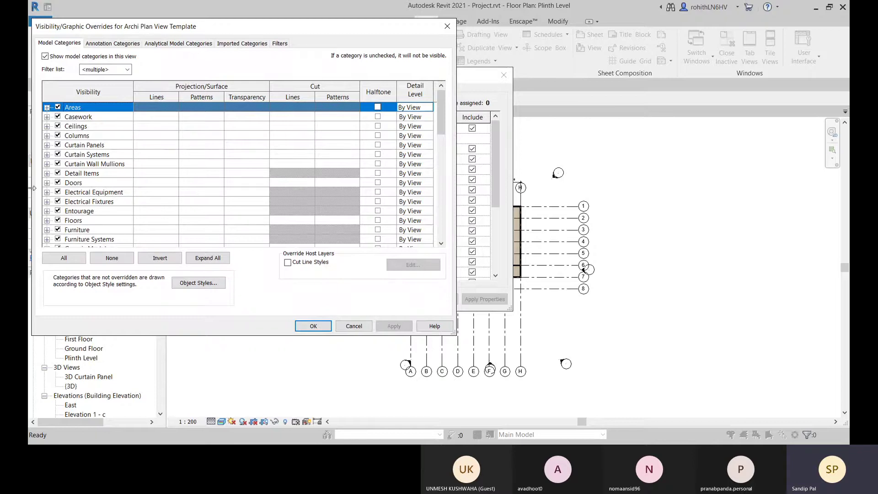
scroll(331, 185, down, 2)
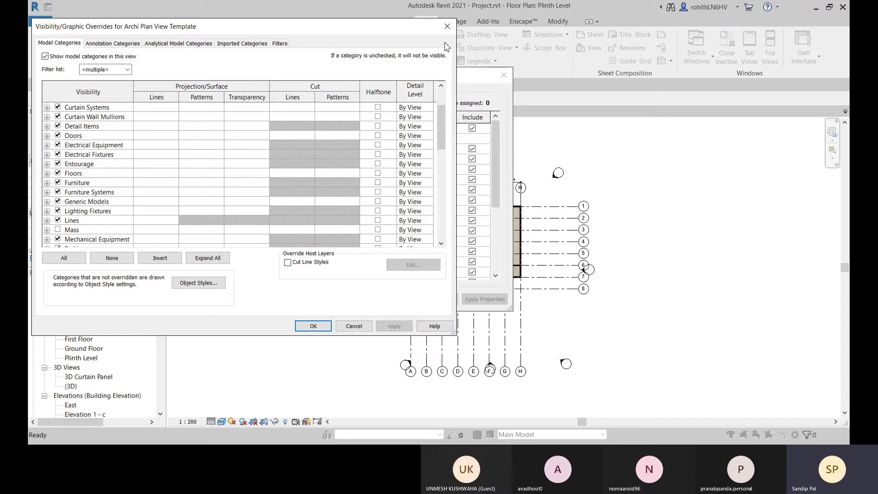
click(447, 26)
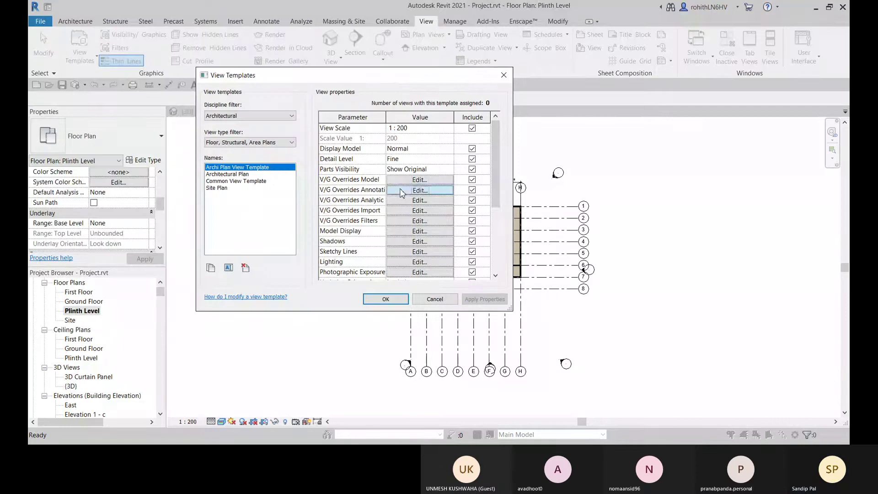
click(401, 190)
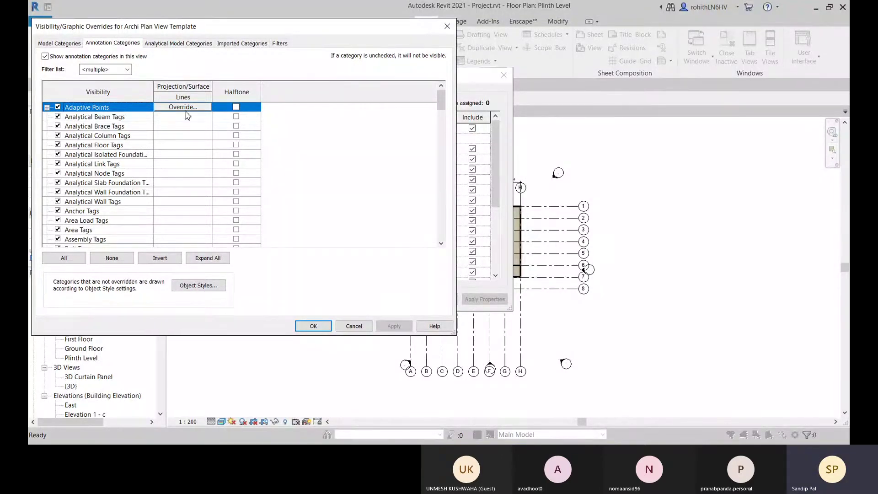
click(447, 27)
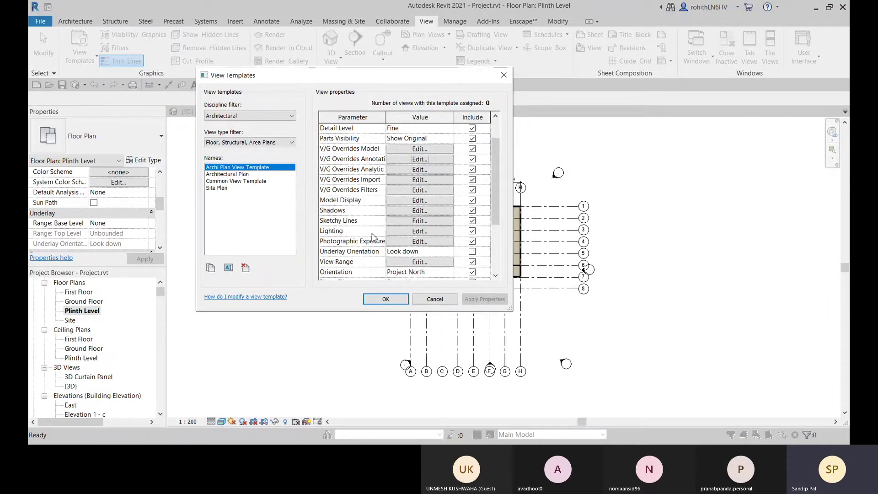
Step: Review the Archi Plan View Template's view range and Discipline settings, and save the template
click(420, 262)
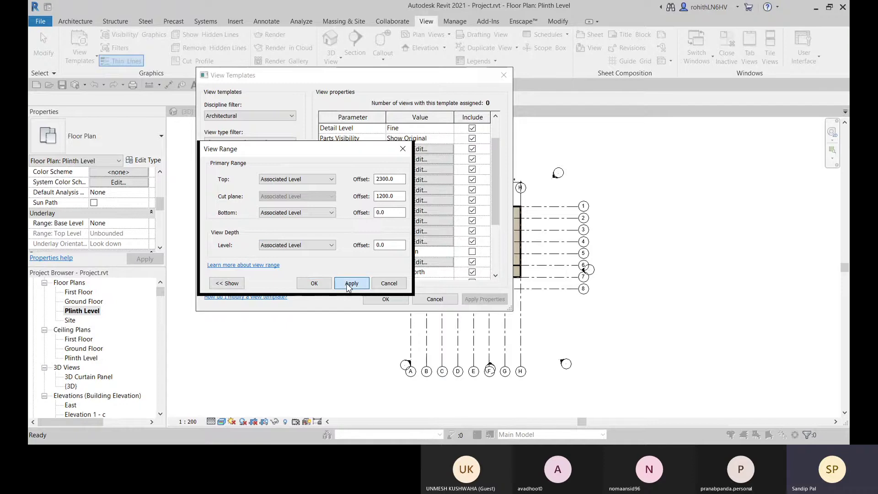
click(389, 283)
scroll(348, 264, down, 3)
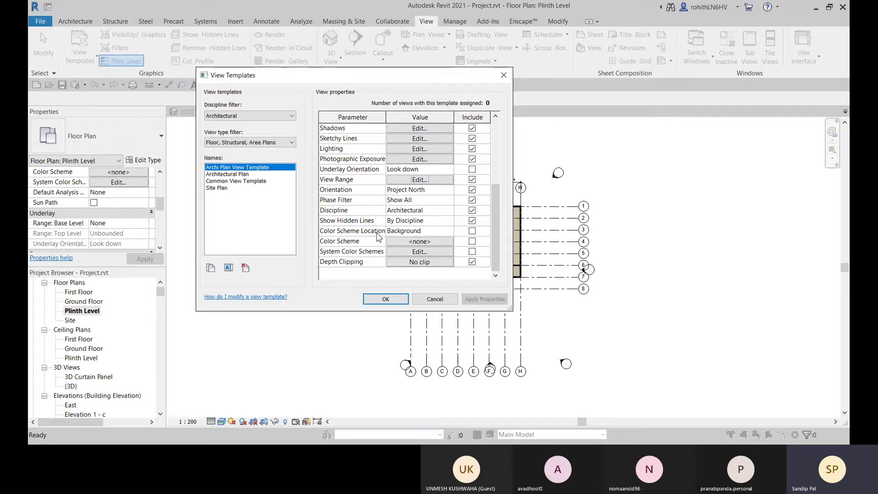
click(453, 214)
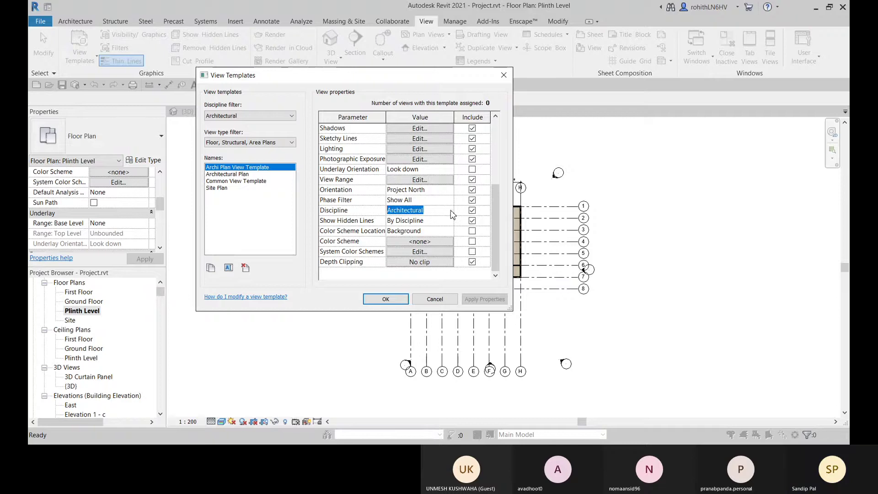
click(453, 214)
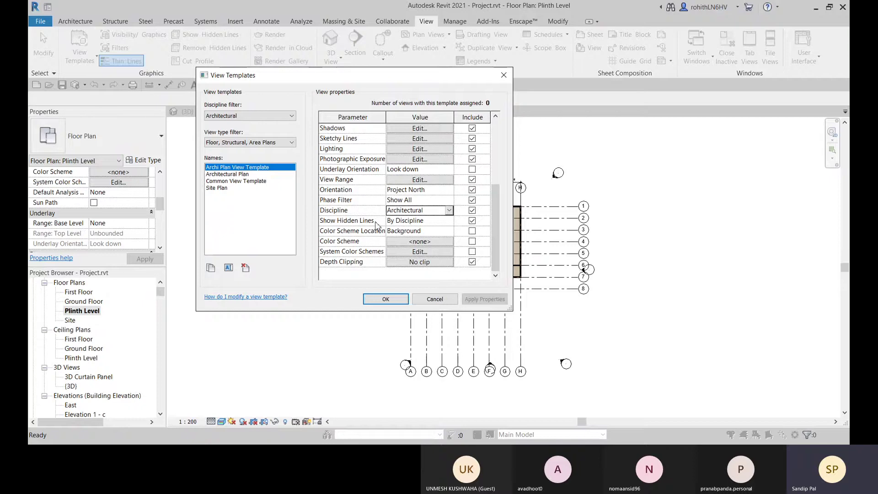
click(386, 299)
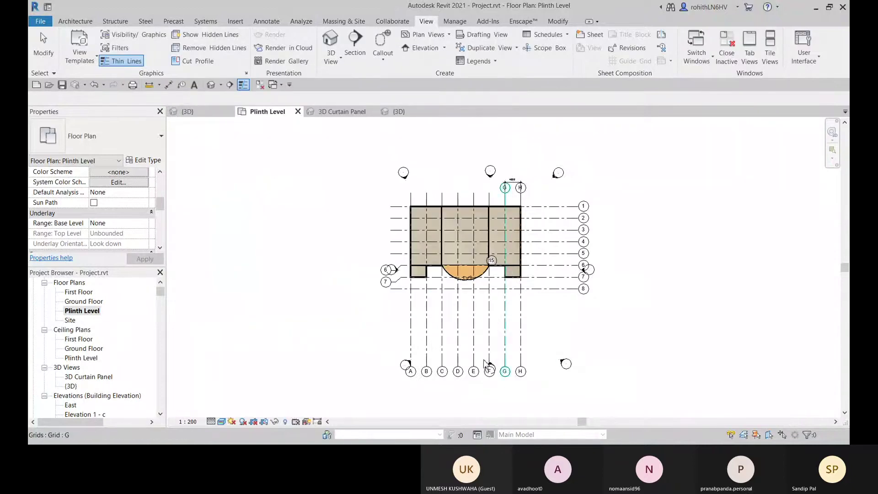
Step: Check the full list of view templates and the templates that can be assigned to the Plinth Level view
click(80, 59)
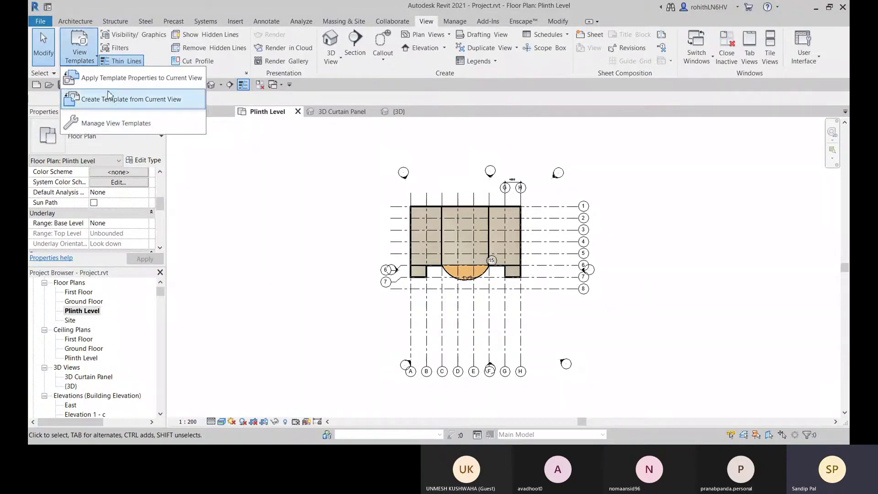
click(105, 124)
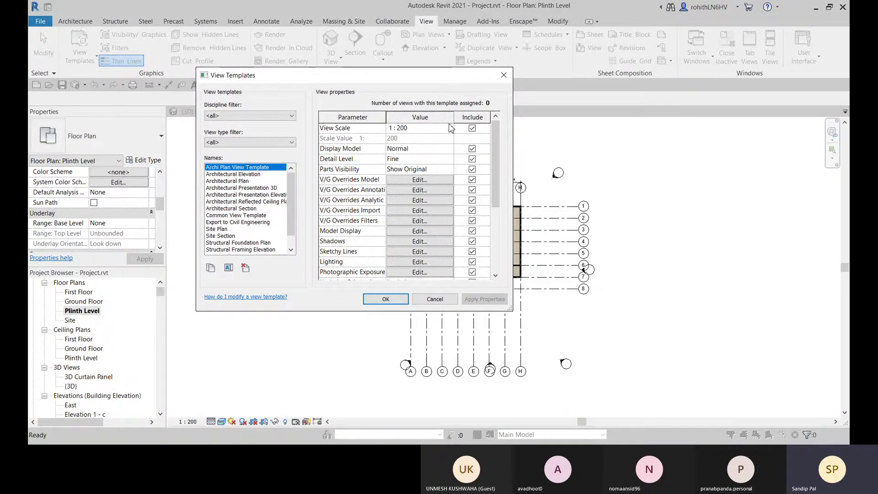
click(503, 76)
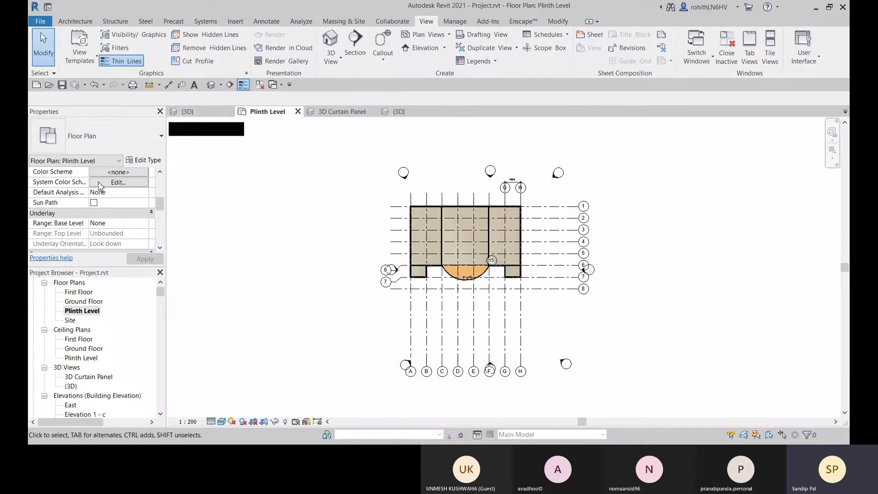
scroll(97, 195, down, 2)
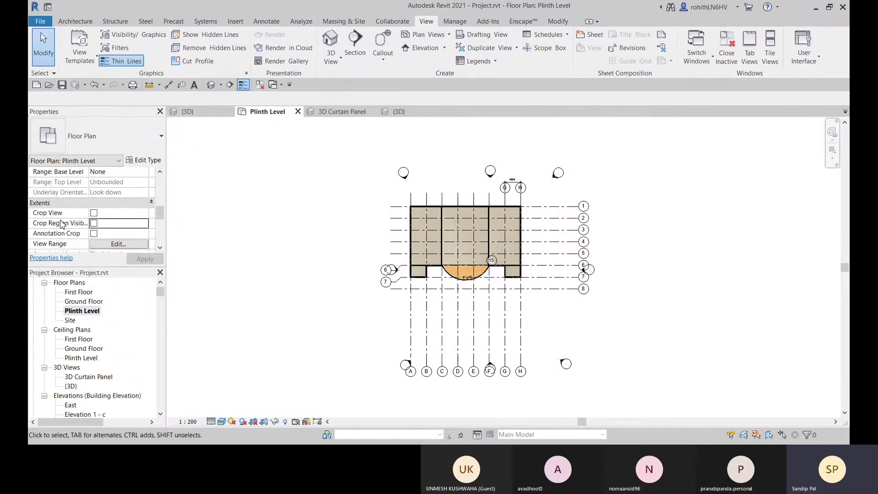
scroll(62, 224, down, 3)
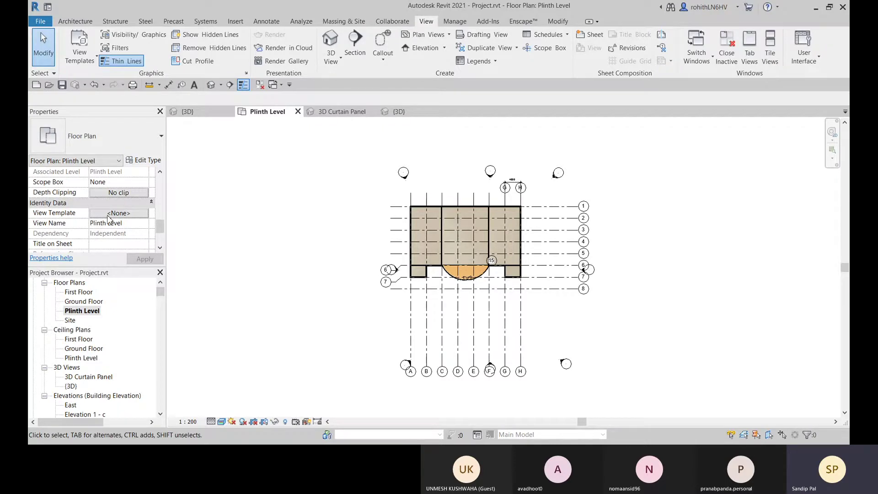
click(125, 213)
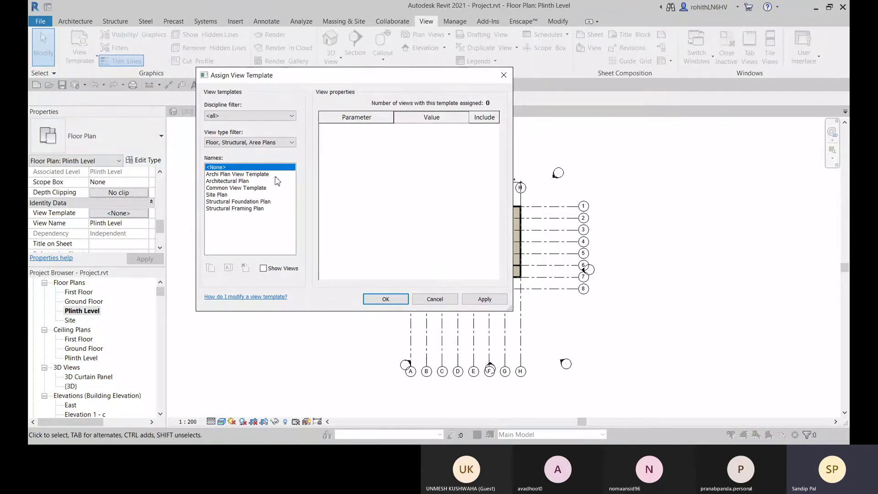
click(440, 300)
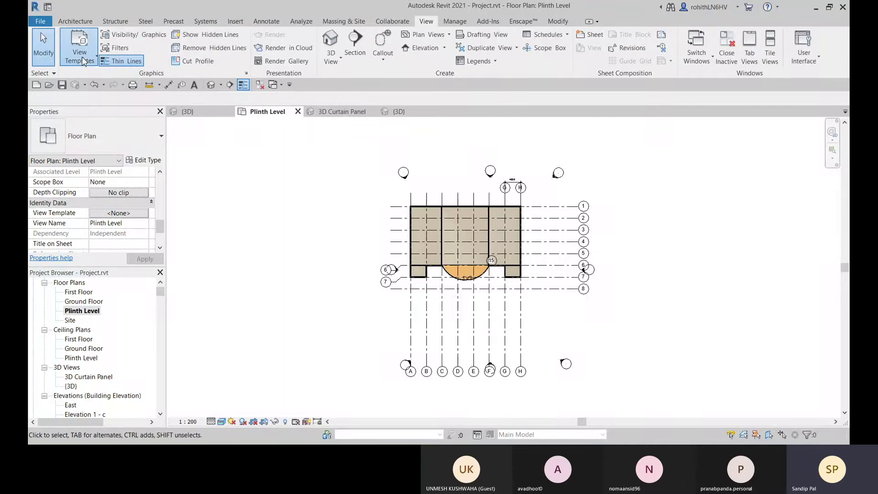
Step: Apply the Archi Plan View Template's properties to the current Plinth Level view
click(82, 56)
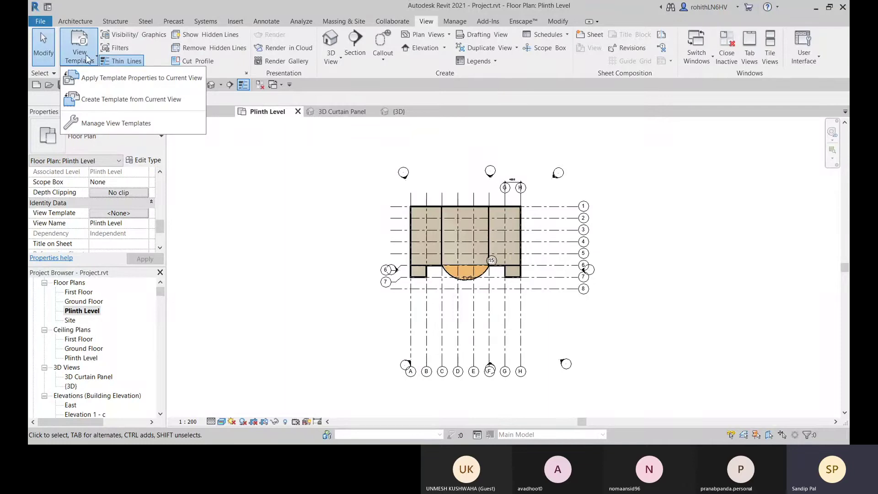
click(118, 81)
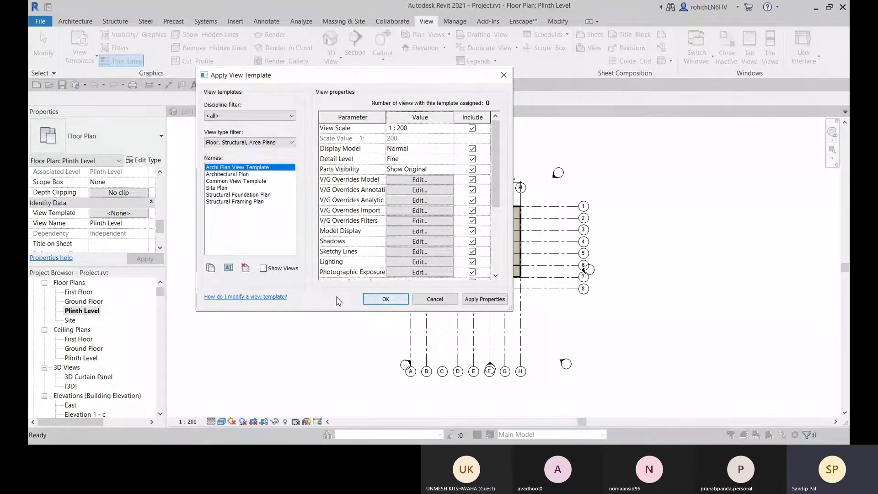
click(372, 300)
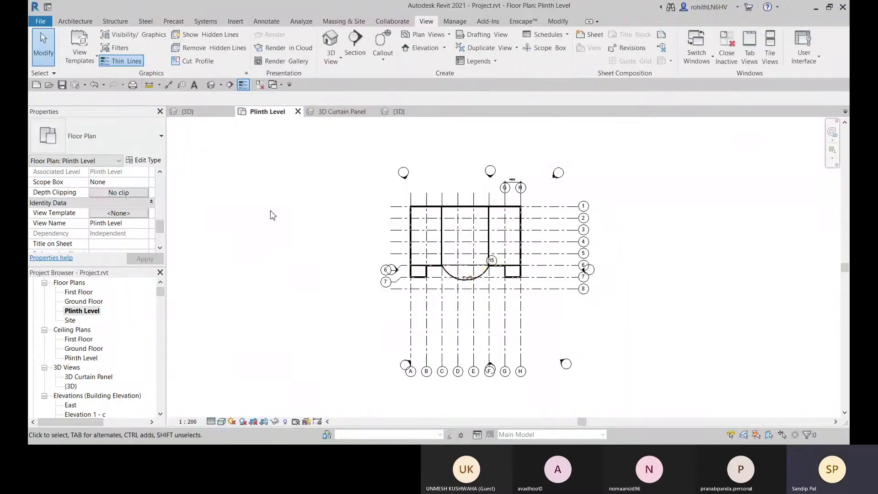
Step: Assign the Archi Plan View Template to the Plinth Level view as its view template
click(93, 214)
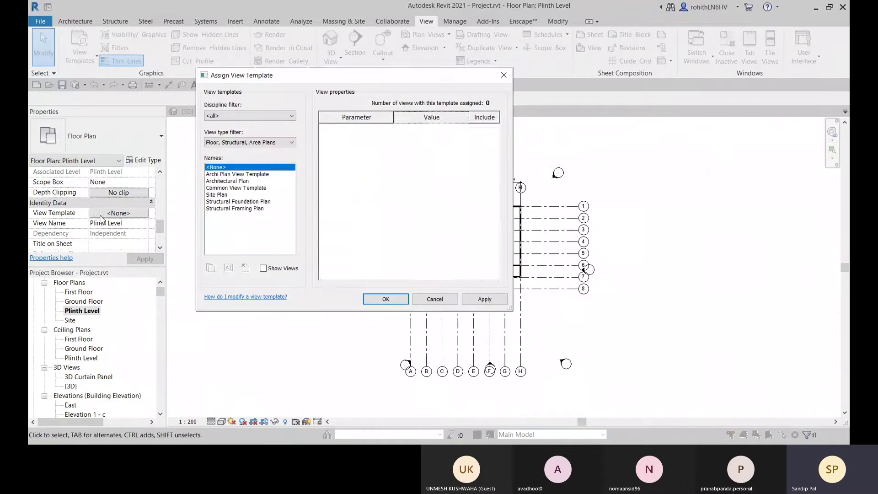
click(230, 175)
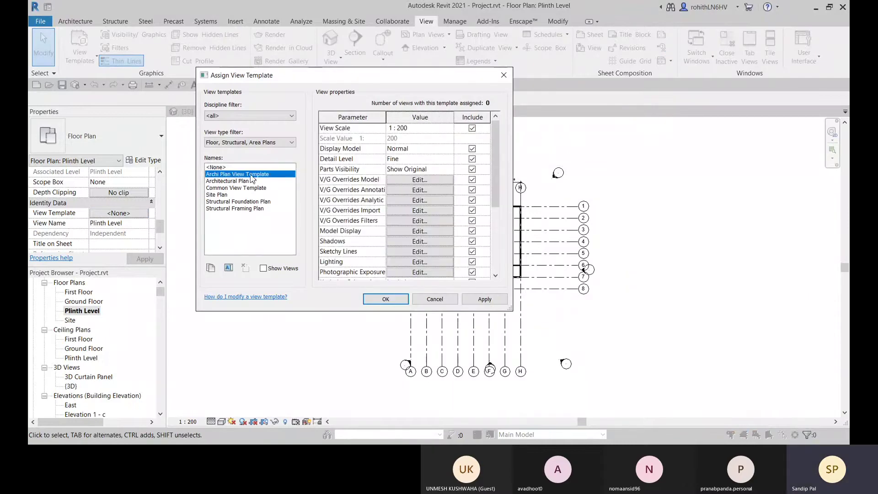
click(386, 300)
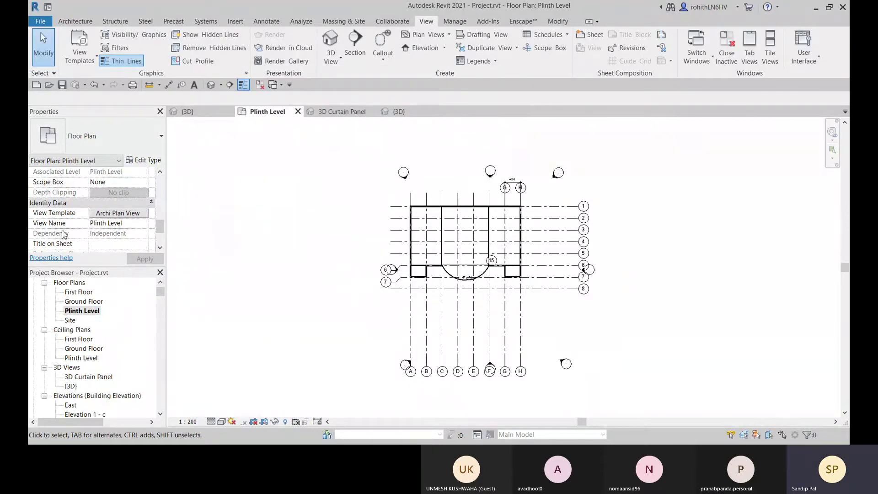
Step: Set the assigned Archi Plan View Template's model display style to Realistic and apply it to the Plinth Level view
click(140, 214)
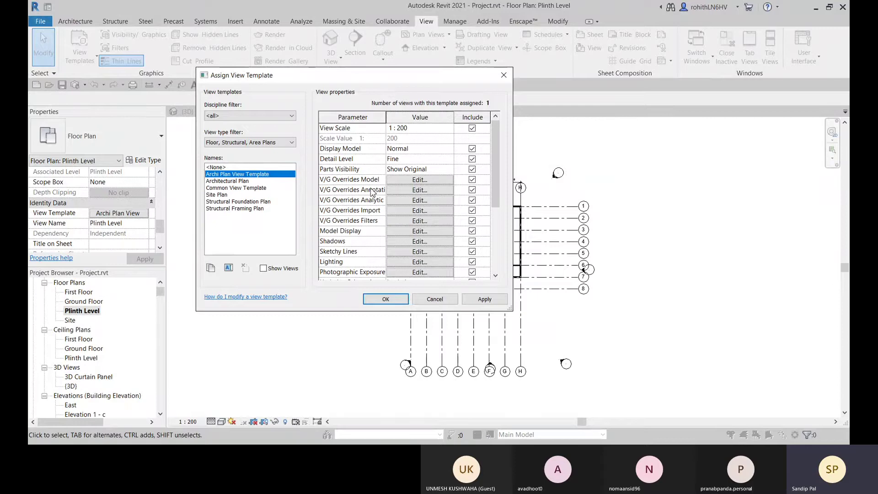
click(399, 232)
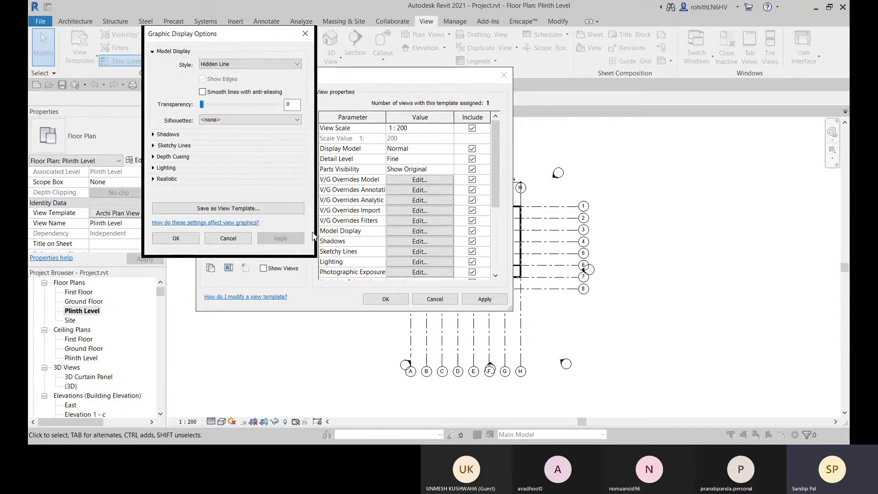
click(215, 65)
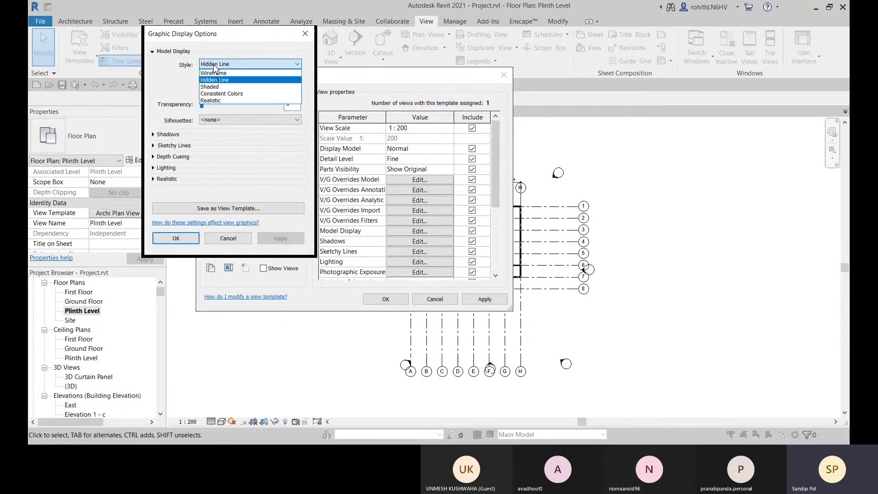
click(219, 101)
click(484, 300)
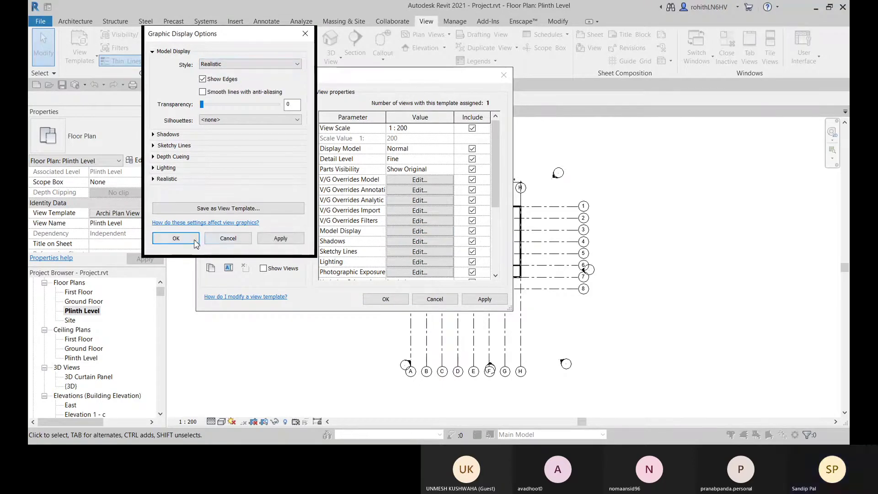
click(176, 239)
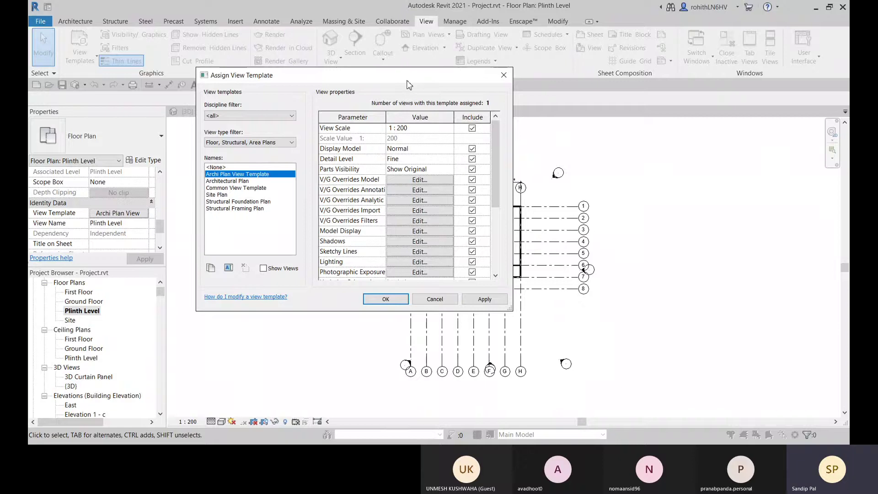
drag(406, 76, 256, 65)
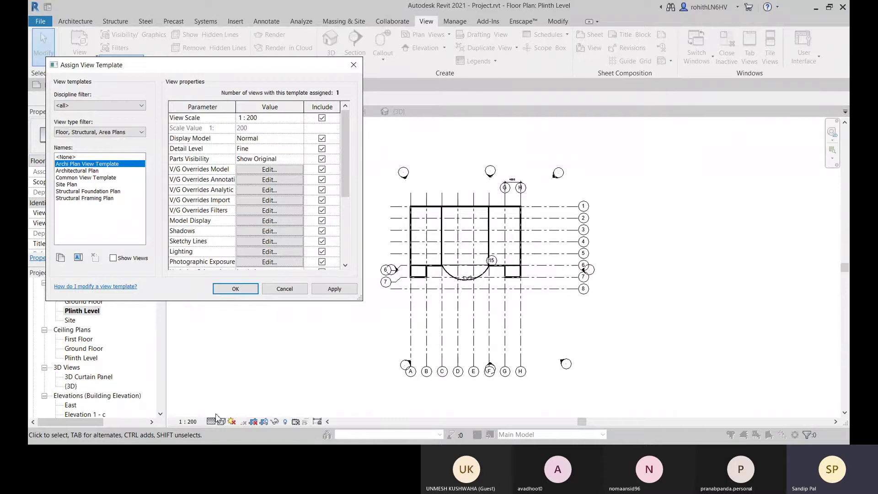
click(334, 289)
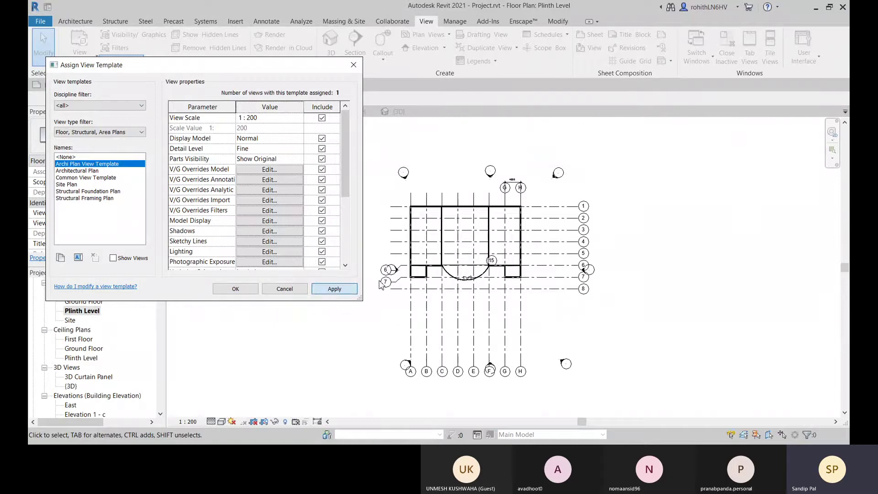
click(253, 291)
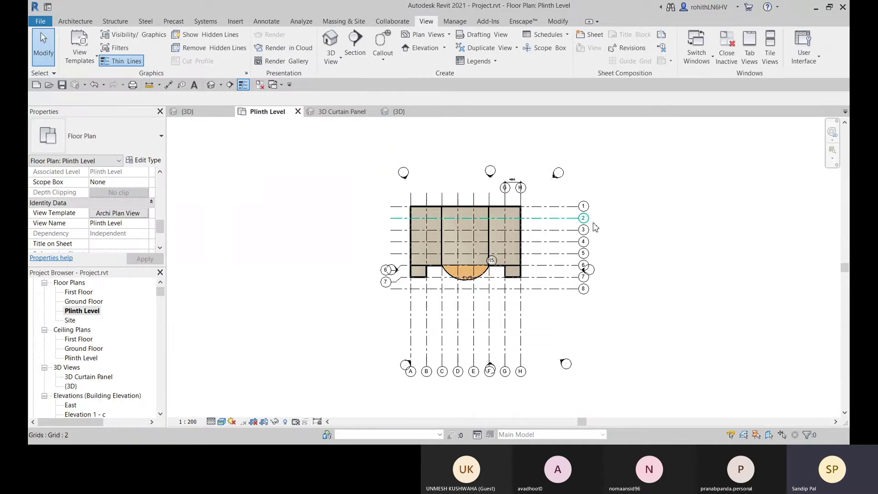
Step: Check the visual style options available in the Plinth Level view and the properties of its assigned template
click(222, 423)
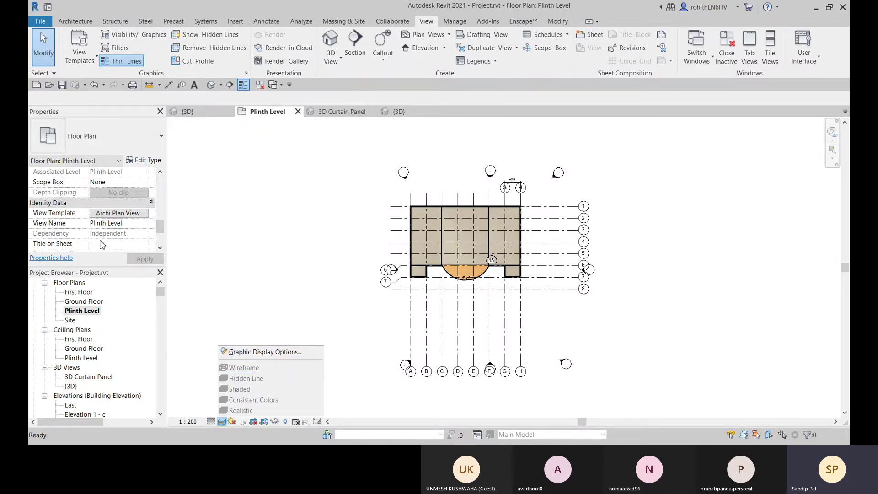
click(125, 215)
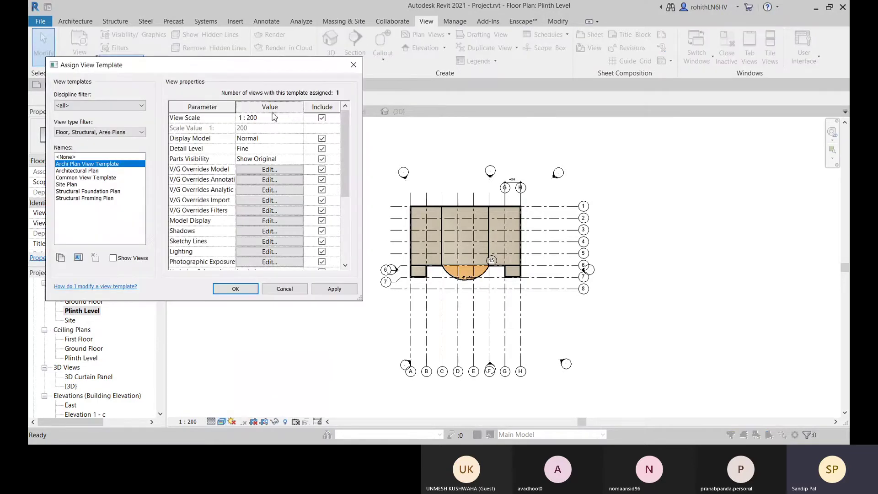
click(281, 289)
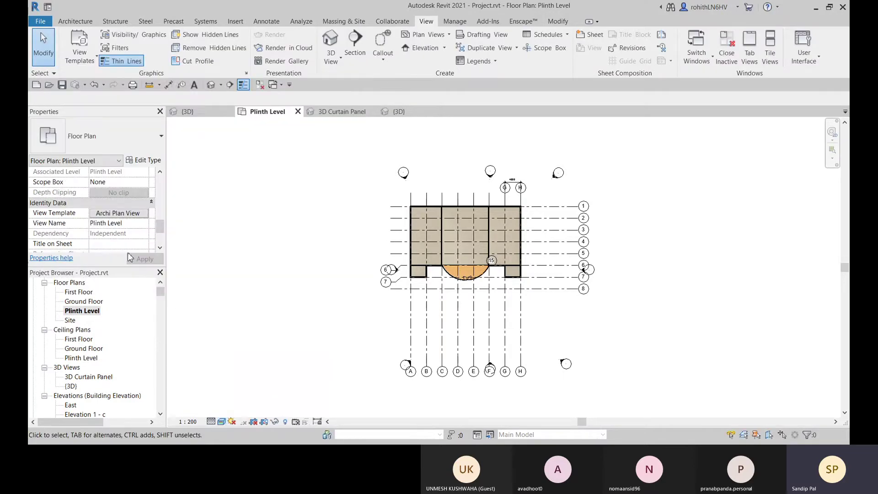
Step: Check the view scale options available in the Plinth Level view
click(188, 422)
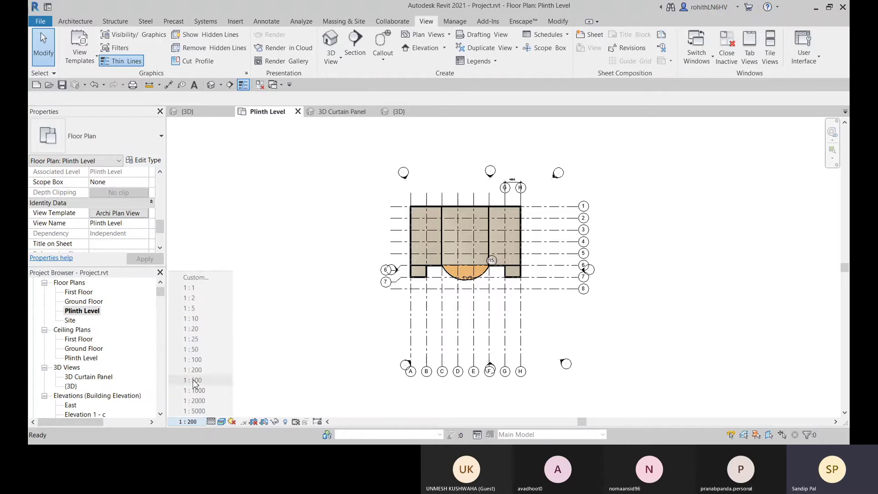
click(285, 317)
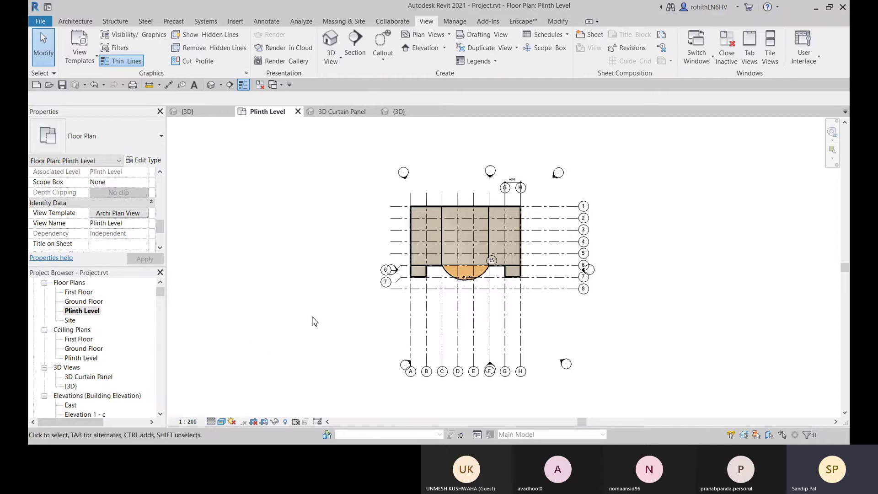
scroll(480, 231, up, 2)
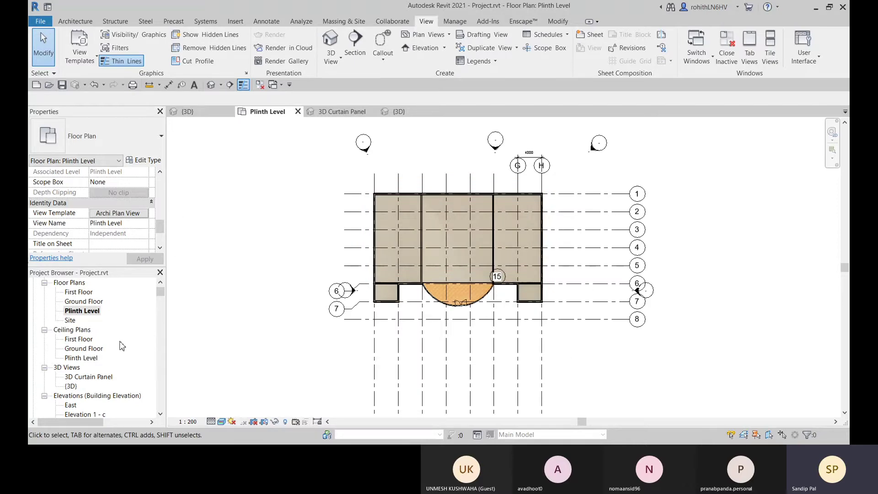
Step: Open the Ground Floor floor plan and assign the Archi Plan View Template as its view template
double_click(82, 301)
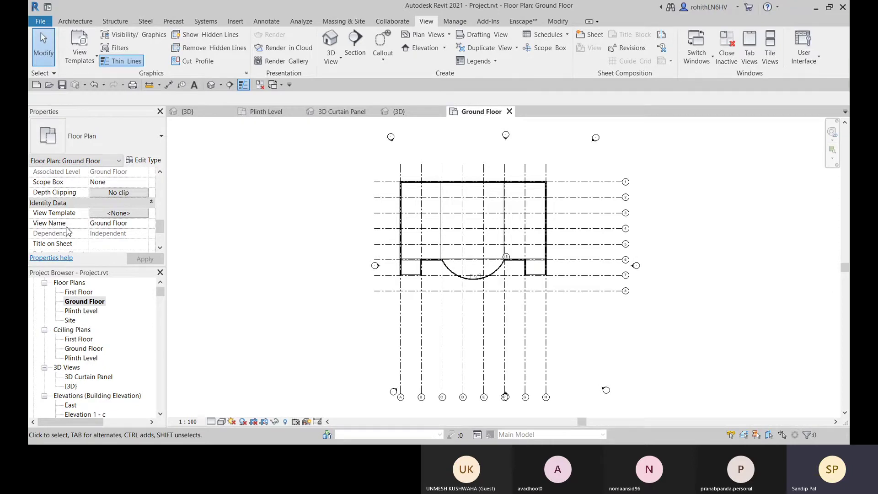
click(118, 213)
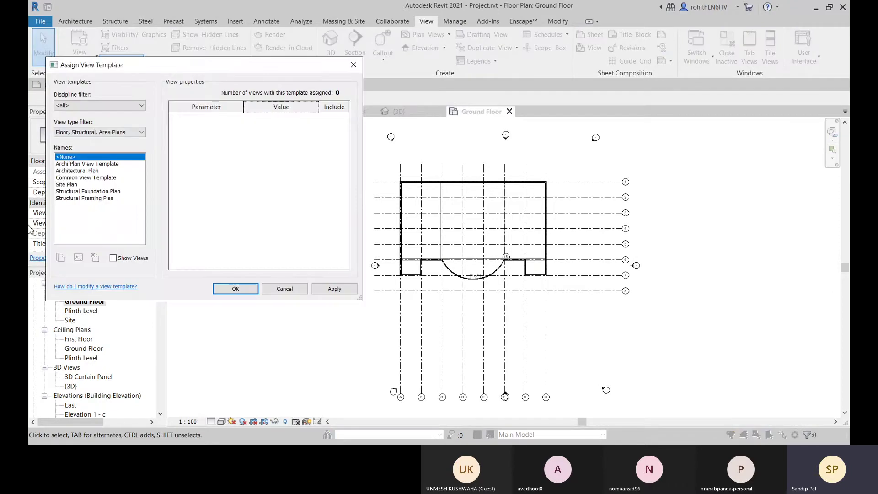
click(65, 164)
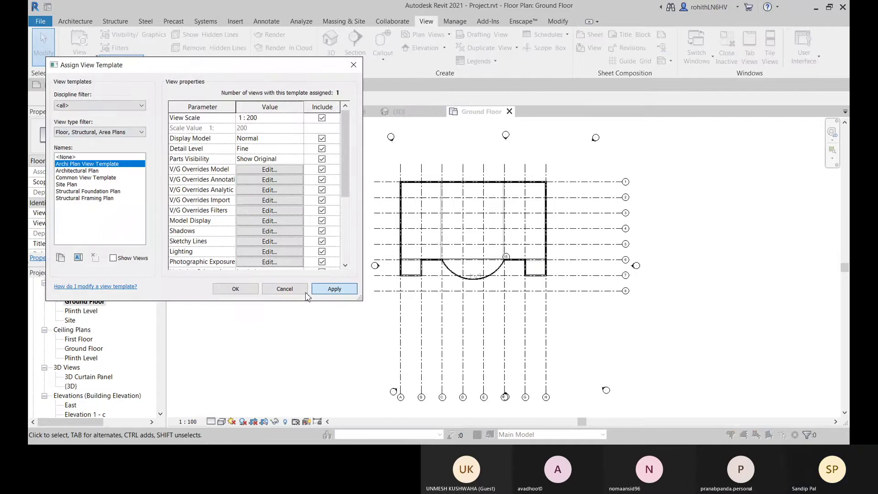
click(236, 289)
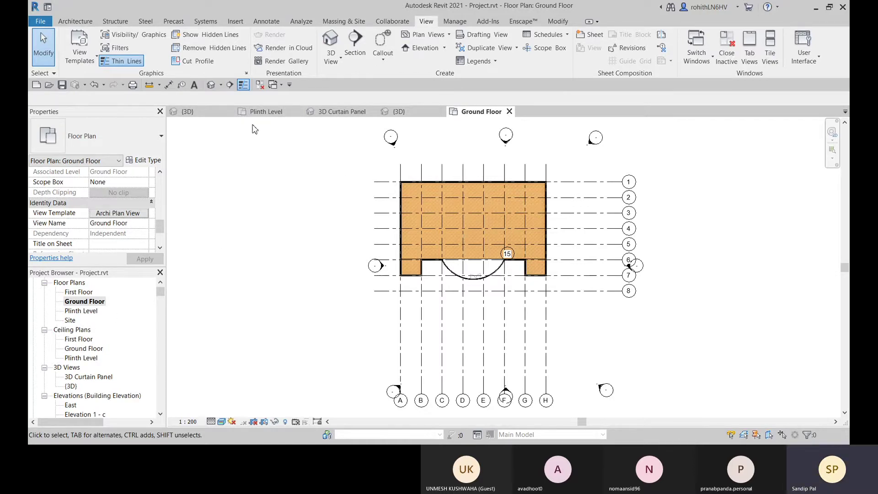
Step: Open the {3D} view of Project.rvt, dismissing the save reminder without saving
click(330, 113)
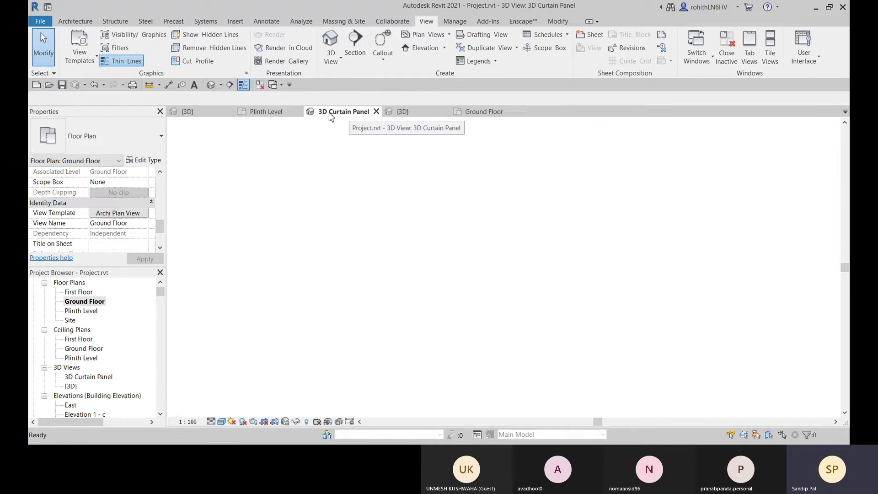
click(199, 116)
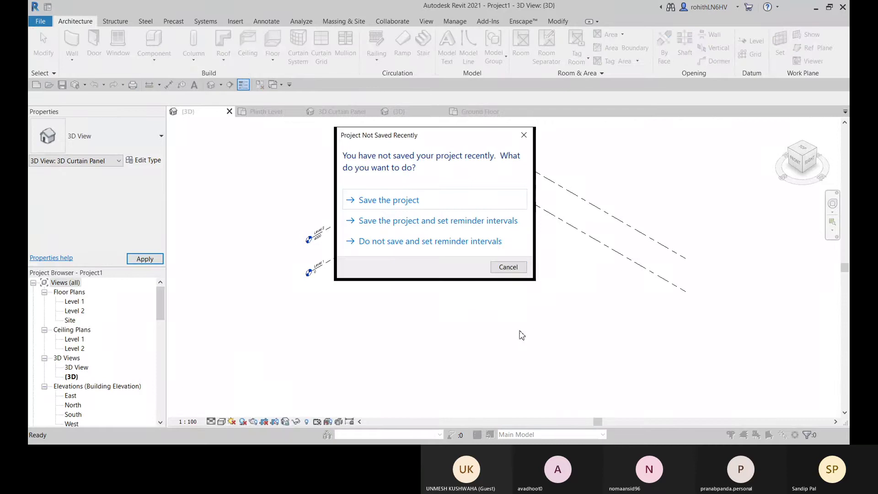
click(510, 266)
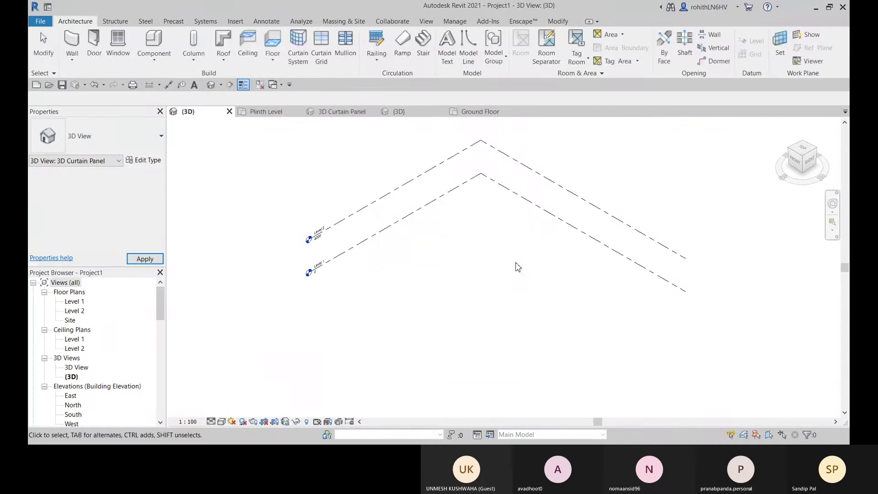
click(347, 114)
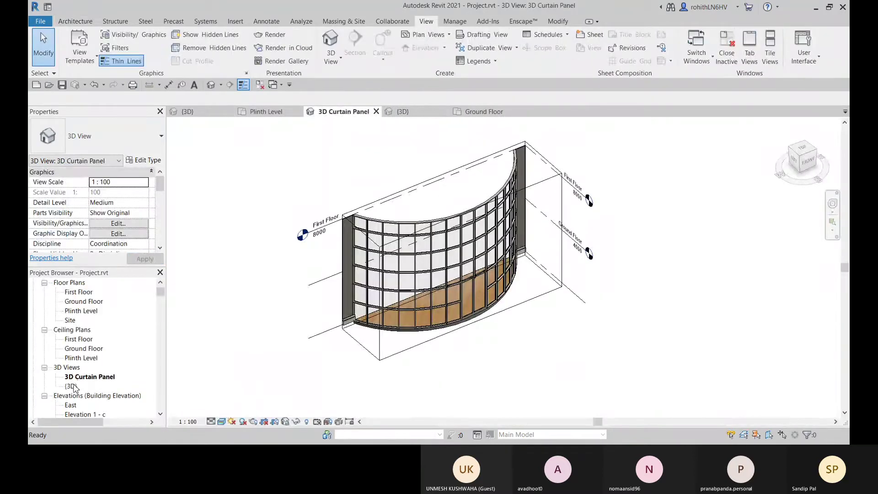
double_click(72, 386)
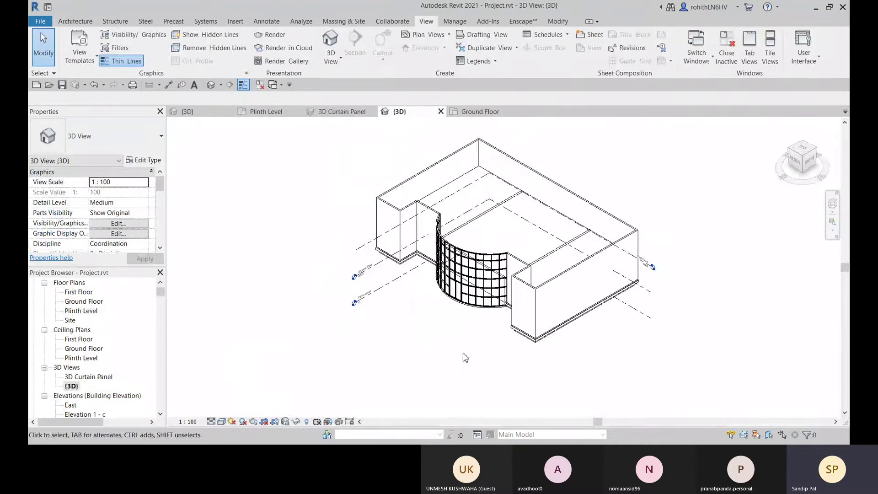
Step: Set the {3D} view's visual style to Realistic and inspect the building from a low side angle
click(222, 421)
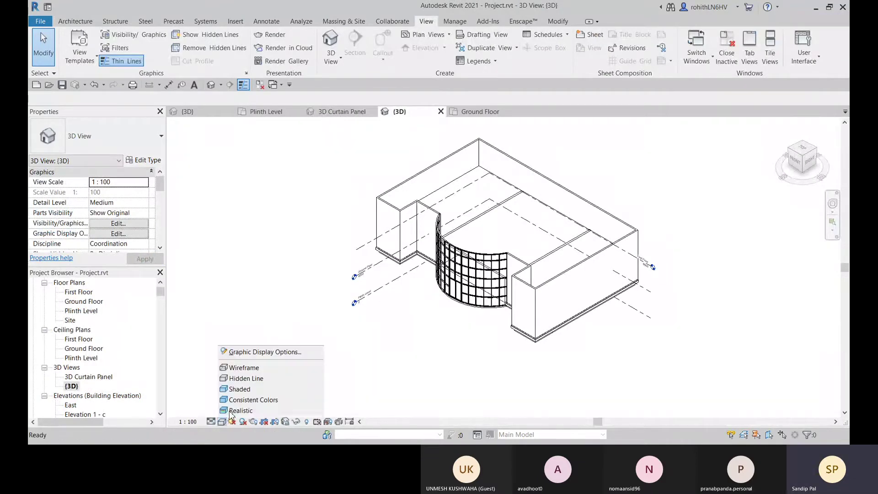
click(230, 411)
mouse_move(396, 373)
shift+middle_down()
mouse_move(492, 369)
mouse_move(414, 403)
shift+middle_up()
scroll(454, 374, up, 1)
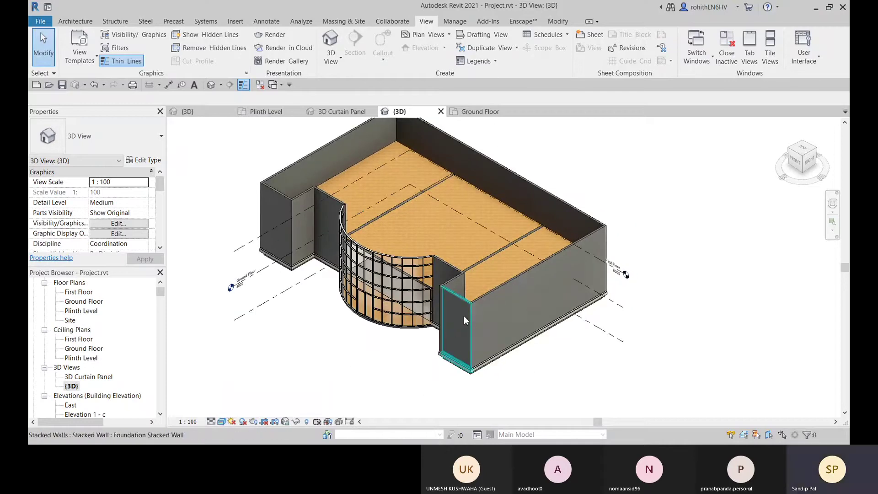
shift+middle_drag(466, 321, 302, 287)
scroll(231, 288, up, 2)
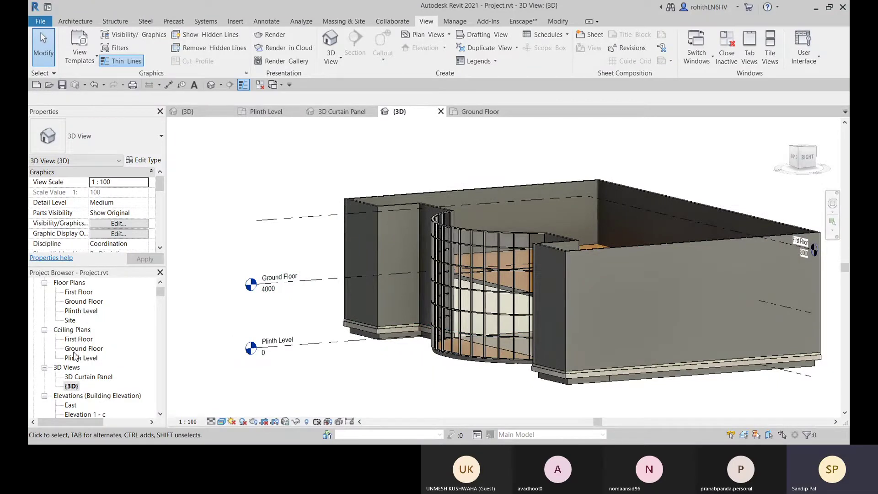
Step: Place an automatic Plain compound ceiling across the walled area in the Ground Floor ceiling plan, with a height offset of 2600
scroll(74, 356, up, 1)
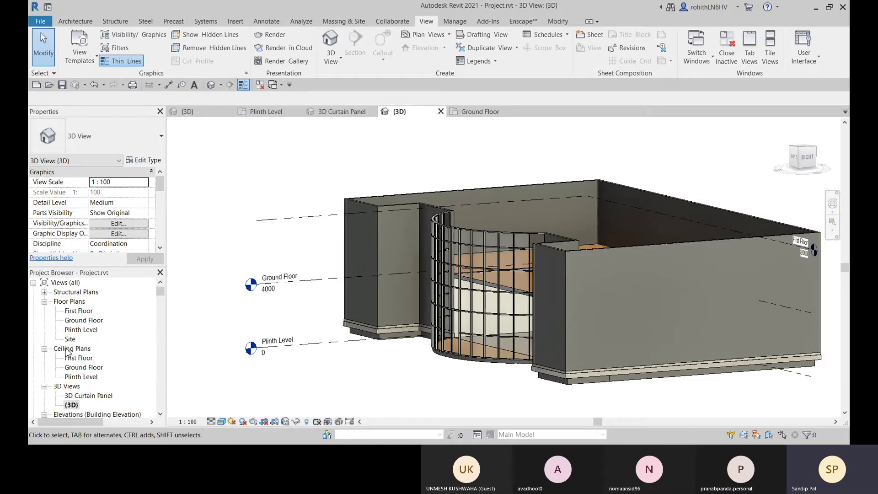
double_click(80, 368)
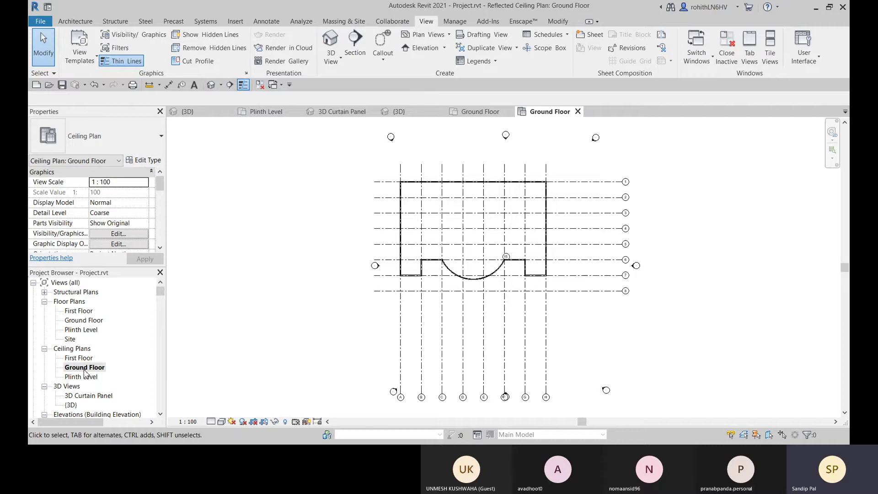
click(75, 21)
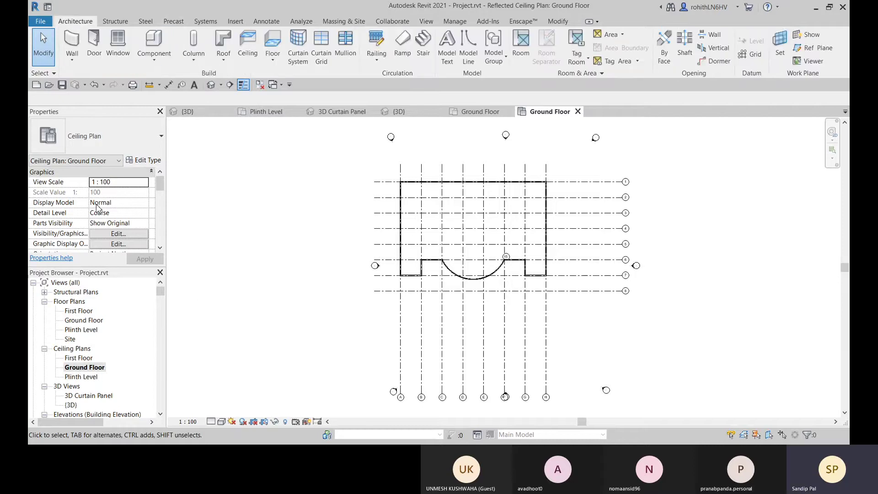
click(255, 54)
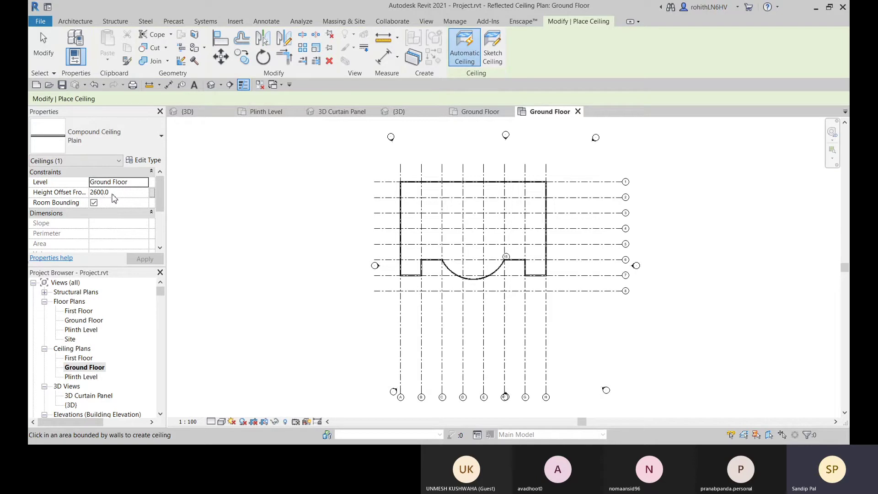
click(113, 194)
scroll(414, 241, up, 2)
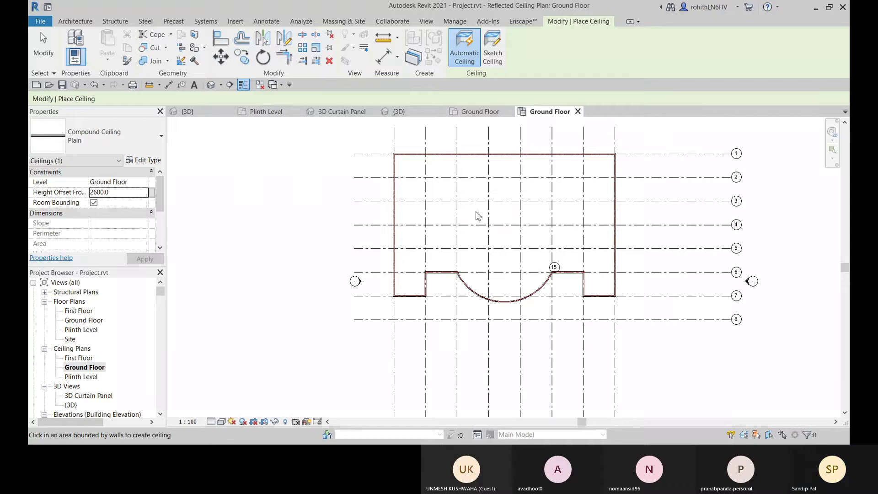
click(478, 212)
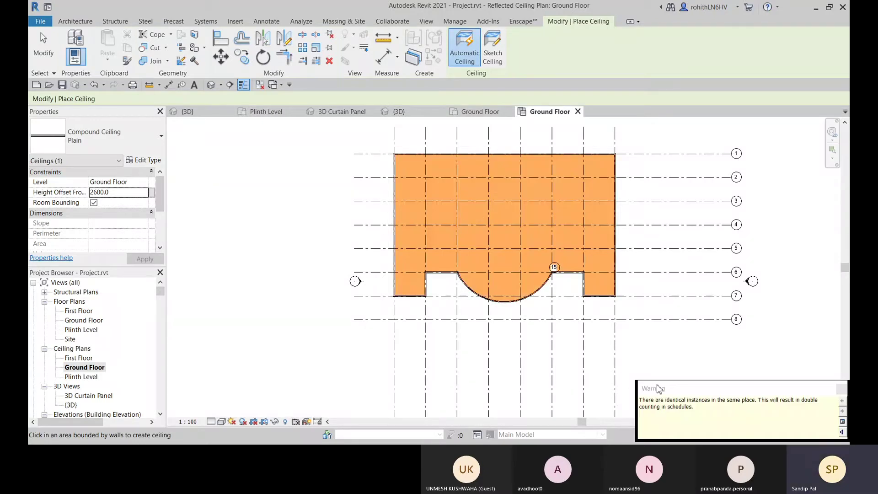
drag(657, 388, 388, 281)
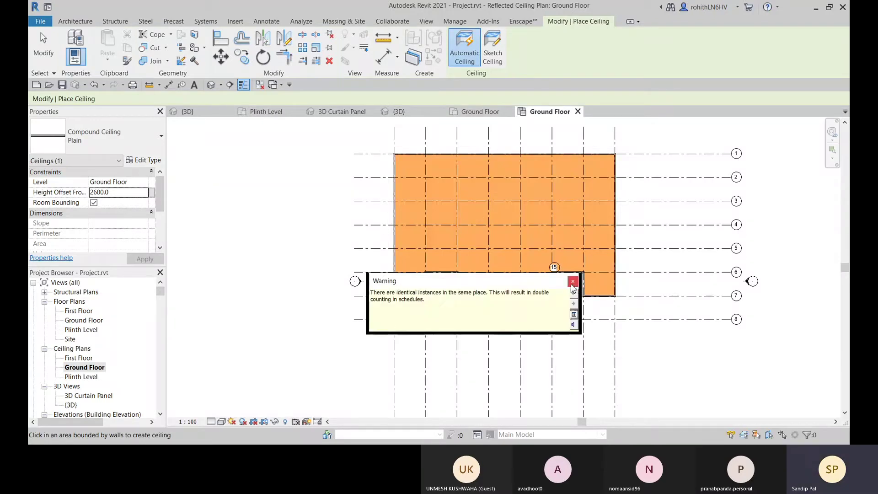
click(573, 282)
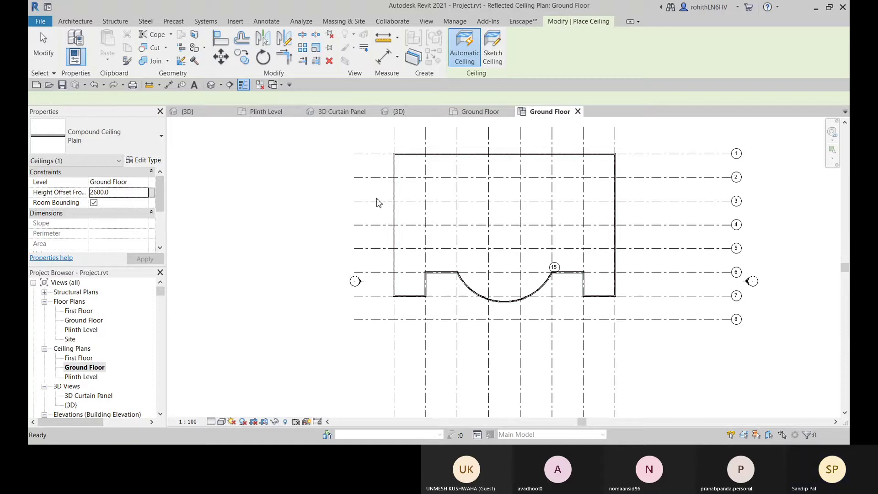
key(Escape)
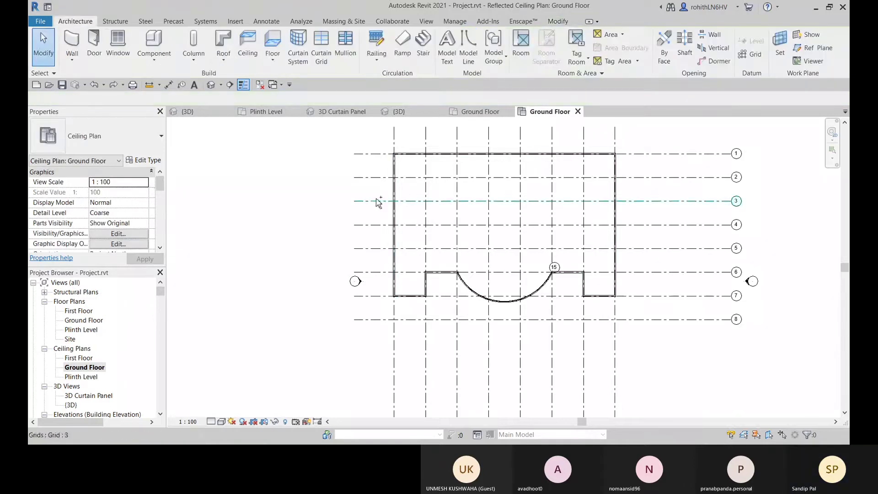
click(247, 50)
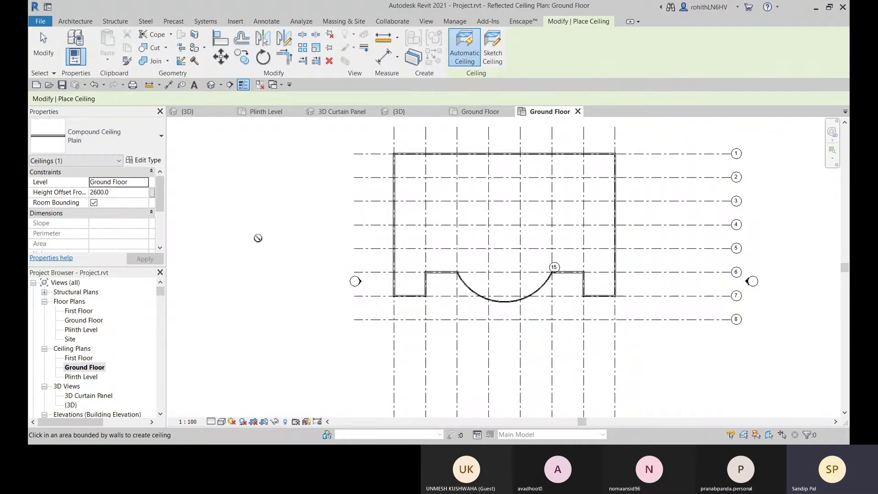
key(Escape)
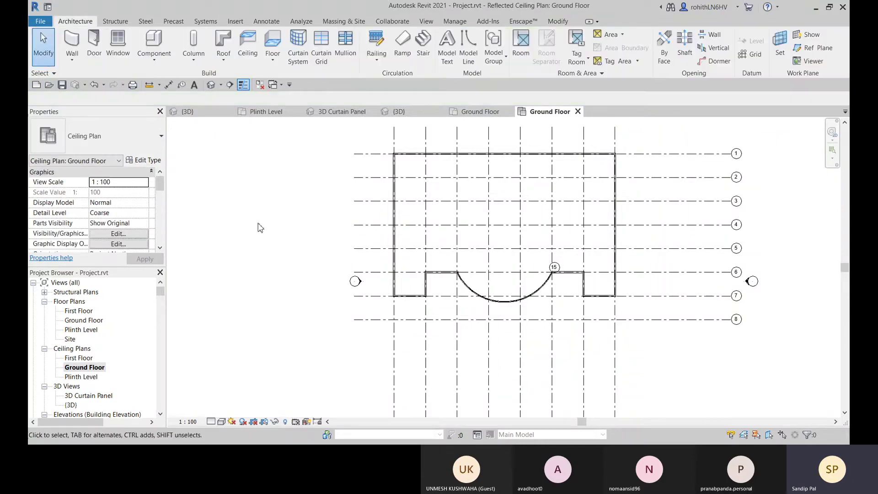
Step: Switch to the {3D} view of Project.rvt and set its visual style to Realistic
click(400, 112)
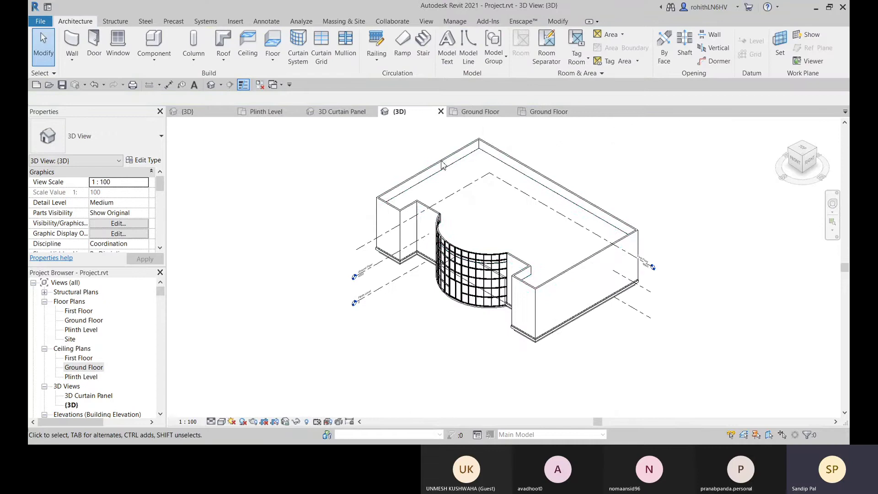
scroll(463, 217, up, 3)
click(462, 215)
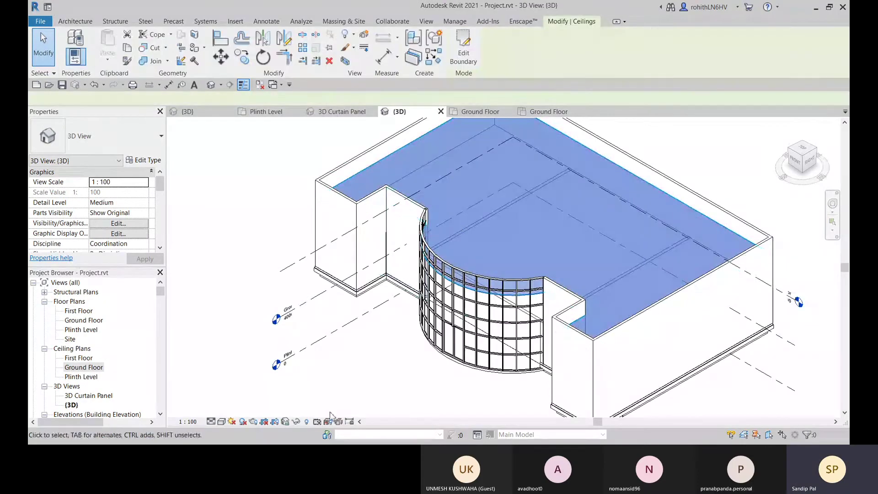
click(211, 421)
click(242, 410)
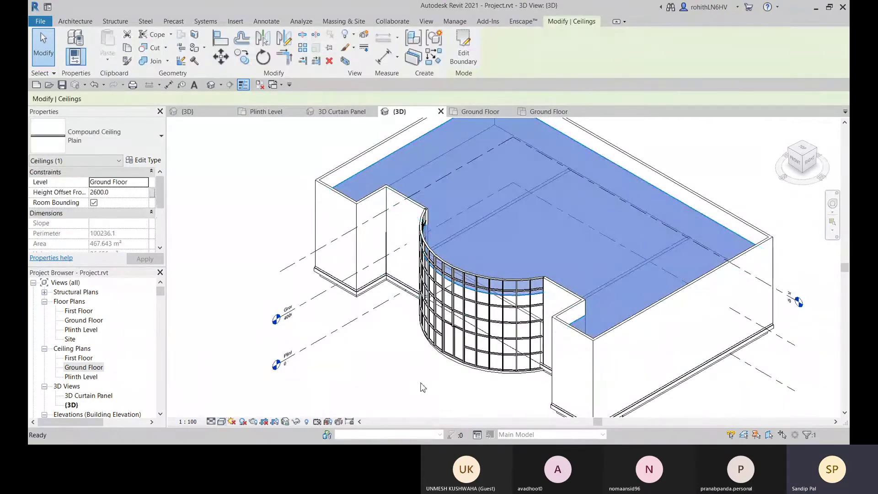
click(409, 381)
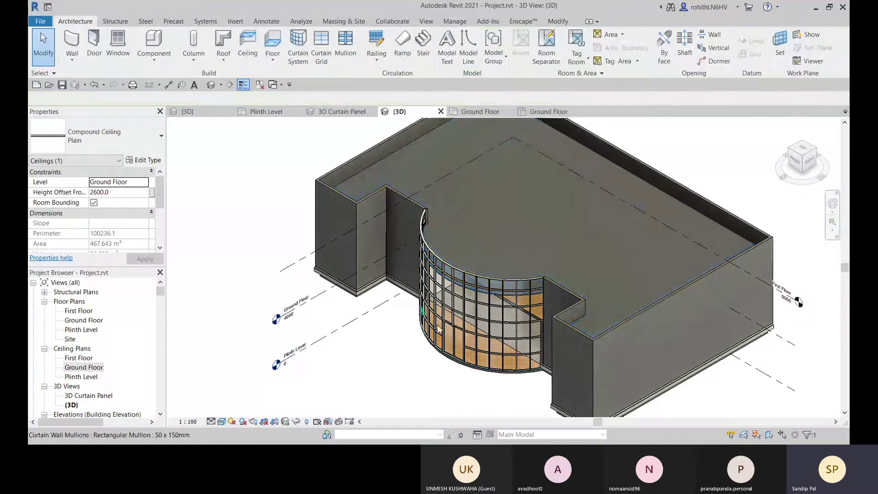
Step: Set the Ground Floor ceiling's height offset from its level to 3000
middle_drag(405, 356, 396, 369)
click(485, 257)
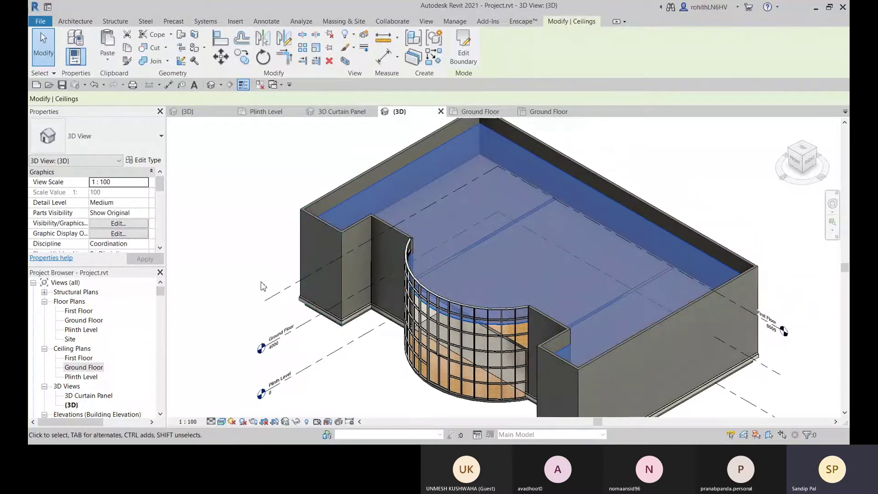
middle_drag(281, 332, 292, 347)
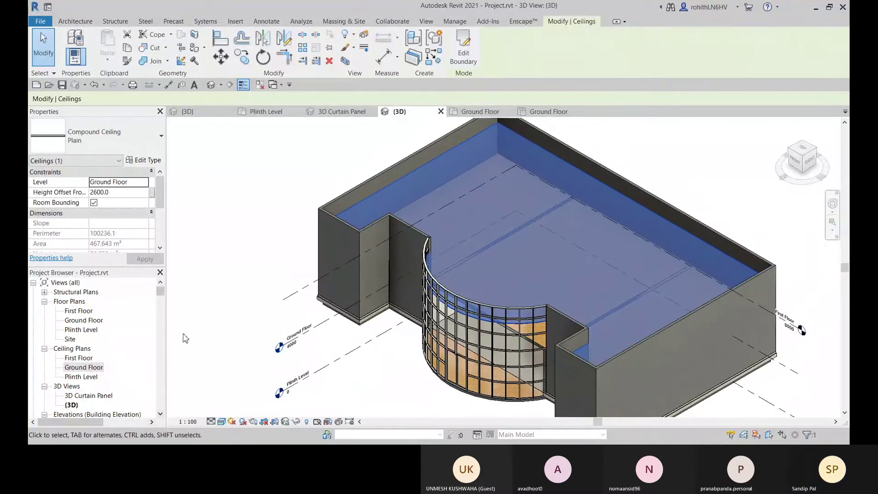
click(99, 192)
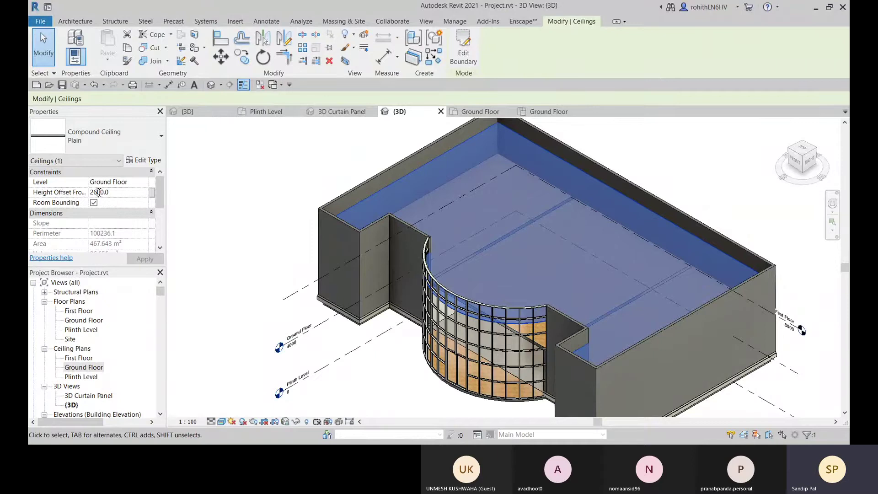
drag(98, 193, 85, 195)
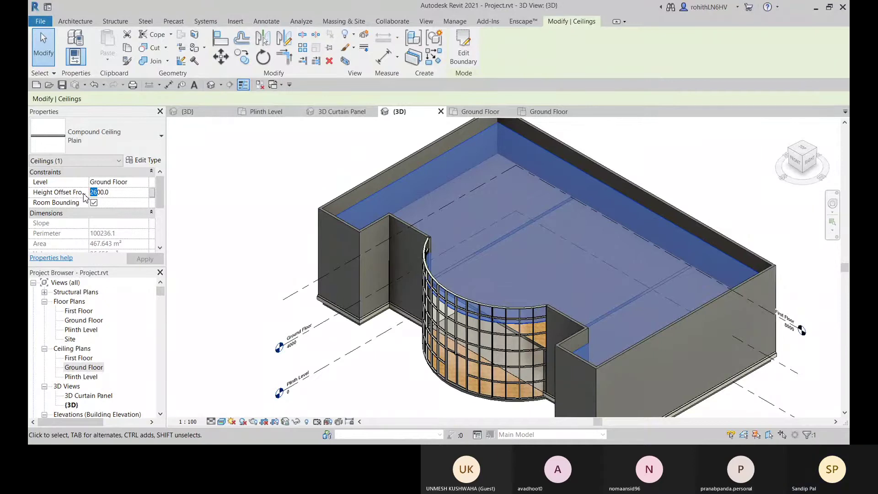
text(300)
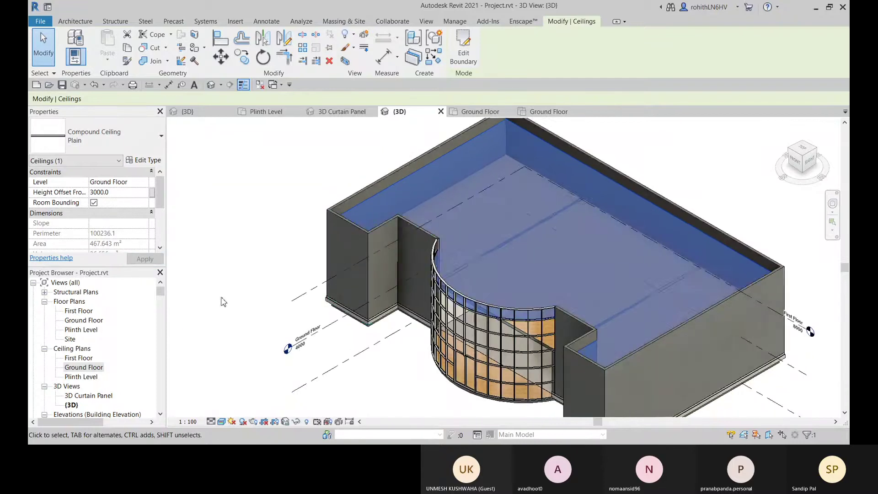
Step: Set the Ground Floor ceiling's height offset from its level to 0
click(333, 342)
shift+middle_drag(332, 342, 135, 276)
click(364, 260)
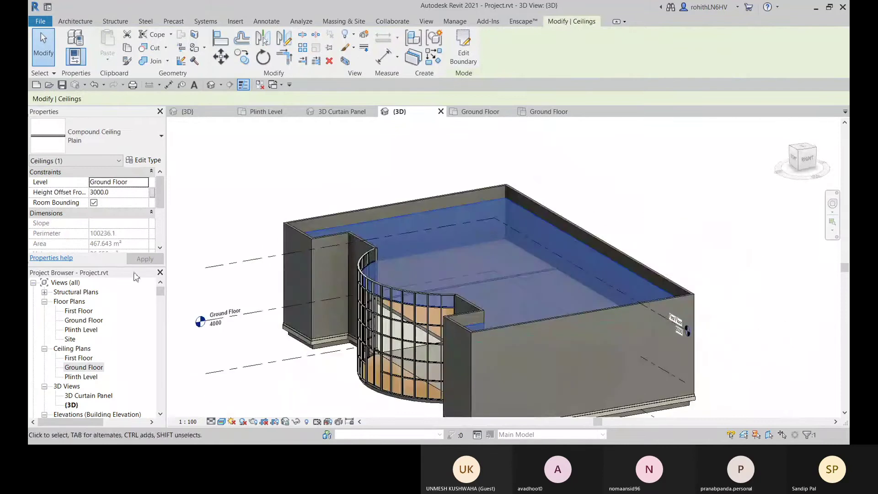
click(125, 193)
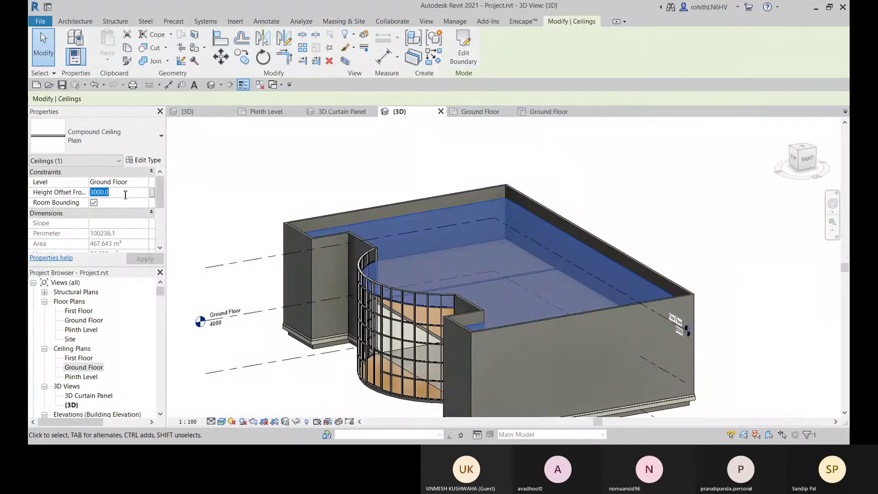
text(0)
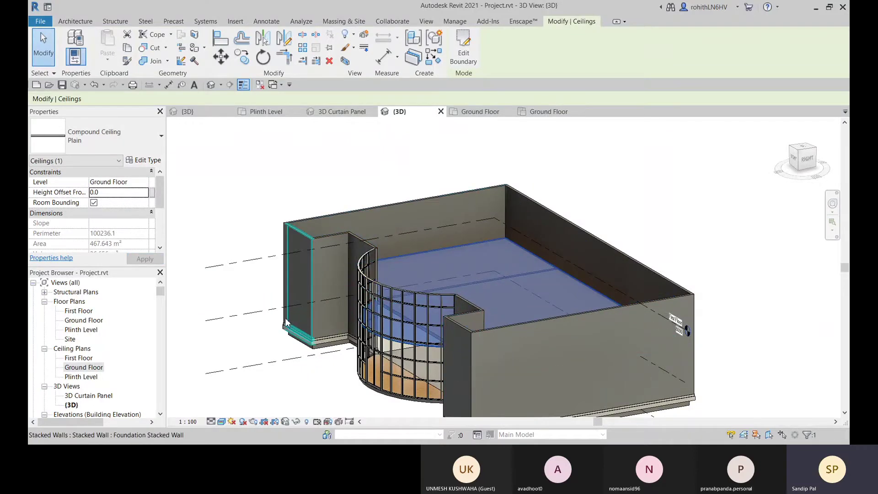
shift+middle_drag(297, 323, 421, 352)
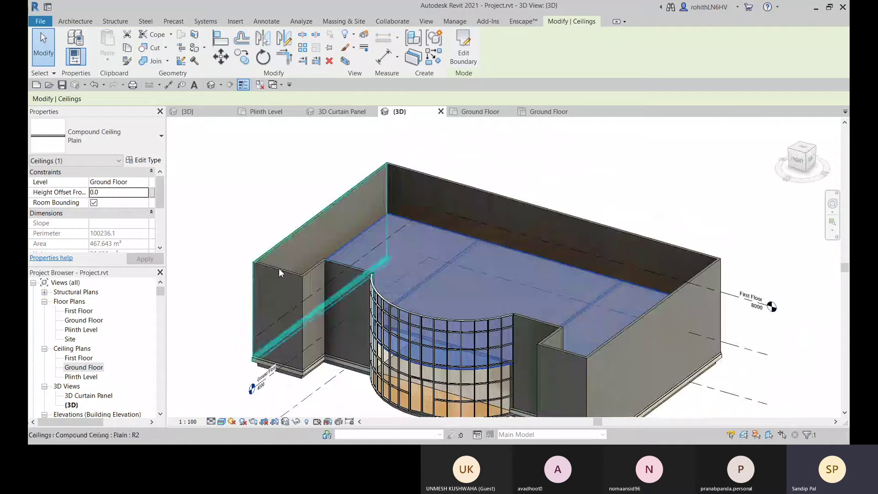
Step: Set the Ground Floor ceiling's height offset from its level to 4300
click(108, 192)
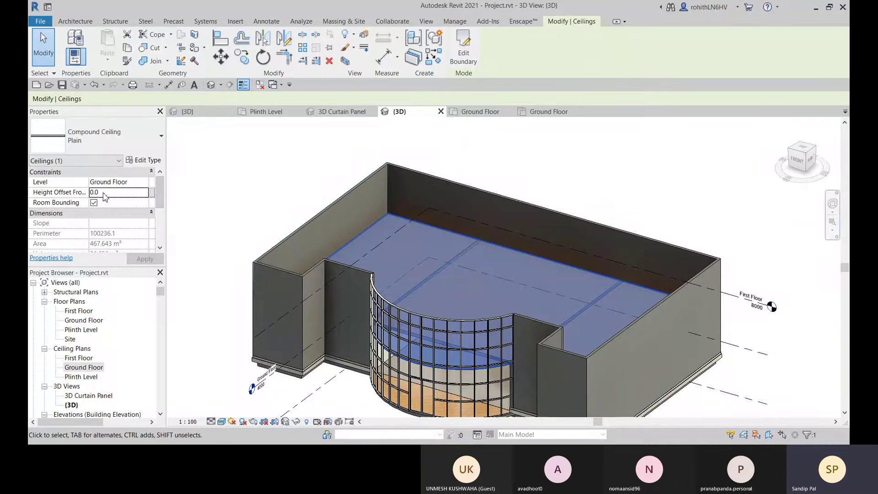
drag(101, 196, 86, 197)
text(43)
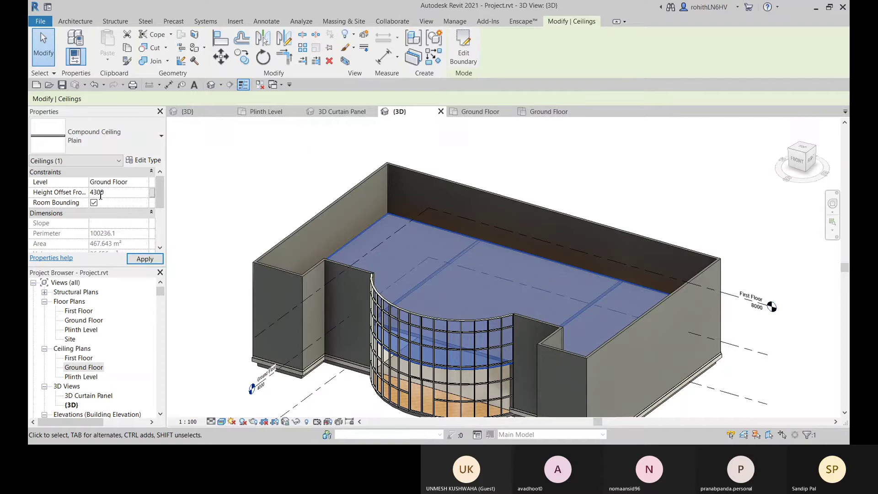
key(Return)
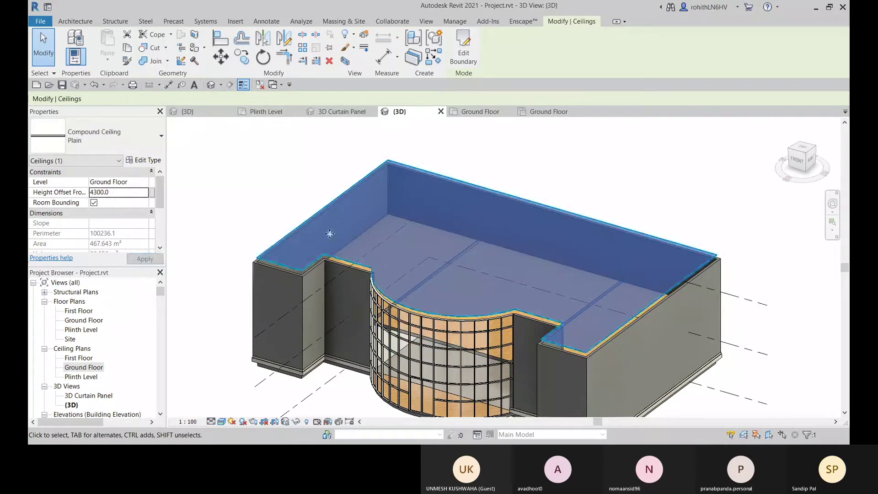
Step: Set the ceiling's height offset to 4000 and inspect how its edge meets the wall tops
click(97, 195)
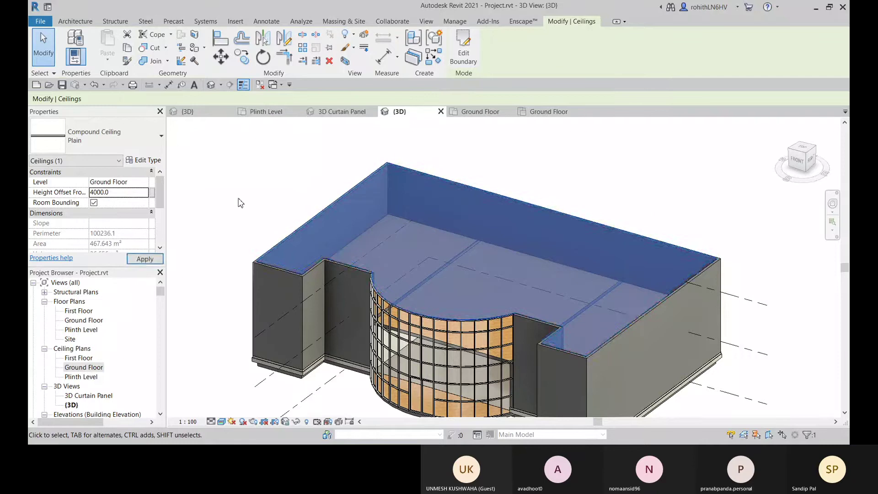
scroll(361, 278, up, 3)
scroll(389, 283, up, 5)
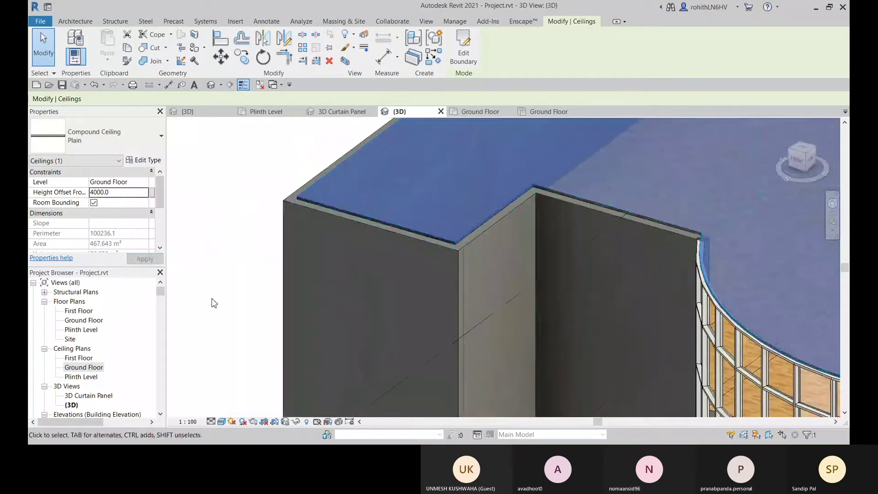
click(249, 174)
scroll(270, 234, up, 2)
scroll(274, 228, down, 5)
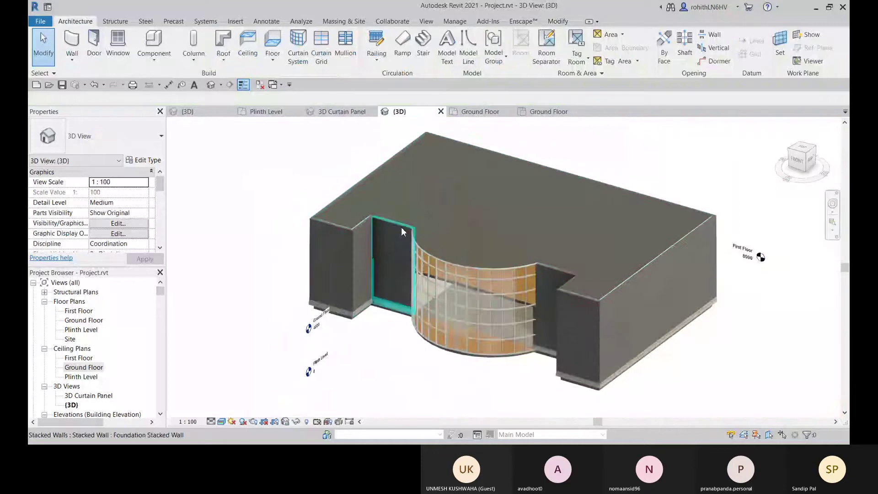
Step: Delete the compound ceiling from the building and open the Ground Floor ceiling plan
click(446, 211)
key(Delete)
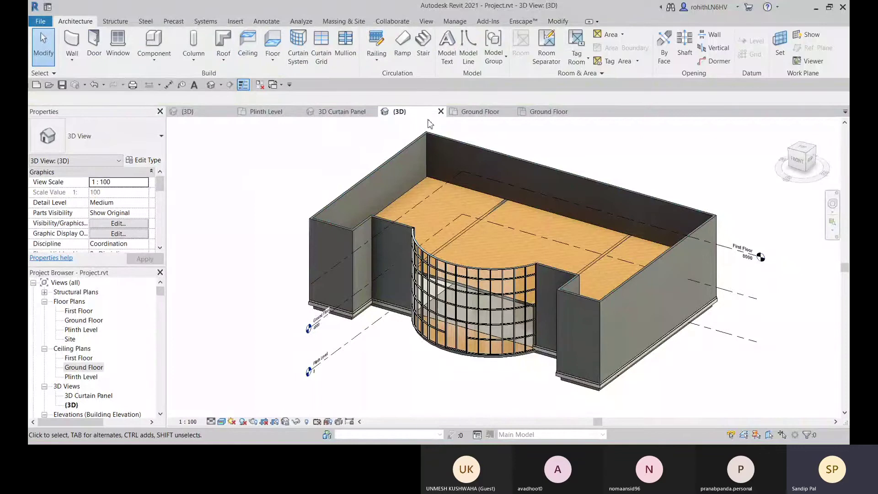
double_click(77, 369)
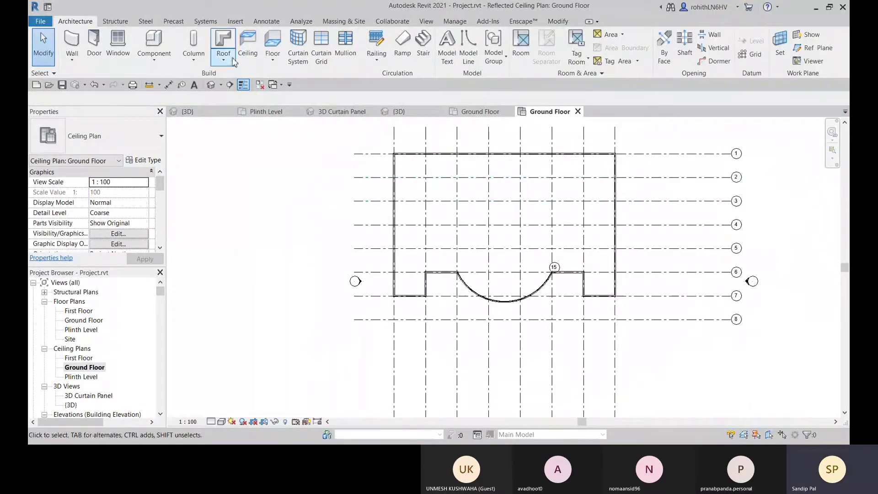
Step: Start a sketched Plain ceiling and pick boundary lines offset 150 outside the wall on grid 1 and the adjoining left wall
click(248, 54)
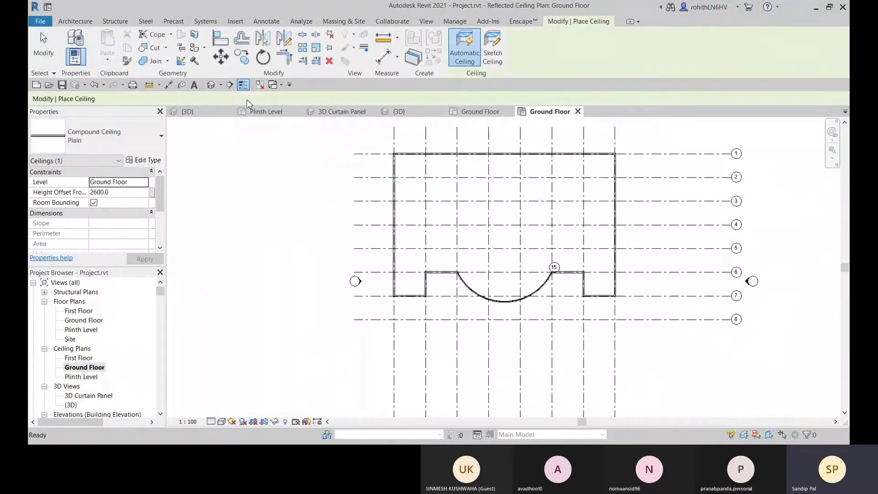
click(493, 47)
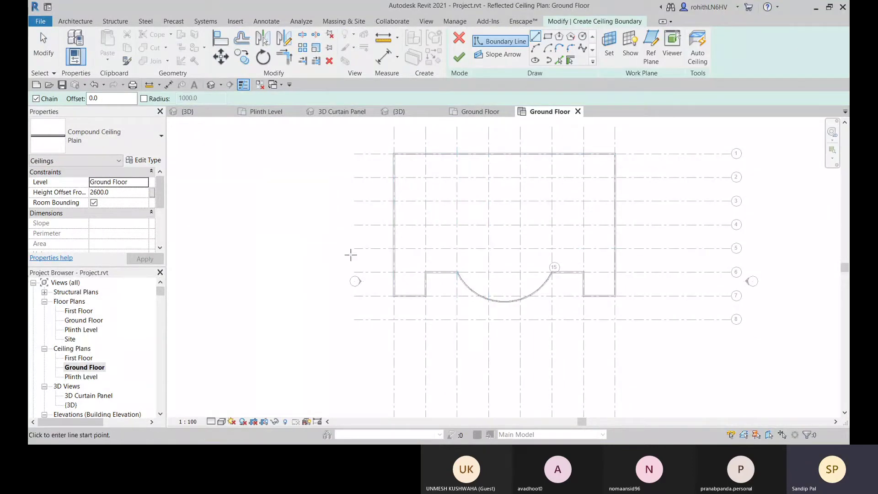
middle_drag(448, 251, 400, 259)
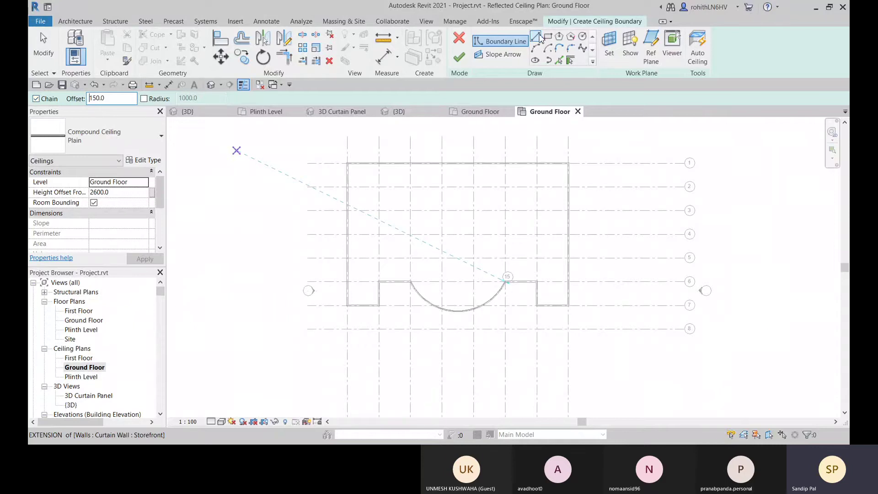
click(558, 60)
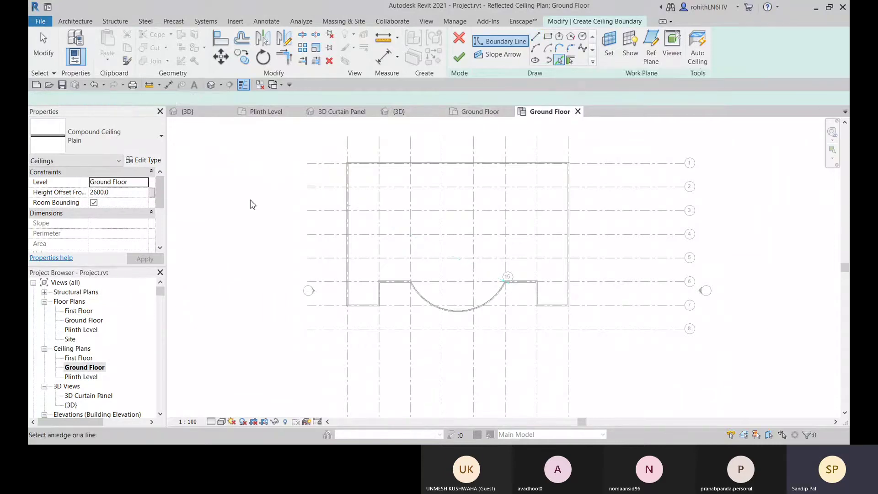
scroll(341, 172, up, 4)
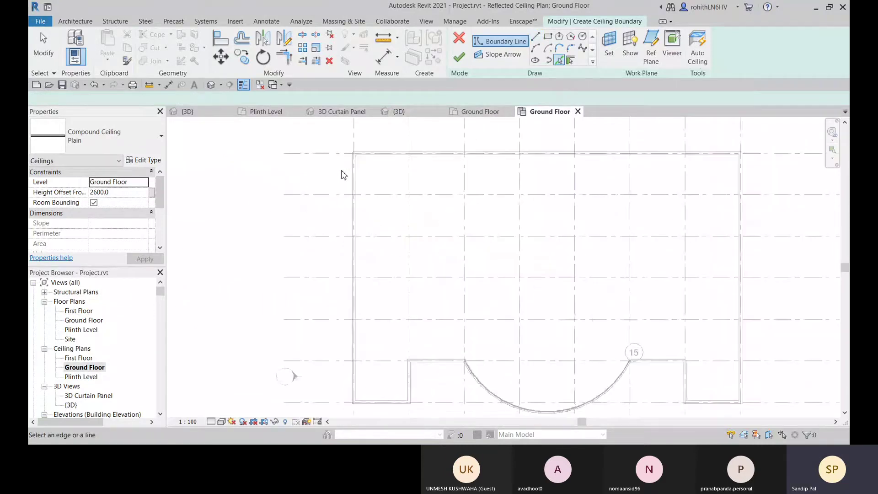
click(380, 158)
click(331, 184)
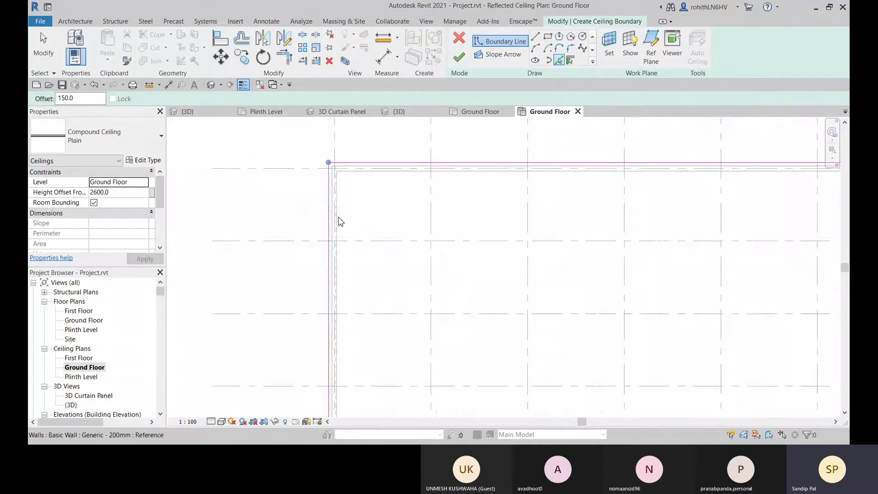
Step: Add boundary lines offset 150 outside the lower-left bay's bottom wall and inner side wall
scroll(337, 220, down, 3)
scroll(369, 246, up, 1)
middle_drag(368, 327, 368, 274)
scroll(366, 274, up, 1)
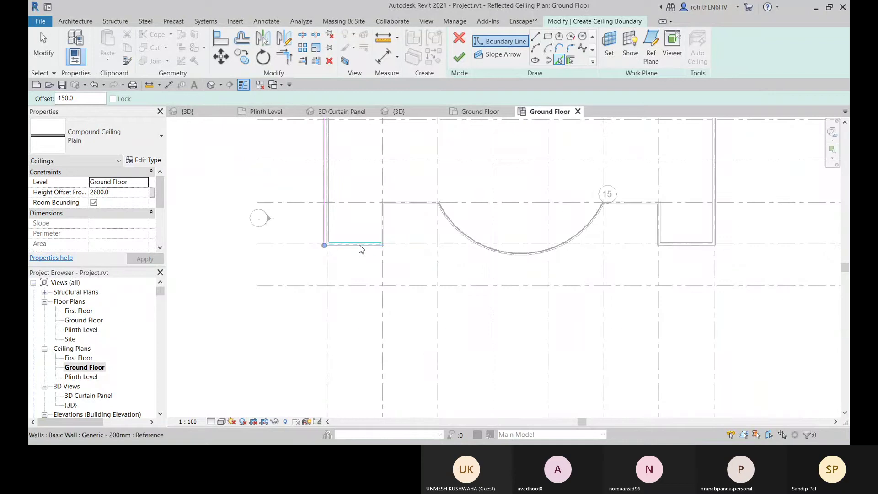
key(Tab)
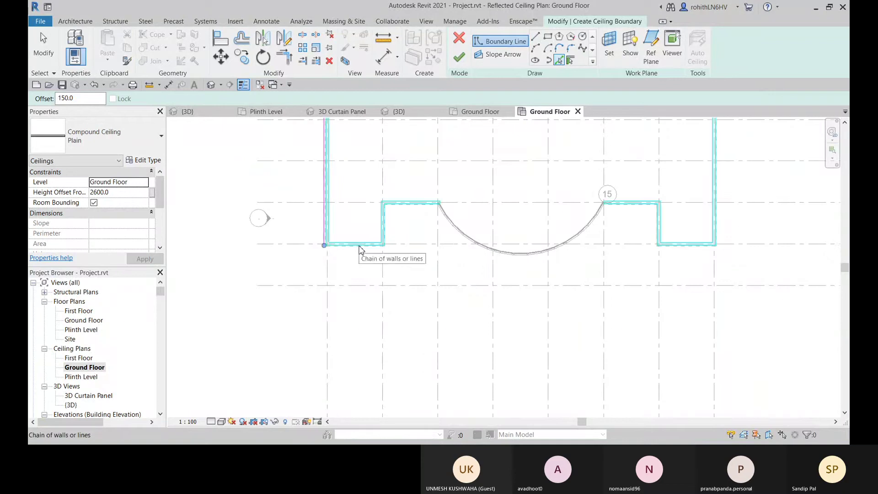
scroll(359, 249, up, 3)
scroll(358, 254, up, 2)
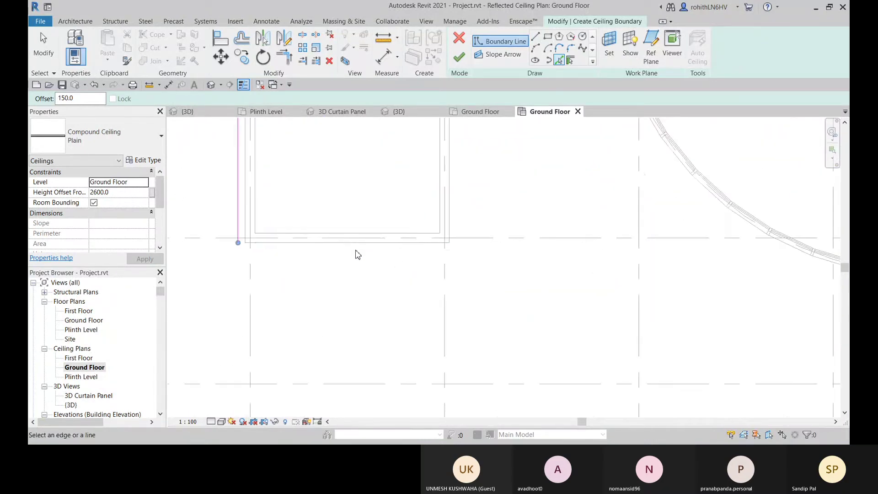
click(336, 260)
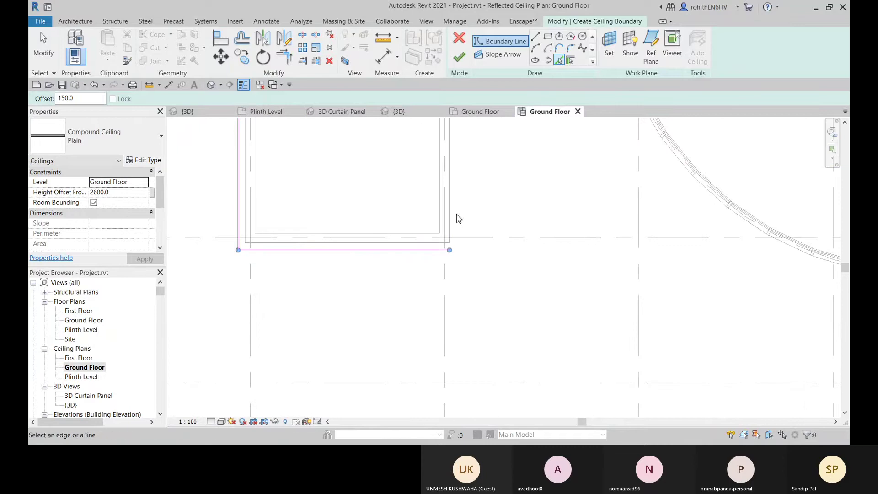
click(453, 218)
Step: Add boundary lines offset 150 outside the left recess wall and the curved curtain wall
scroll(514, 226, down, 3)
middle_drag(514, 225, 483, 225)
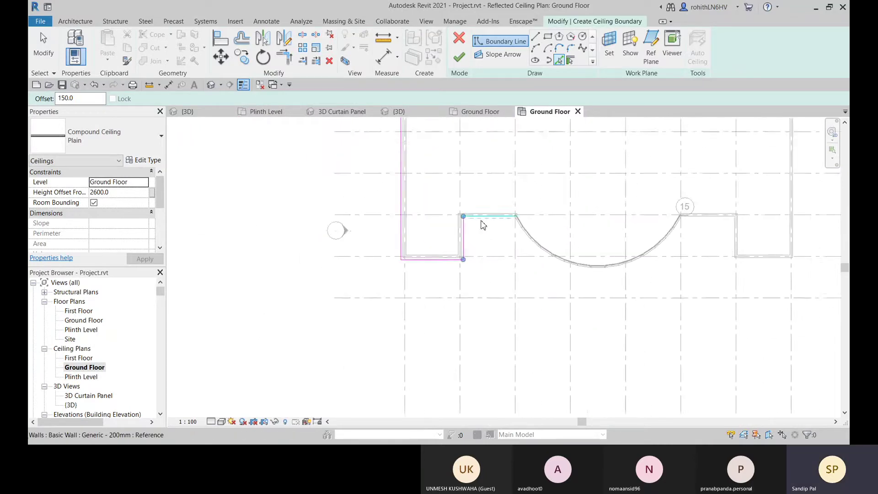
scroll(482, 226, up, 3)
click(474, 211)
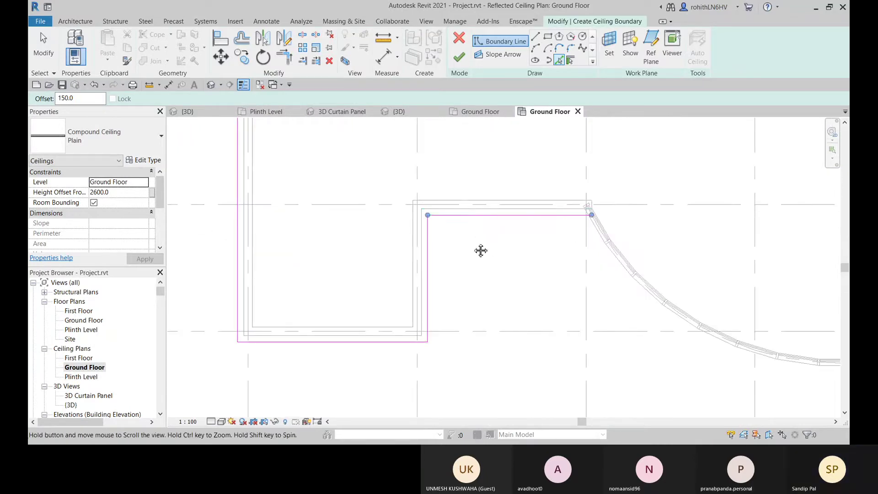
middle_drag(592, 260, 507, 261)
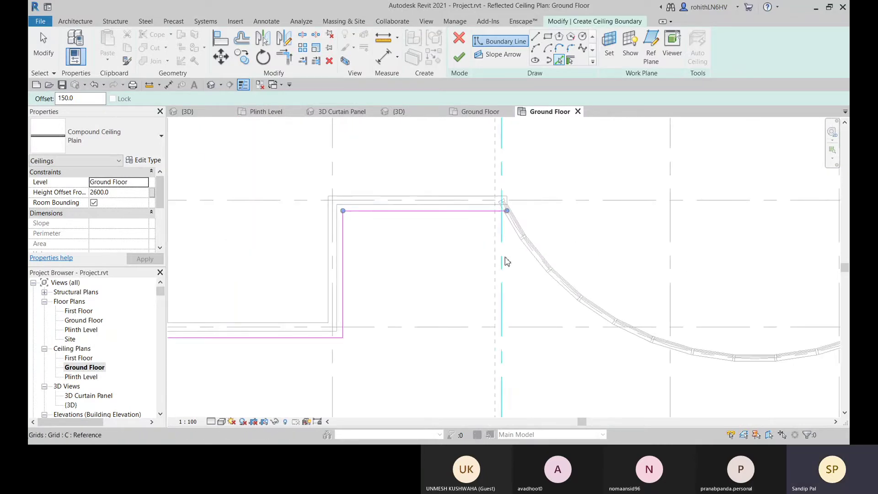
click(513, 231)
scroll(515, 284, down, 1)
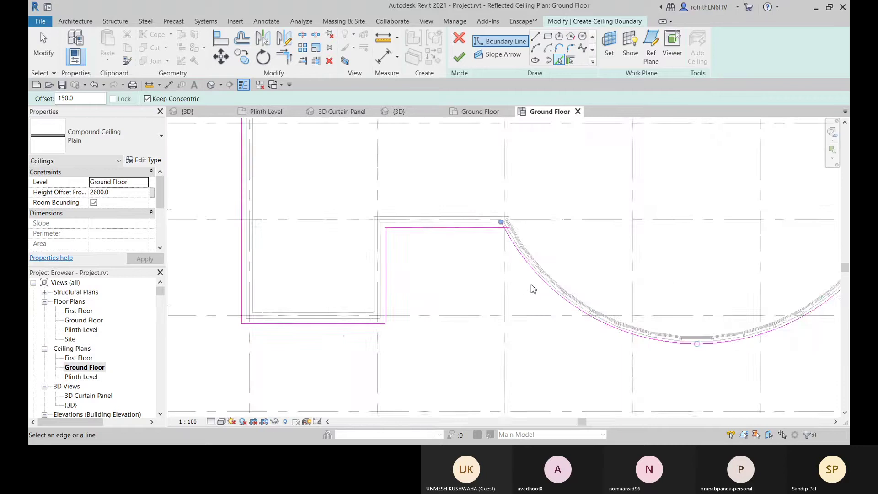
Step: Add boundary lines offset 150 outside the right recess wall and the lower-right bay's inner side wall
middle_drag(531, 288, 409, 214)
scroll(409, 214, up, 4)
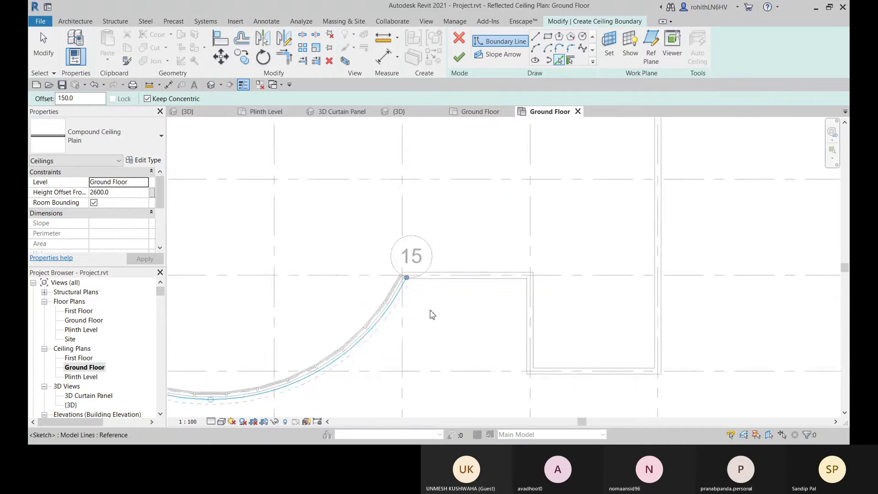
click(429, 286)
middle_drag(486, 323, 415, 290)
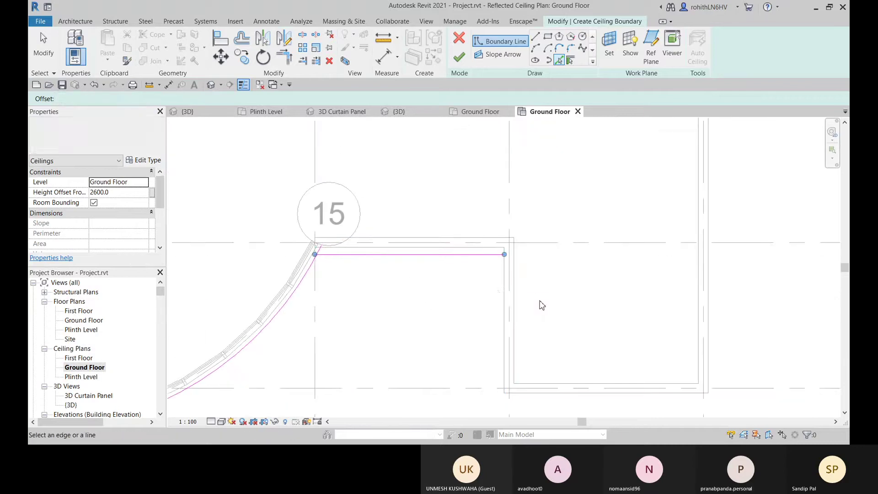
click(504, 289)
Step: Add boundary lines offset 150 outside the lower-right bay's bottom wall and the building's long right wall
middle_drag(488, 310, 487, 267)
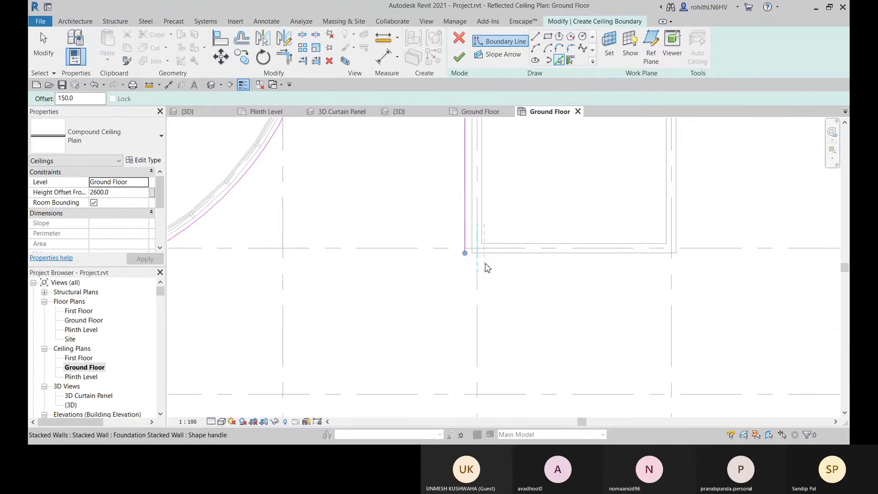
click(493, 255)
middle_drag(537, 286, 513, 304)
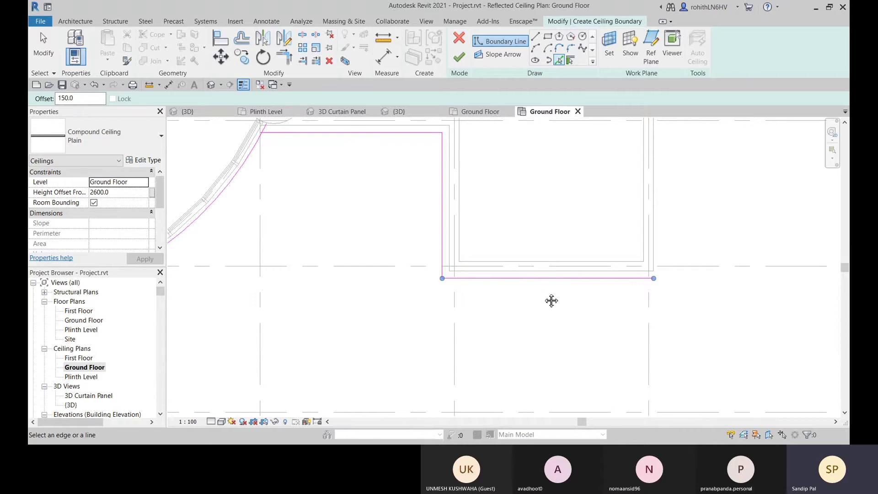
middle_drag(602, 278, 382, 356)
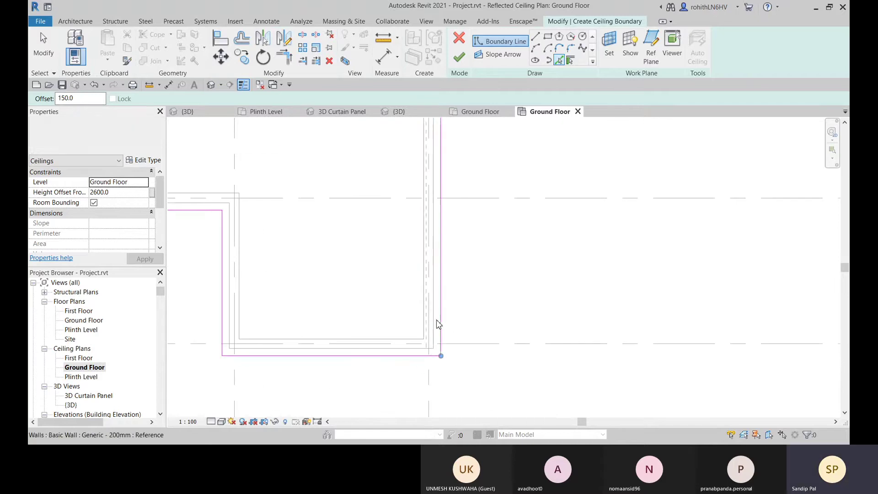
Step: Close the open upper-right corner of the ceiling boundary near grid 1 with Trim/Extend to Corner
scroll(474, 293, down, 1)
scroll(474, 293, down, 3)
middle_drag(501, 233, 478, 423)
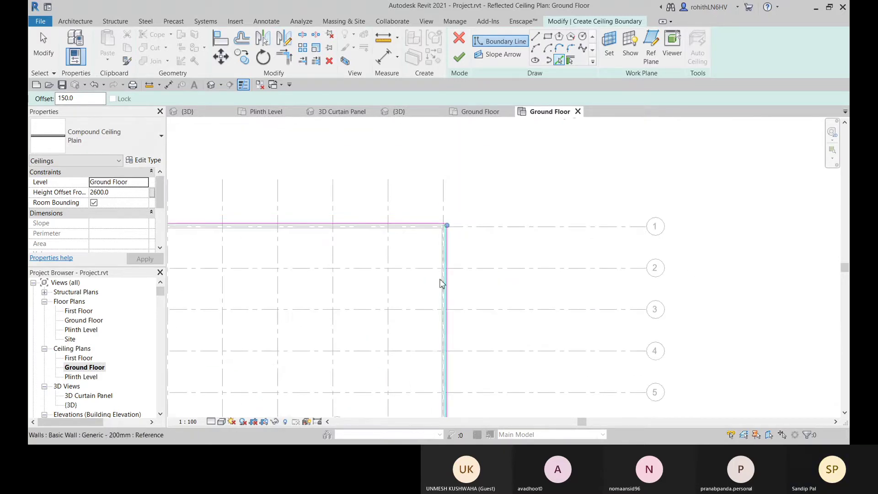
scroll(435, 233, up, 3)
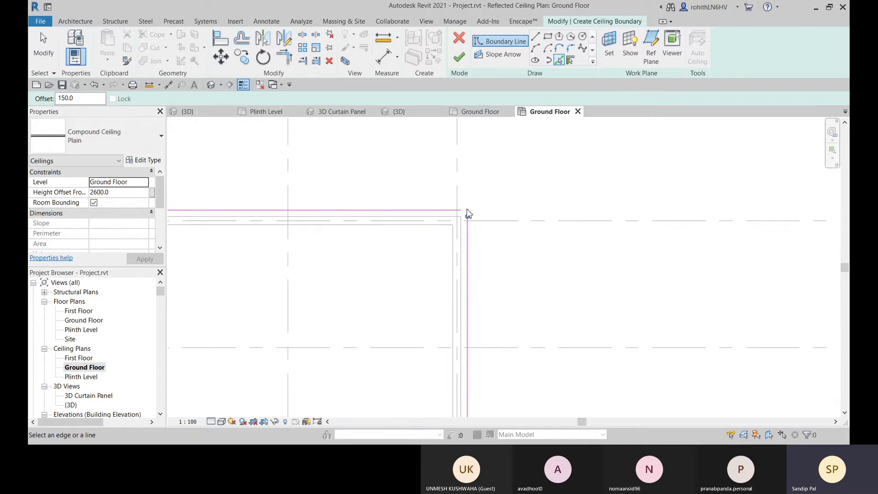
key(Escape)
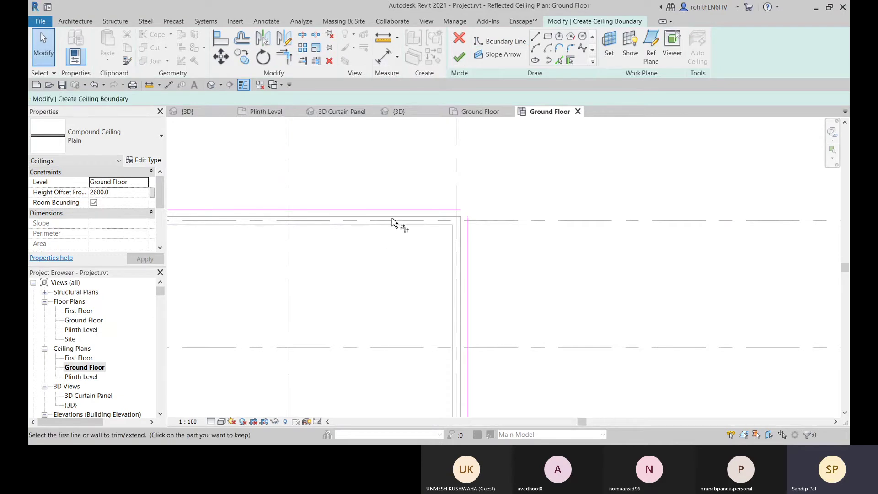
Step: Trim the ceiling sketch's upper horizontal line and right vertical line to meet at the building's upper-right corner
key(t)
key(r)
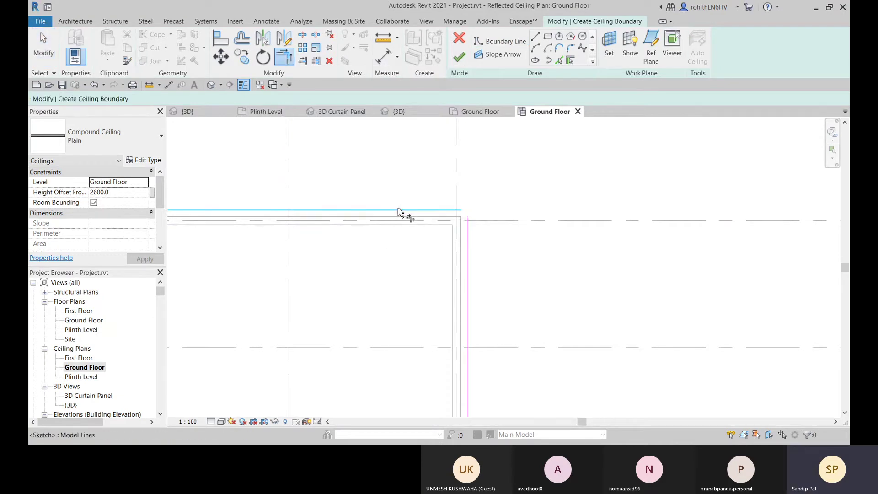
click(408, 210)
click(470, 261)
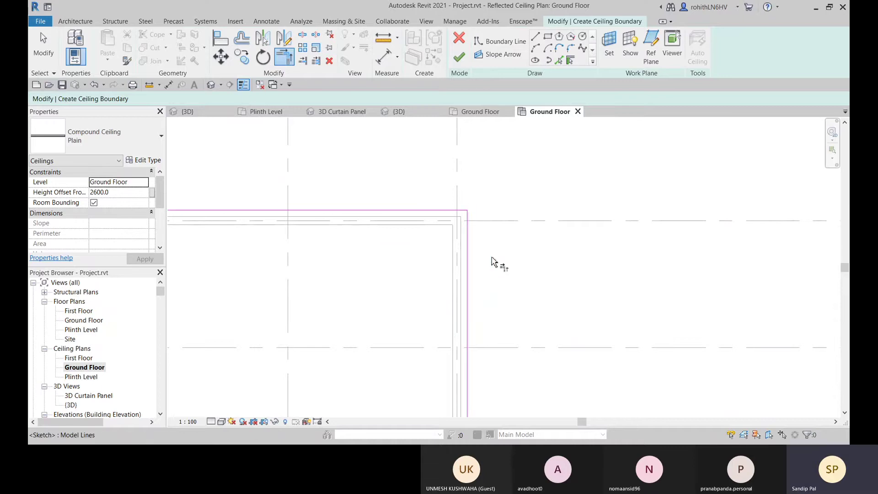
Step: Trim the short horizontal boundary line and the arc to a clean corner at the left end of the curved curtain wall
scroll(544, 298, down, 4)
mouse_move(544, 351)
middle_down()
mouse_move(559, 274)
mouse_move(501, 265)
middle_up()
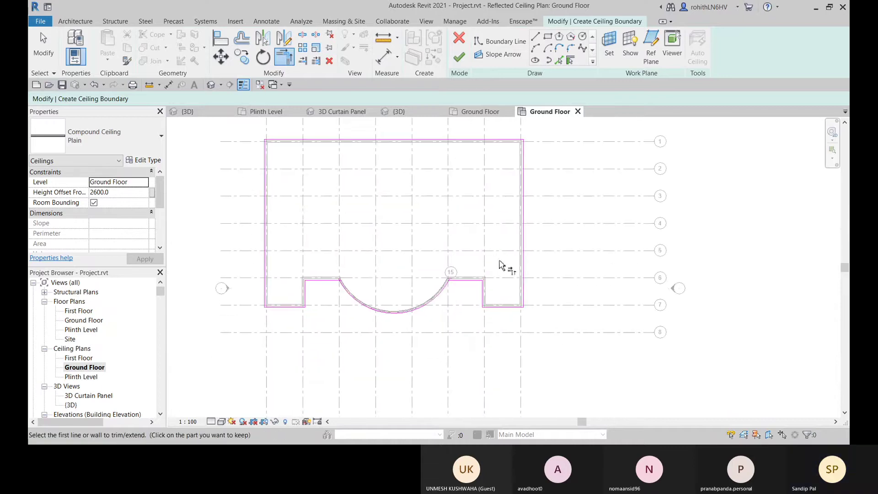
scroll(341, 285, up, 6)
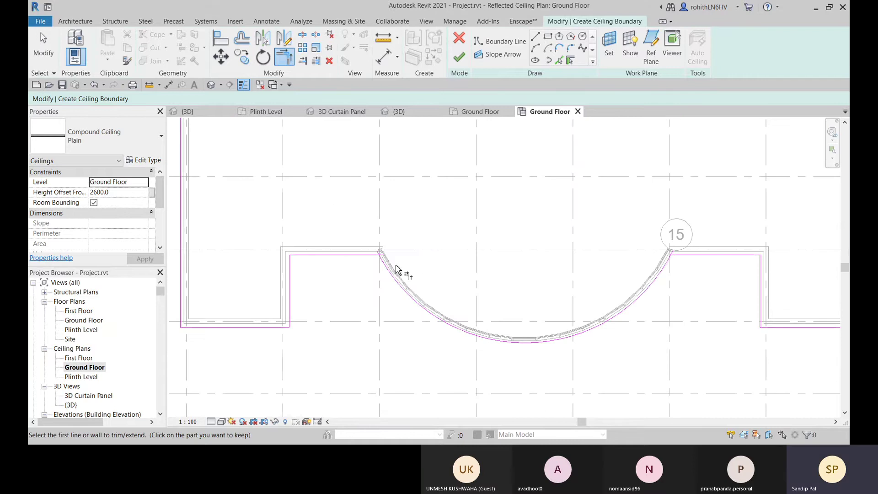
scroll(365, 284, up, 2)
middle_drag(339, 297, 458, 200)
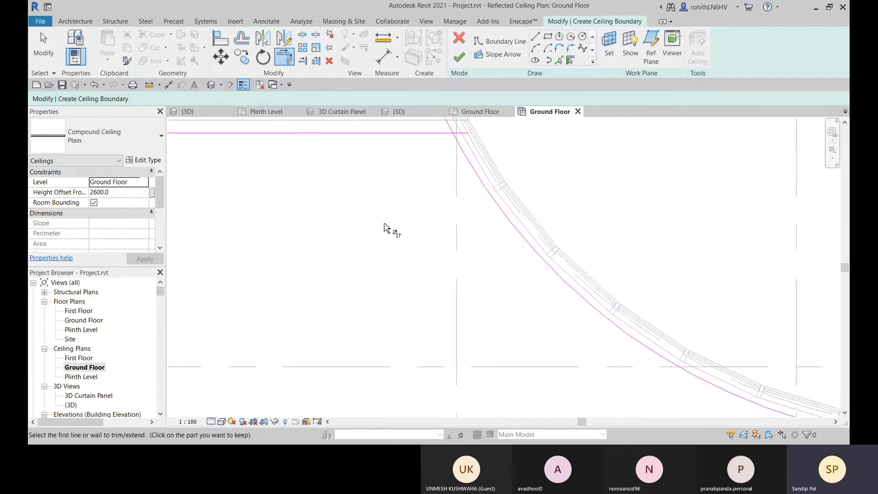
middle_drag(388, 232, 504, 292)
key(t)
key(r)
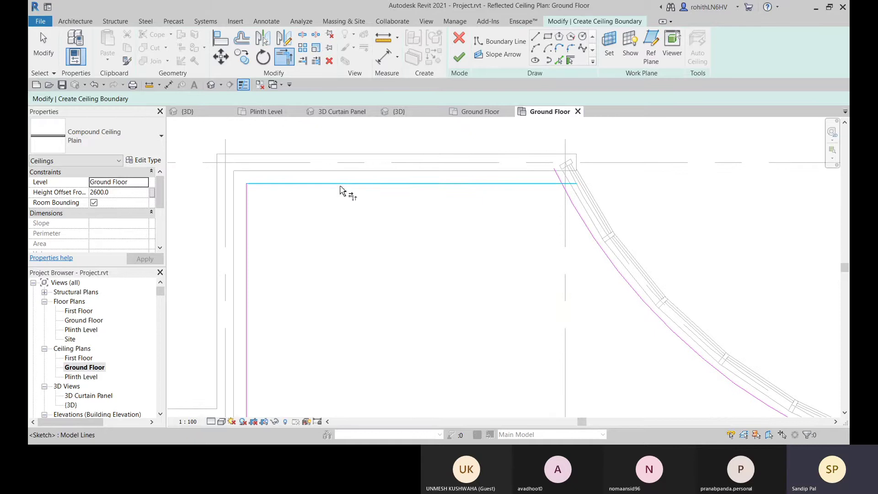
click(313, 196)
middle_drag(394, 266, 297, 186)
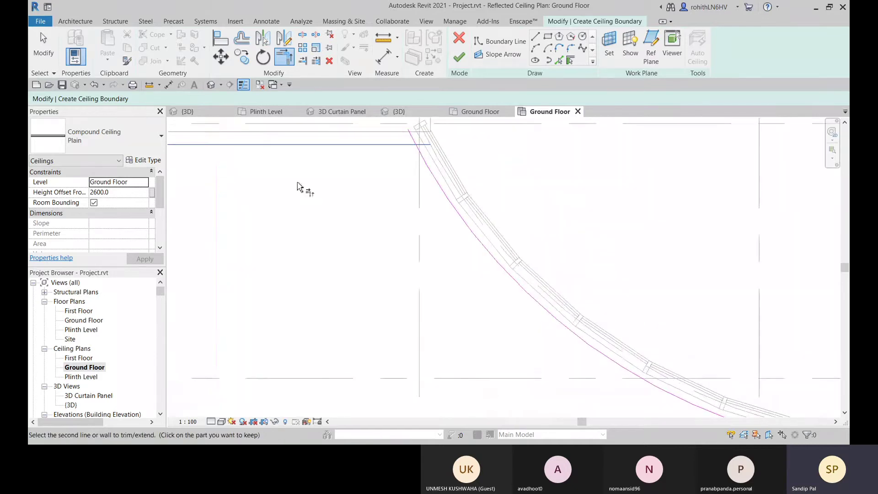
click(518, 292)
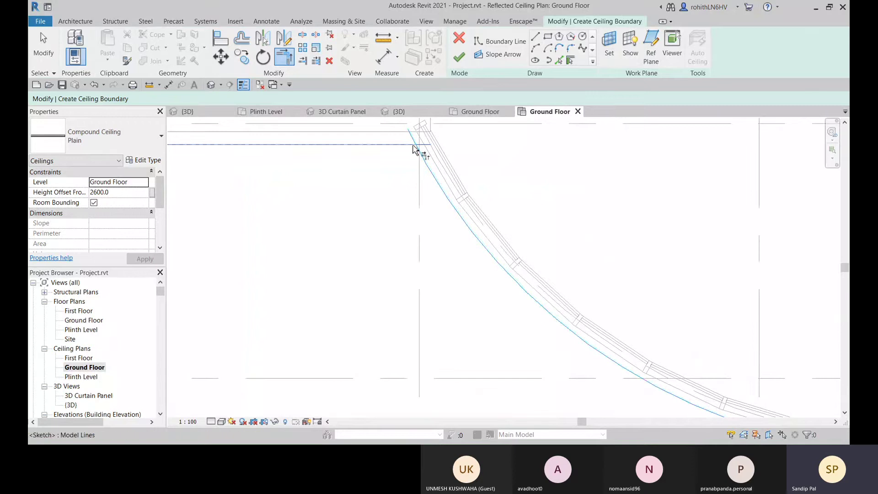
click(478, 250)
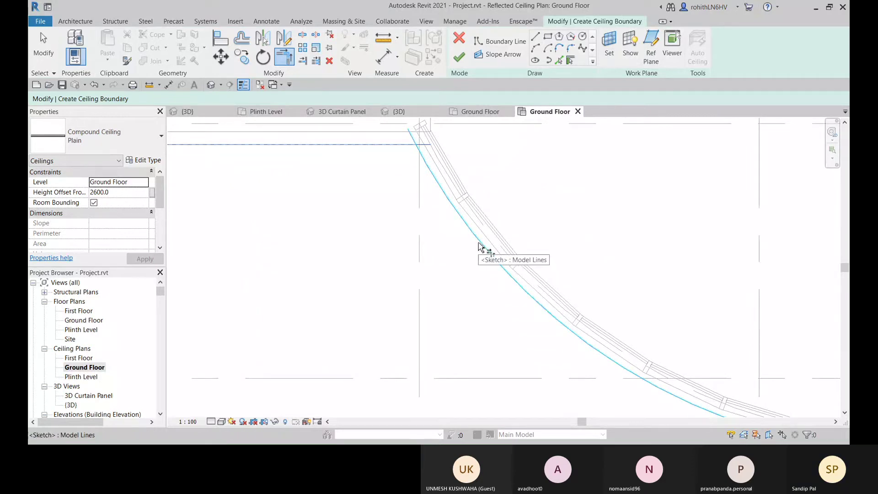
Step: Trim the arc and the short horizontal boundary line to a corner at the curved wall's right end, near grid 15
scroll(451, 245, down, 4)
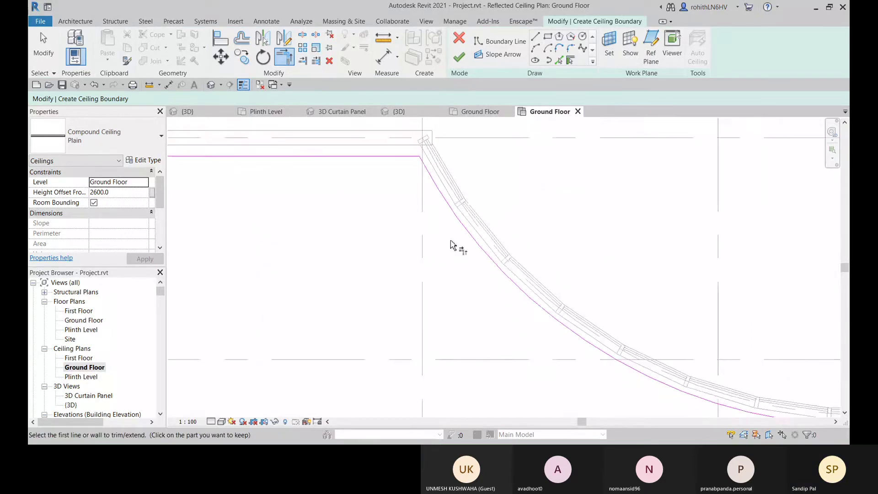
scroll(668, 250, up, 4)
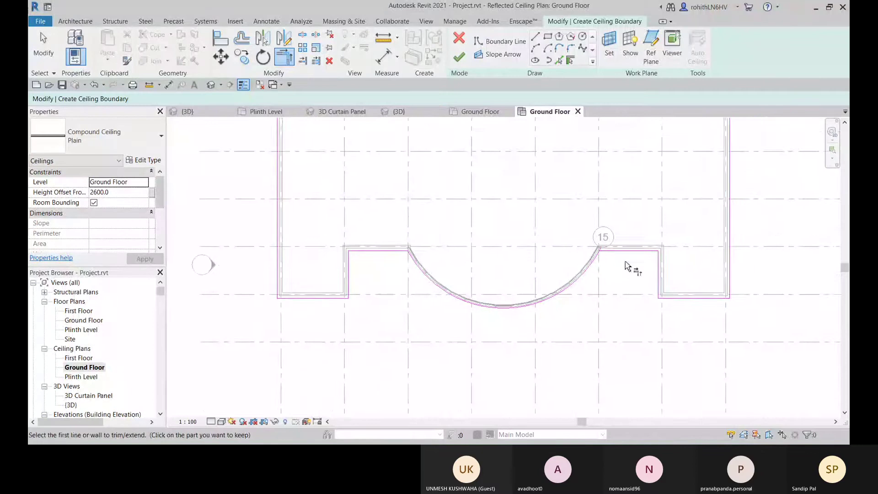
scroll(605, 261, up, 3)
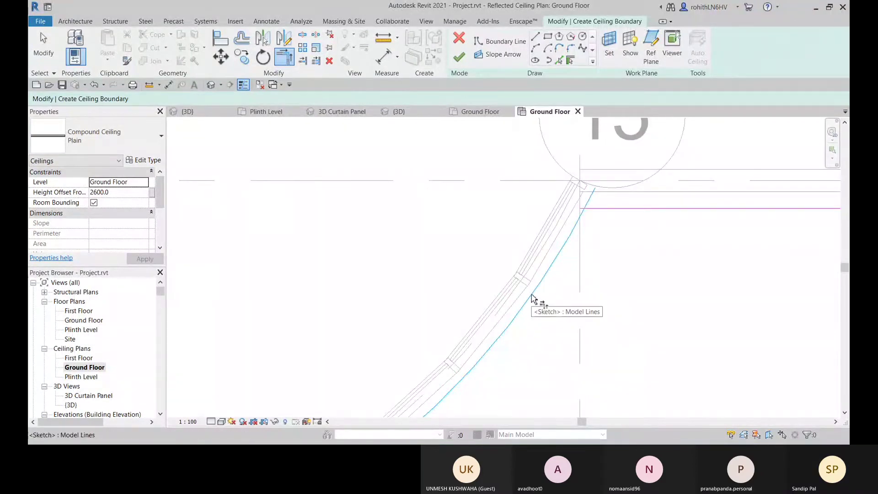
click(533, 303)
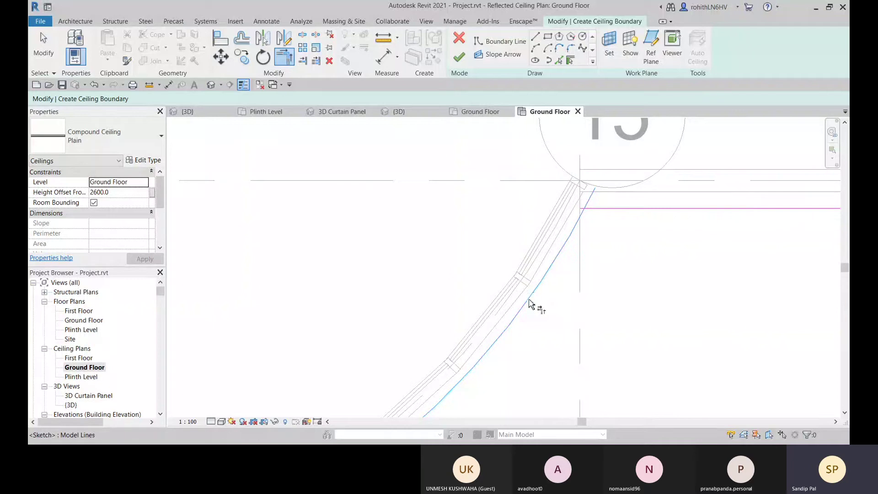
click(699, 213)
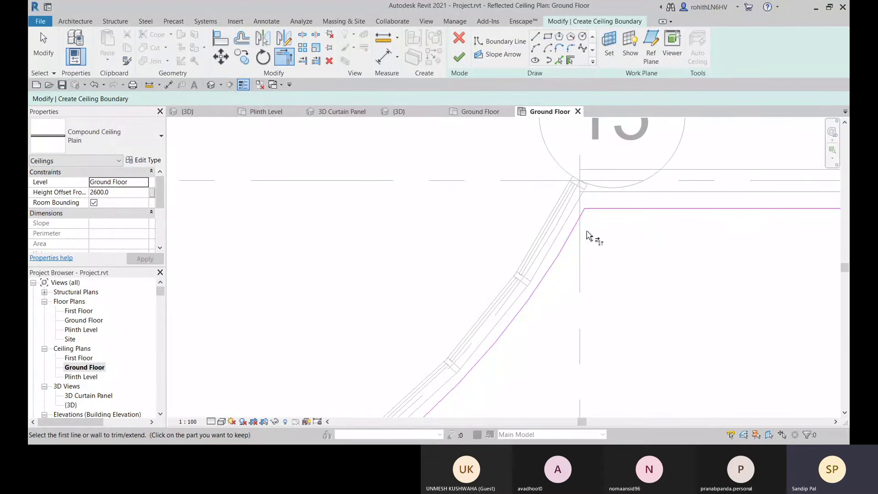
Step: Check the closed boundary around the building and finish the Compound Ceiling Plain sketch
scroll(589, 236, down, 4)
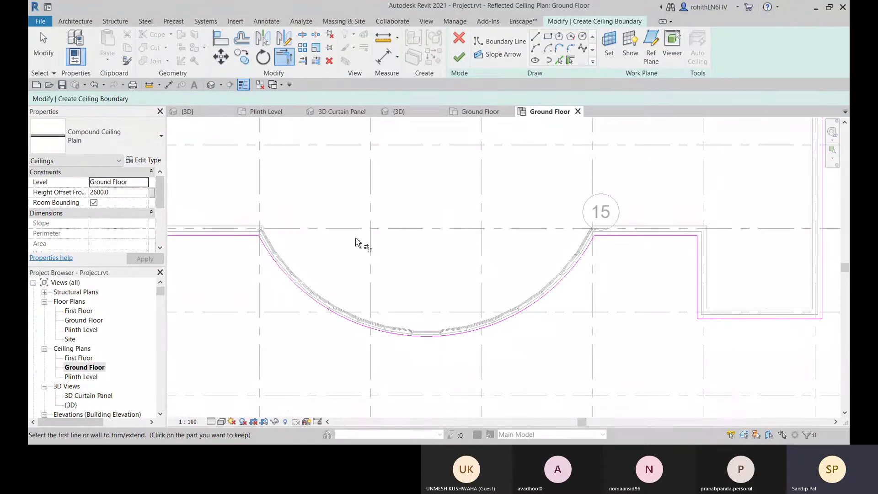
middle_drag(356, 239, 496, 208)
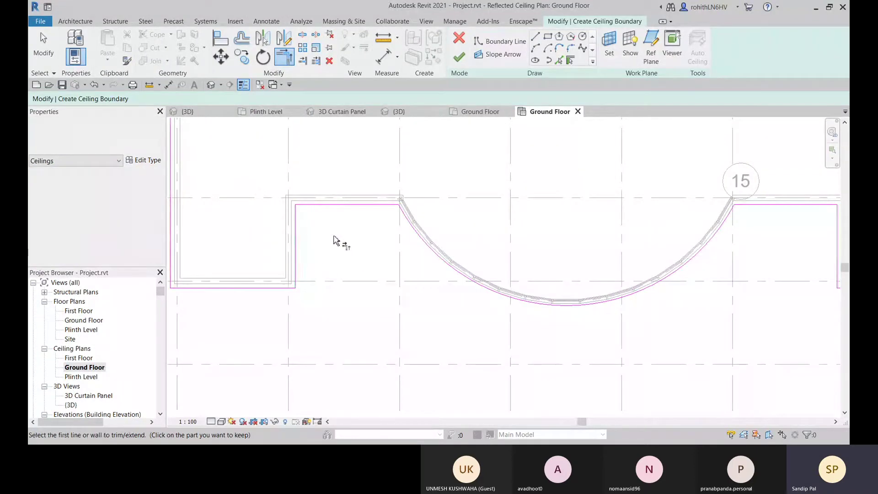
scroll(346, 242, down, 2)
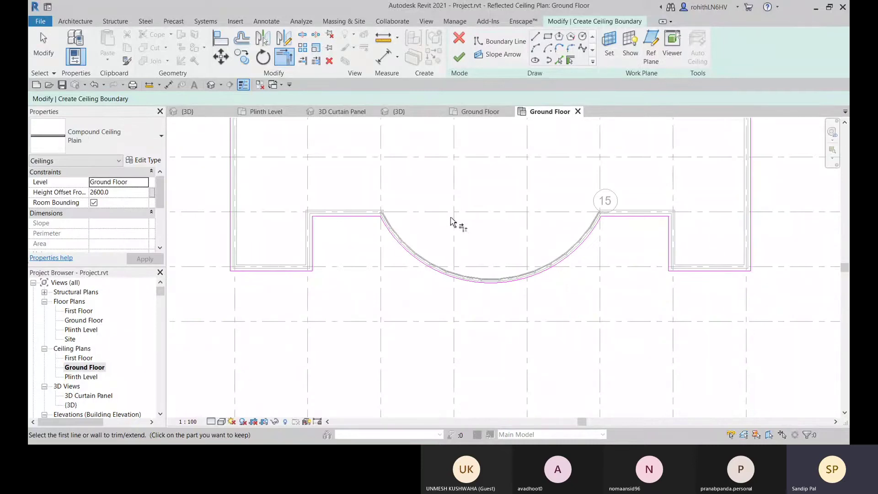
middle_drag(450, 222, 393, 367)
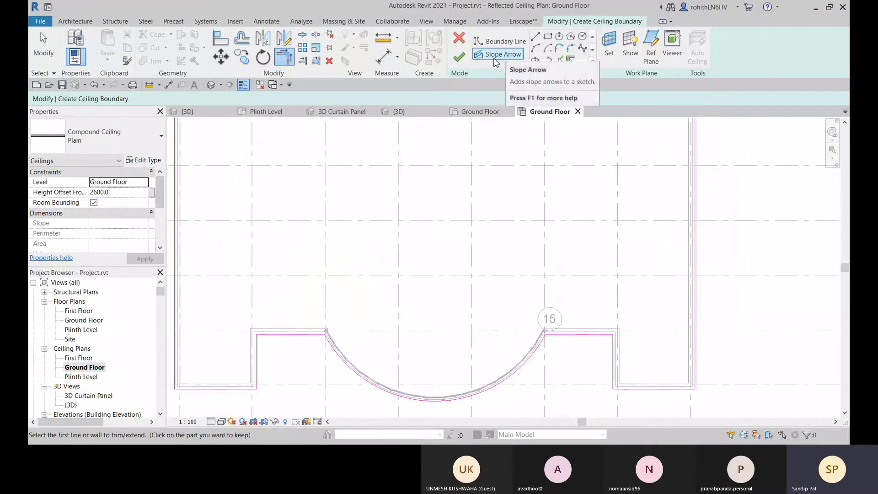
click(459, 56)
scroll(499, 352, down, 3)
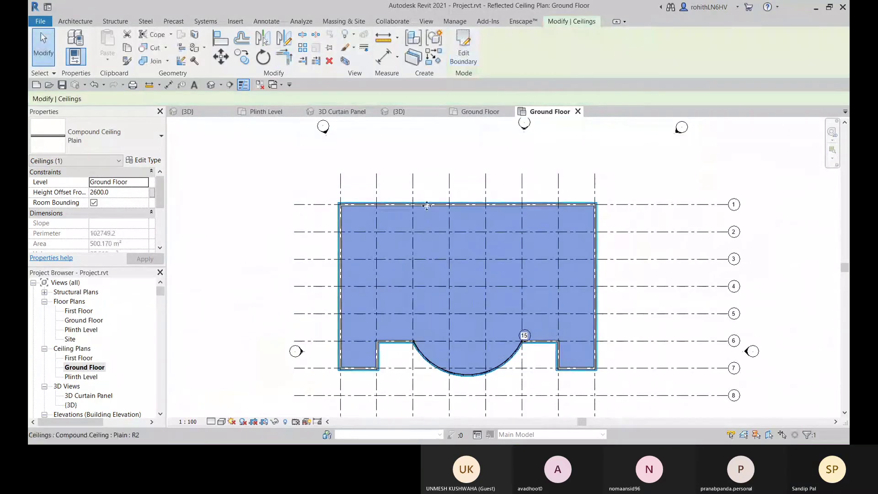
Step: In the {3D} view, set the new ceiling's height offset from level to 4000
click(401, 112)
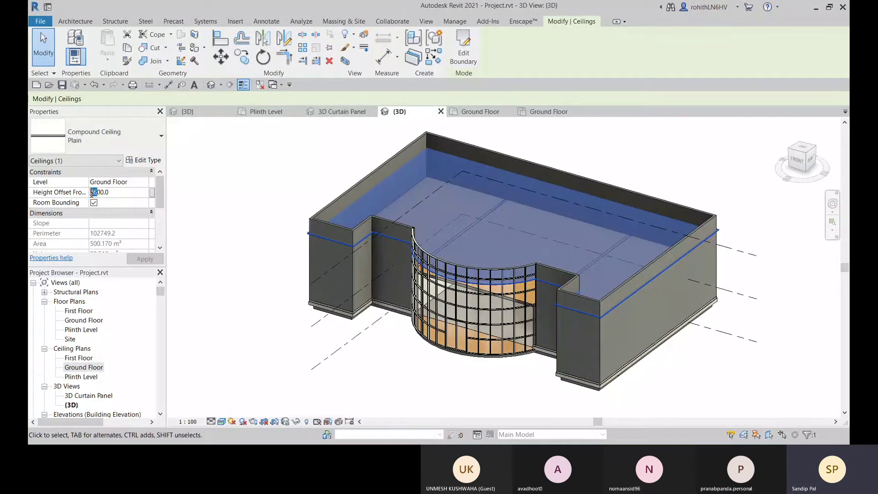
text(0)
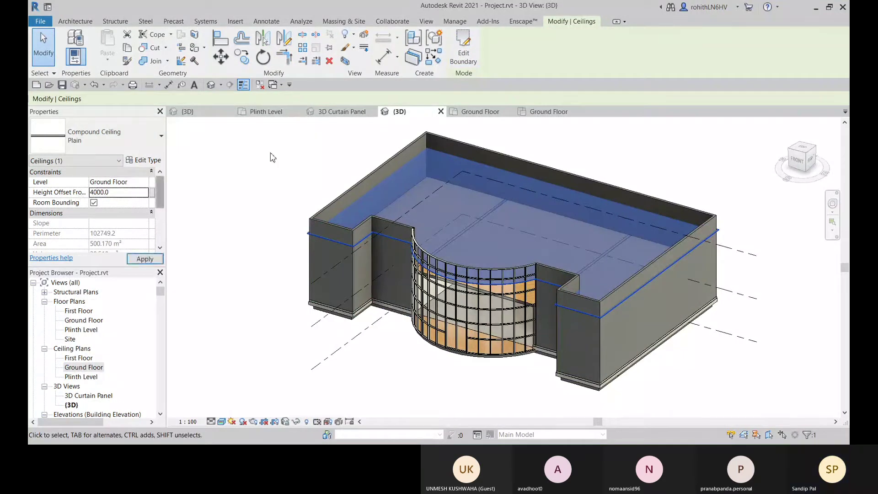
click(314, 197)
Step: Open the boundary of the ground-level Standard Timber-Wood Finish floor for editing and view the model from the top
scroll(391, 229, up, 5)
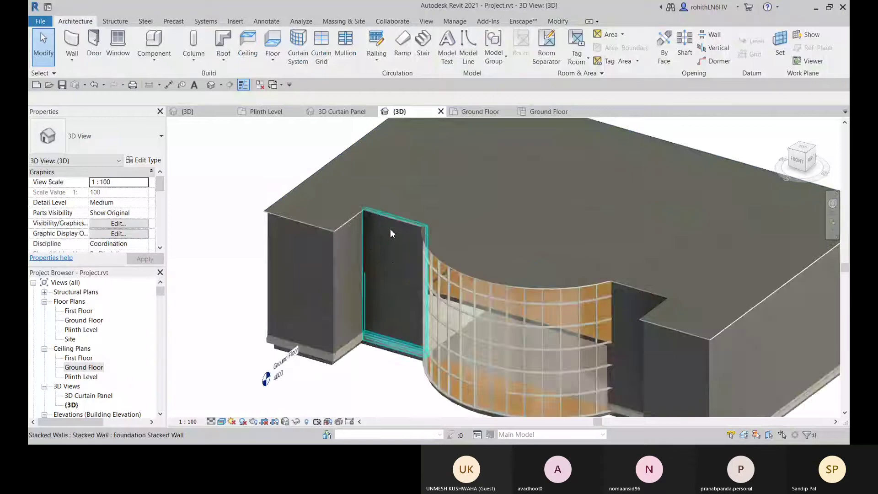
scroll(432, 266, down, 5)
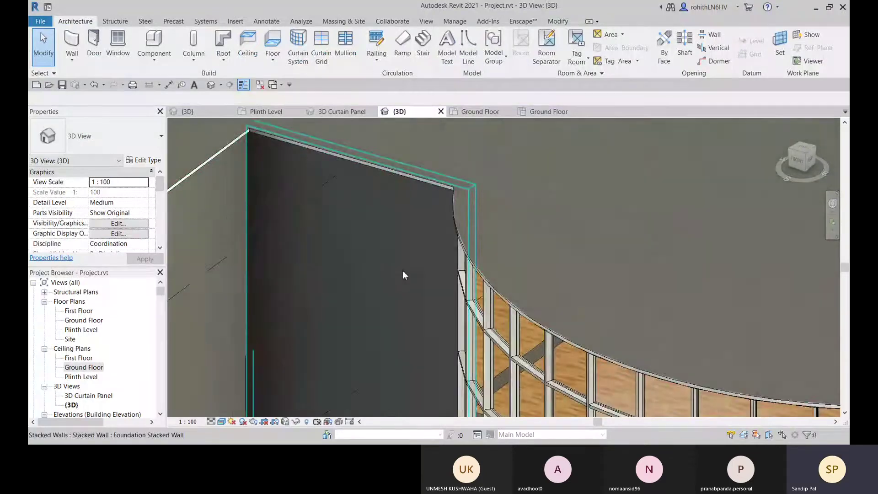
scroll(472, 283, down, 3)
shift+middle_drag(482, 301, 545, 339)
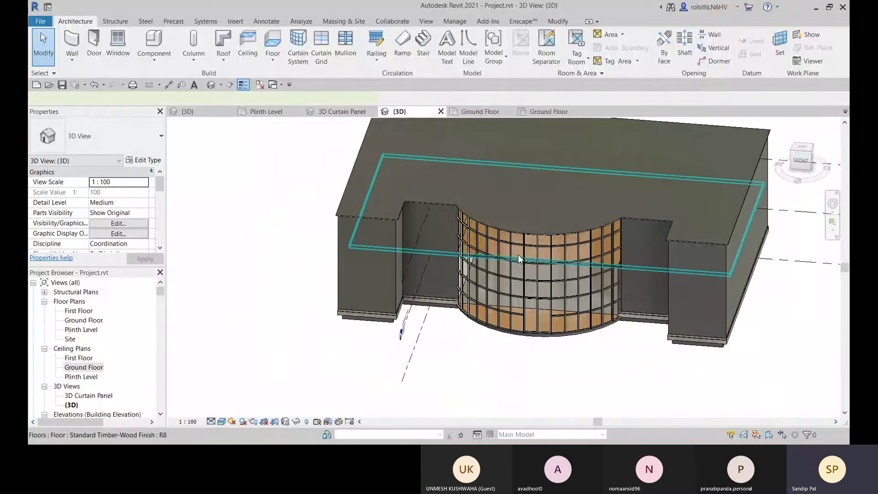
click(518, 259)
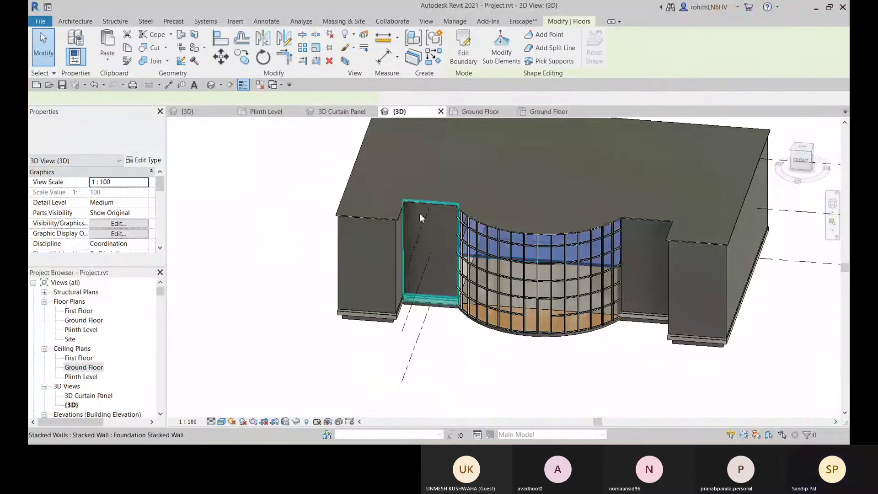
click(459, 52)
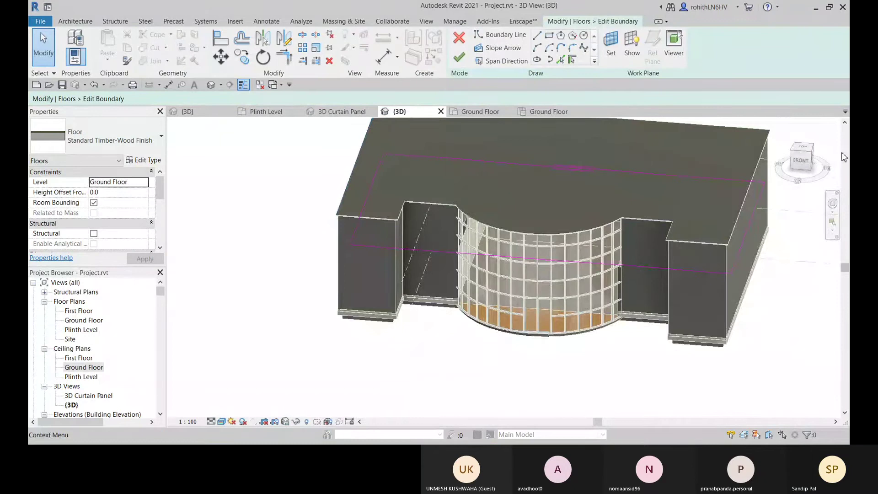
click(802, 149)
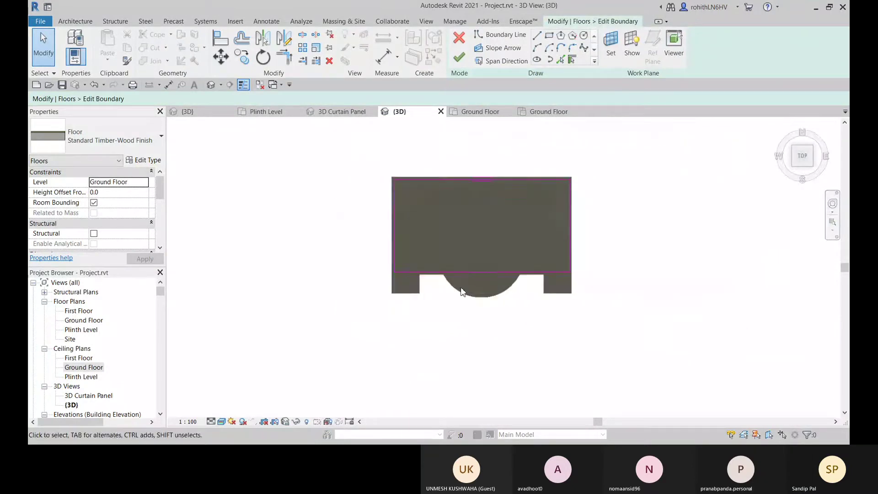
scroll(448, 279, up, 3)
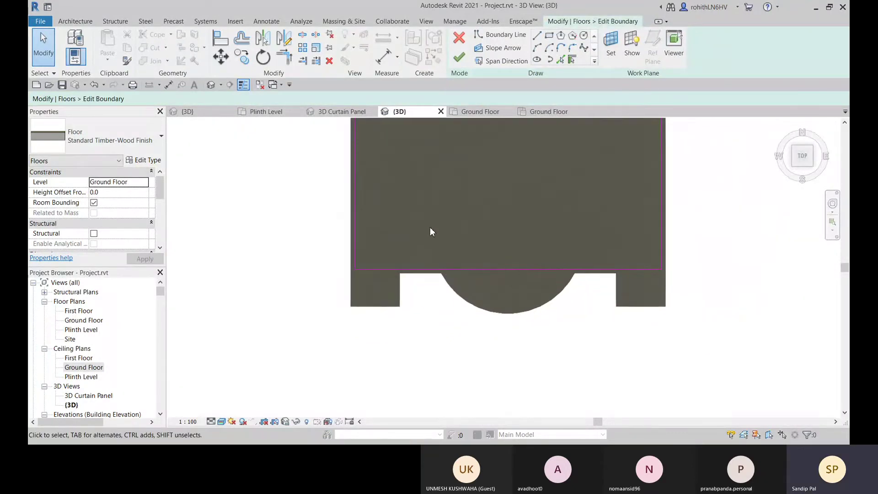
Step: Add a floor boundary arc by picking the ceiling's curved front edge with Pick Lines at 0 offset
click(561, 59)
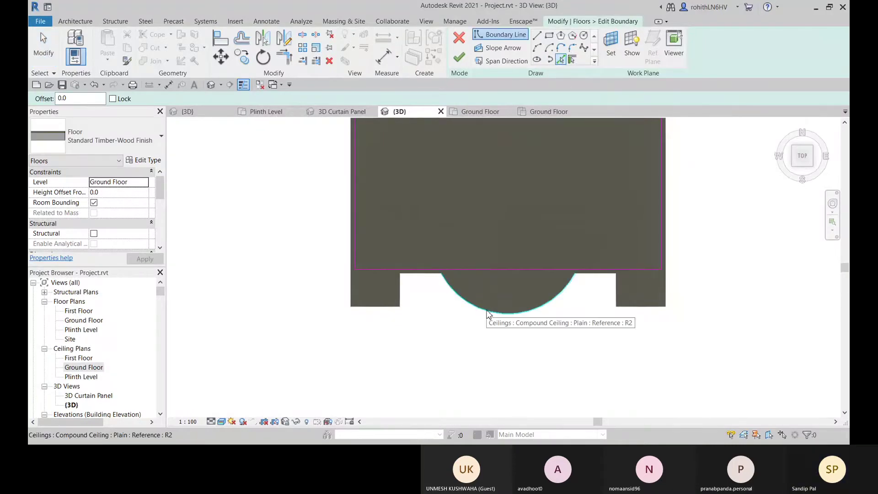
click(487, 314)
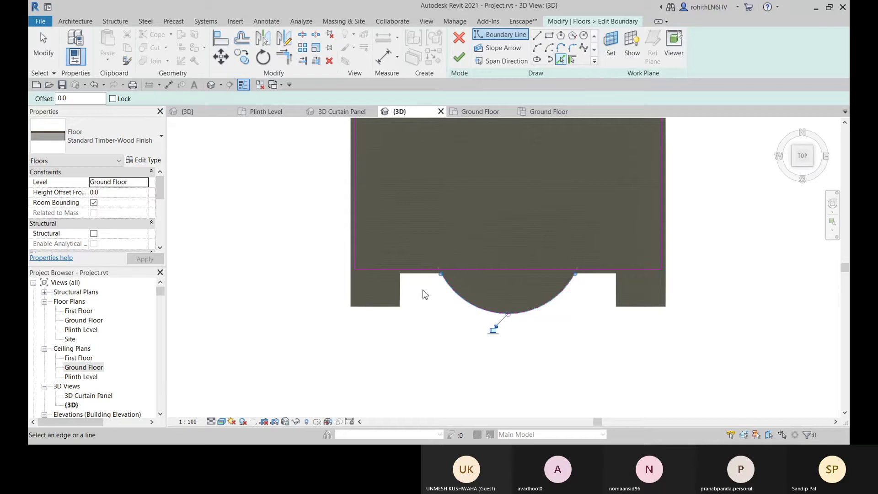
scroll(466, 282, up, 4)
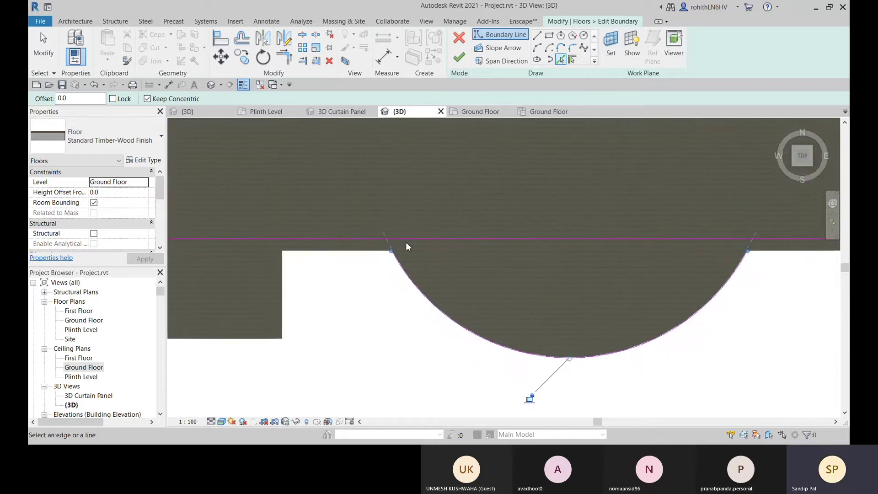
key(Escape)
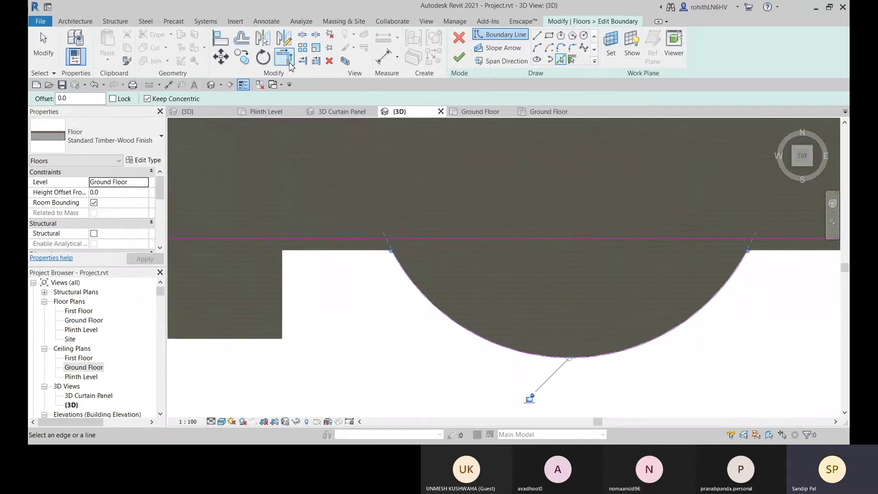
key(Escape)
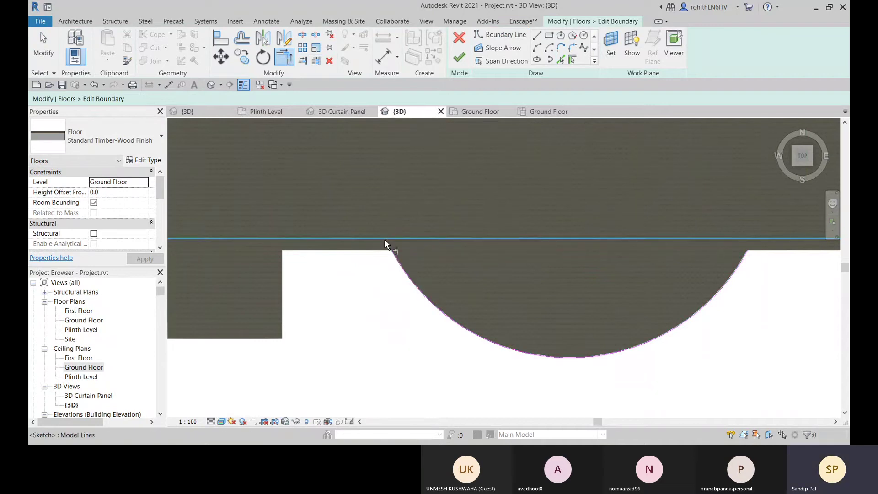
Step: Split the floor's straight front boundary line once near its middle, between the two ends of the curved edge
key(t)
key(r)
scroll(459, 263, down, 3)
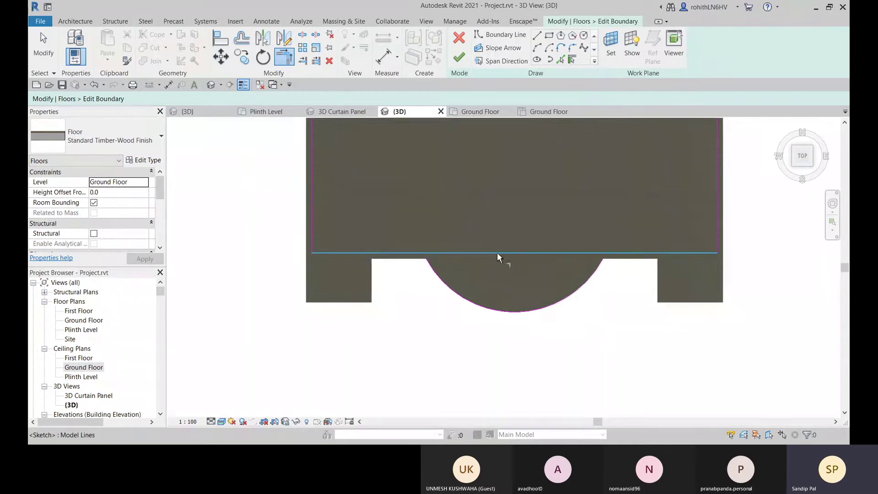
click(543, 252)
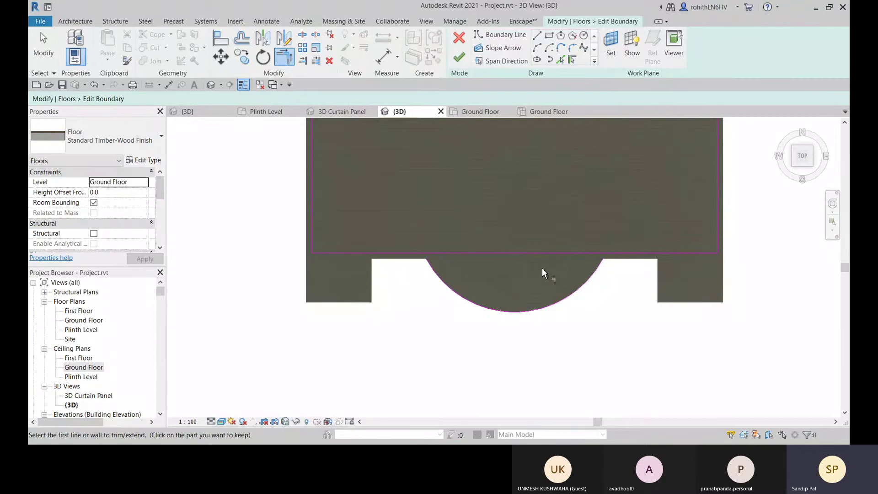
click(302, 40)
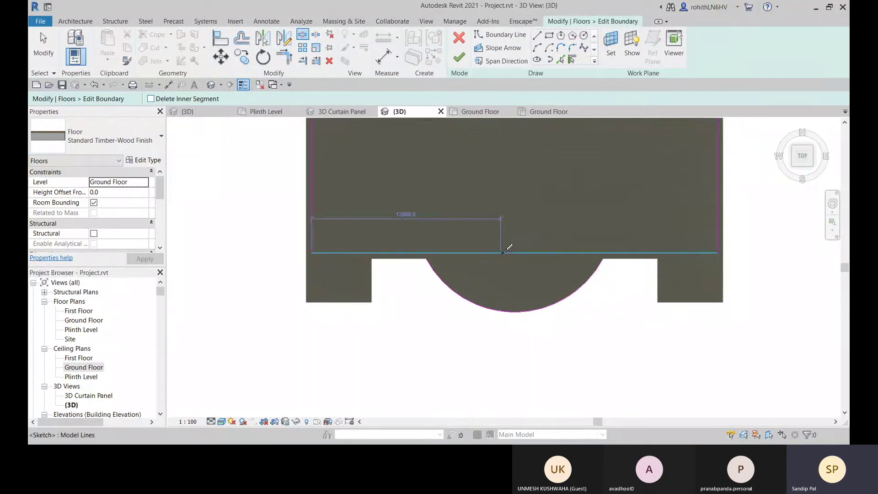
click(519, 253)
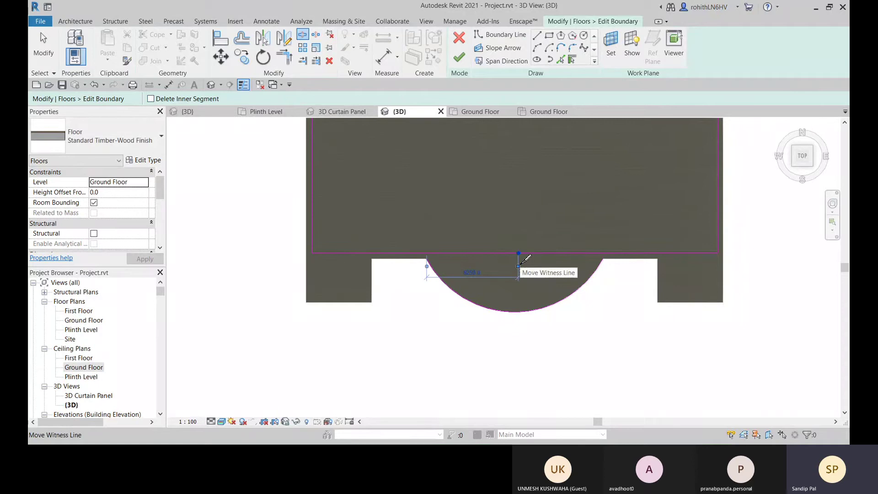
key(Escape)
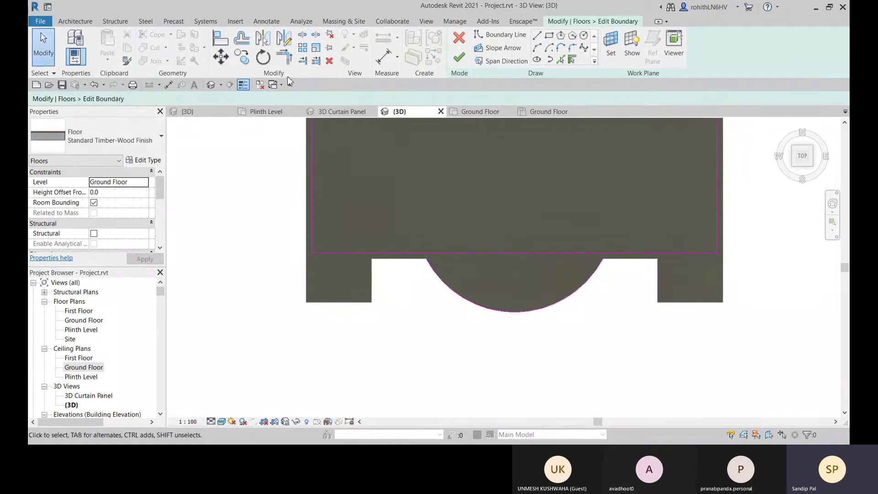
Step: Trim both halves of the split front boundary line to the ends of the floor's curved edge
click(284, 58)
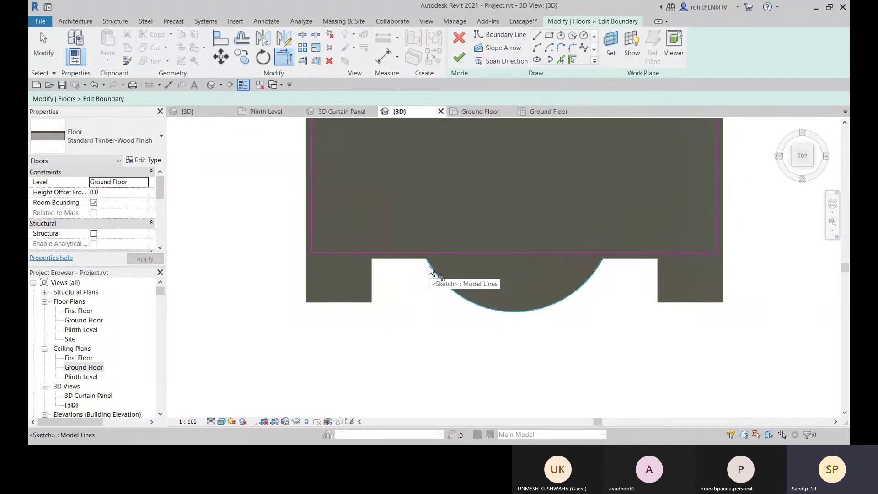
click(386, 253)
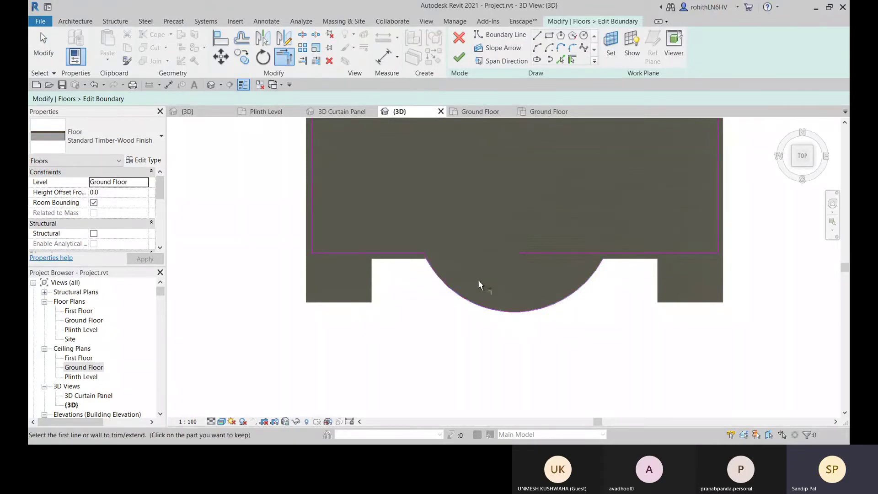
click(662, 253)
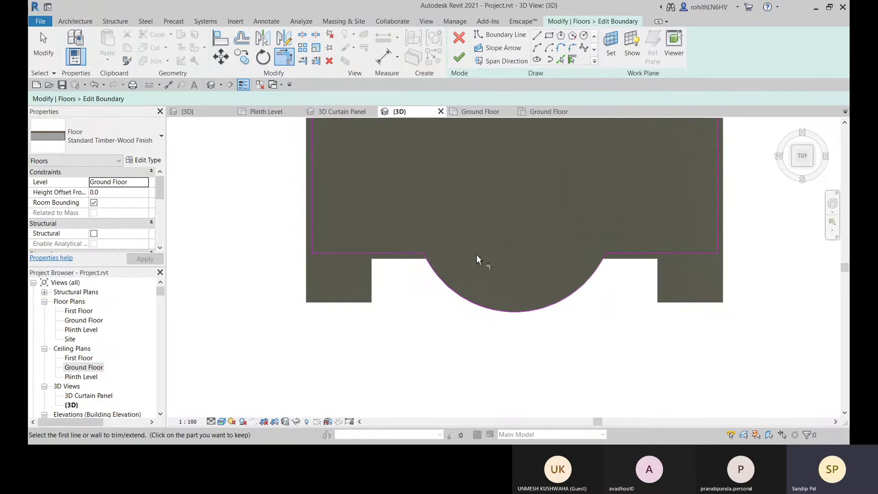
middle_drag(477, 260, 460, 292)
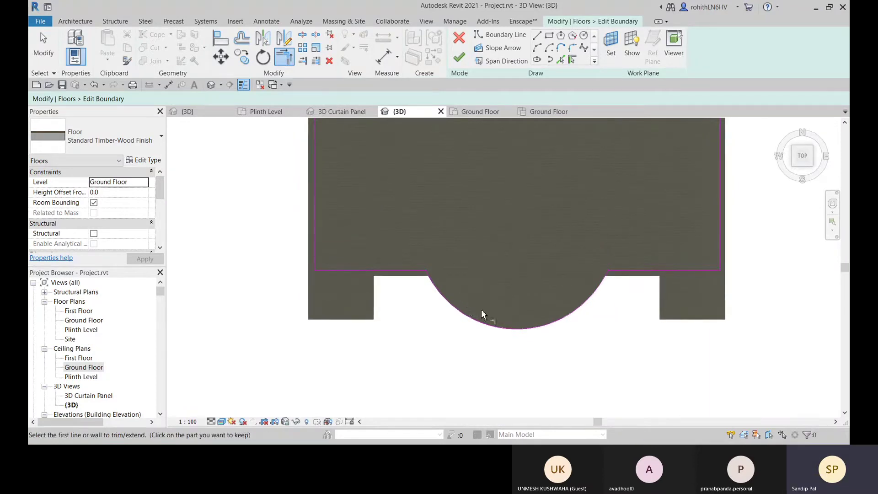
key(Escape)
key(Escape)
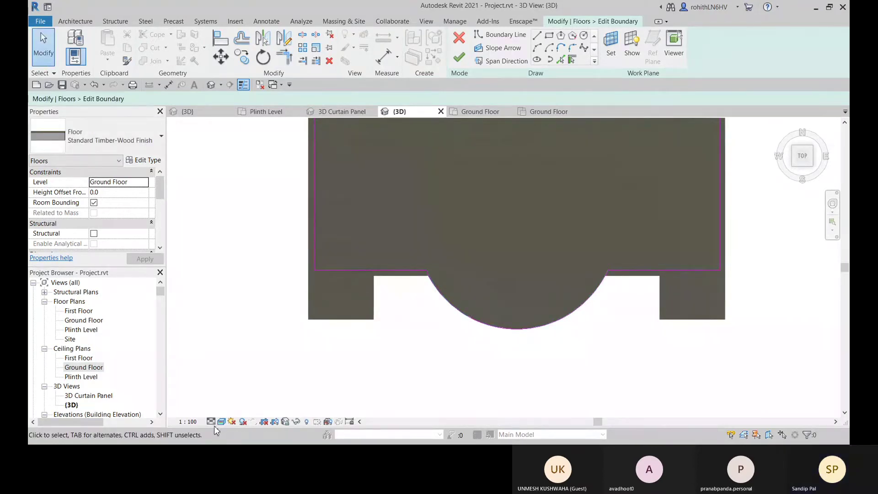
Step: Set the 3D view's visual style to Wireframe to work on the curved floor boundary
click(221, 421)
click(234, 366)
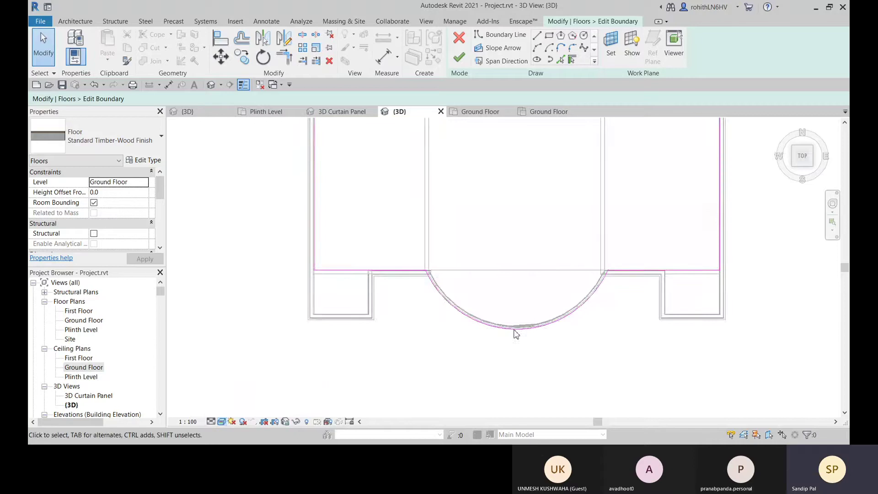
scroll(440, 305, up, 2)
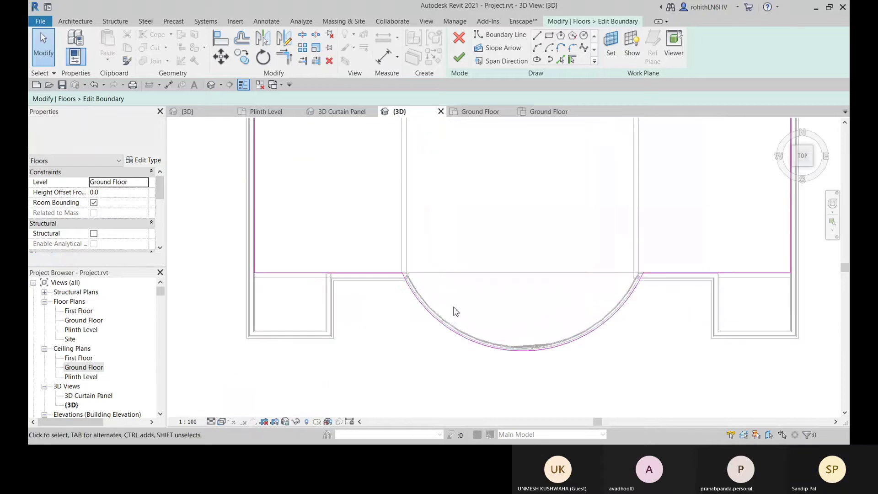
scroll(509, 352, up, 2)
Step: Try to fit the floor's boundary arc to the curtain wall by moving its edge and end point, and delete the arc
click(522, 349)
drag(522, 349, 526, 350)
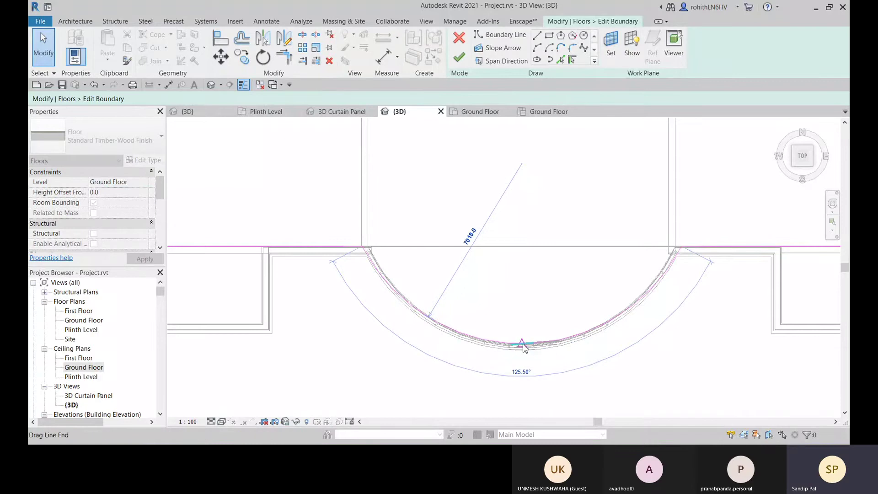
scroll(372, 280, up, 3)
scroll(338, 216, up, 3)
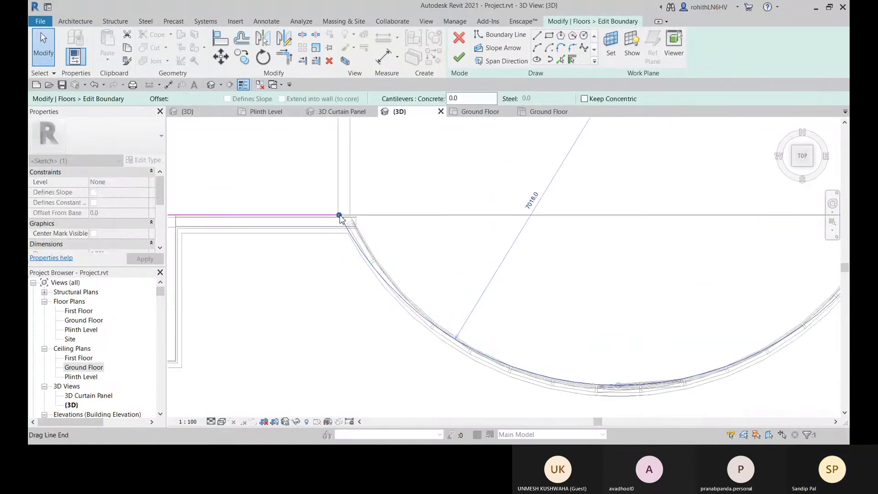
key(Return)
click(360, 213)
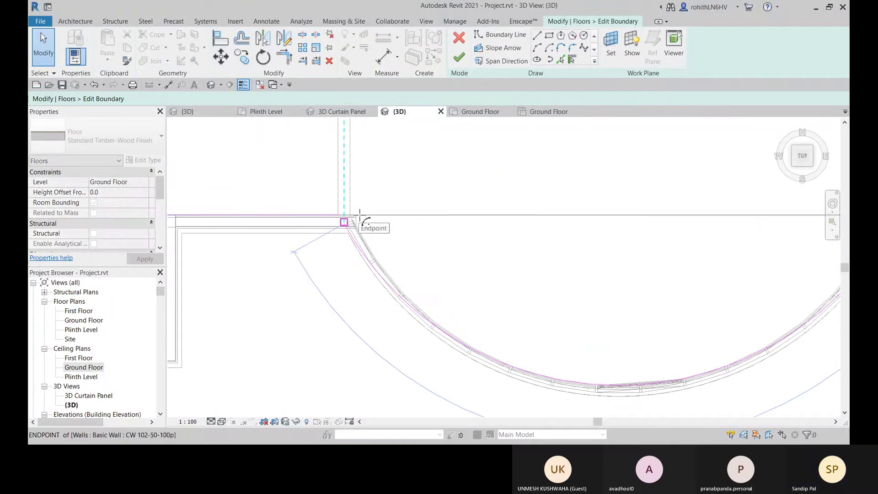
drag(367, 213, 367, 213)
scroll(422, 255, down, 1)
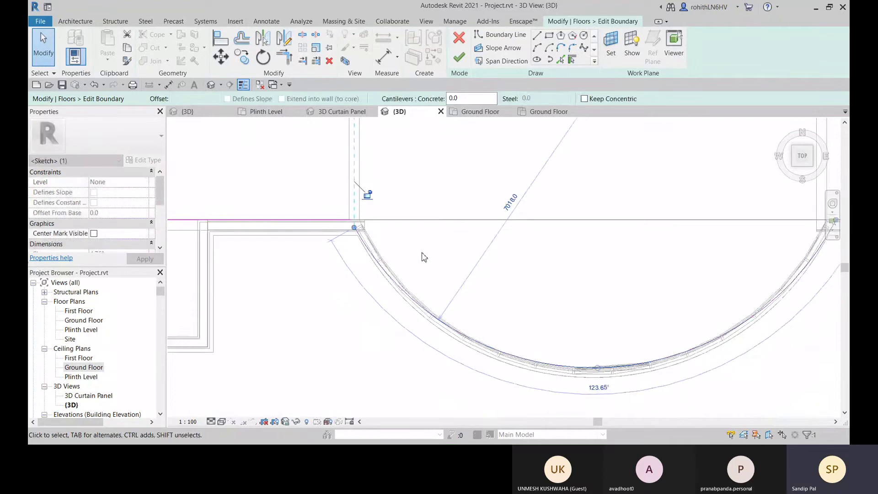
key(Escape)
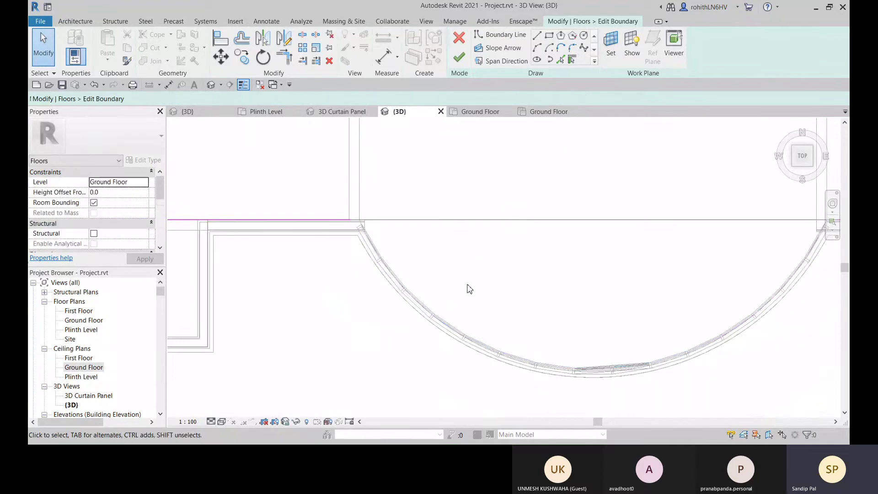
Step: Add a new floor boundary arc along the curved curtain wall's grid line with Pick Lines at 0.0 offset
scroll(467, 288, down, 2)
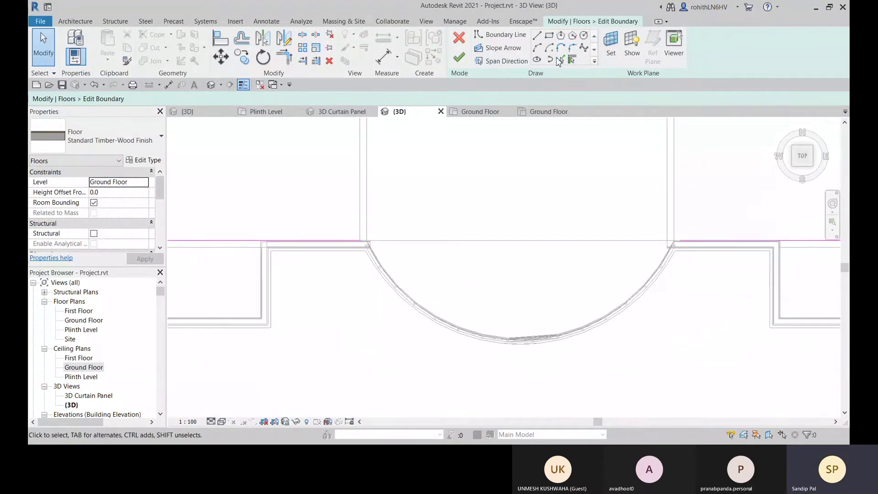
click(561, 60)
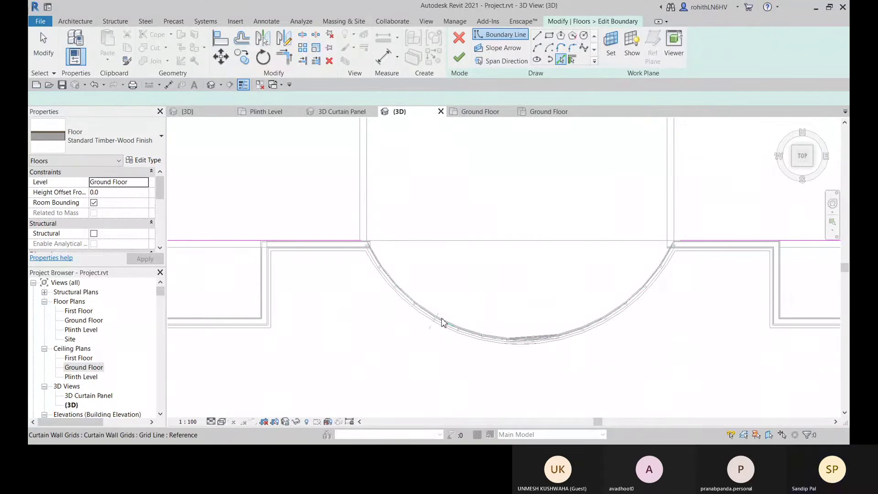
scroll(441, 322, up, 3)
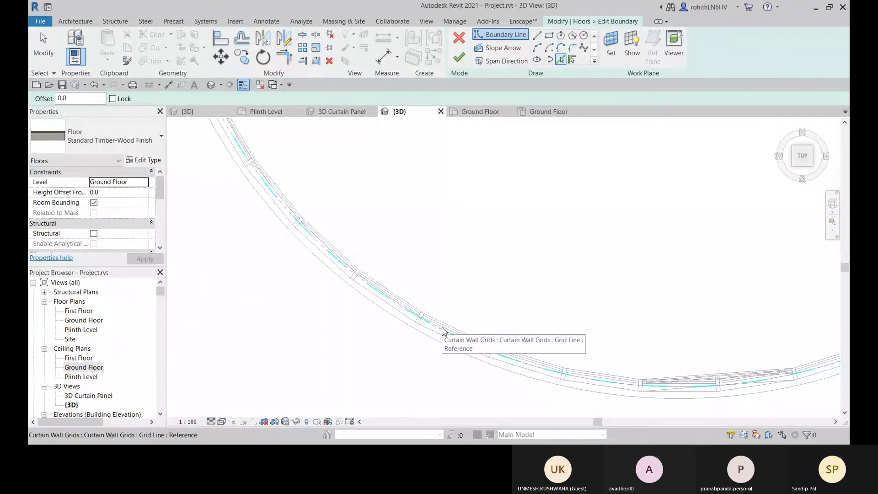
click(442, 332)
scroll(482, 279, down, 3)
scroll(327, 188, up, 2)
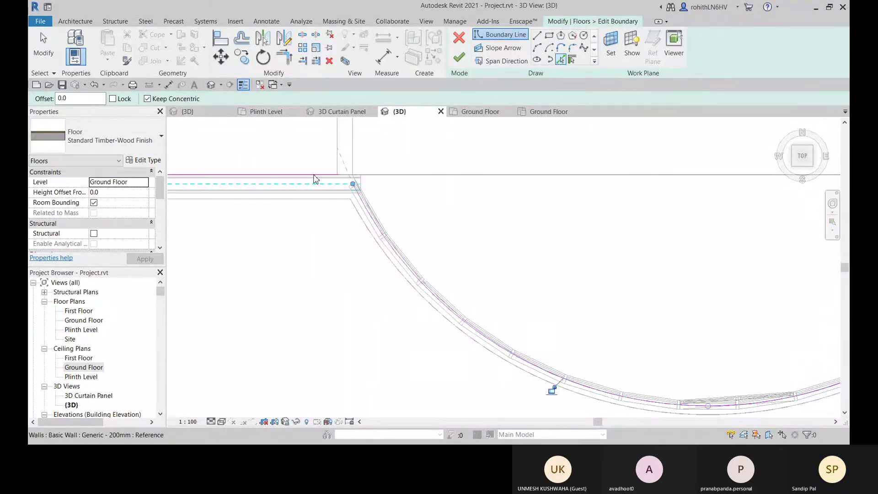
Step: Trim the new curtain wall arc and the straight front boundary lines into closed corners on both sides
click(284, 57)
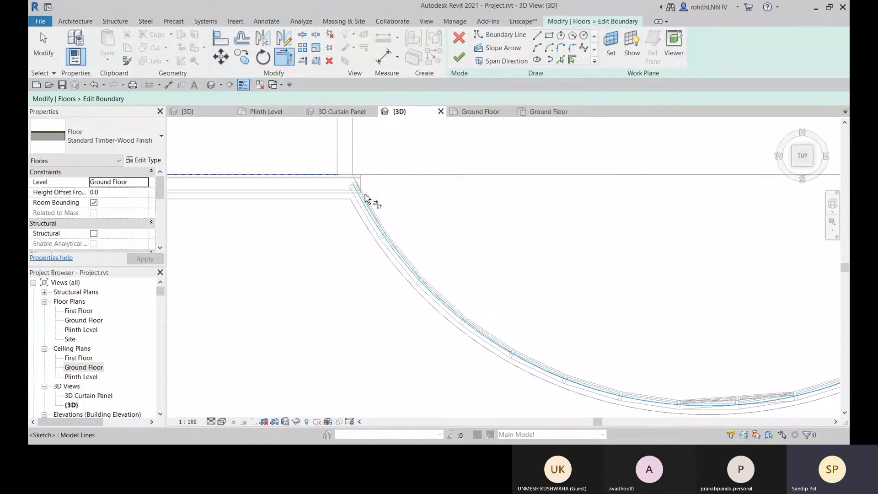
scroll(465, 231, down, 3)
middle_drag(464, 231, 406, 269)
scroll(572, 264, up, 1)
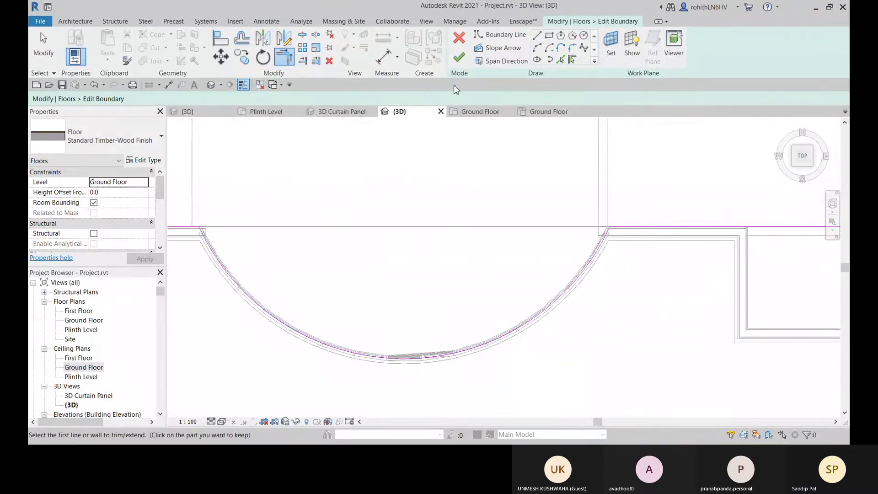
Step: Finish the floor boundary edit without saving the project, attach the walls to the floor's bottom and unjoin the conflicting elements
click(458, 57)
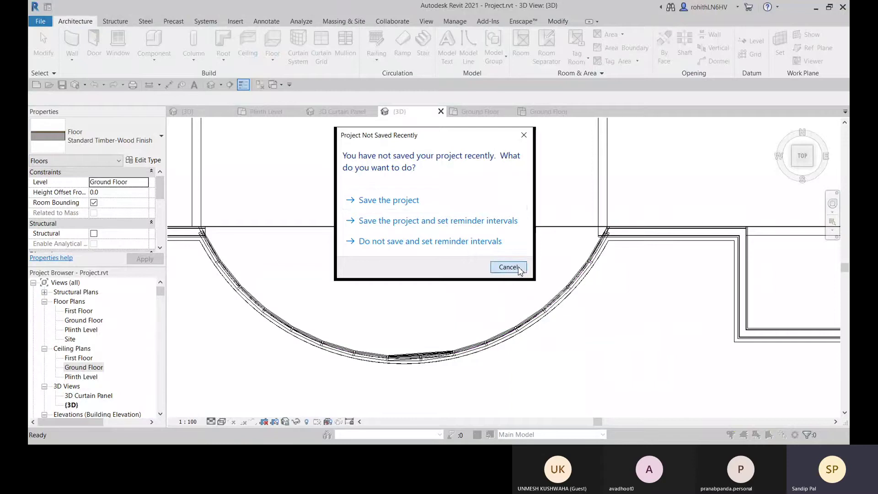
click(518, 269)
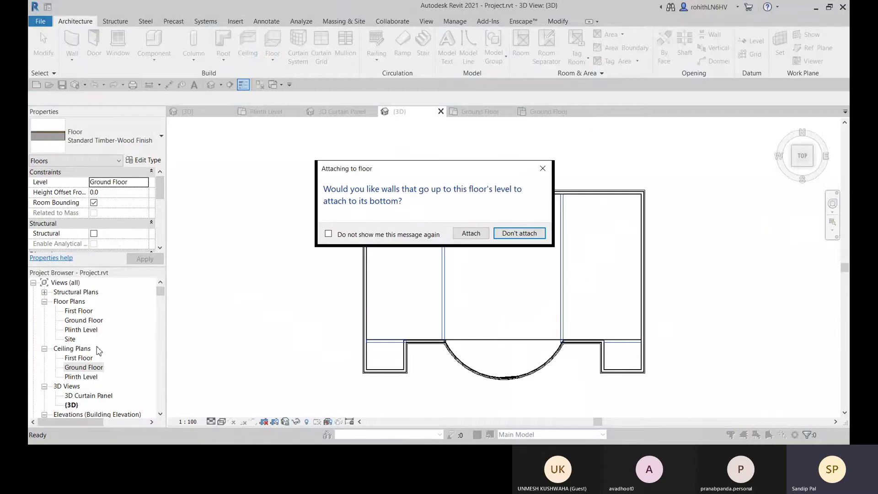
click(471, 234)
scroll(417, 354, up, 5)
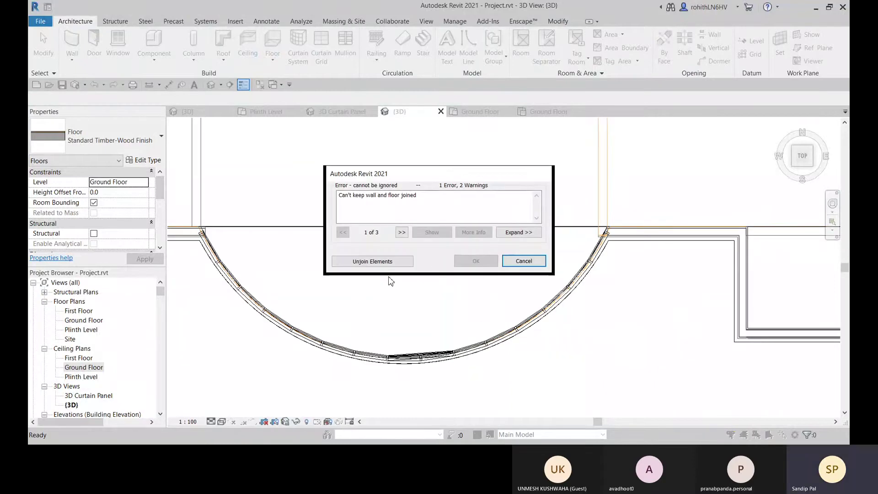
click(373, 261)
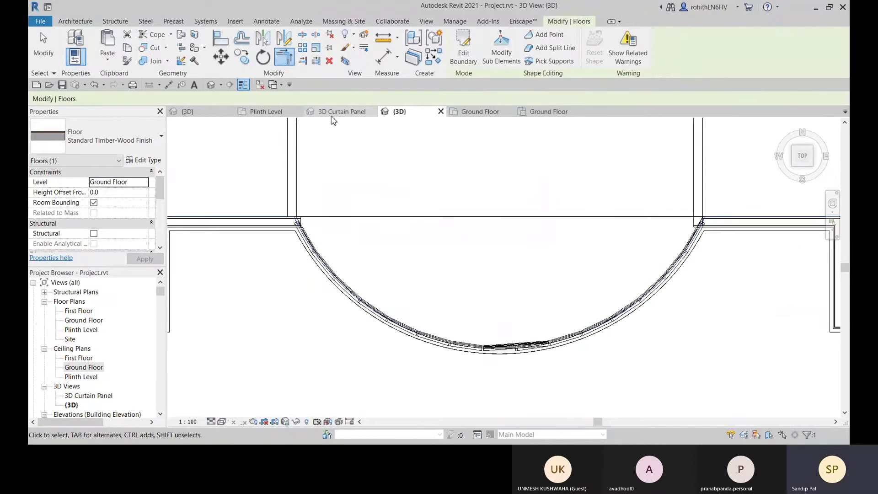
Step: Return the model to the isometric home view and set its visual style to Realistic
key(Escape)
click(785, 130)
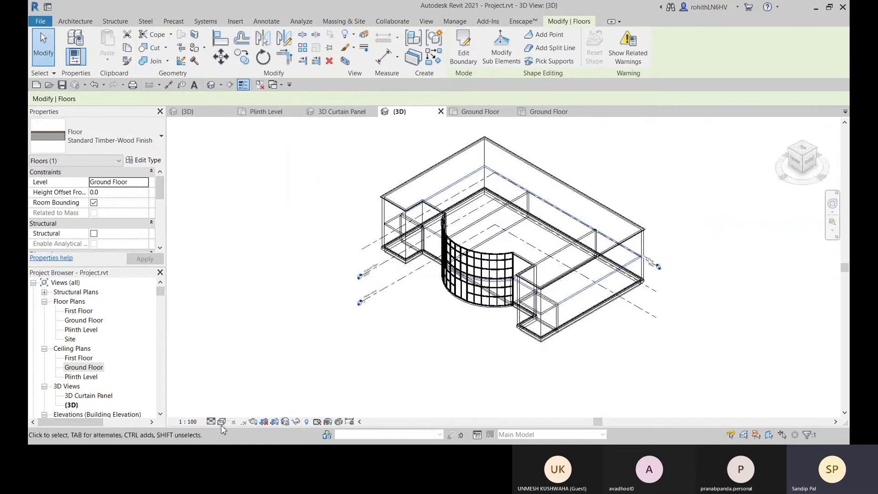
click(221, 421)
click(243, 401)
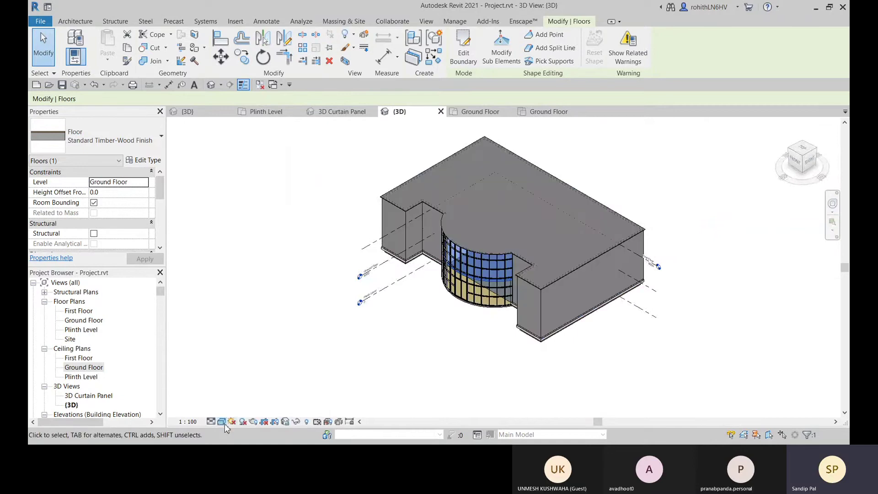
click(221, 422)
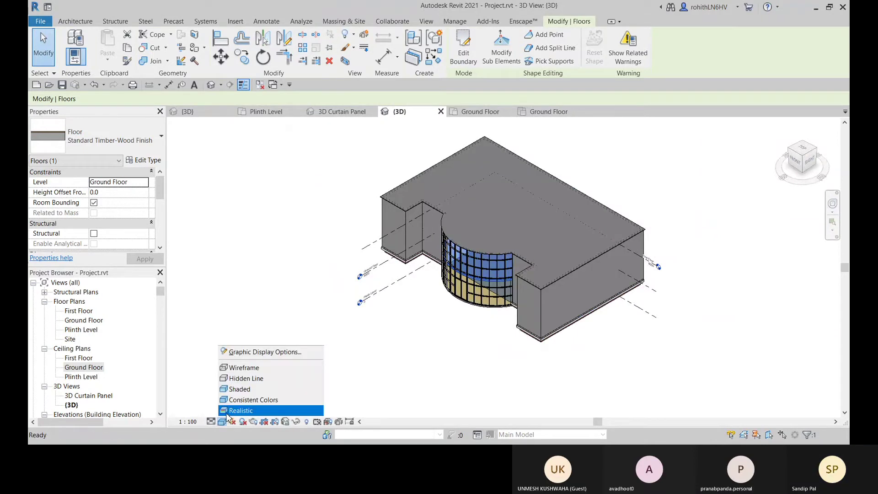
click(269, 407)
click(458, 353)
Step: Examine the timber floor behind the curved curtain wall, the ceiling and the plinth edges from several angles
scroll(474, 275, up, 5)
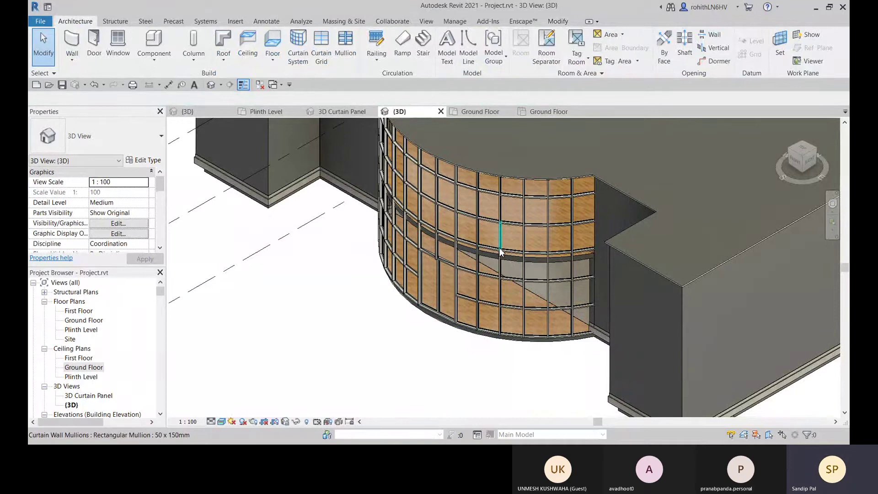
shift+middle_drag(511, 261, 526, 363)
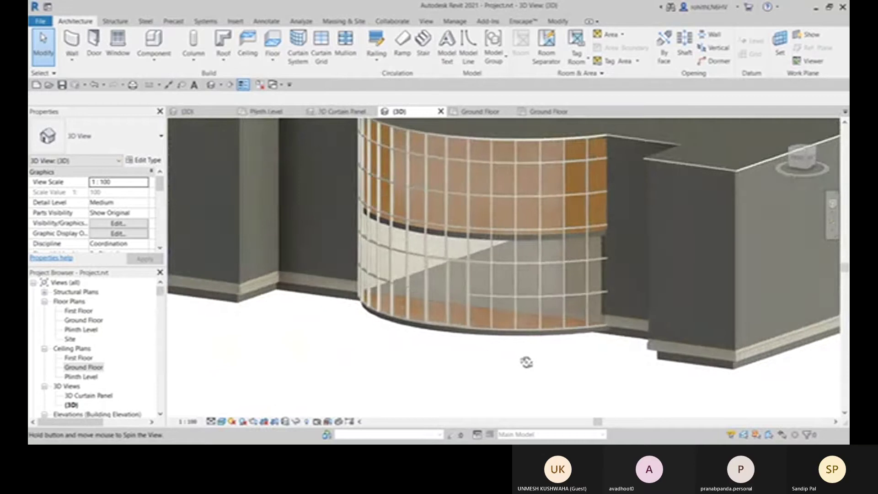
scroll(525, 372, down, 3)
shift+middle_drag(465, 381, 557, 398)
shift+middle_drag(476, 396, 500, 412)
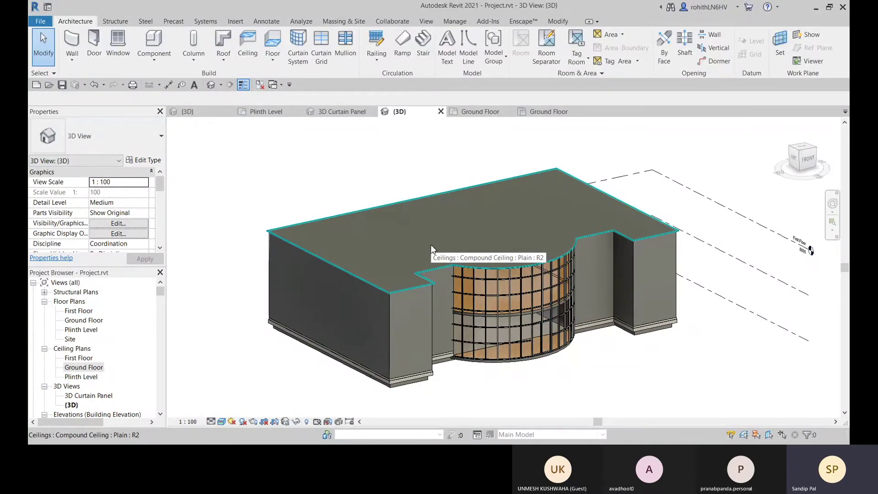
shift+middle_drag(367, 315, 339, 363)
scroll(411, 302, up, 7)
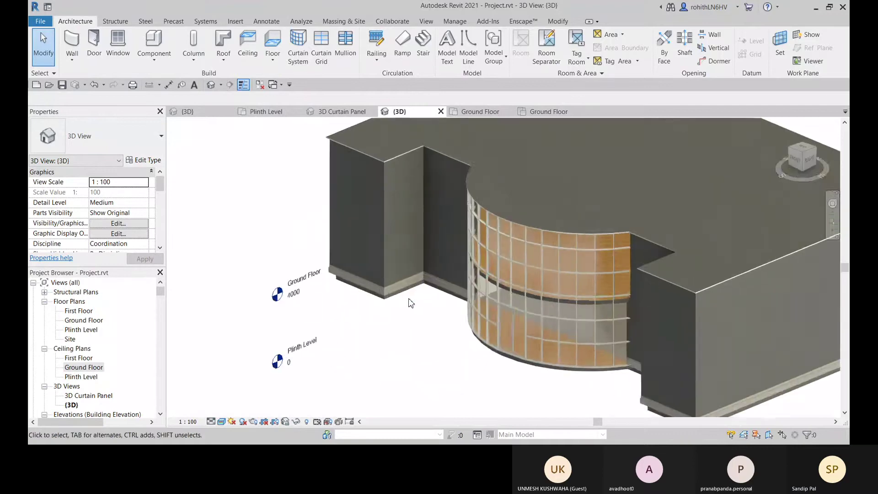
shift+middle_drag(402, 299, 406, 301)
scroll(414, 292, down, 8)
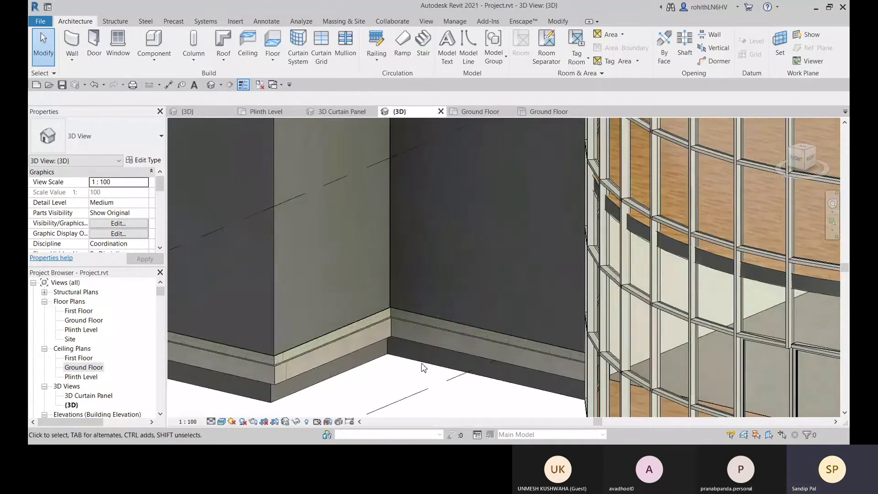
Step: Review the building's massing from both front sides and check the constraints of the ceiling over the upper storey
scroll(466, 369, down, 8)
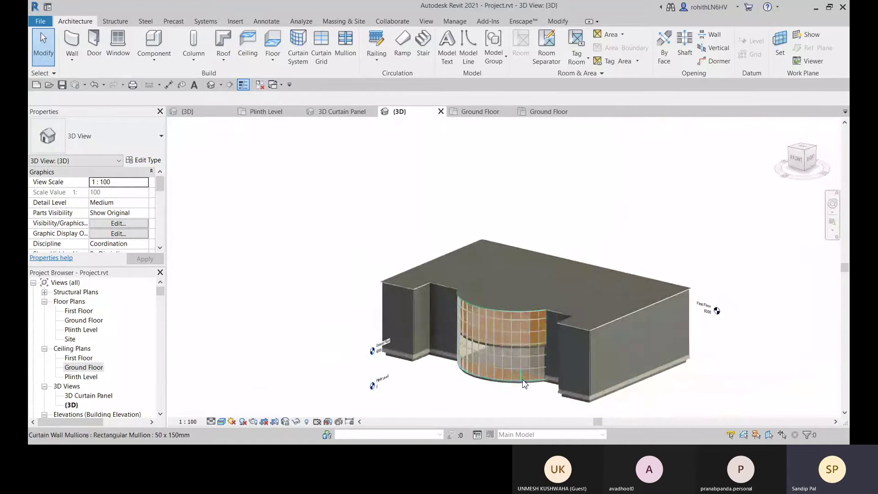
shift+middle_drag(524, 383, 589, 338)
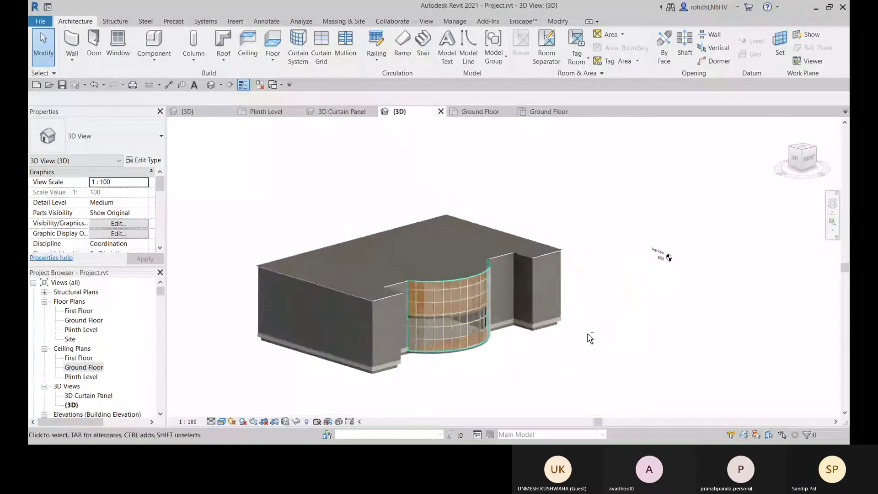
scroll(241, 329, down, 1)
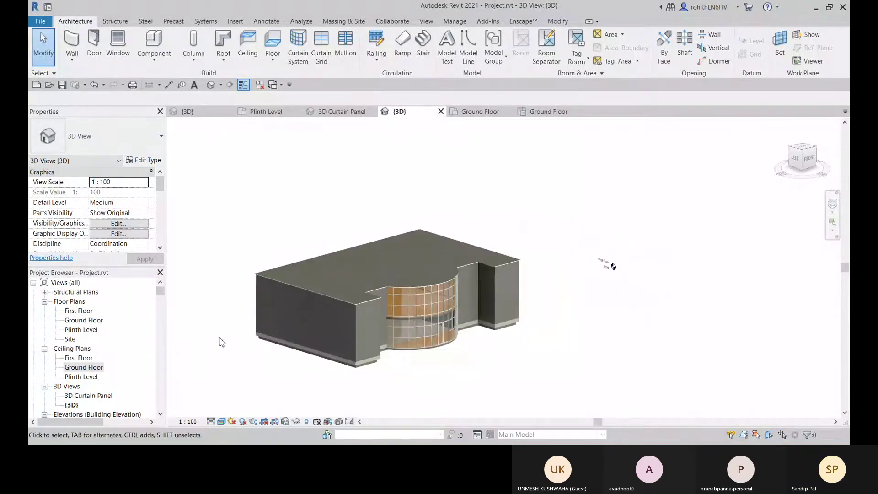
middle_drag(221, 342, 290, 337)
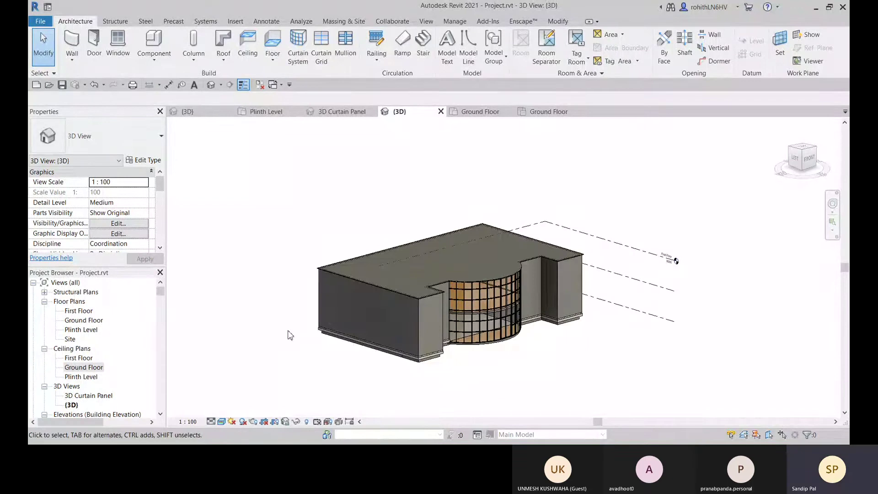
click(440, 259)
shift+middle_drag(563, 297, 442, 310)
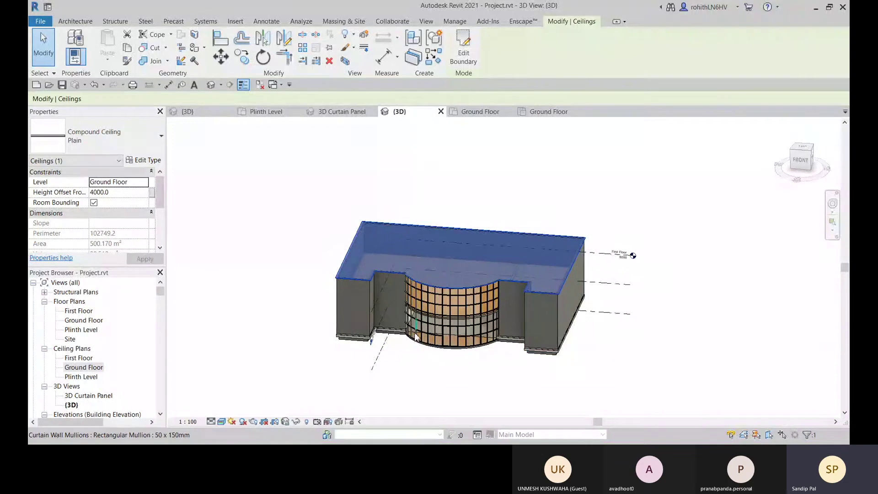
shift+middle_drag(415, 338, 531, 304)
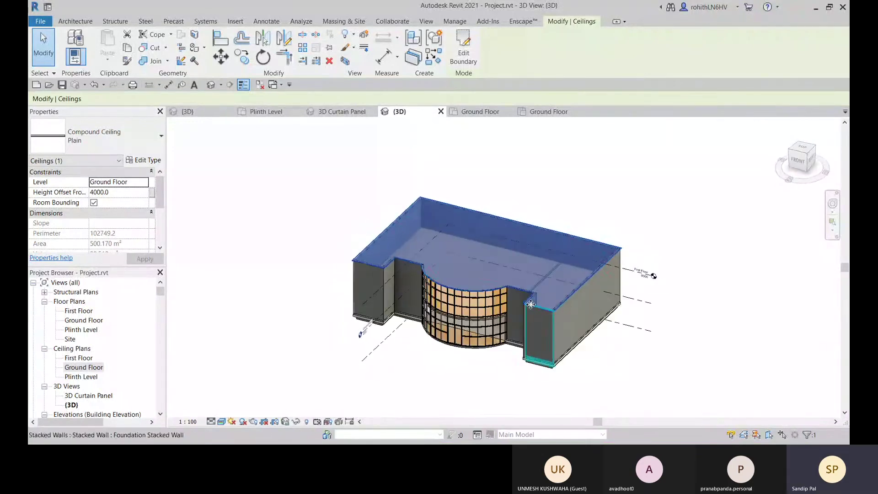
scroll(472, 327, up, 3)
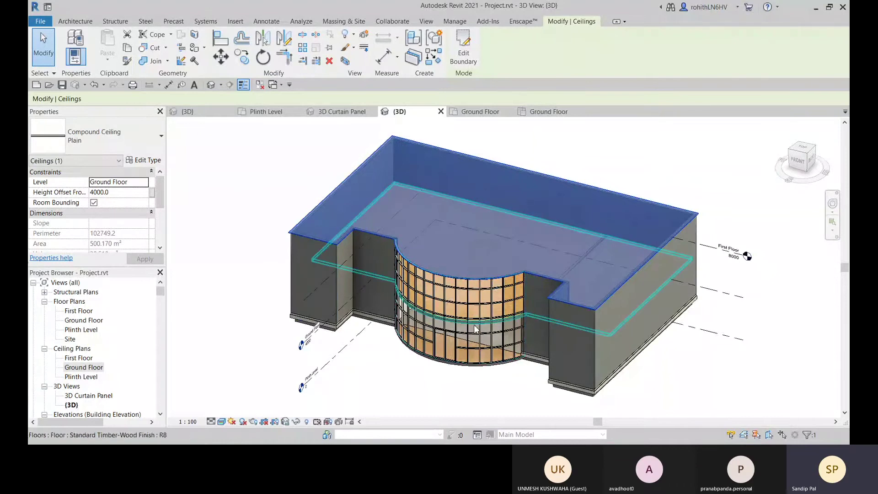
Step: Compare the constraints of the timber floor behind the curved curtain wall with those of the ceiling above it
click(458, 324)
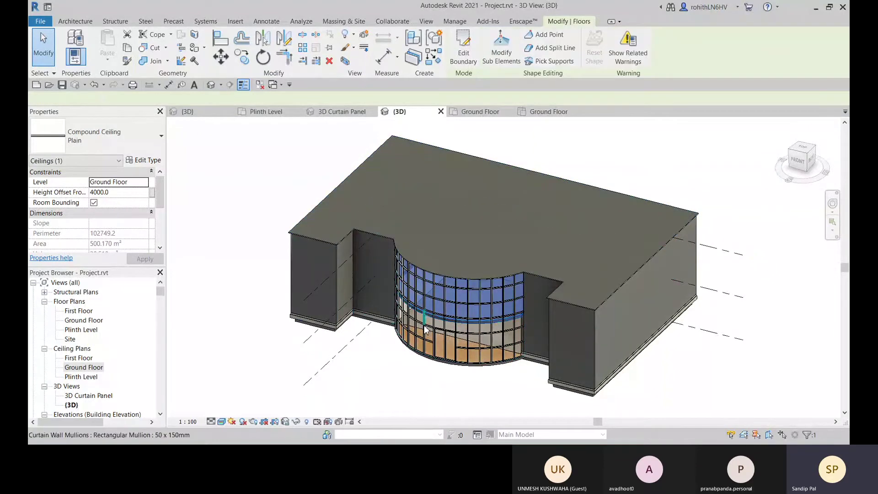
shift+middle_drag(461, 342, 450, 305)
scroll(448, 306, up, 3)
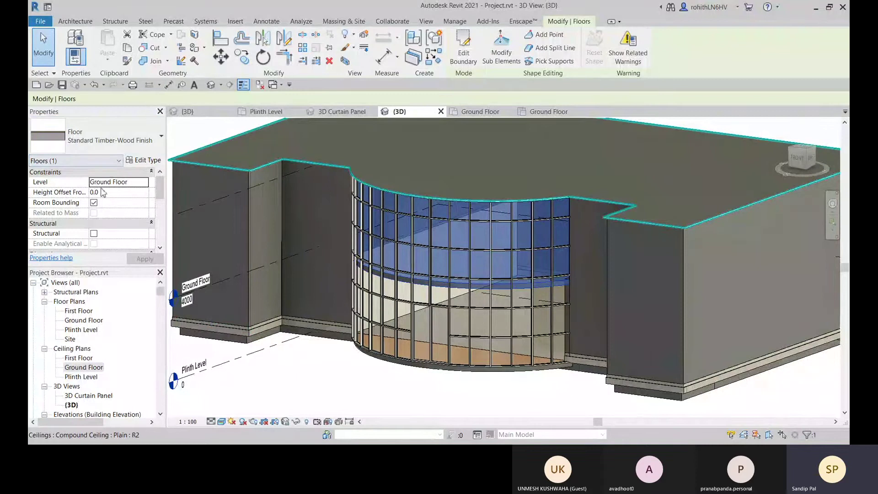
click(89, 22)
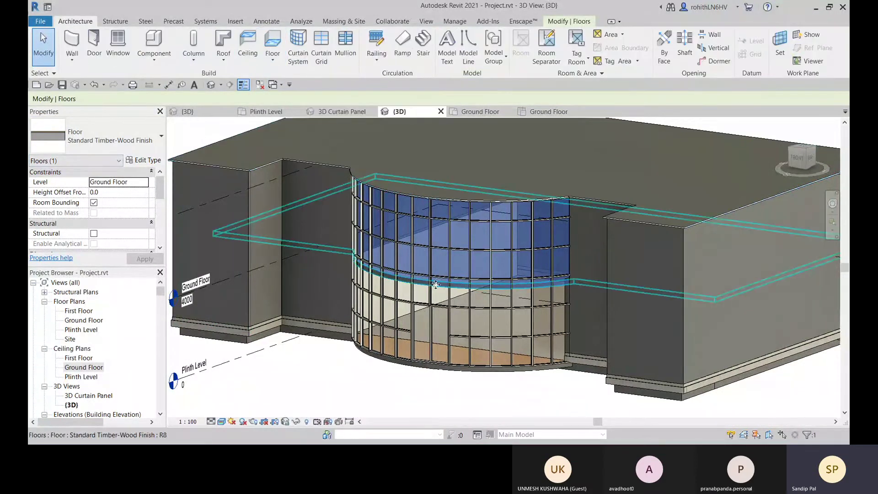
click(361, 170)
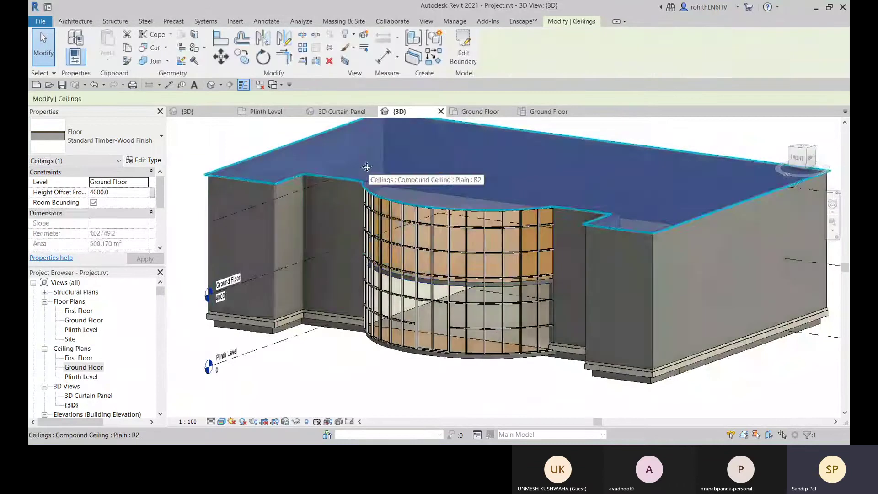
Step: Select all instances of the Foundation Stacked Wall in the entire project and set their top constraint to Up to level: Ground Floor
middle_drag(326, 251, 422, 239)
scroll(247, 225, down, 4)
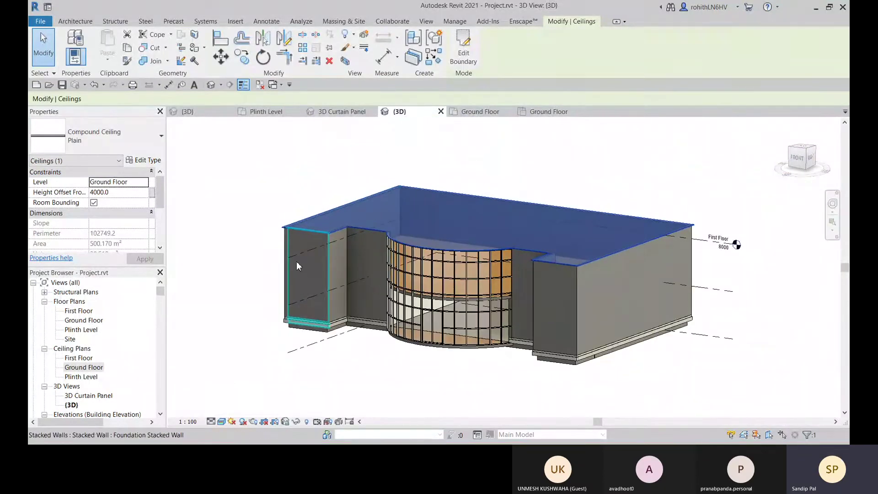
shift+middle_drag(682, 274, 609, 237)
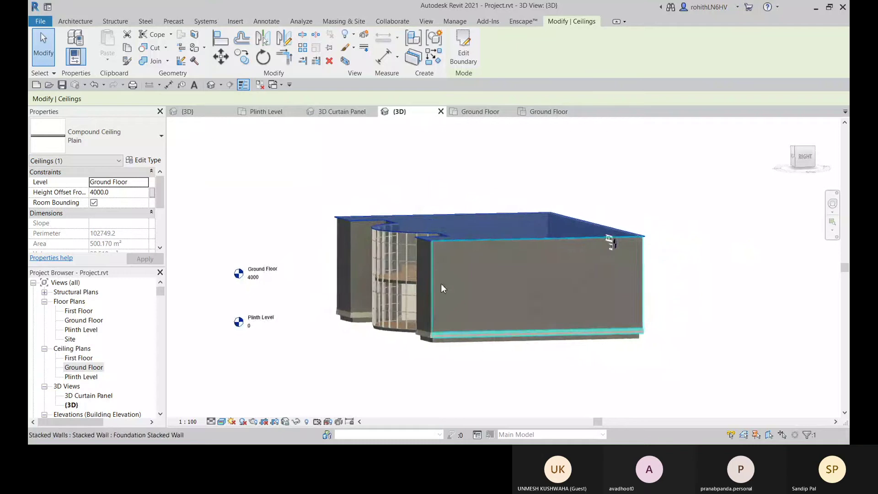
click(348, 240)
shift+middle_drag(308, 283, 256, 280)
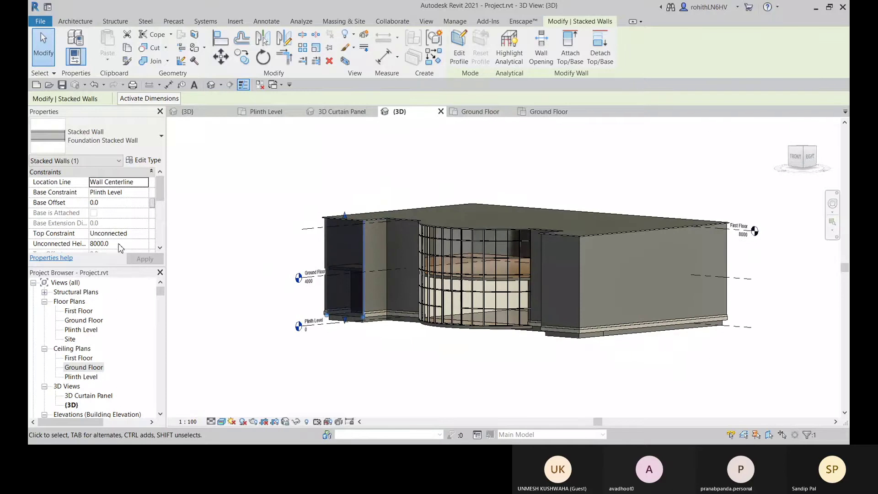
right_click(300, 178)
mouse_move(402, 310)
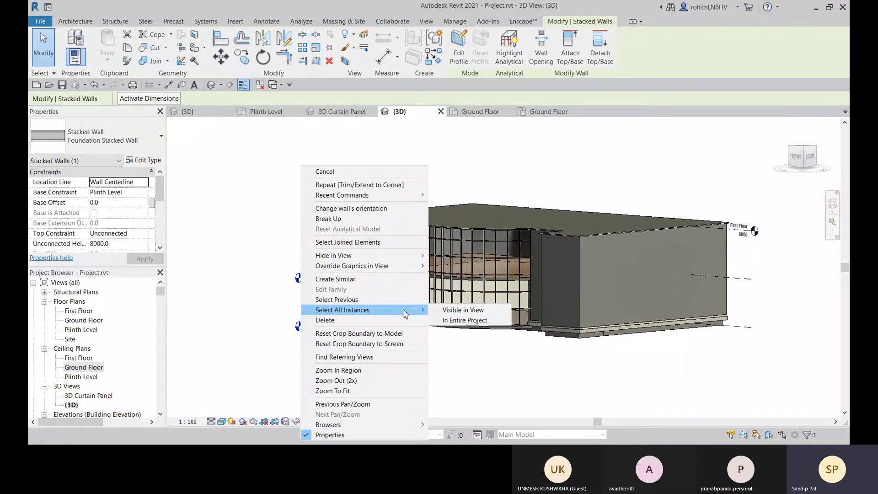
click(466, 320)
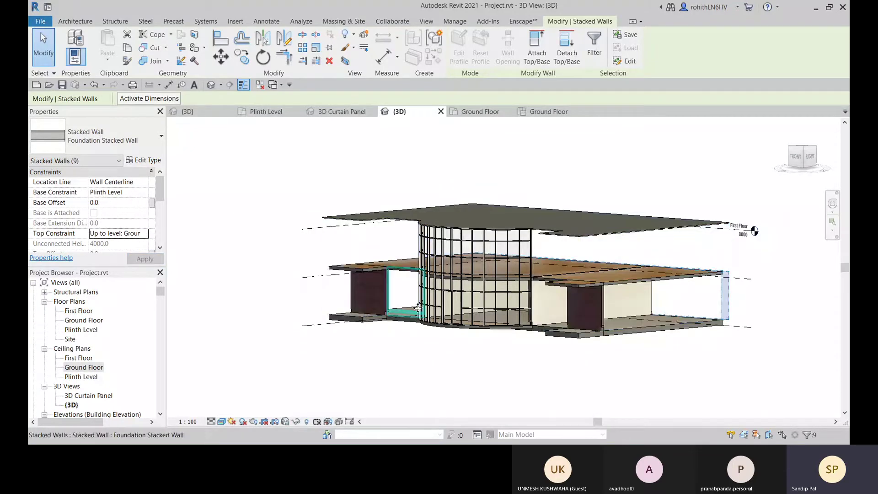
shift+middle_drag(402, 341, 545, 391)
click(465, 383)
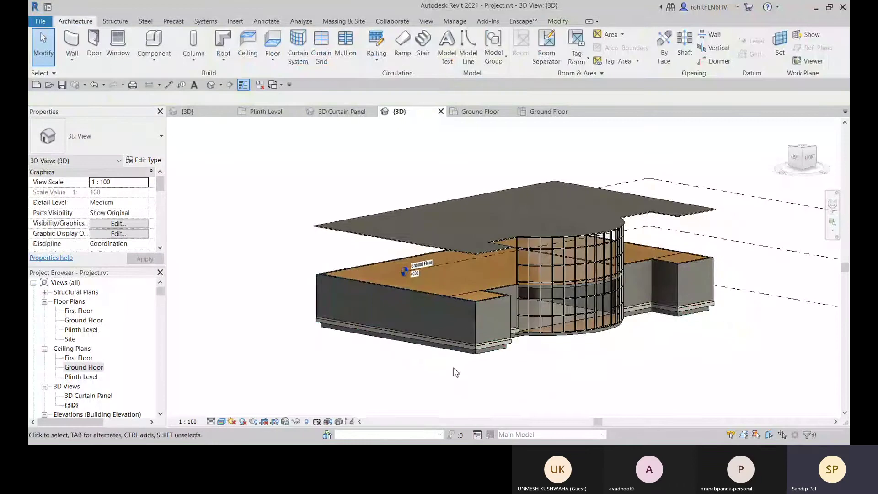
Step: Examine the lowered stacked walls, exposed timber floor and overhead ceiling from both front sides
shift+middle_drag(478, 326, 551, 324)
shift+middle_drag(657, 326, 589, 342)
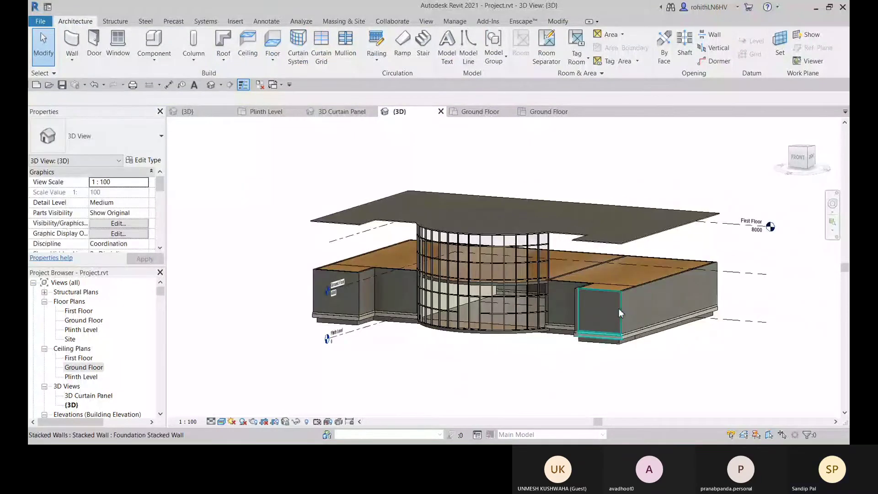
scroll(579, 280, up, 6)
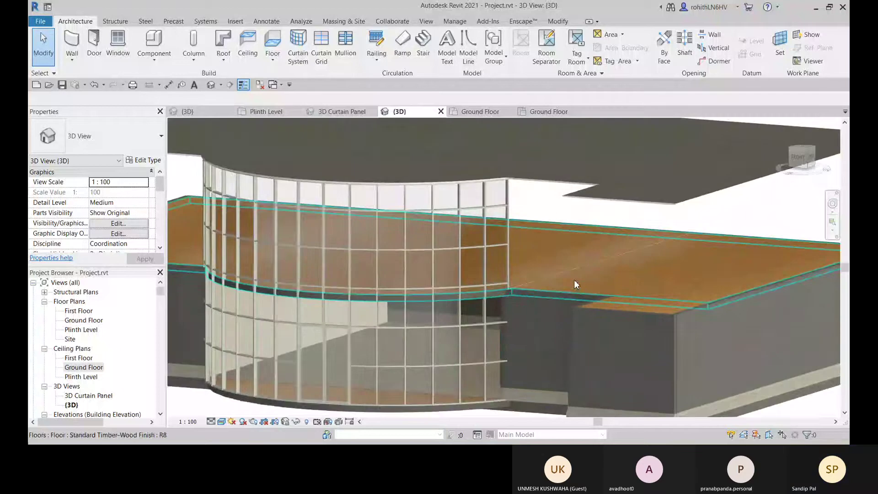
scroll(600, 265, down, 6)
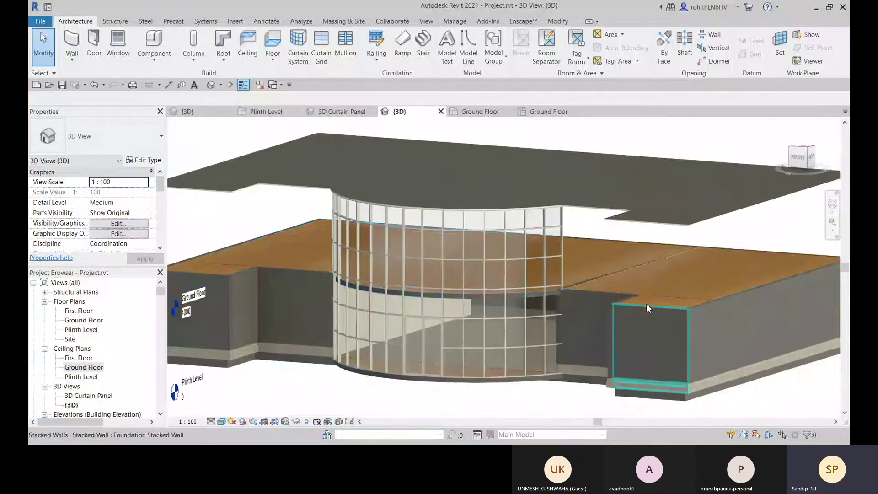
shift+middle_drag(646, 304, 571, 313)
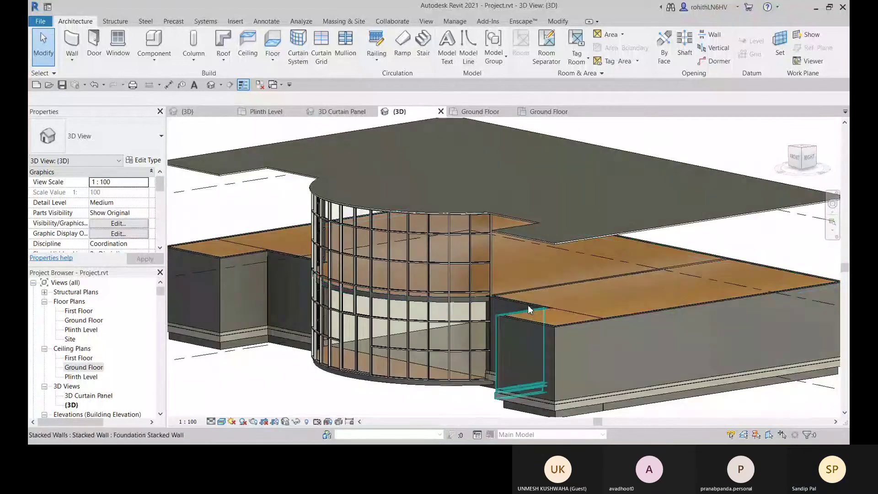
Step: Examine the junction where the curved curtain wall, the interior wall and the recessed stacked wall meet the timber floor
scroll(527, 294, up, 4)
scroll(527, 294, up, 2)
middle_drag(528, 289, 592, 247)
scroll(675, 234, down, 3)
scroll(592, 247, up, 5)
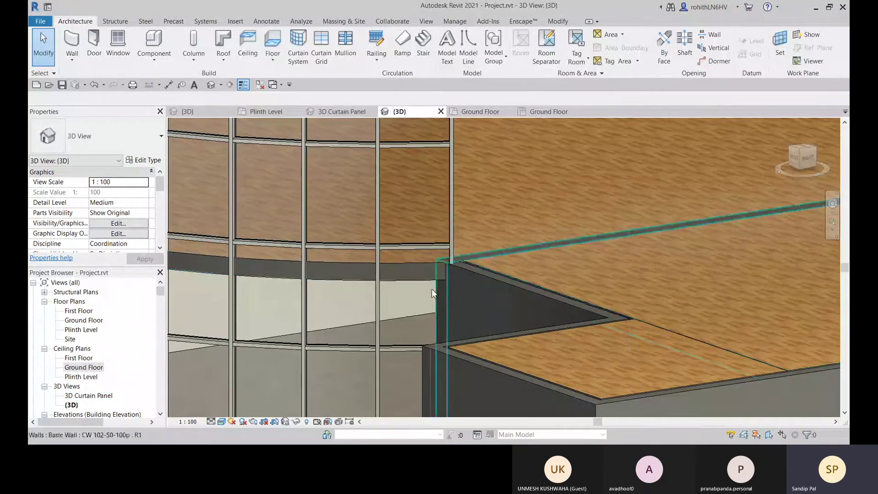
scroll(526, 290, down, 5)
scroll(532, 291, down, 3)
mouse_move(532, 291)
shift+middle_down()
mouse_move(532, 305)
mouse_move(551, 317)
mouse_move(525, 302)
shift+middle_up()
scroll(567, 284, up, 5)
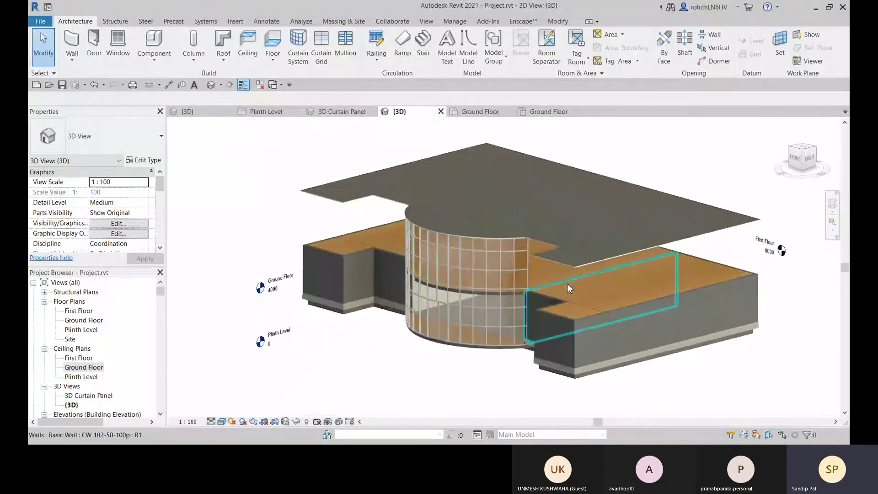
scroll(535, 292, up, 4)
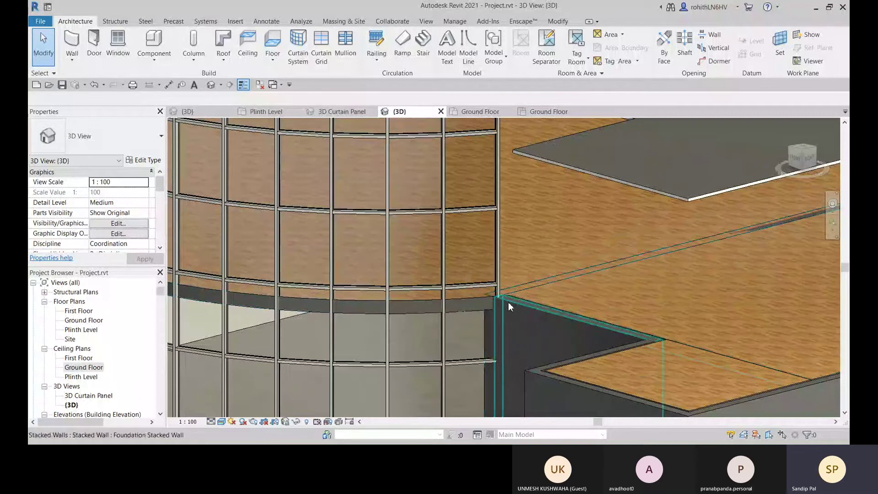
scroll(527, 290, down, 8)
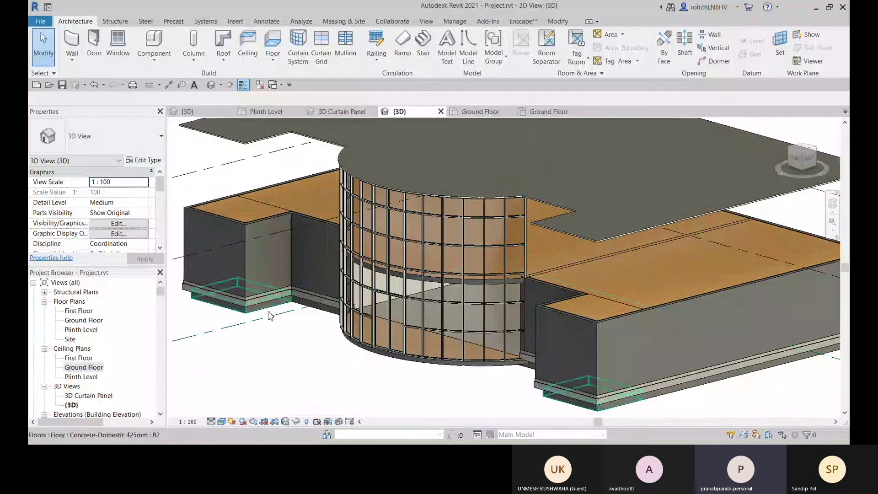
Step: Inspect the CW 102-50-100p interior wall that ends at the curved curtain wall and check its constraints
scroll(268, 242, up, 5)
middle_drag(653, 317, 554, 273)
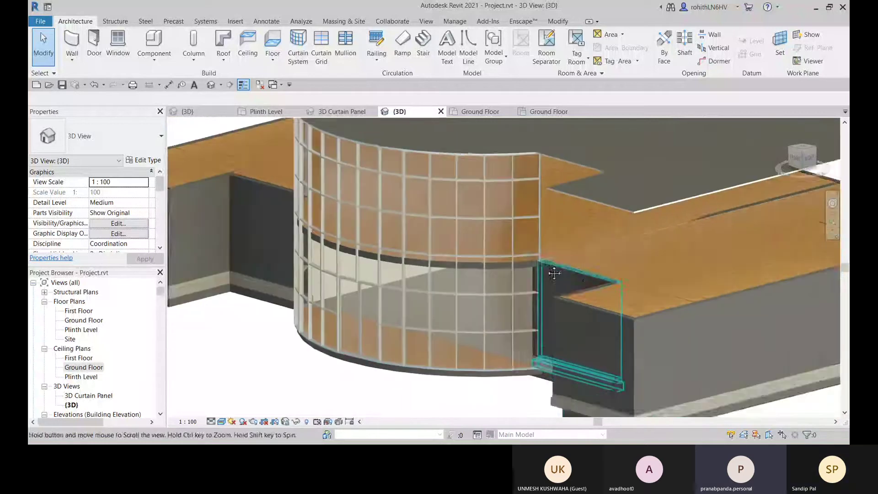
scroll(528, 248, up, 4)
click(528, 248)
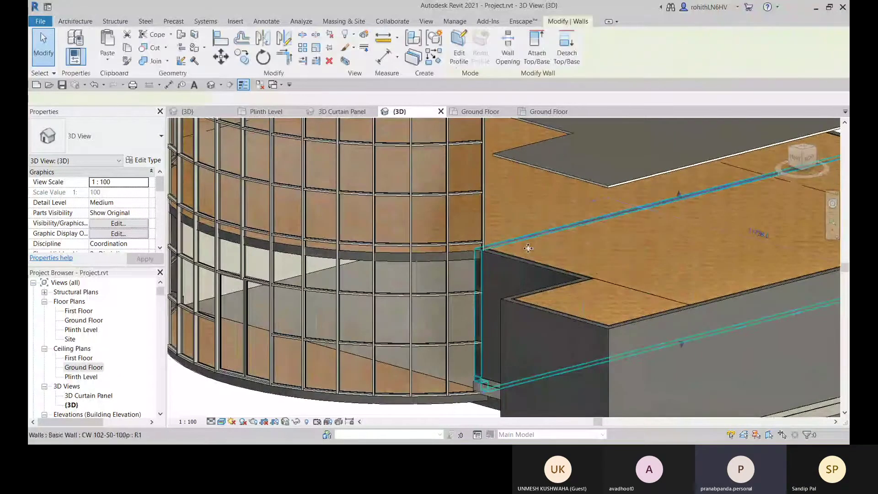
scroll(501, 290, down, 4)
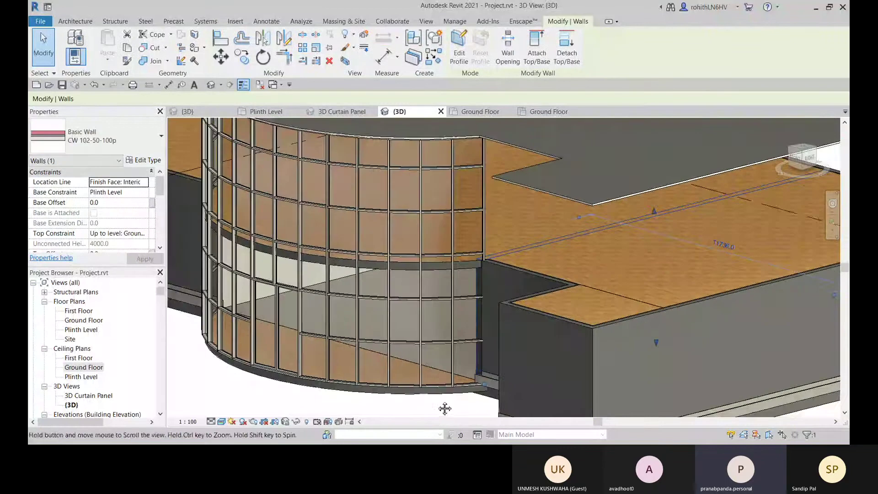
scroll(471, 338, up, 3)
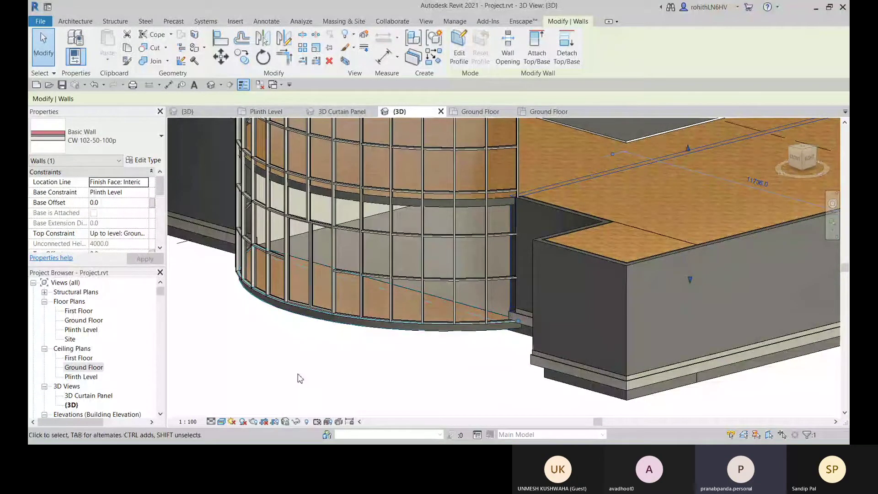
Step: Inspect the ground-floor timber floor's properties and its edge along the curtain wall, then clear the selection
click(474, 203)
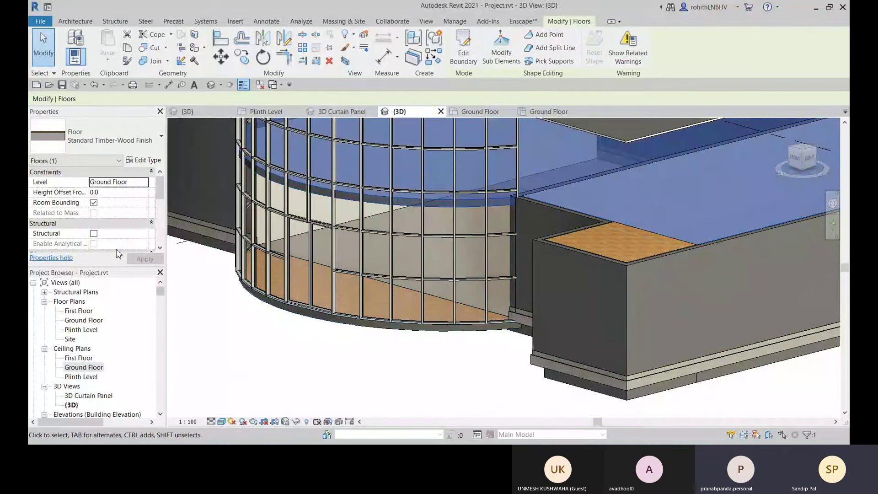
click(494, 363)
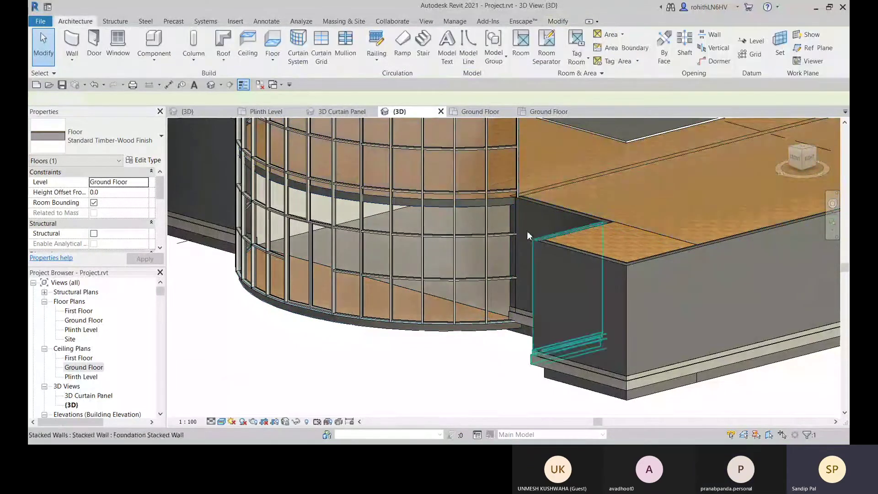
click(500, 203)
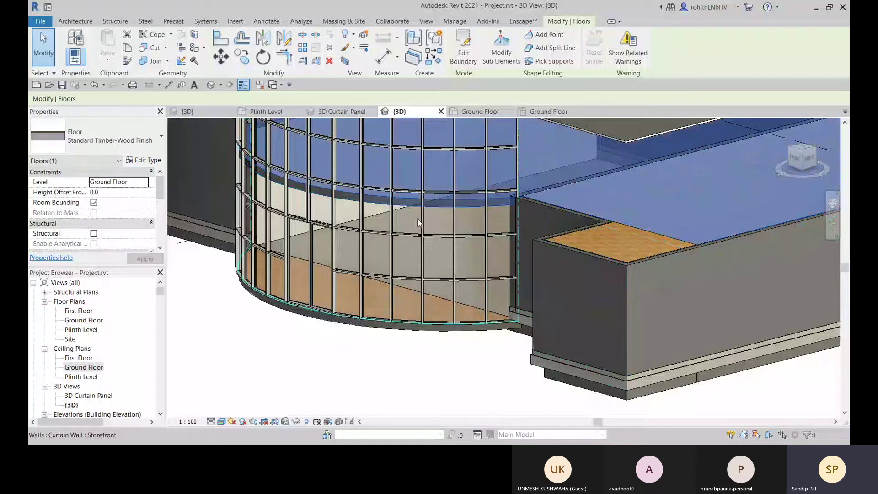
scroll(367, 326, down, 5)
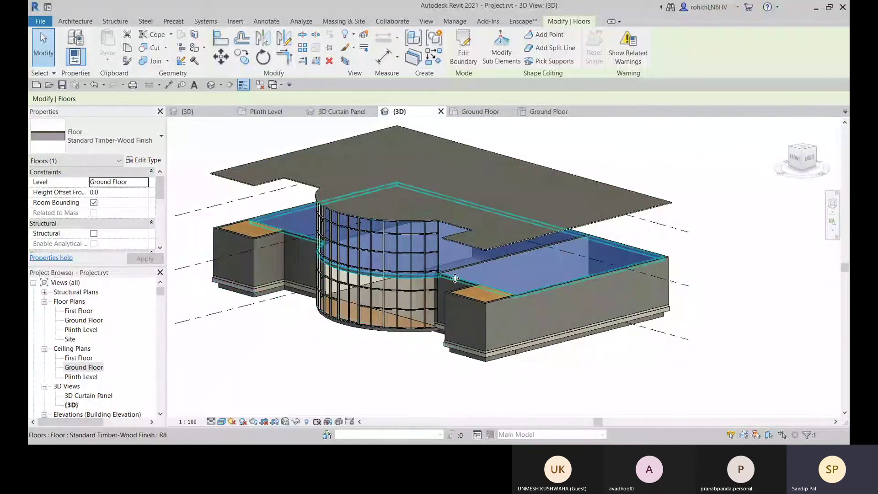
scroll(455, 278, up, 4)
scroll(436, 273, up, 2)
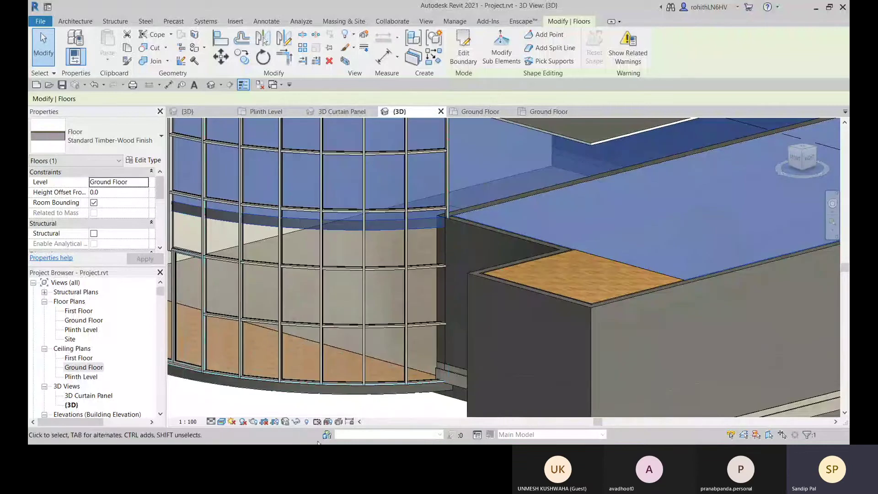
click(361, 413)
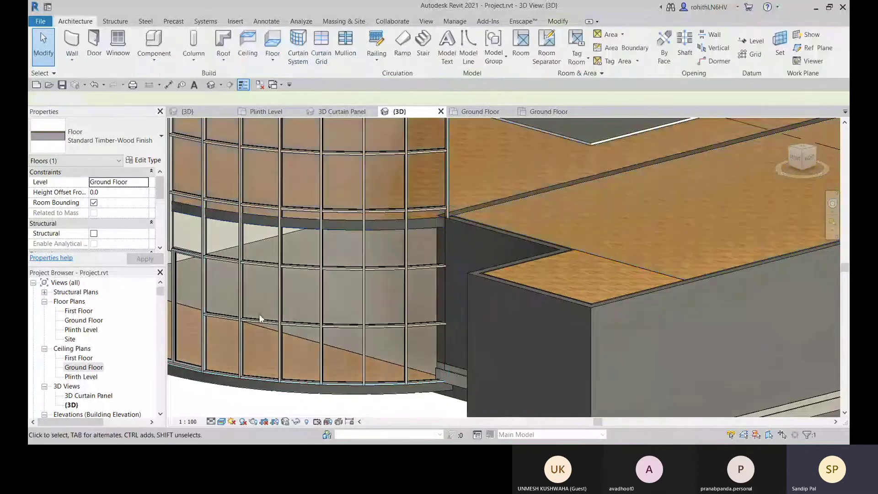
Step: Try to attach the top of the interior wall beside the curved curtain wall to the ground-floor timber floor, unjoining the conflicting elements
click(463, 214)
scroll(434, 230, up, 2)
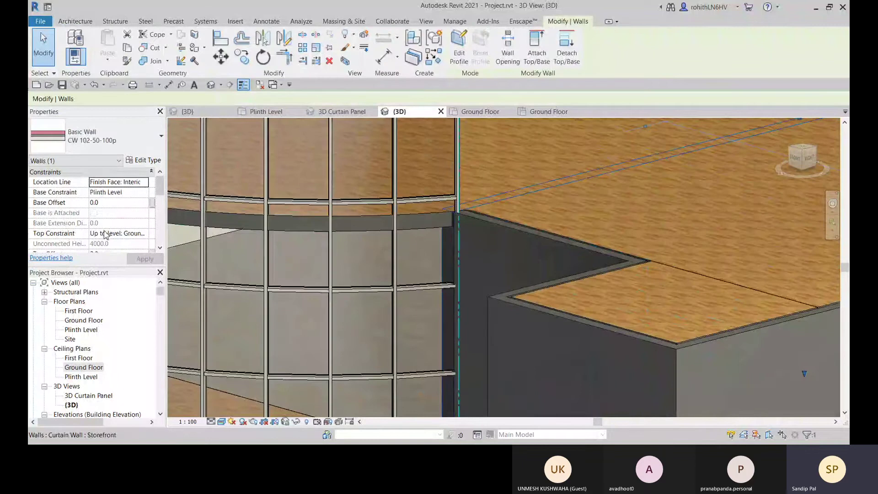
scroll(98, 223, down, 2)
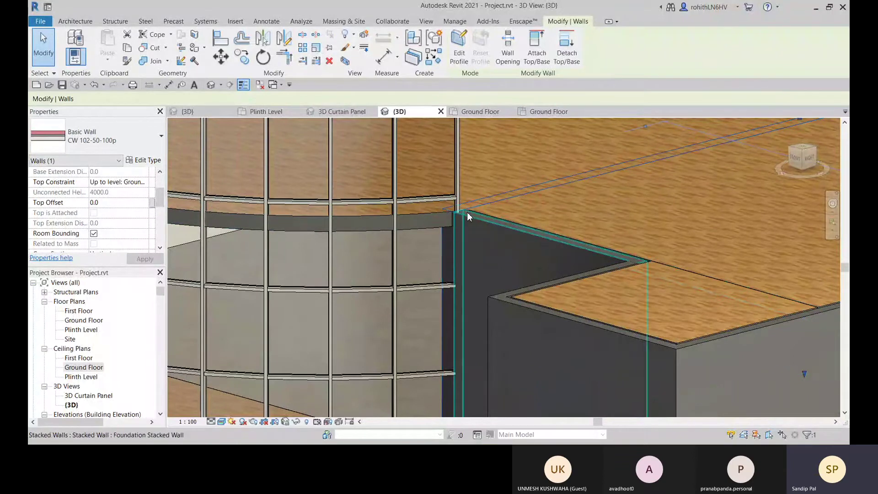
click(542, 56)
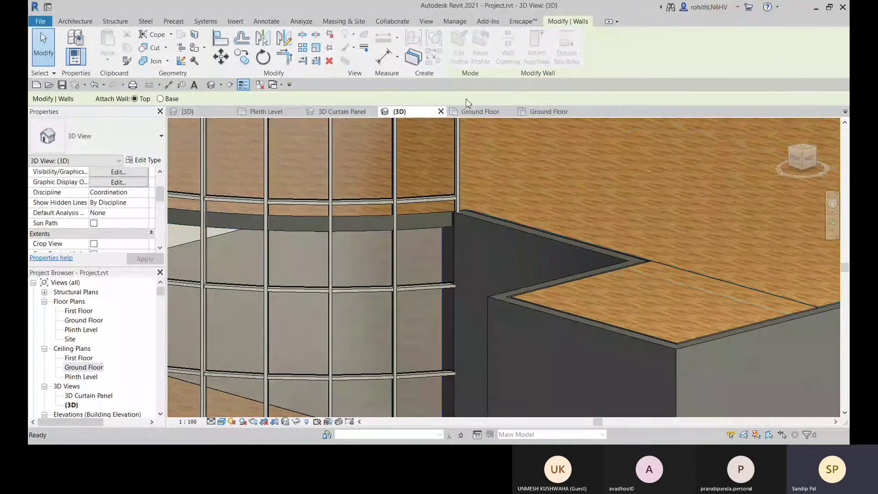
click(411, 220)
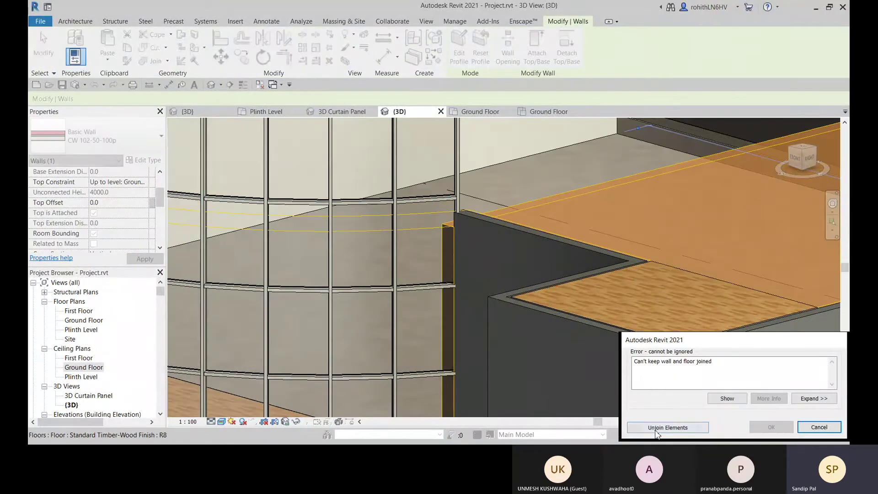
click(668, 427)
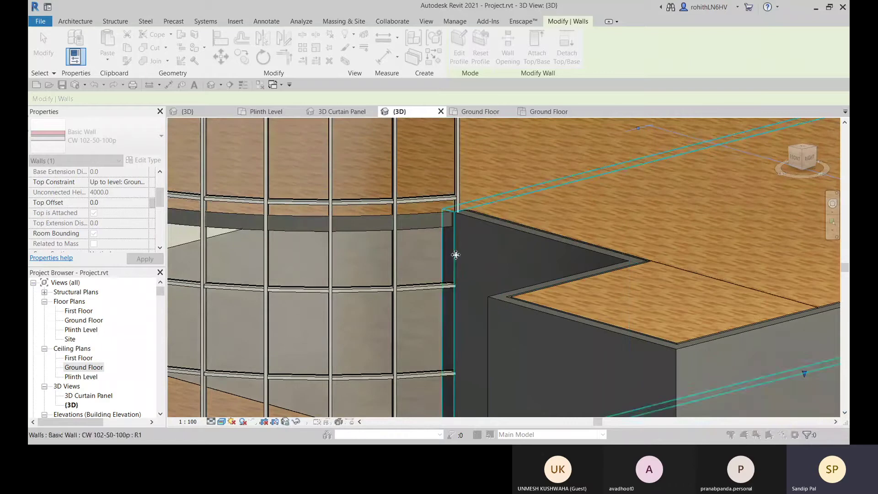
Step: Examine where the interior wall meets the timber floor and the curved curtain wall, from above and from the front
middle_drag(458, 255, 443, 234)
scroll(489, 247, down, 5)
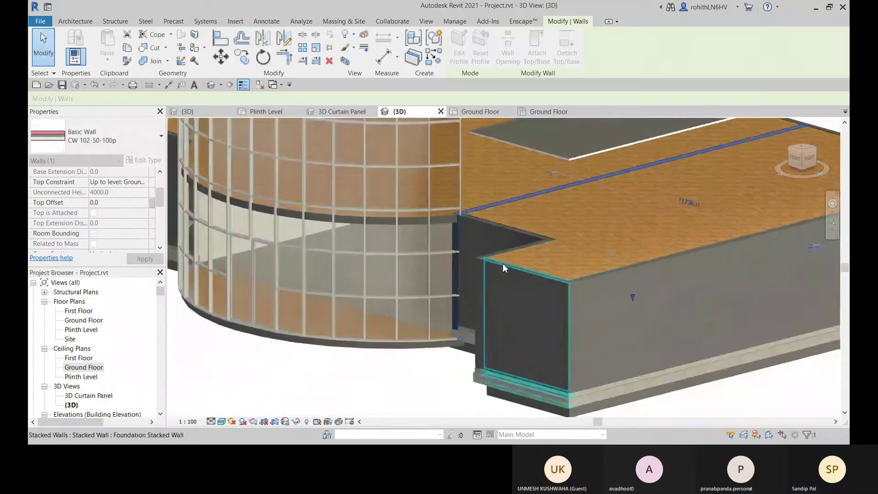
middle_drag(427, 310, 323, 390)
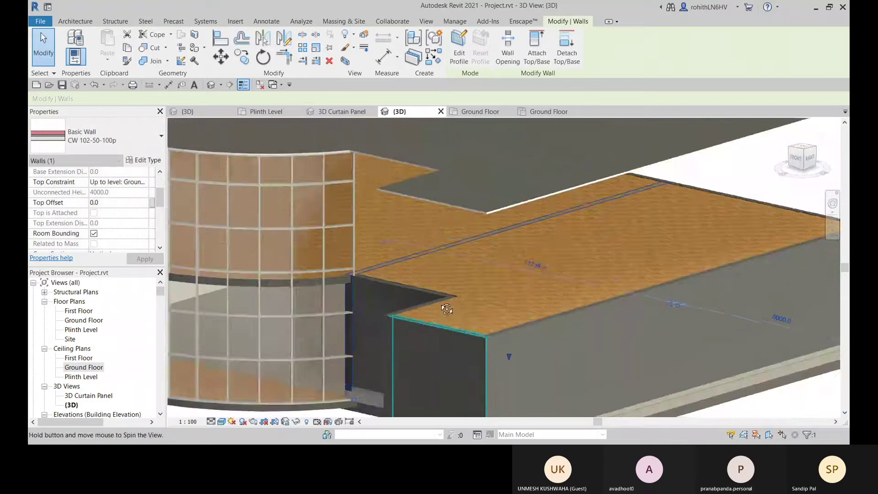
shift+middle_drag(506, 355, 413, 352)
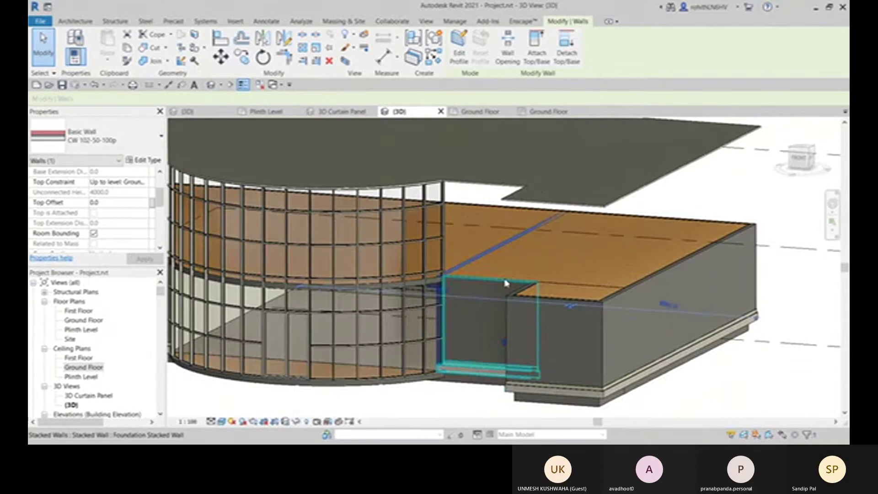
scroll(501, 263, up, 3)
scroll(355, 281, up, 2)
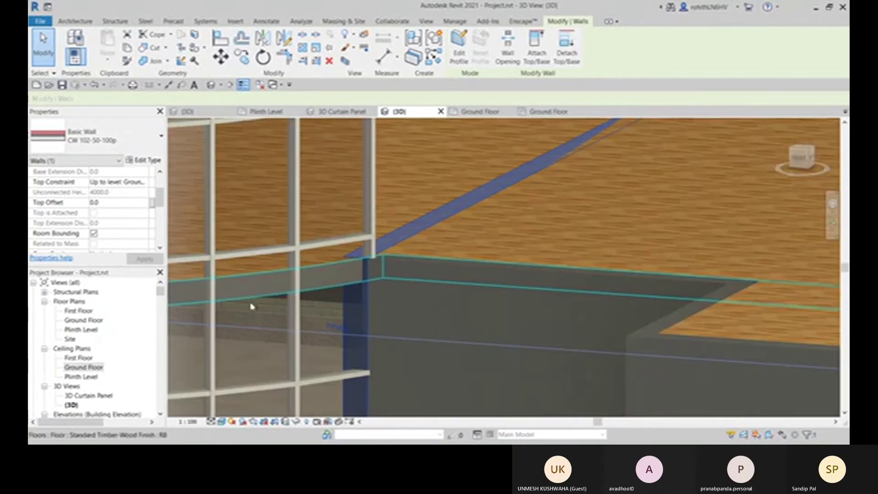
scroll(468, 265, down, 5)
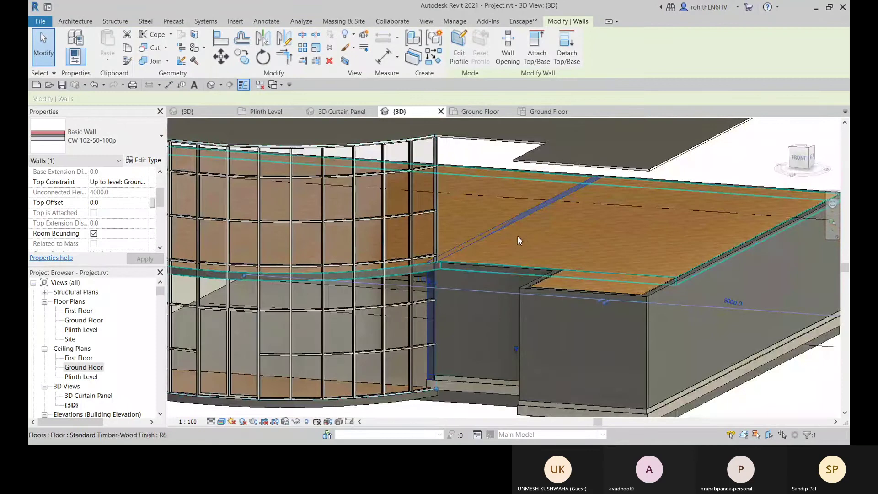
Step: Set the interior wall's top constraint to Unconnected with an unconnected height of 3000
click(517, 236)
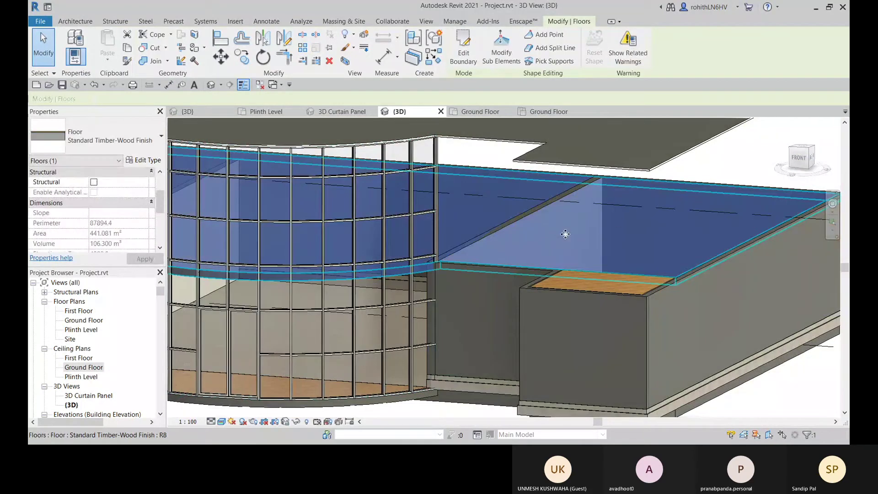
click(425, 309)
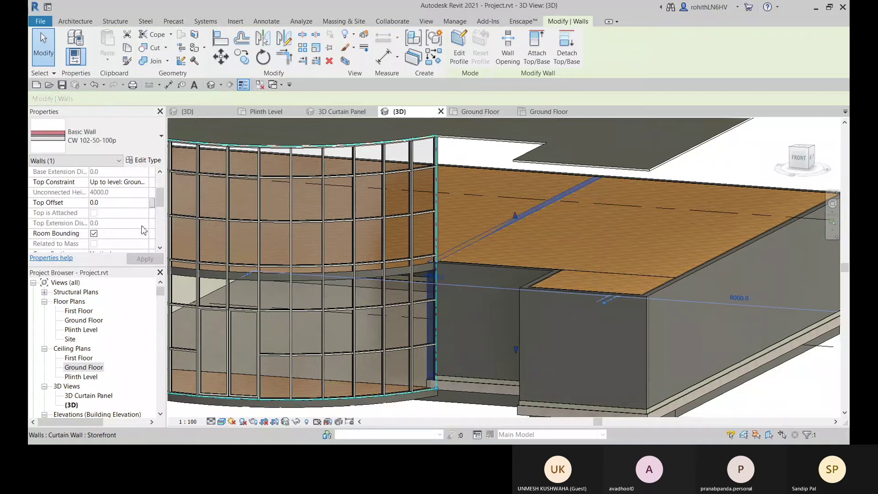
click(144, 185)
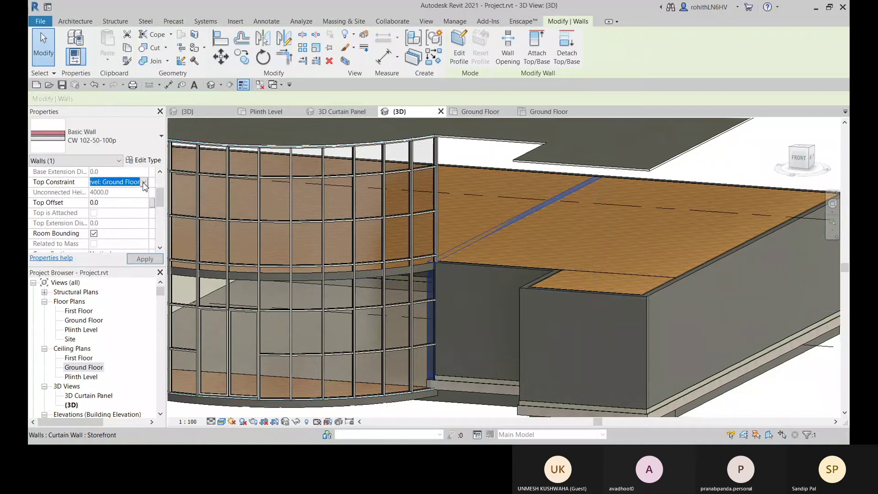
click(116, 192)
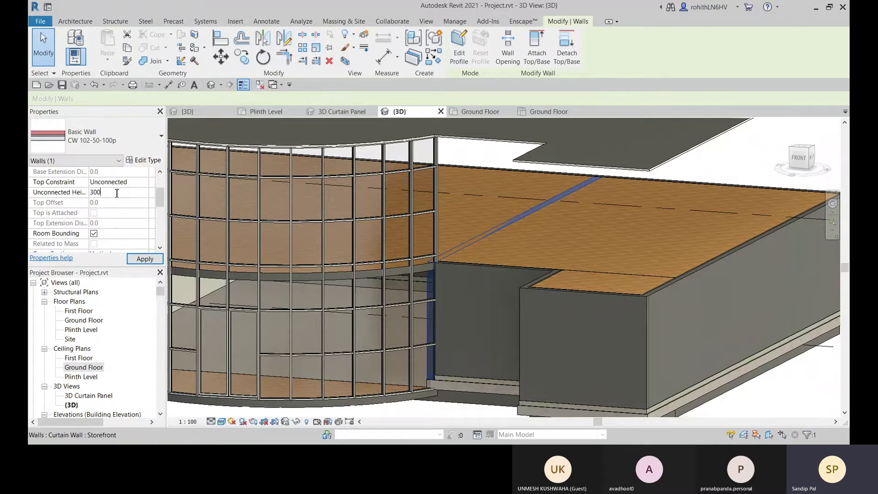
text(0)
key(Return)
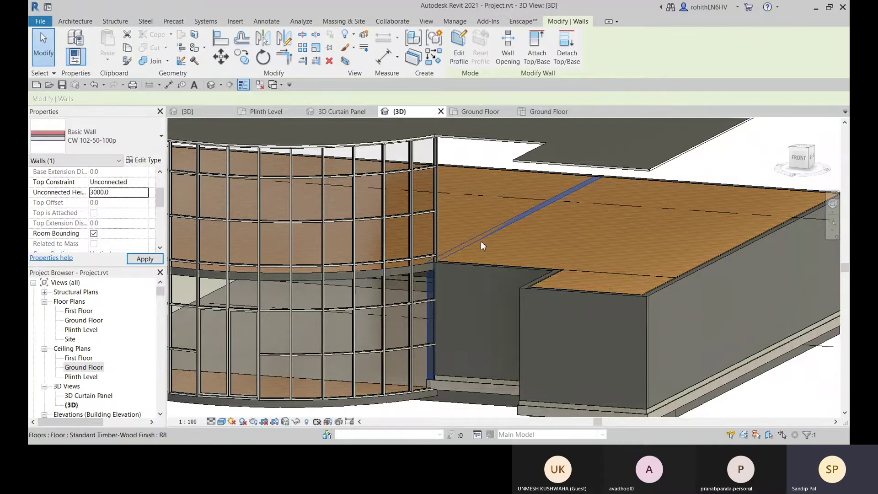
Step: Try again to attach the shortened interior wall's top to the timber floor and unjoin the conflicting elements
shift+middle_drag(463, 306, 526, 281)
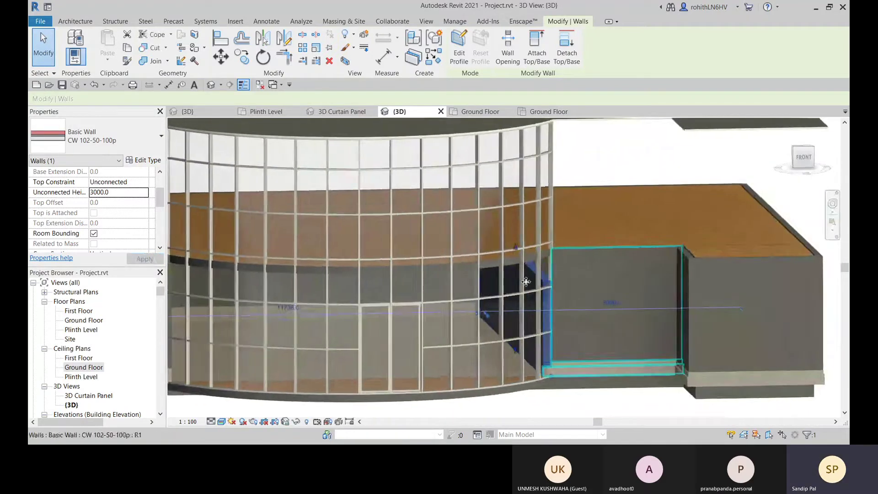
click(540, 50)
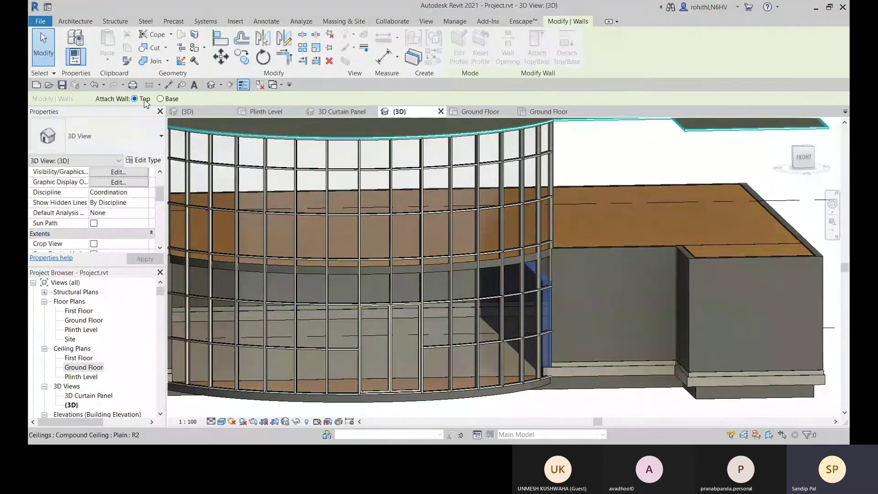
click(561, 246)
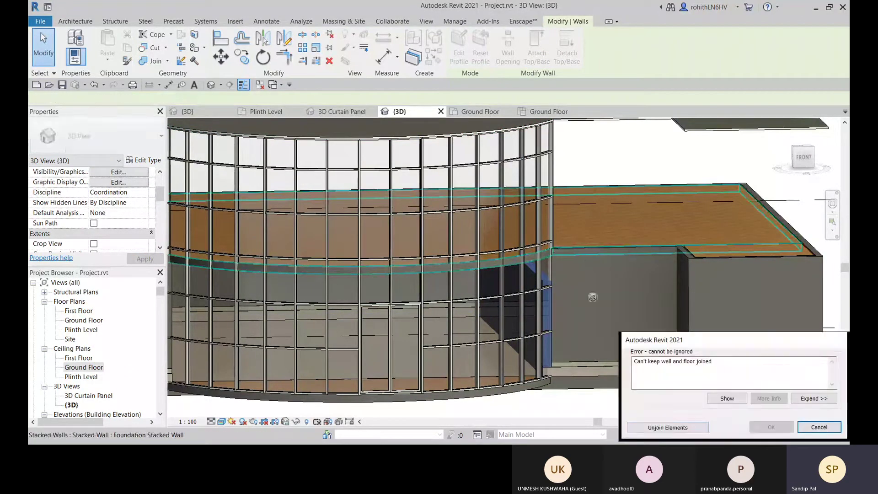
click(667, 427)
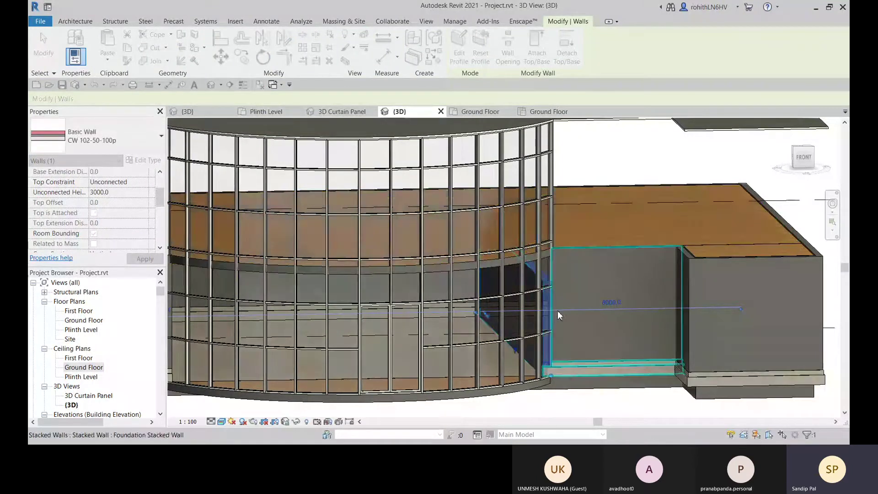
Step: Examine the shortened interior wall behind the curved curtain wall and the whole building from the front and right sides
shift+middle_drag(563, 297, 549, 292)
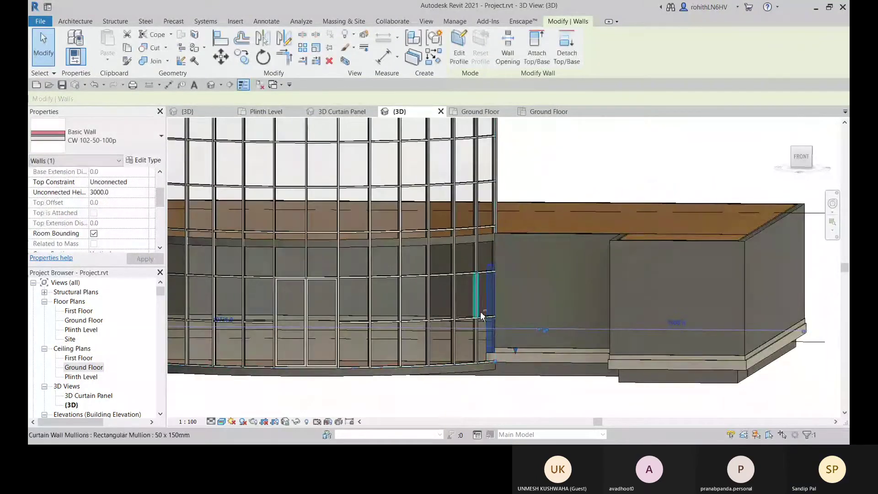
shift+middle_drag(481, 314, 548, 306)
shift+middle_drag(526, 352, 138, 332)
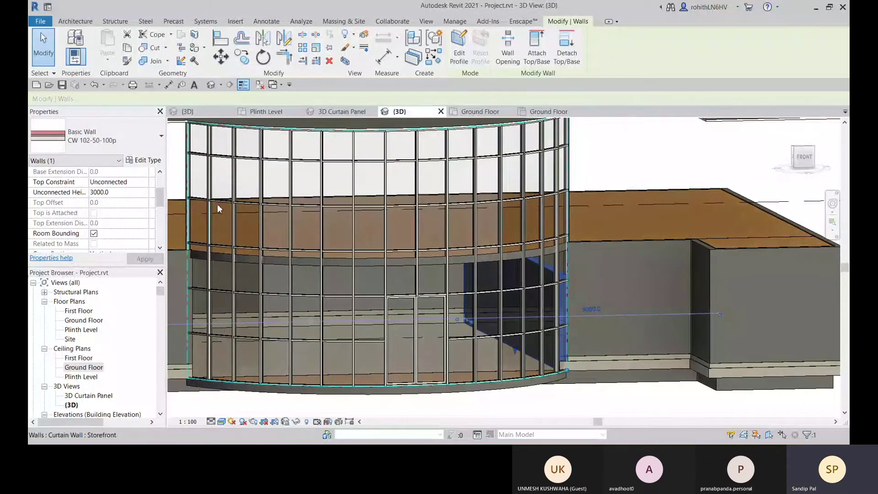
shift+middle_drag(513, 320, 514, 377)
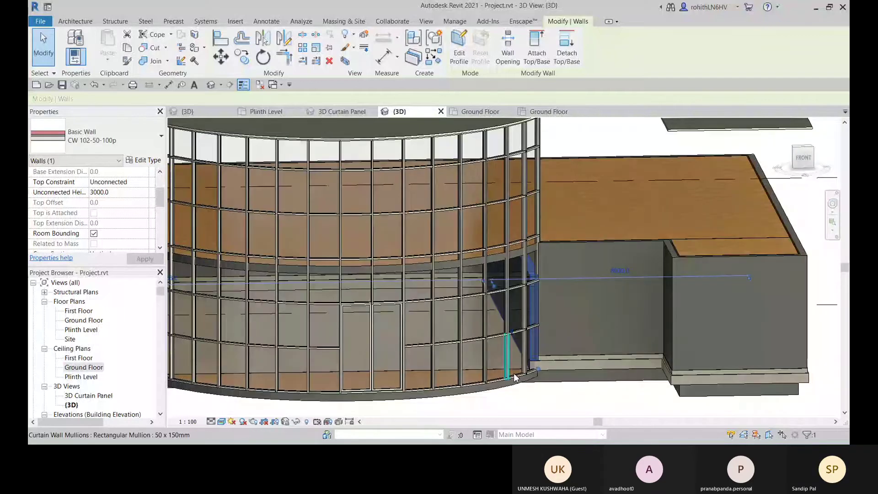
scroll(498, 352, down, 4)
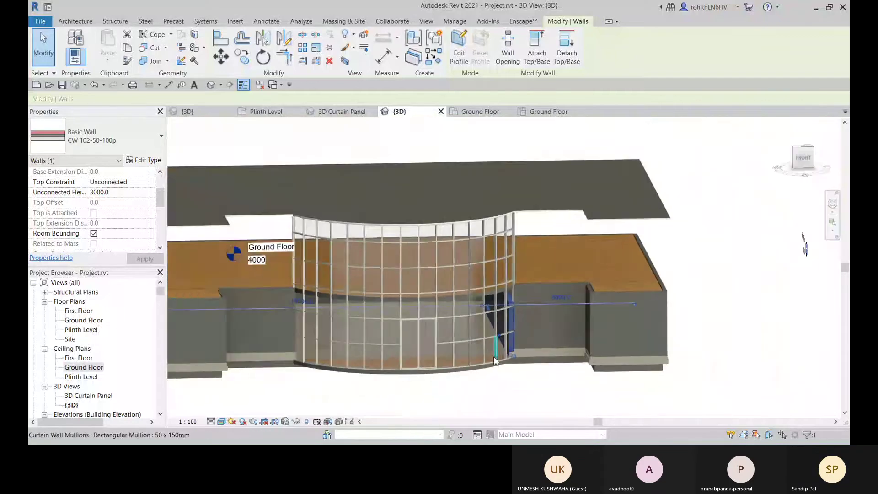
scroll(217, 354, down, 3)
middle_drag(264, 396, 284, 379)
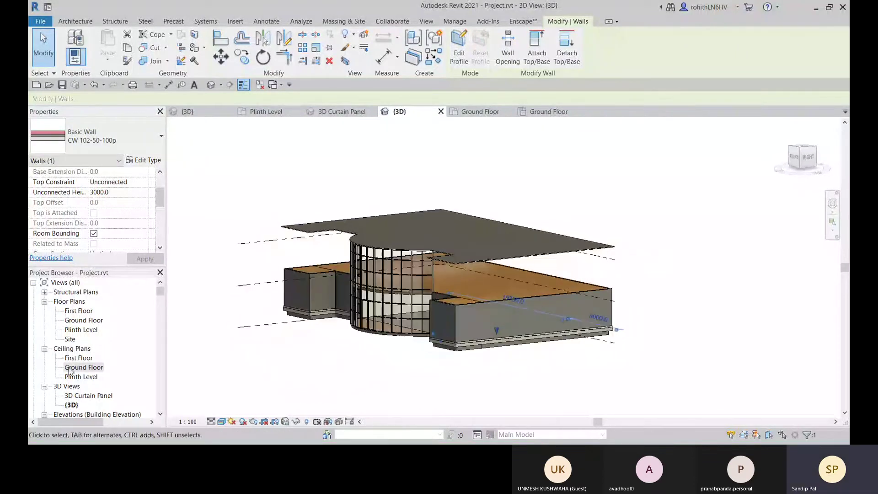
Step: Delete the selected interior wall along grid F in the Plinth Level floor plan
double_click(79, 330)
scroll(498, 251, up, 6)
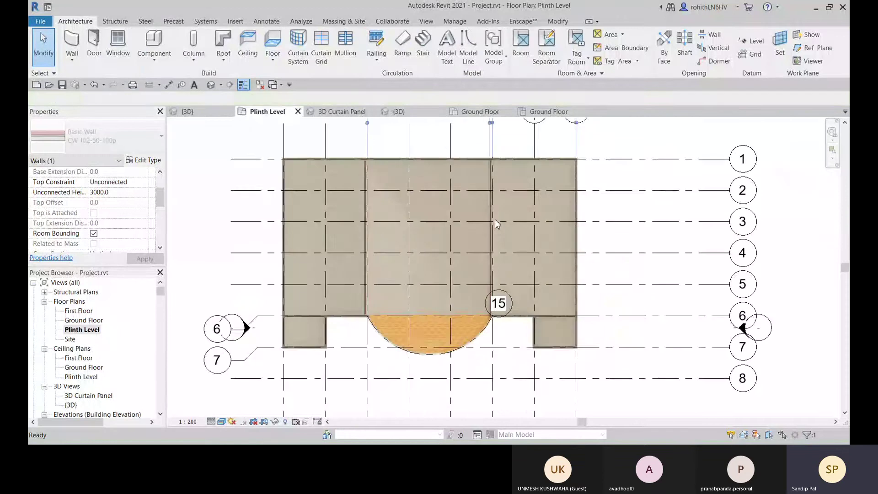
scroll(496, 165, up, 2)
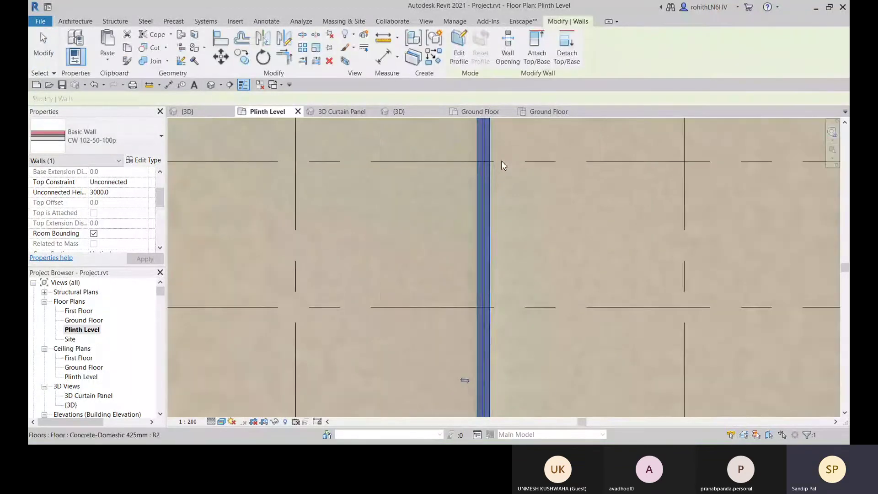
middle_drag(502, 166, 456, 380)
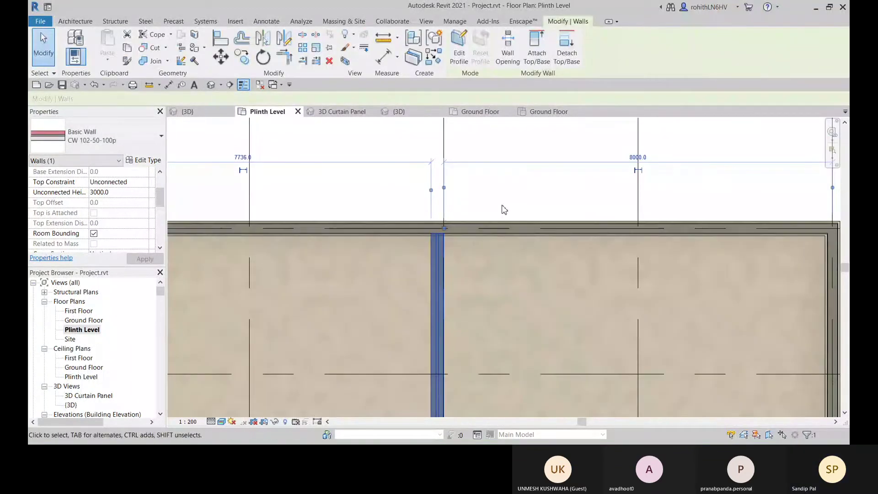
key(Escape)
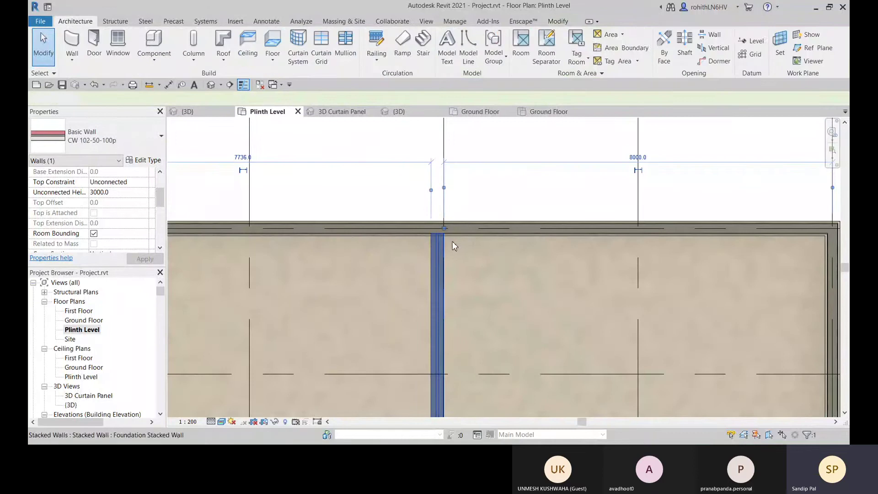
scroll(446, 243, down, 3)
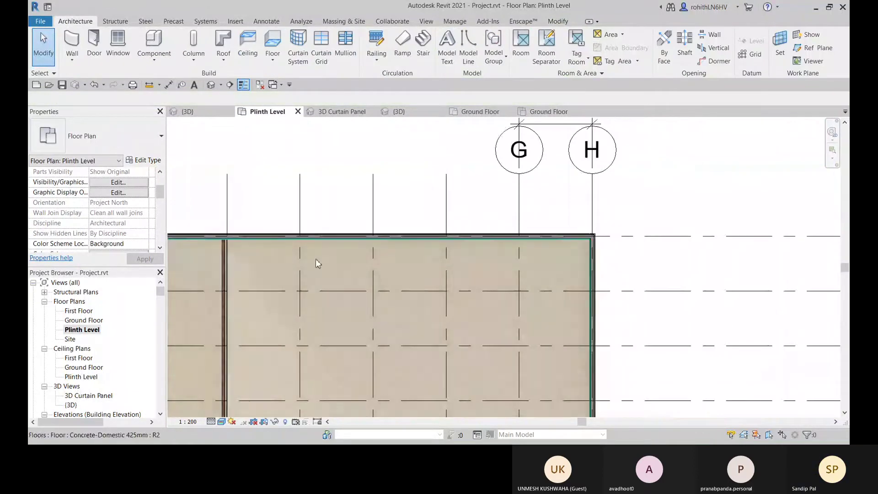
Step: Start placing a new wall of the same CW 102-50-100p type as the existing interior wall
scroll(222, 242, up, 2)
click(225, 247)
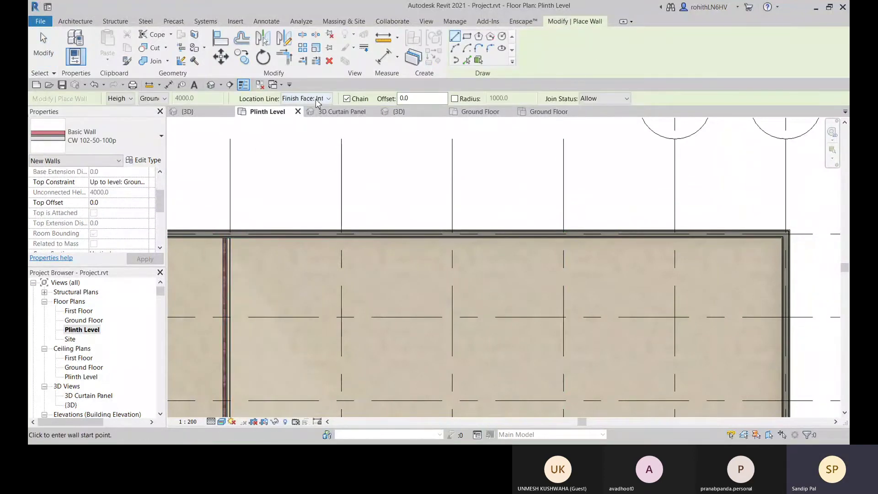
click(564, 239)
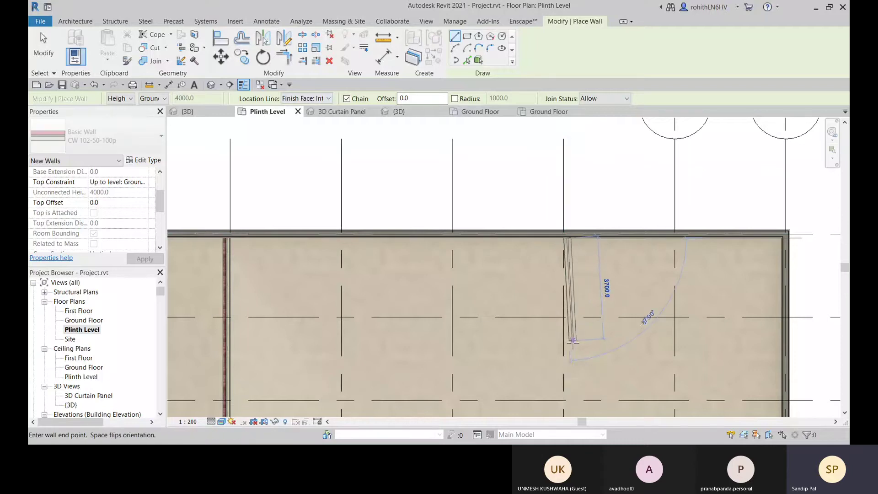
middle_drag(567, 280, 565, 265)
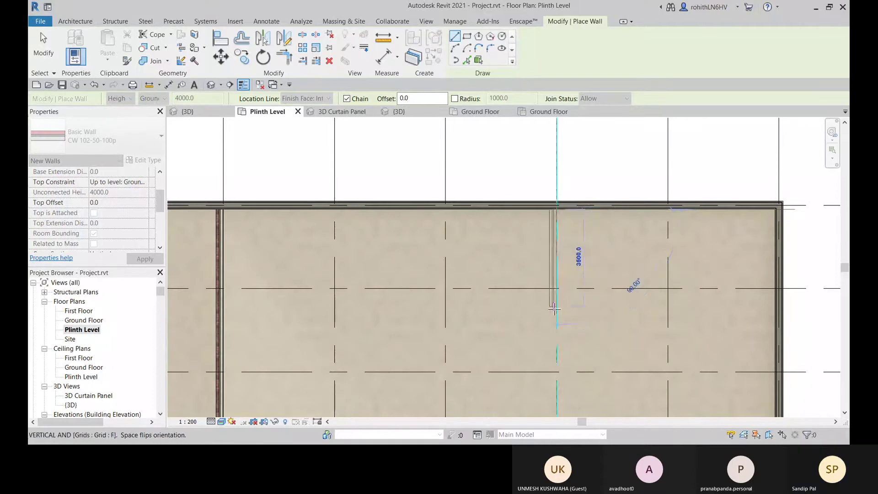
scroll(565, 313, down, 3)
middle_drag(565, 339, 575, 185)
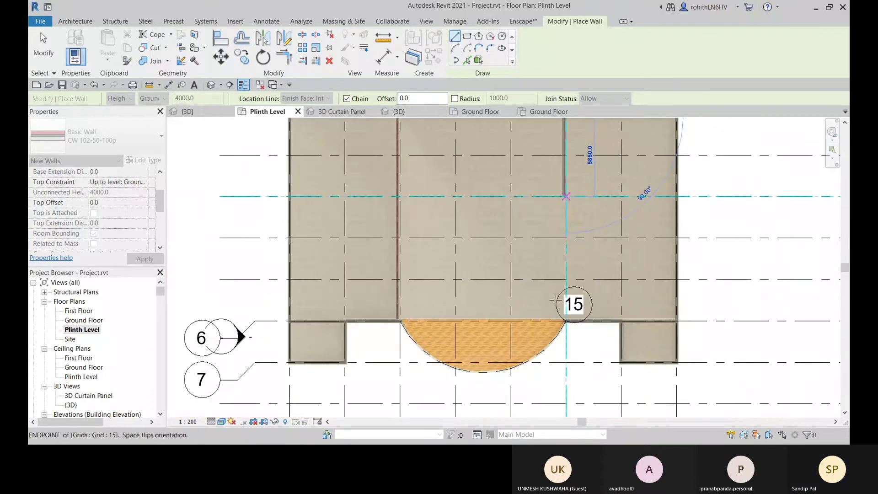
scroll(564, 318, up, 4)
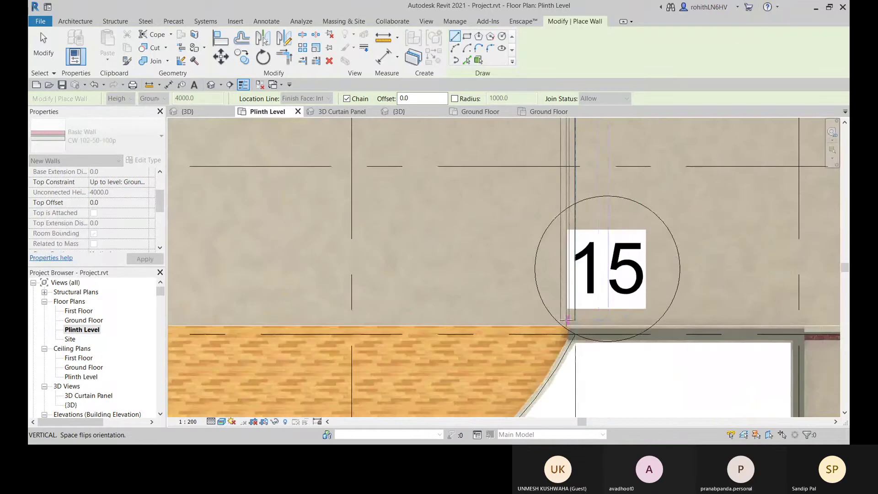
scroll(569, 337, up, 3)
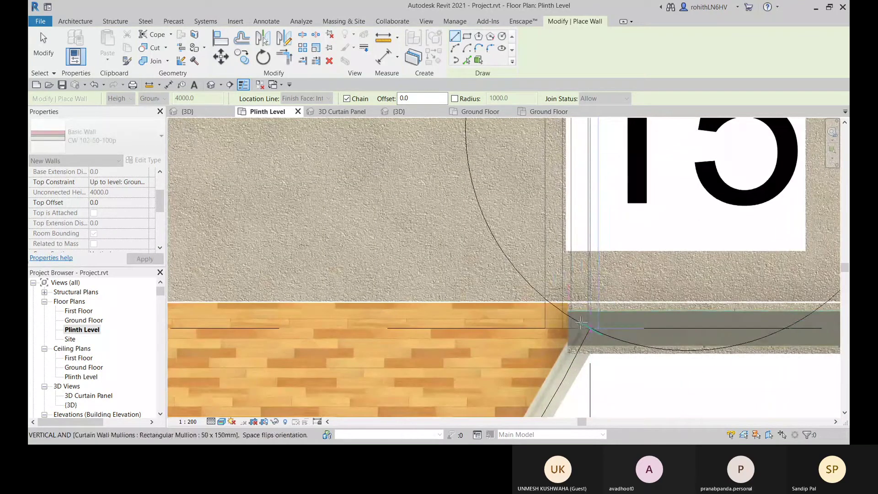
scroll(580, 322, down, 6)
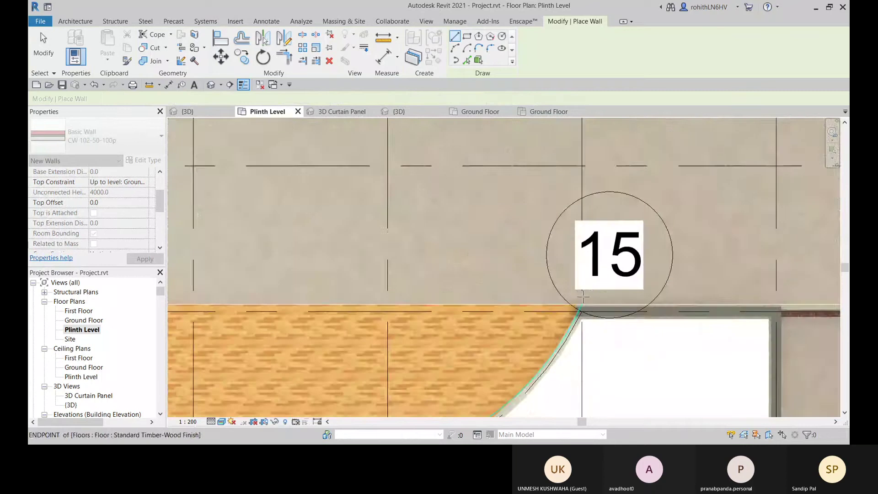
middle_drag(618, 242, 588, 387)
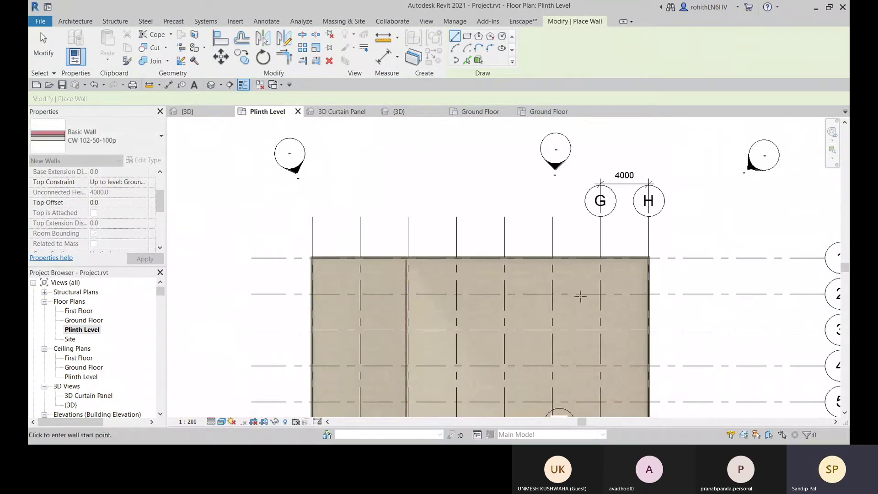
Step: Draw the CW 102-50-100p interior wall along grid F, from the back exterior wall to the curved curtain wall's corner
scroll(561, 259, up, 3)
click(543, 260)
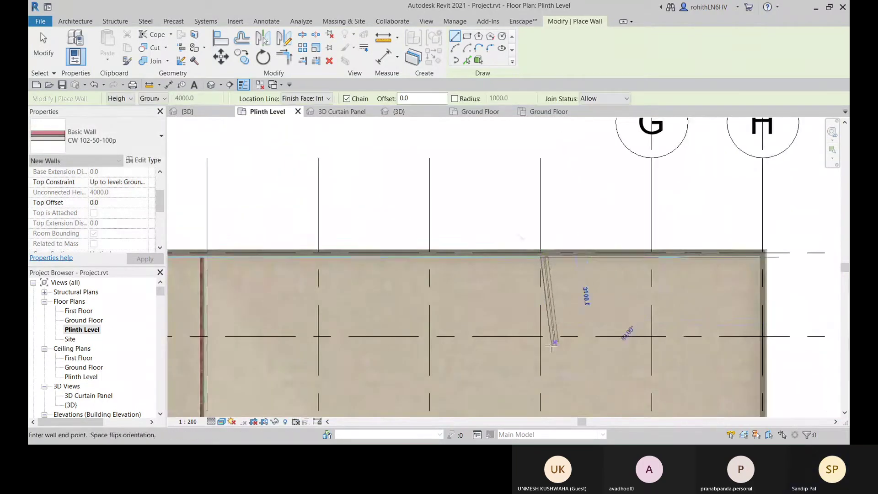
scroll(551, 346, down, 1)
middle_drag(552, 346, 544, 133)
scroll(540, 365, up, 6)
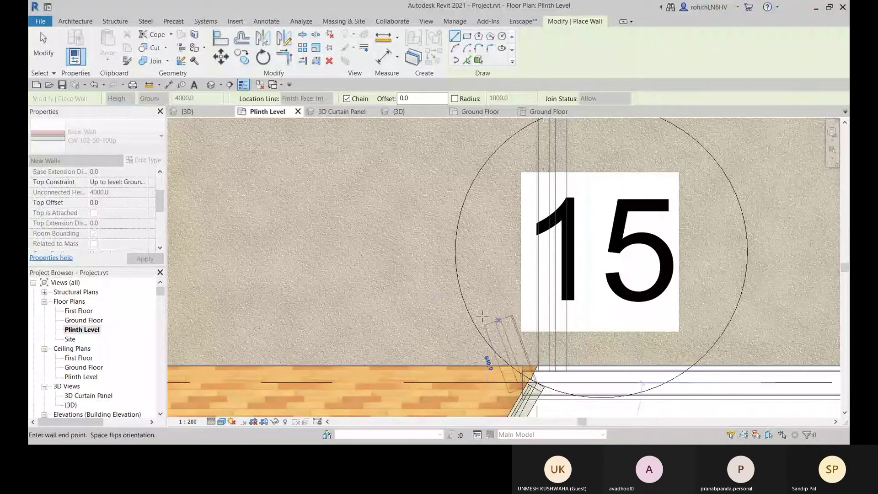
right_click(470, 273)
click(483, 277)
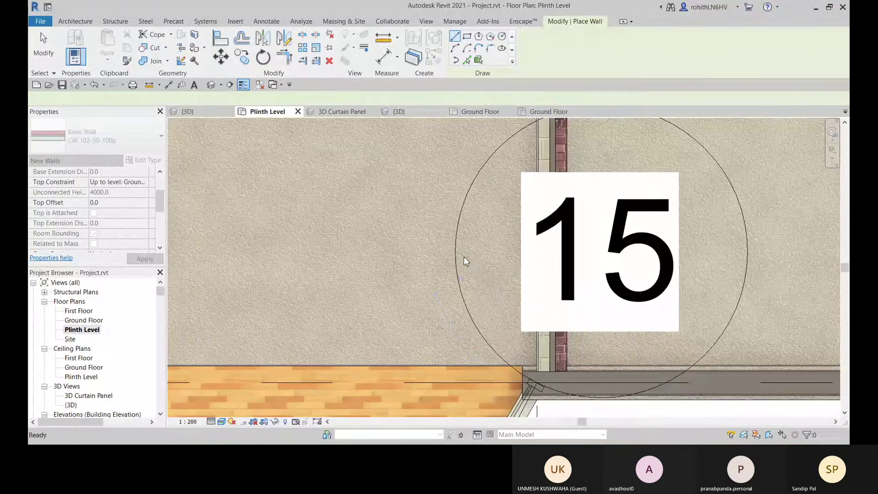
right_click(464, 261)
click(478, 261)
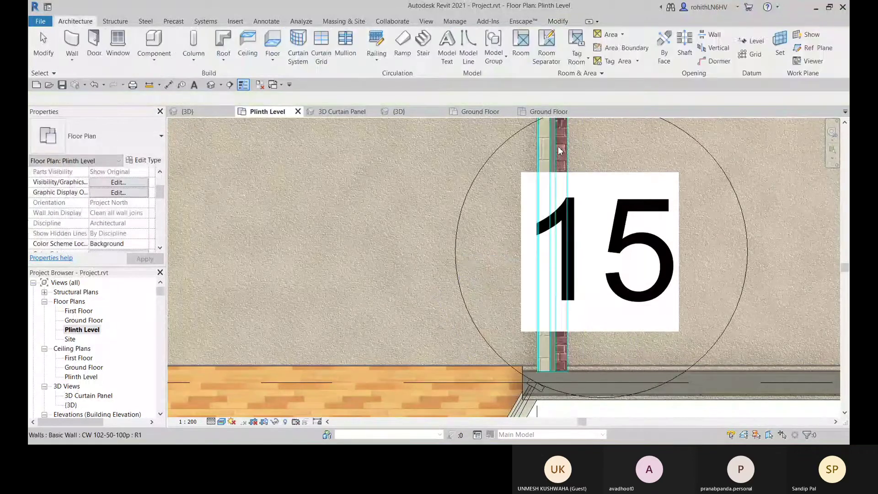
Step: Set the new interior wall's top constraint to Unconnected with an unconnected height of 3000
click(557, 147)
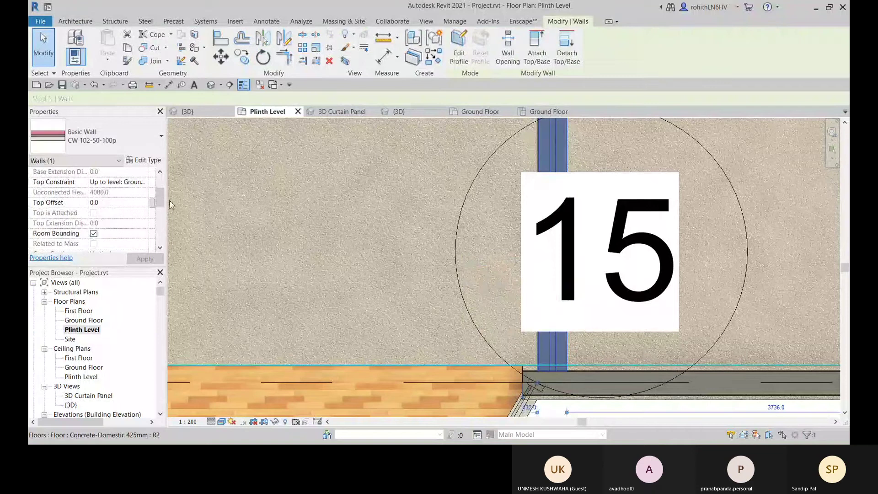
scroll(135, 206, up, 3)
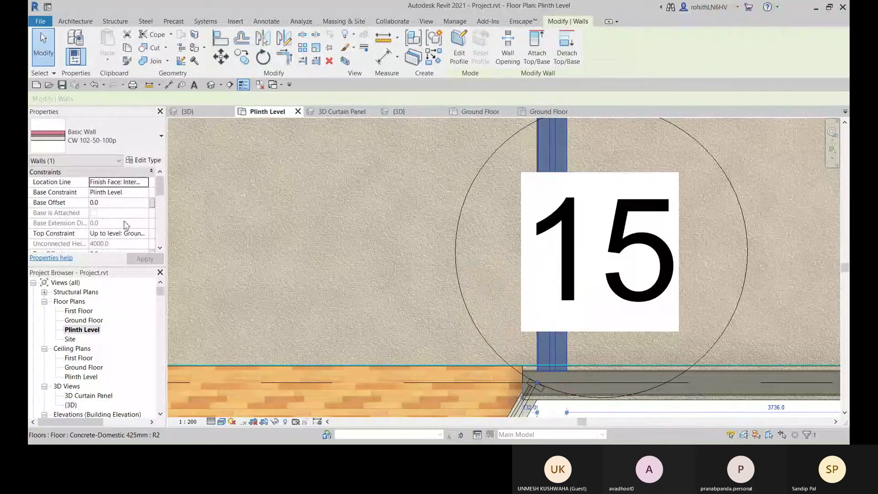
click(144, 236)
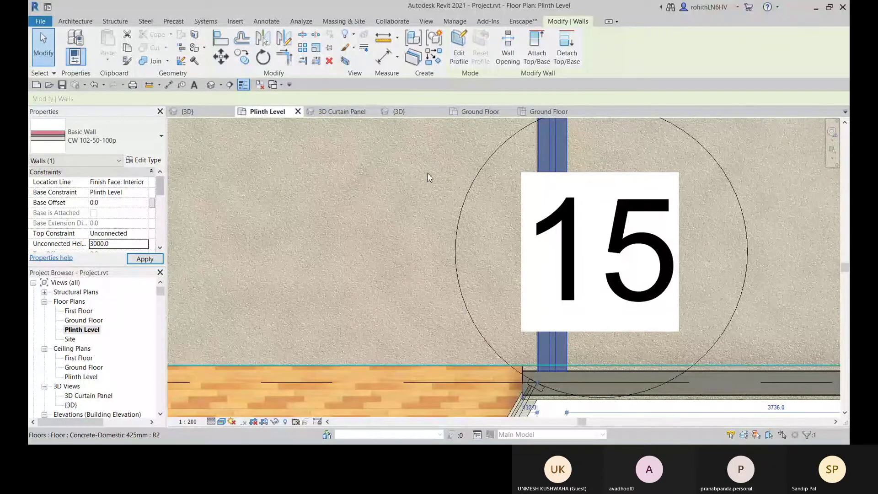
Step: Attach the new interior wall's top to the timber floor above it in the 3D view
click(392, 113)
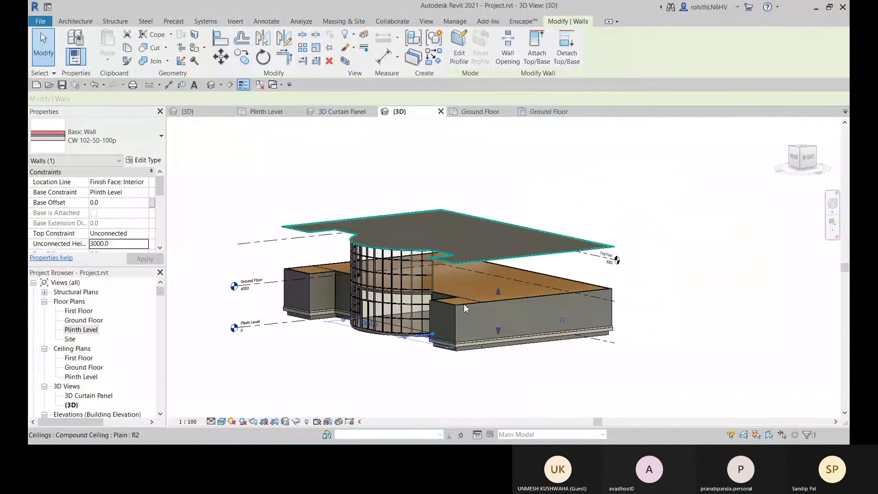
shift+middle_drag(428, 370, 558, 358)
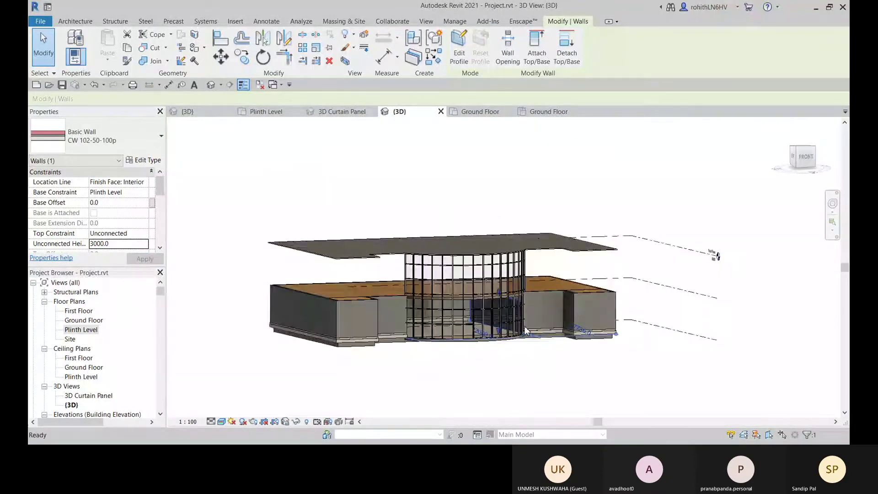
scroll(521, 321, up, 2)
scroll(520, 313, up, 5)
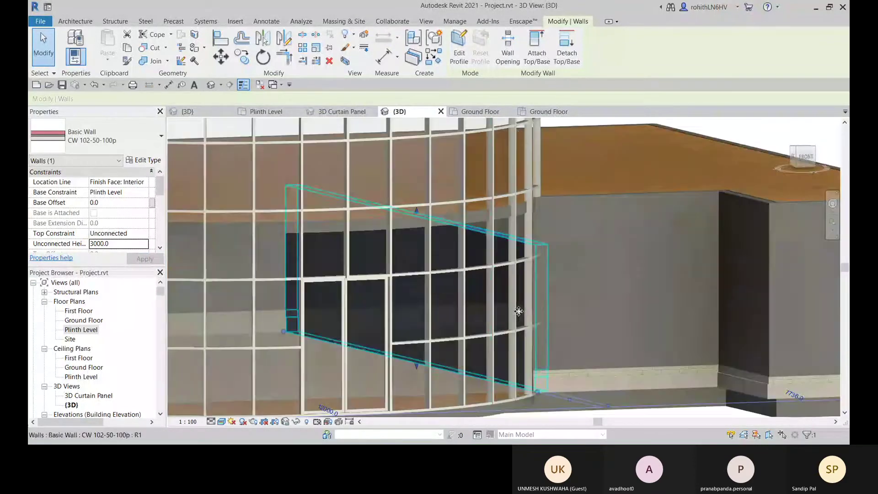
key(Escape)
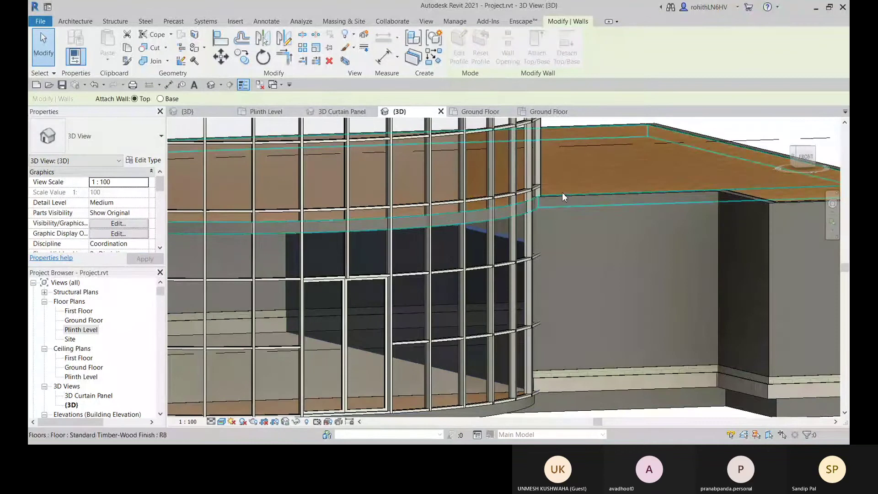
click(630, 264)
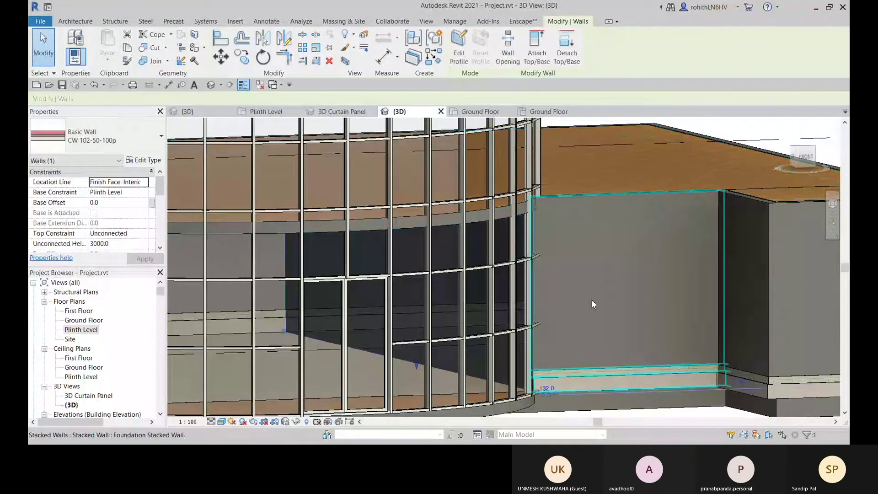
Step: Deselect the wall and set the 3D view's visual style to Wireframe
scroll(479, 250, down, 3)
shift+middle_drag(535, 374, 481, 373)
key(Escape)
shift+middle_drag(493, 277, 503, 340)
key(Escape)
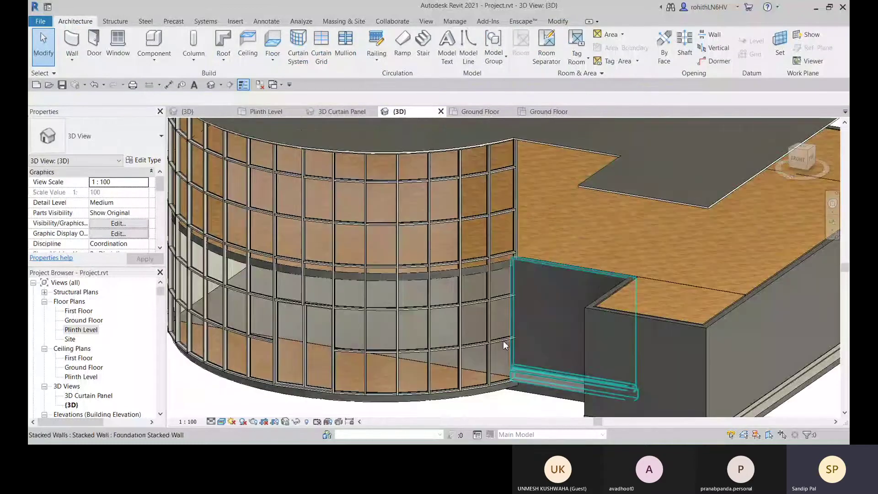
click(221, 422)
click(239, 390)
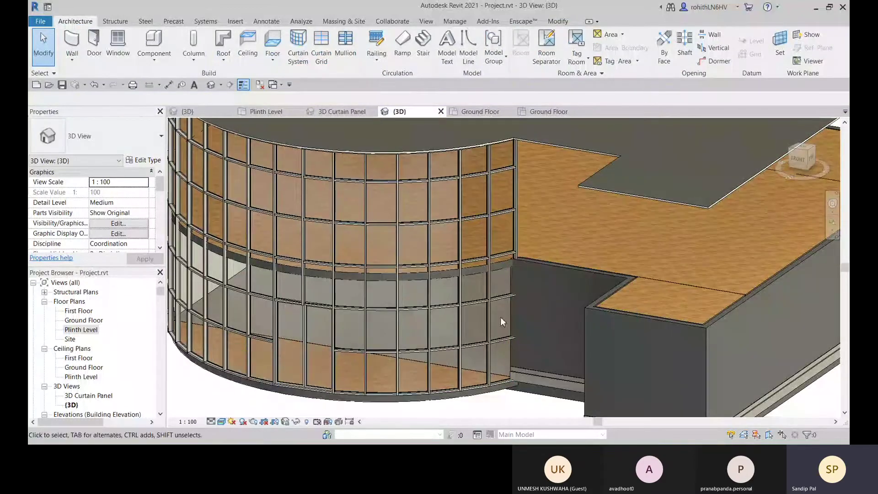
click(221, 421)
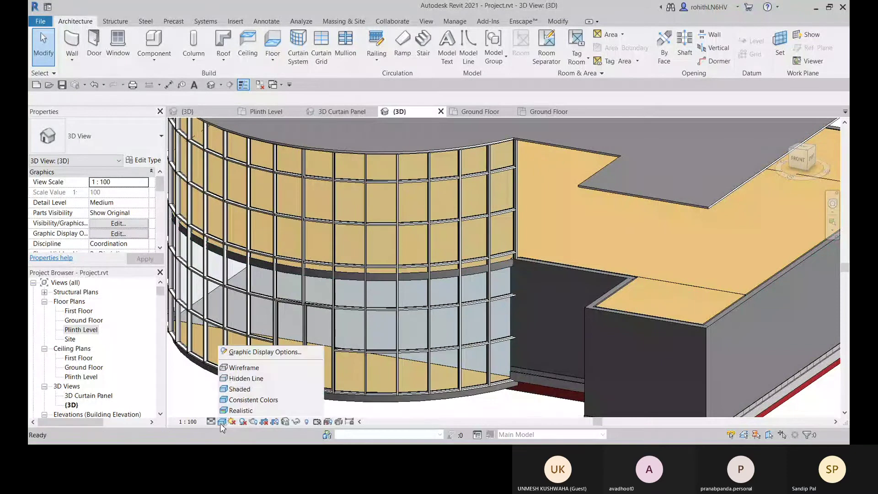
click(243, 367)
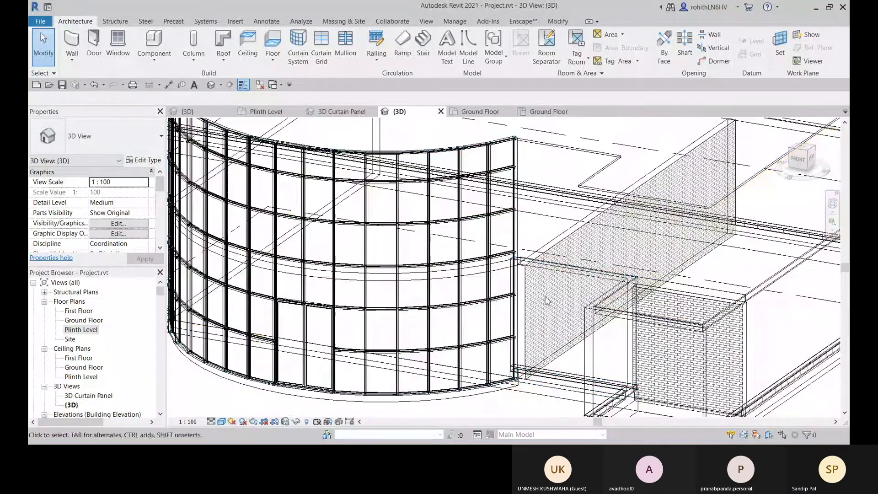
Step: Set the top constraint of the interior wall at the curtain wall's corner to Up to level: Ground Floor
scroll(549, 267, up, 3)
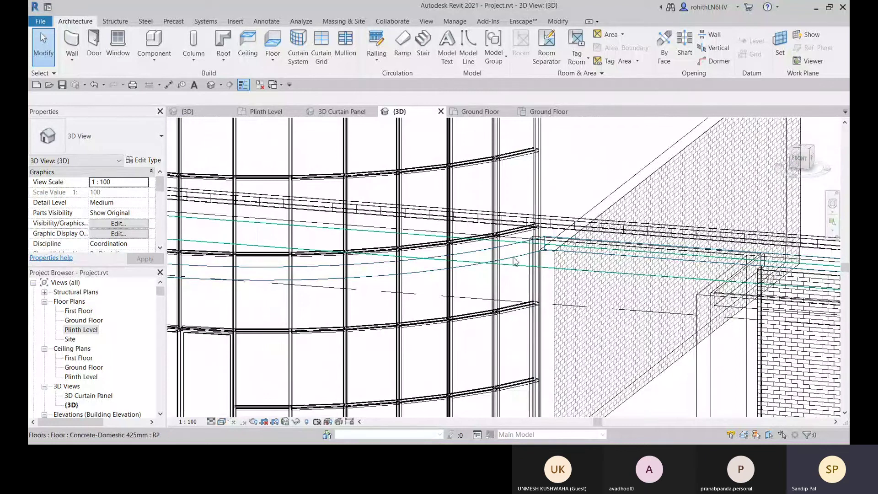
scroll(534, 257, down, 2)
scroll(533, 257, down, 3)
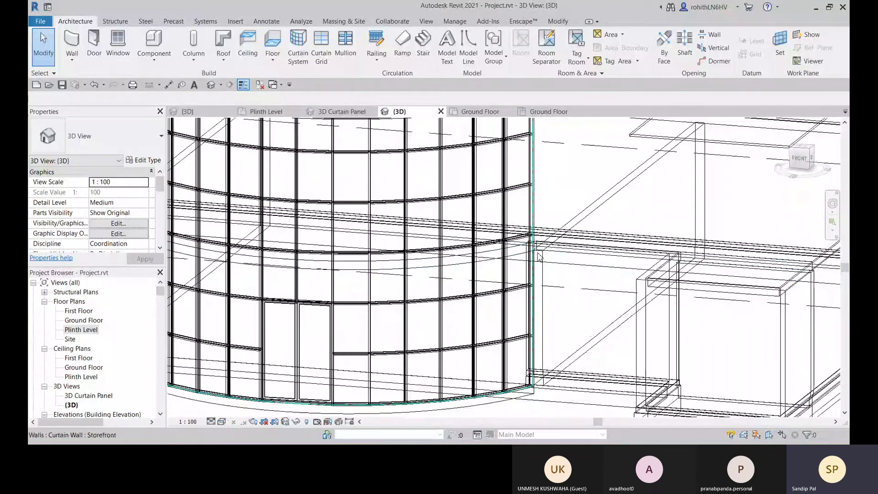
middle_drag(650, 235, 630, 274)
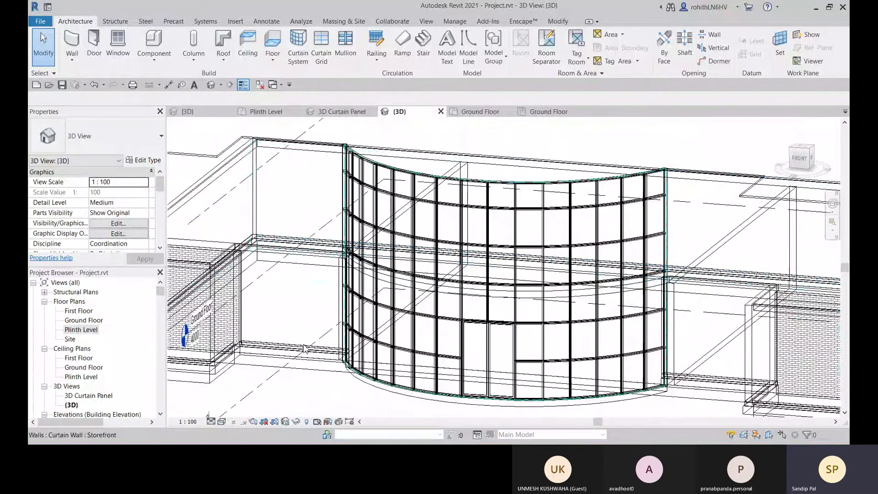
scroll(361, 339, up, 1)
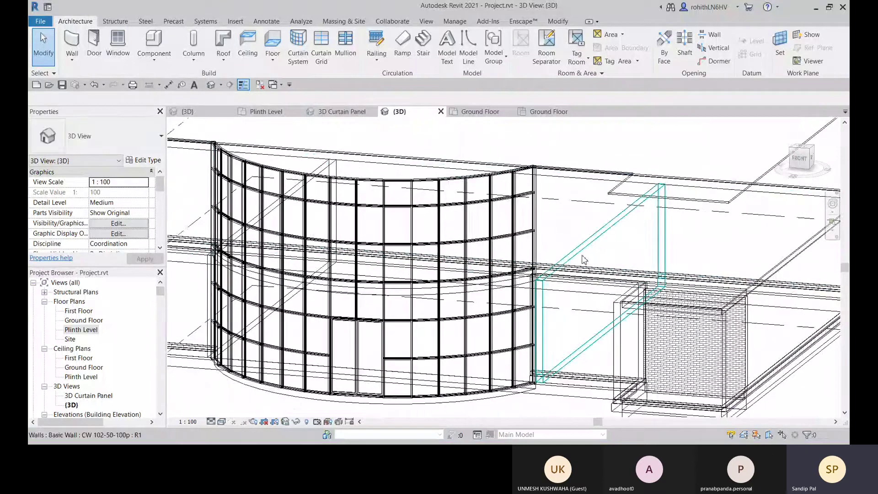
click(536, 361)
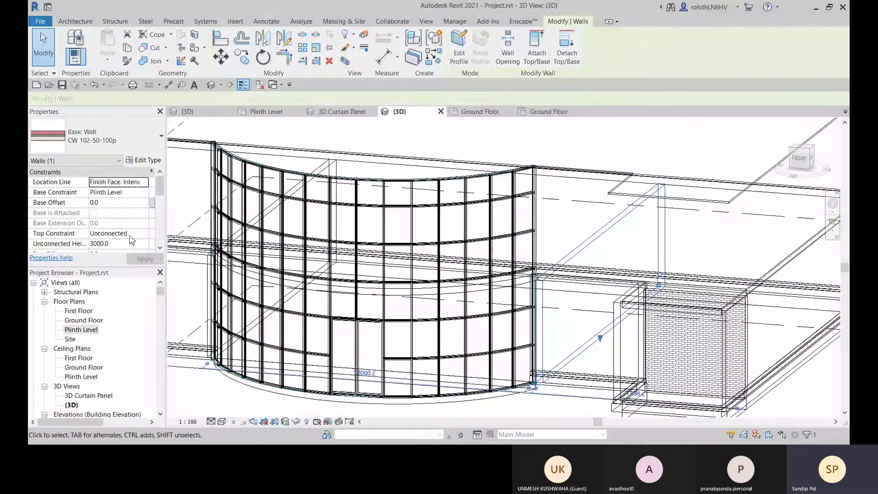
click(139, 234)
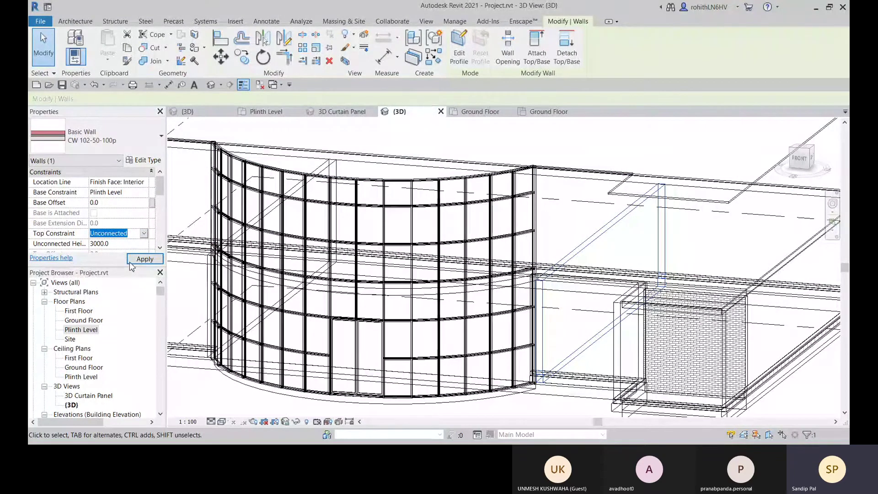
key(Down)
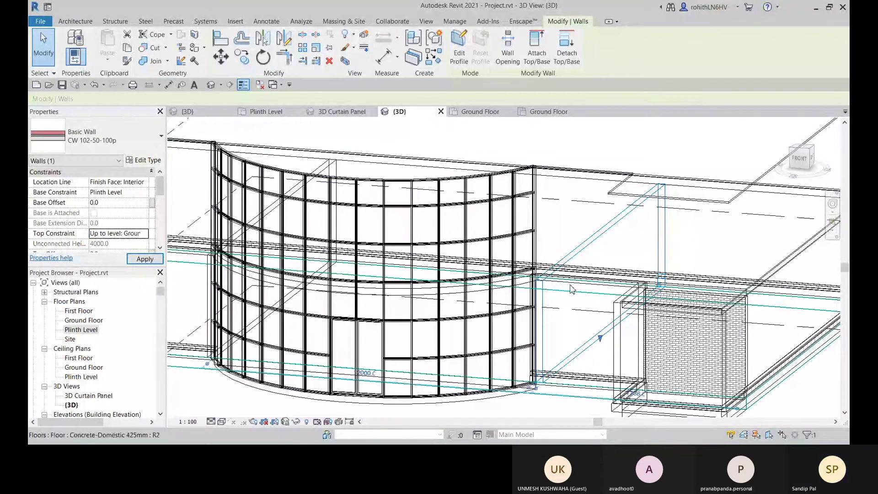
click(140, 260)
click(145, 259)
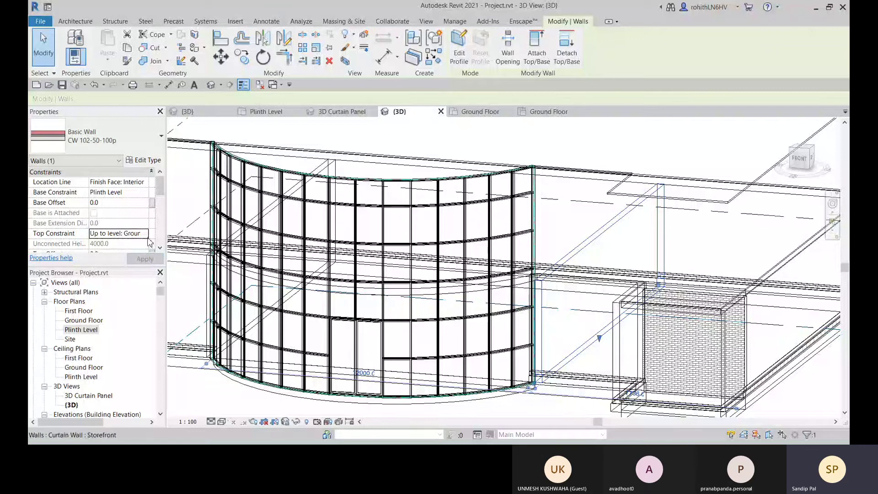
Step: Examine how the selected interior wall's top meets the timber floor beside the curved curtain wall
mouse_move(512, 304)
shift+middle_down()
mouse_move(551, 266)
mouse_move(546, 297)
shift+middle_up()
click(549, 258)
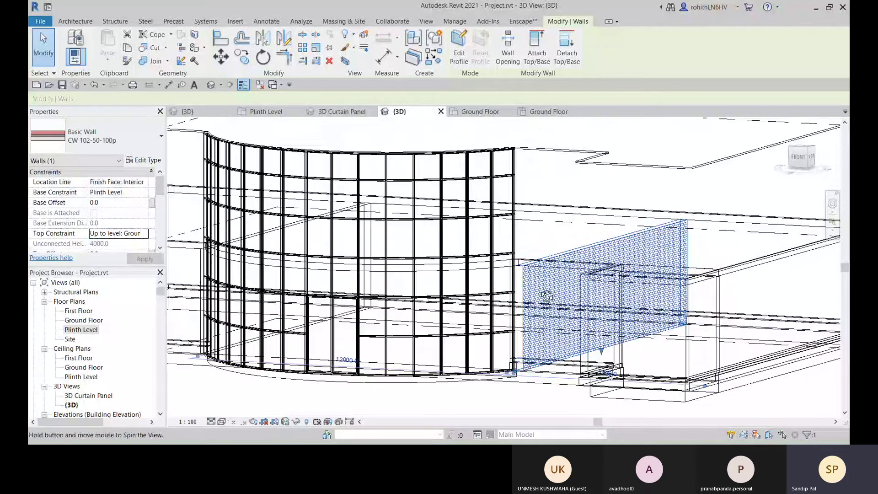
scroll(542, 269, up, 2)
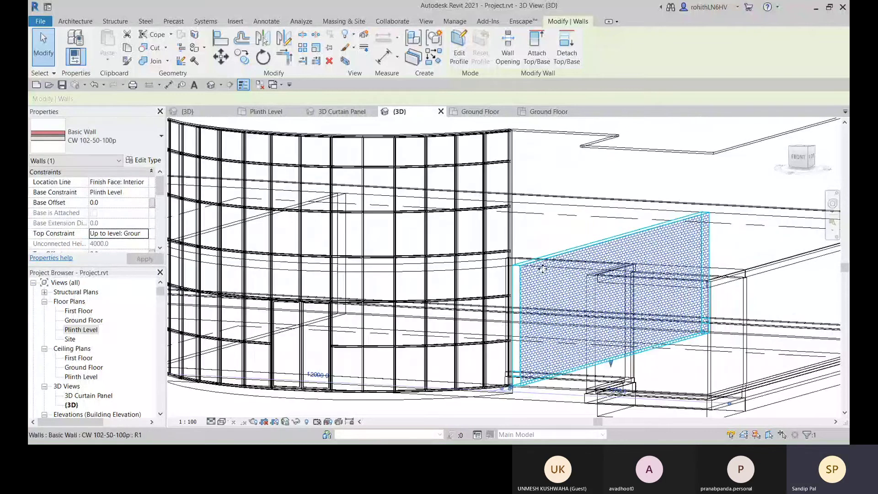
shift+middle_drag(542, 268, 551, 305)
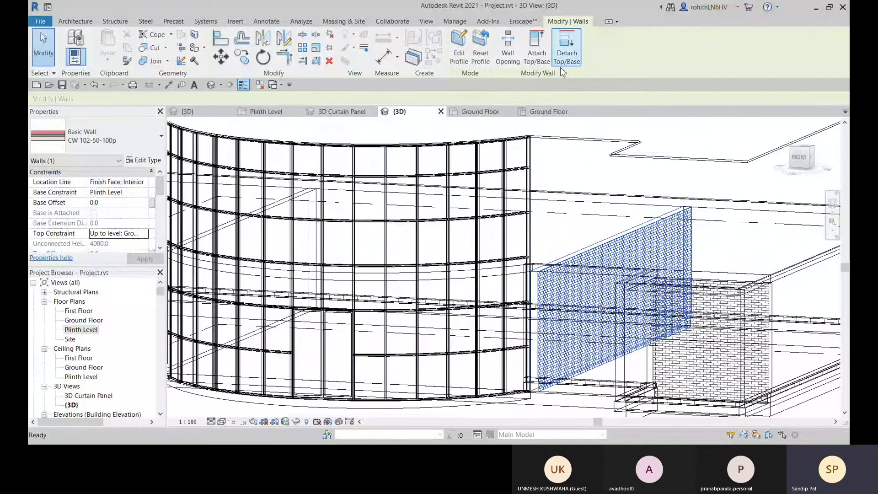
Step: Detach the top of the selected interior wall beside the curved curtain wall from the timber floor
click(566, 54)
middle_drag(535, 264, 534, 263)
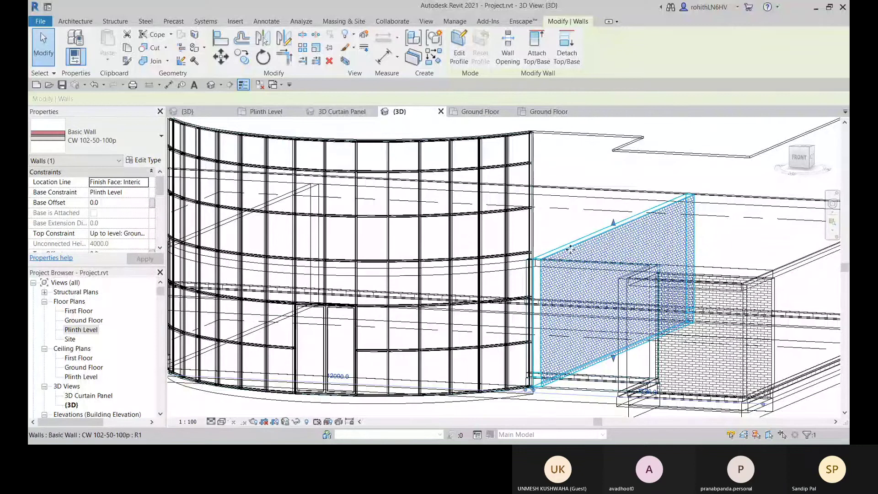
middle_drag(566, 250, 567, 244)
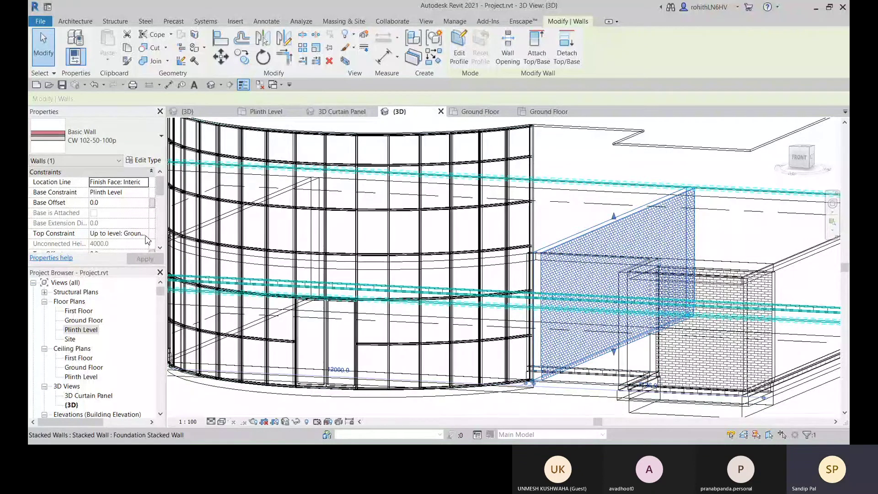
Step: Check the default thickness in the timber floor's type properties and close them without changes
scroll(117, 236, down, 1)
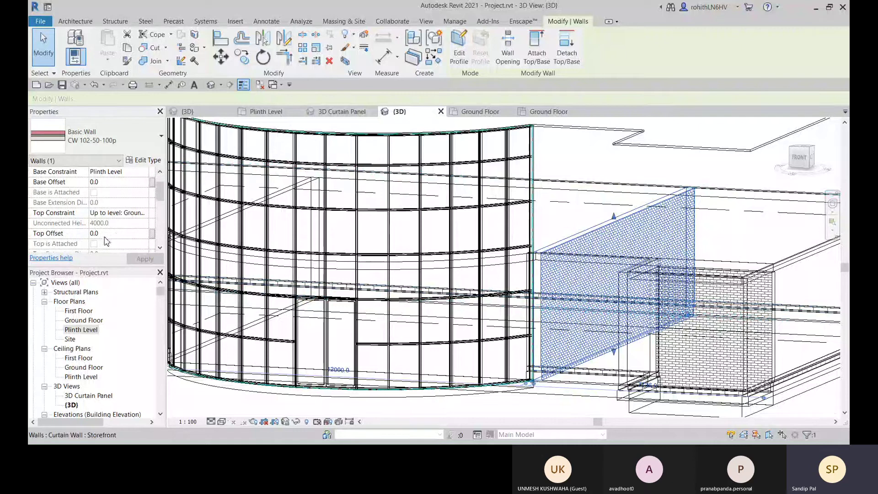
click(102, 235)
click(498, 265)
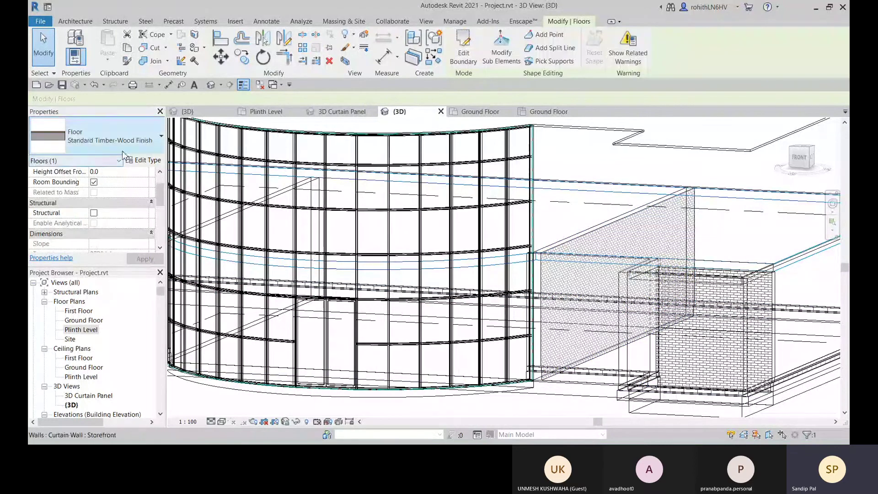
click(142, 161)
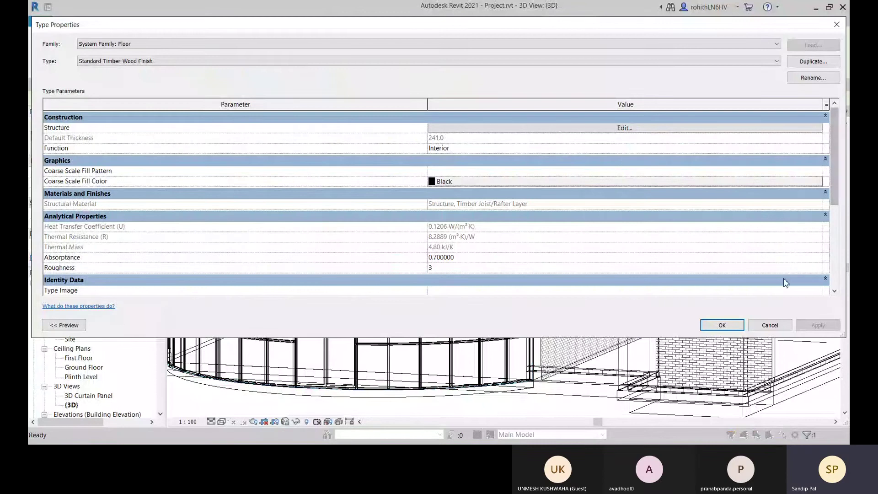
click(770, 324)
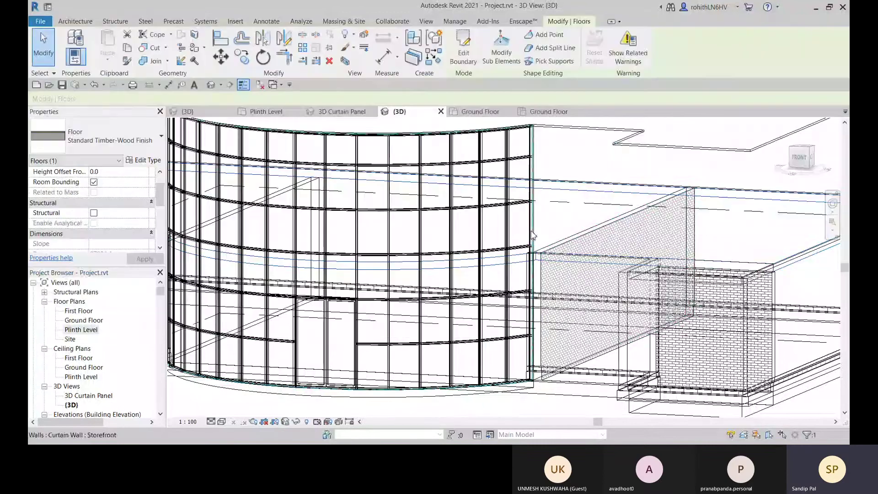
Step: Set the Top Offset of the interior wall at the curtain wall's corner to -241 and deselect the wall
click(565, 250)
click(105, 233)
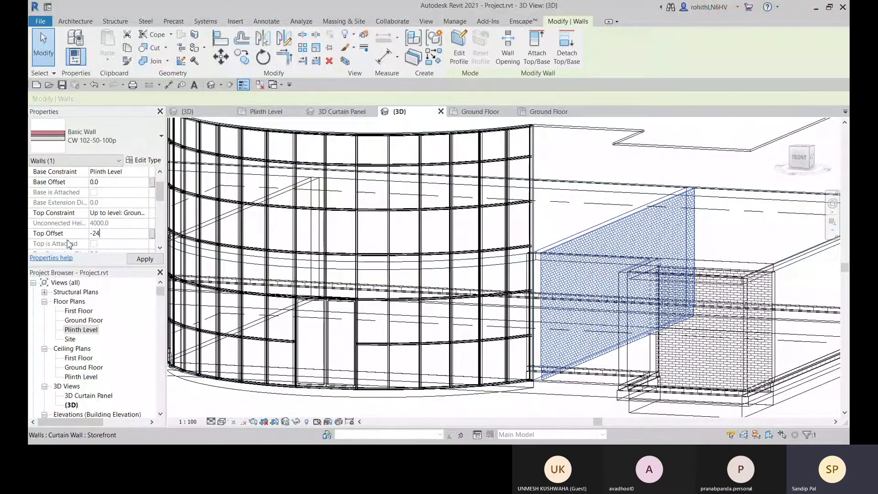
key(Return)
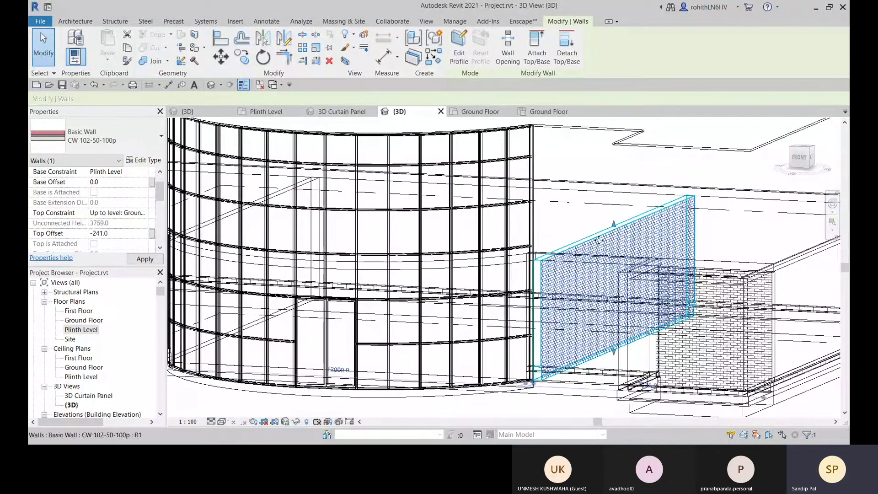
middle_drag(631, 220, 632, 201)
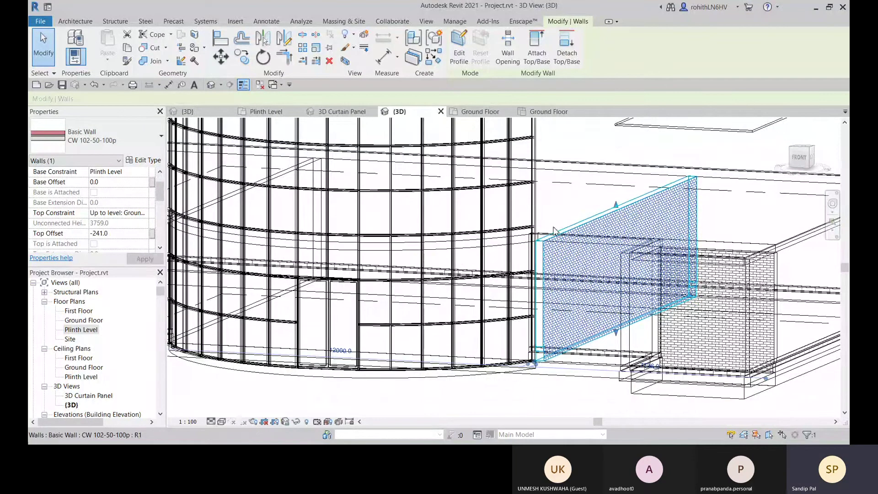
scroll(516, 201, down, 2)
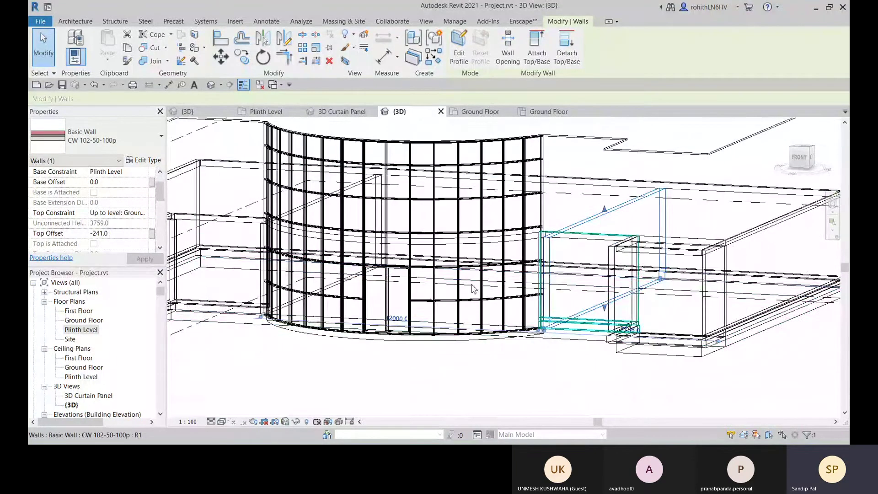
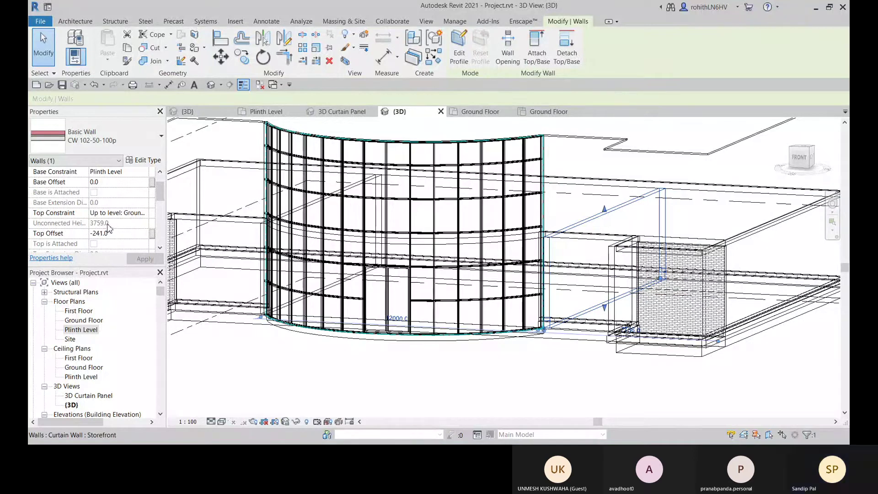
click(503, 381)
Step: Open the South building elevation
scroll(503, 381, down, 5)
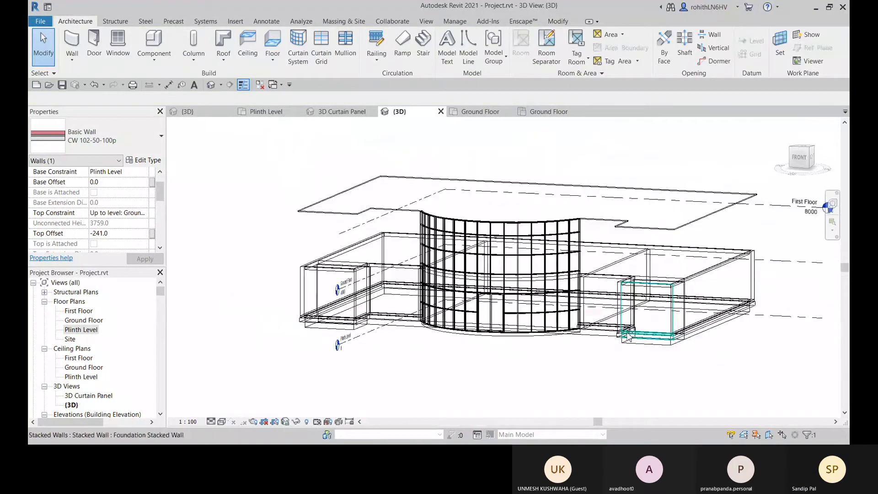
shift+middle_drag(494, 359, 622, 377)
middle_drag(487, 370, 490, 351)
mouse_move(412, 301)
middle_down()
mouse_move(427, 282)
mouse_move(307, 213)
middle_up()
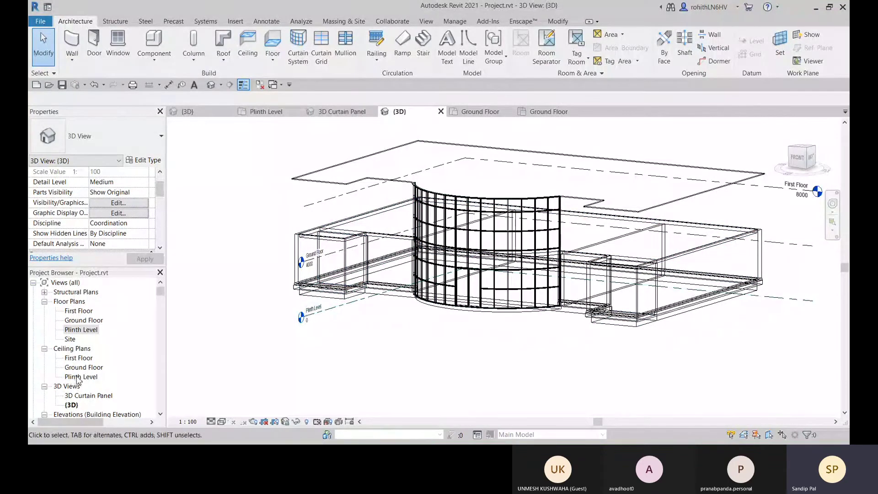
scroll(80, 387, down, 3)
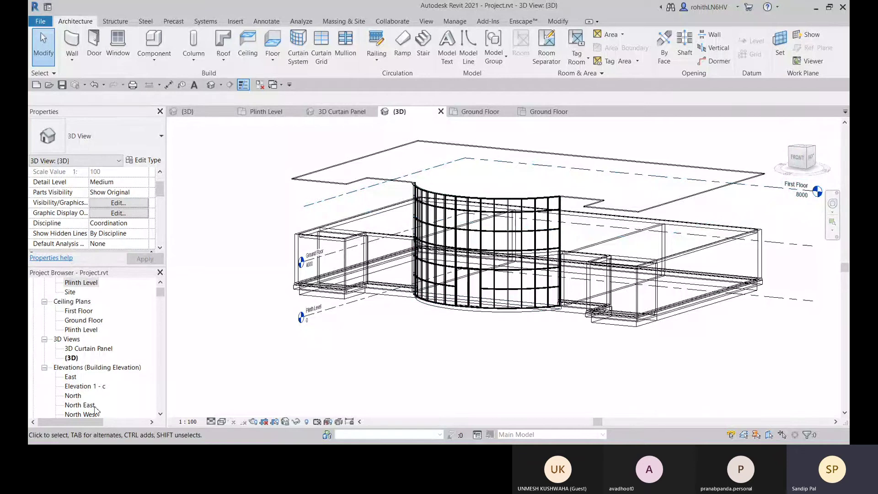
scroll(91, 409, down, 1)
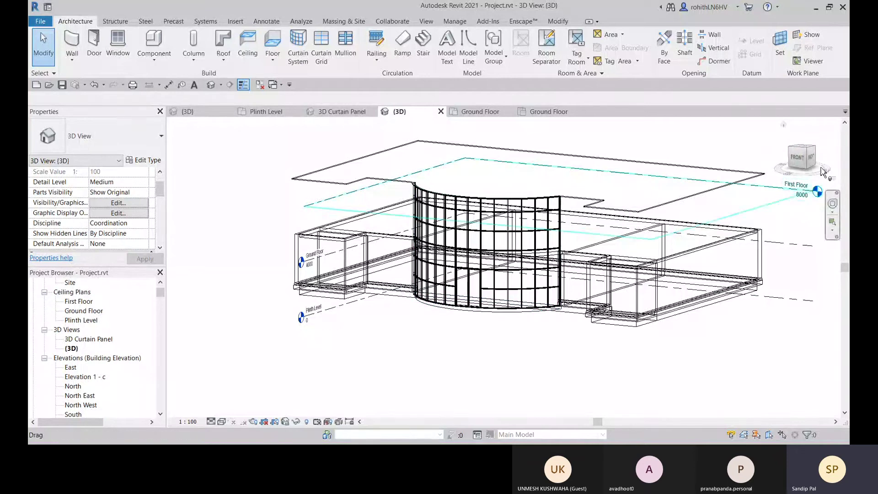
scroll(68, 406, down, 2)
scroll(87, 398, down, 3)
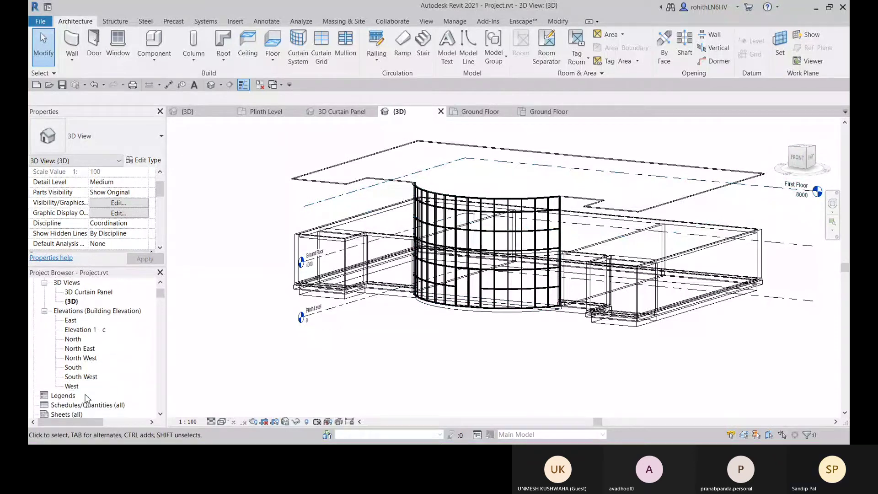
double_click(73, 367)
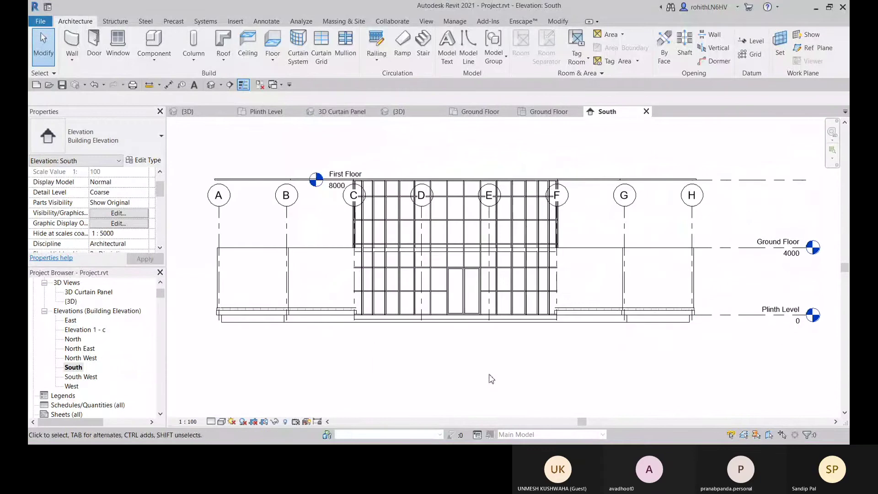
middle_drag(631, 314, 636, 283)
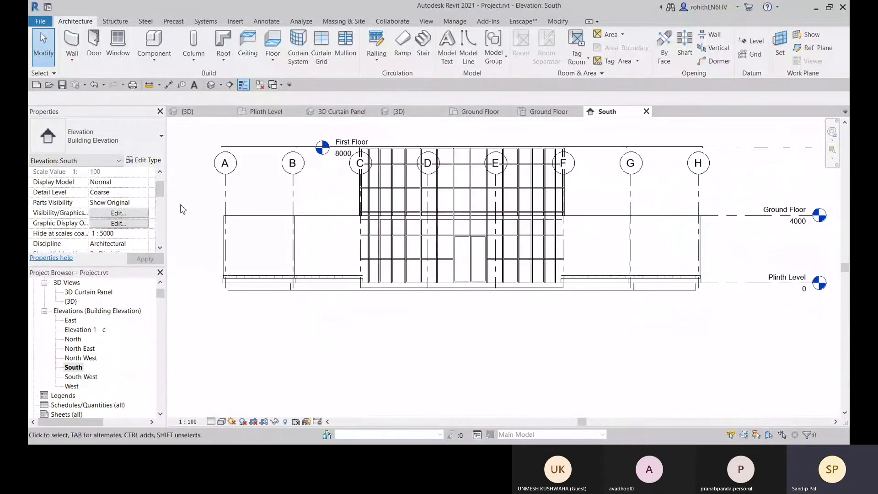
click(249, 225)
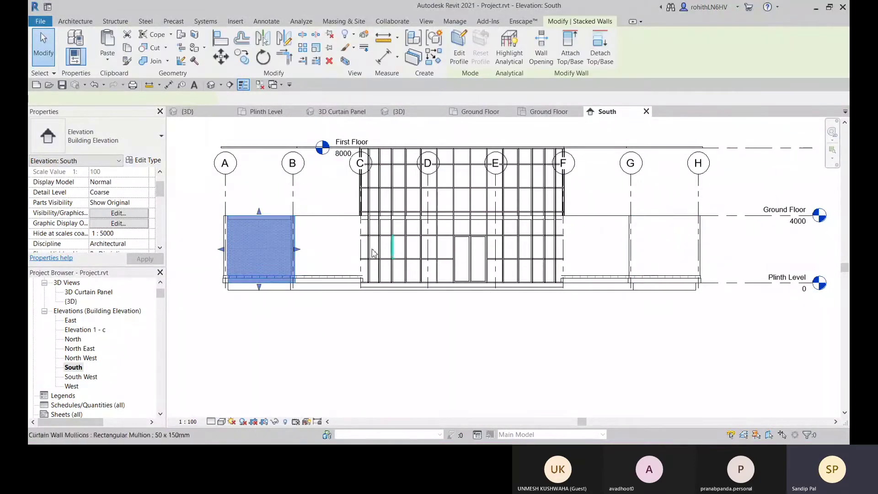
drag(202, 211, 724, 310)
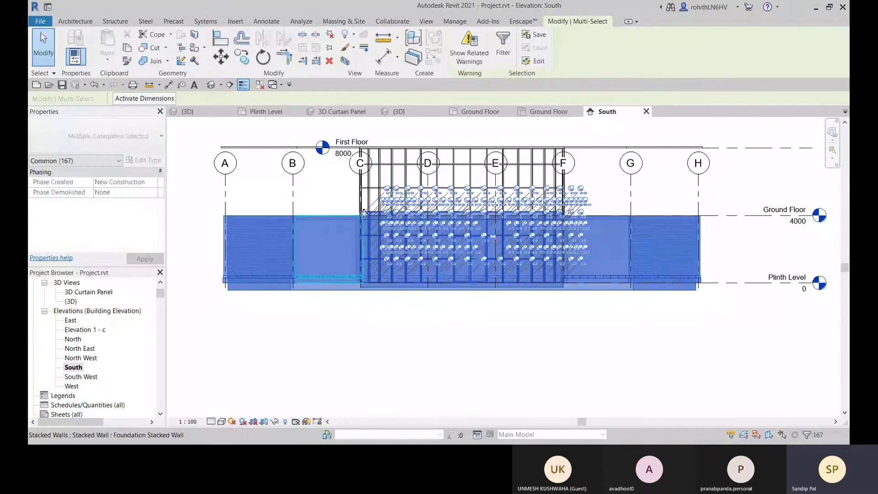
scroll(364, 213, up, 5)
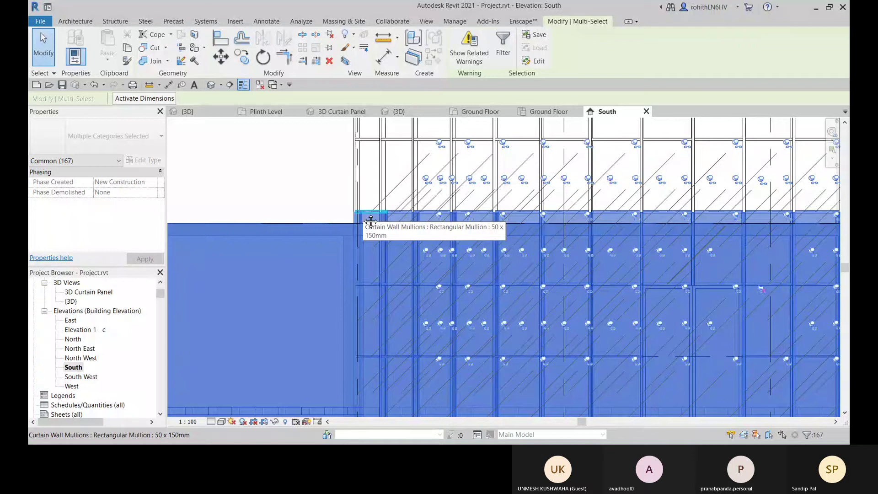
shift+click(363, 214)
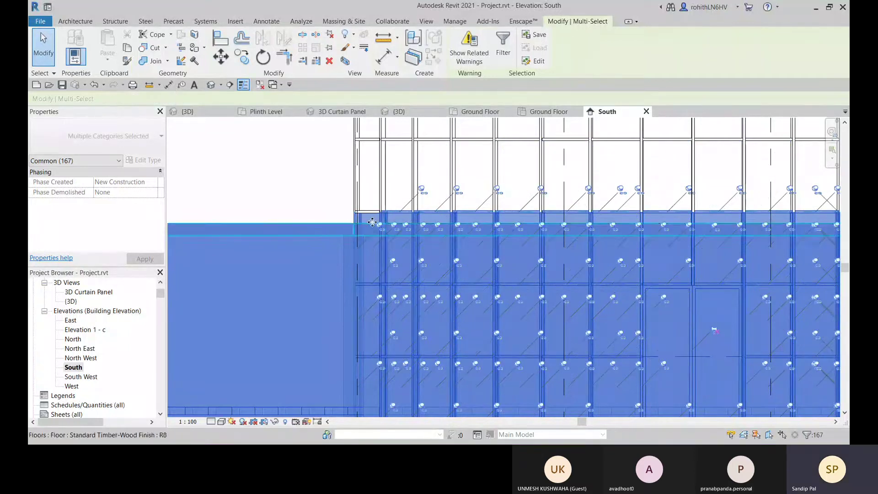
scroll(372, 222, down, 6)
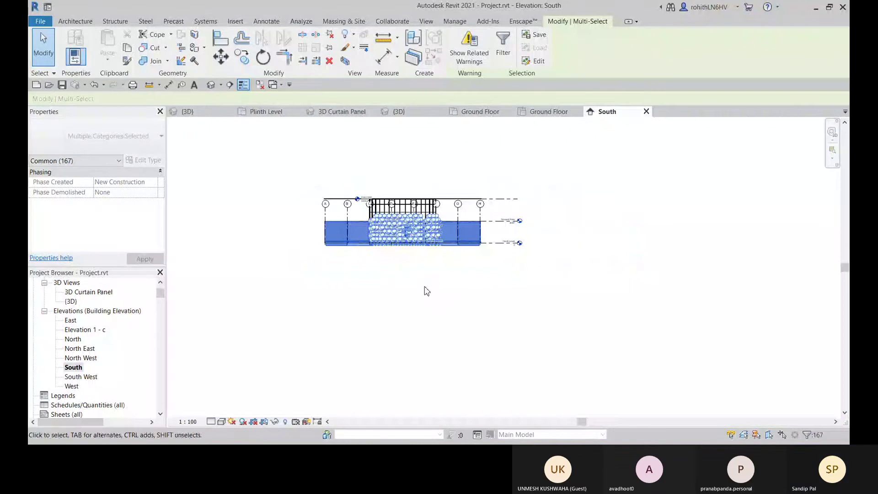
click(409, 288)
Step: Temporarily hide the Storefront curtain wall between grids C and F in the South elevation
scroll(428, 257, up, 2)
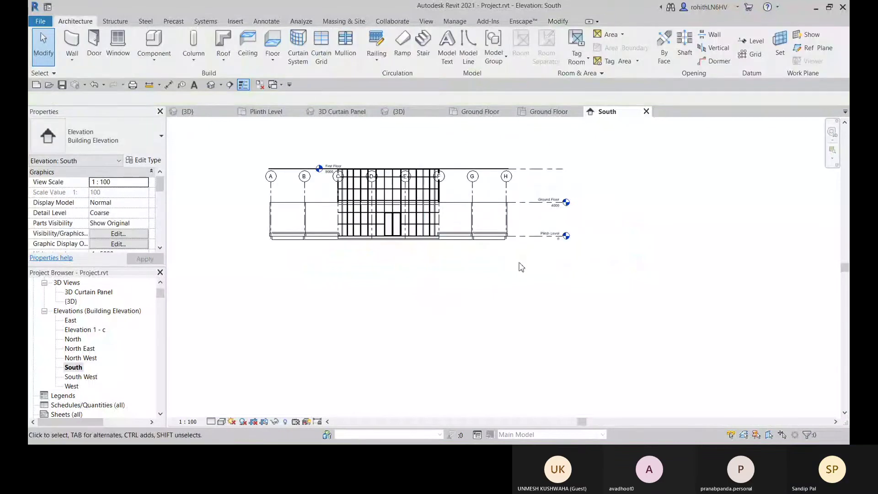
scroll(371, 211, up, 2)
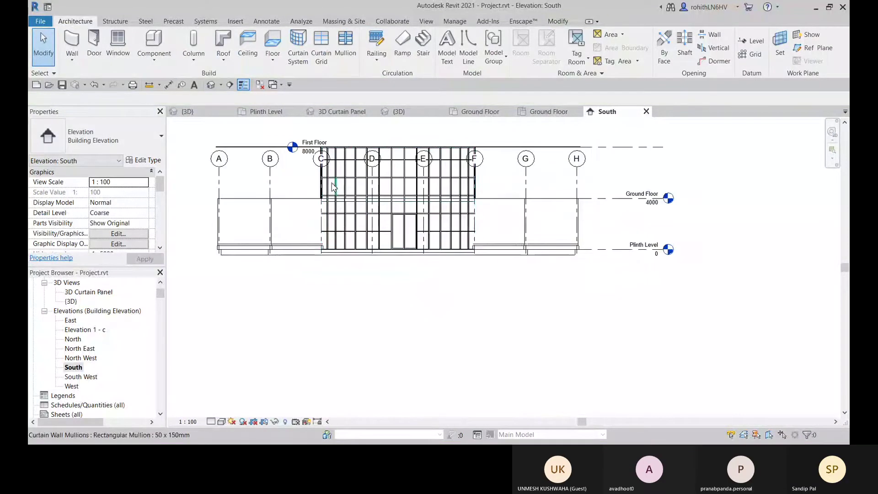
click(332, 184)
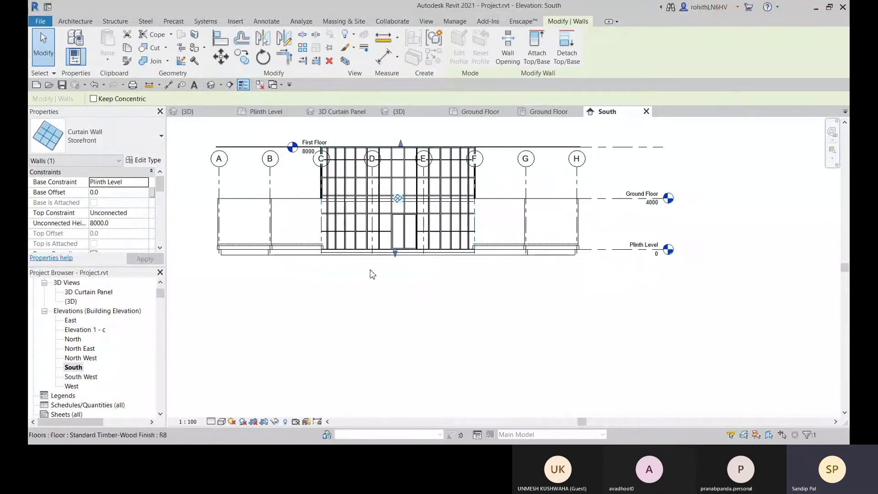
click(275, 421)
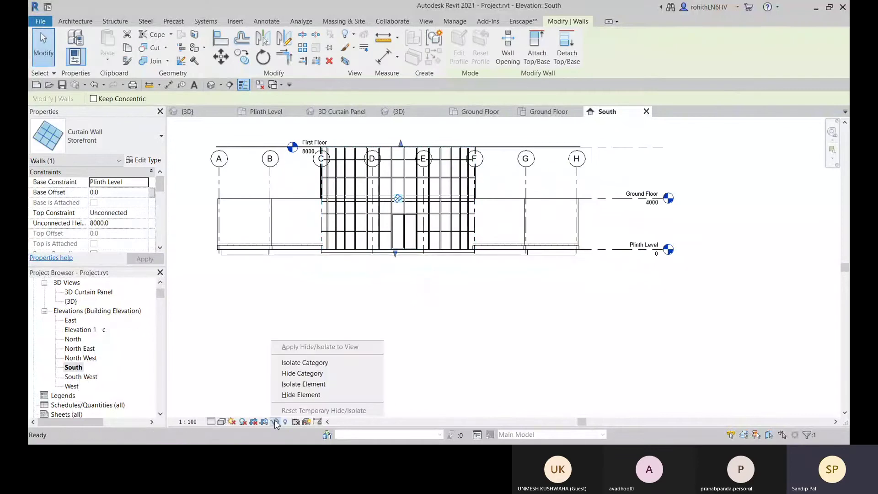
click(295, 395)
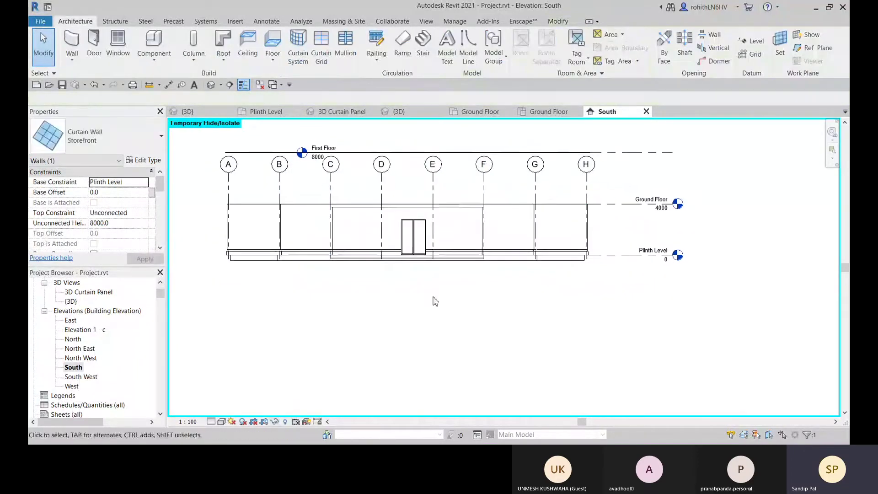
key(Escape)
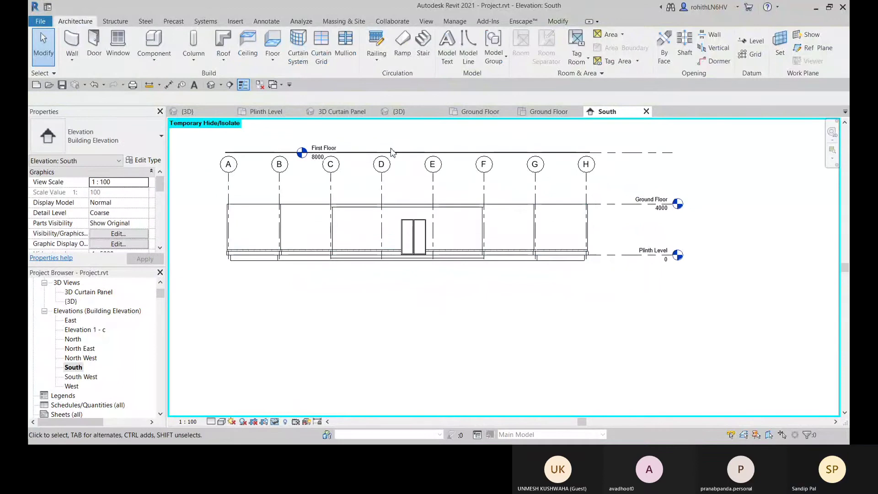
Step: Temporarily hide the double storefront door between grids D and E
click(413, 235)
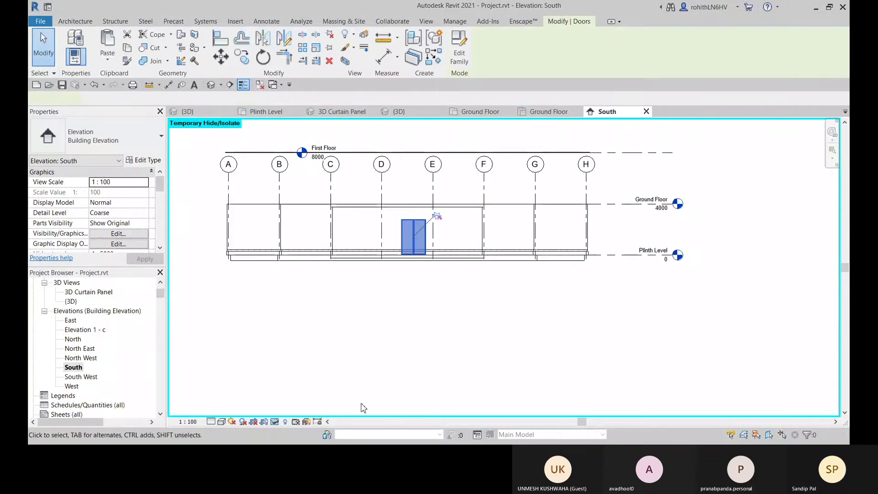
click(280, 424)
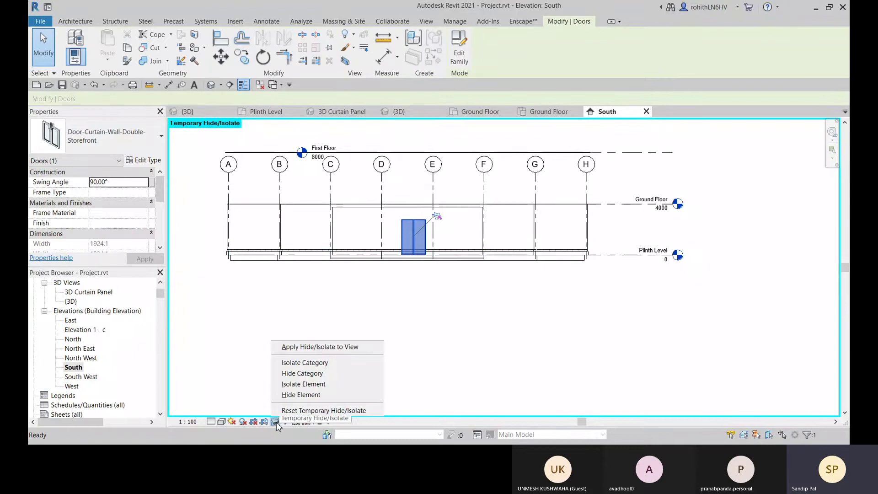
click(287, 395)
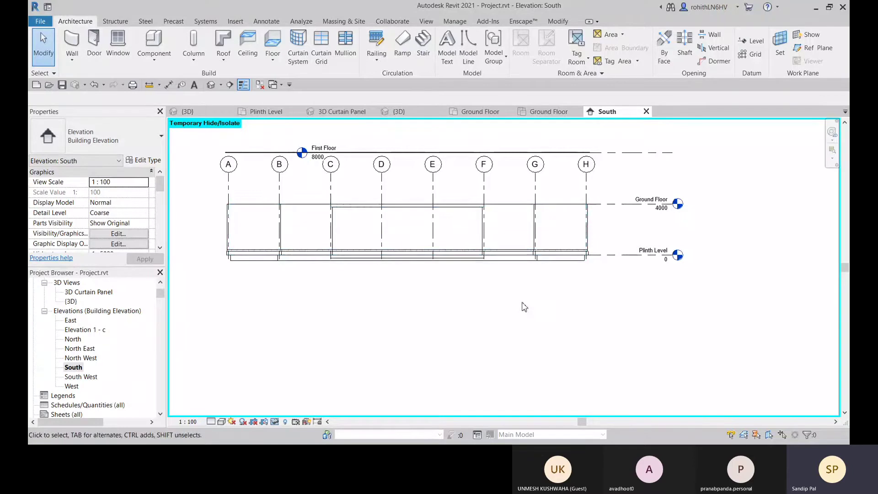
Step: Temporarily hide the timber floor at Ground Floor level between grids C and F in the South elevation
middle_drag(522, 304, 566, 313)
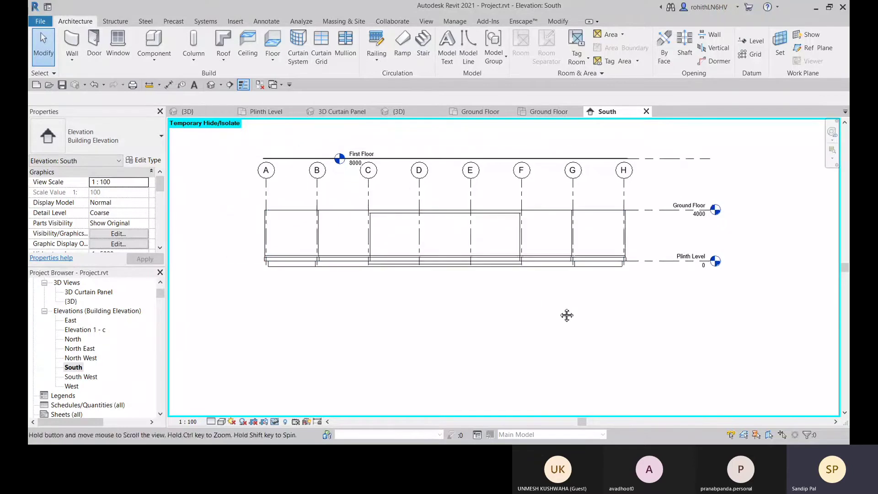
click(404, 213)
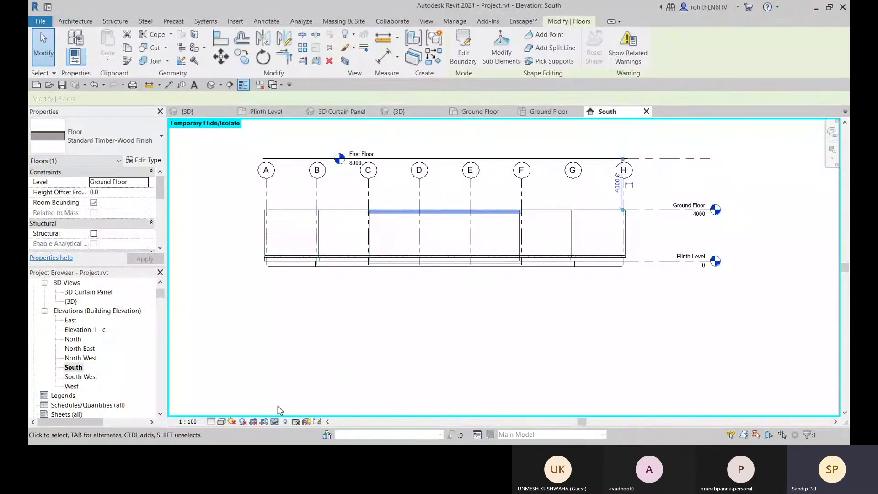
click(274, 421)
click(299, 393)
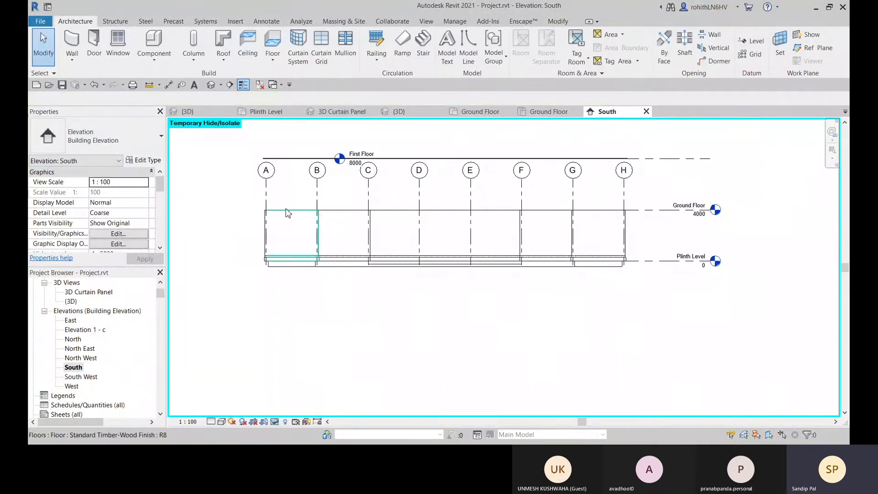
Step: Copy all visible building elements in the South elevation and paste them aligned to the Ground Floor and First Floor levels
drag(212, 206, 670, 315)
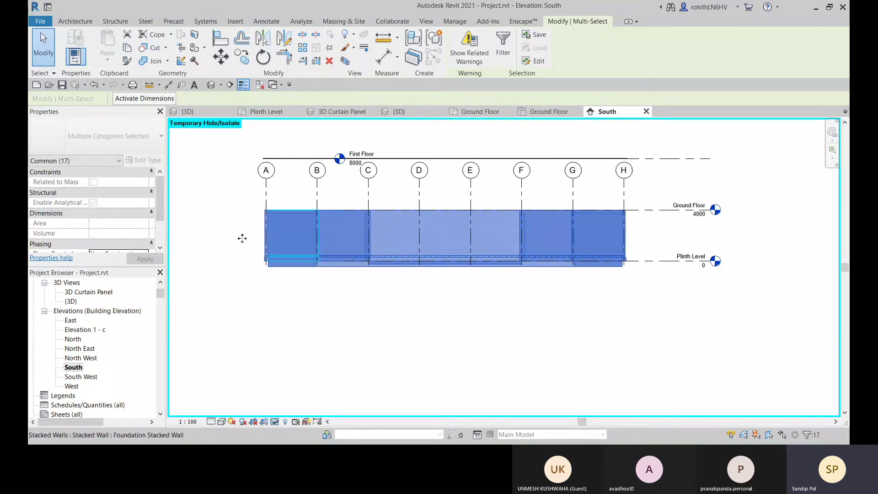
click(127, 49)
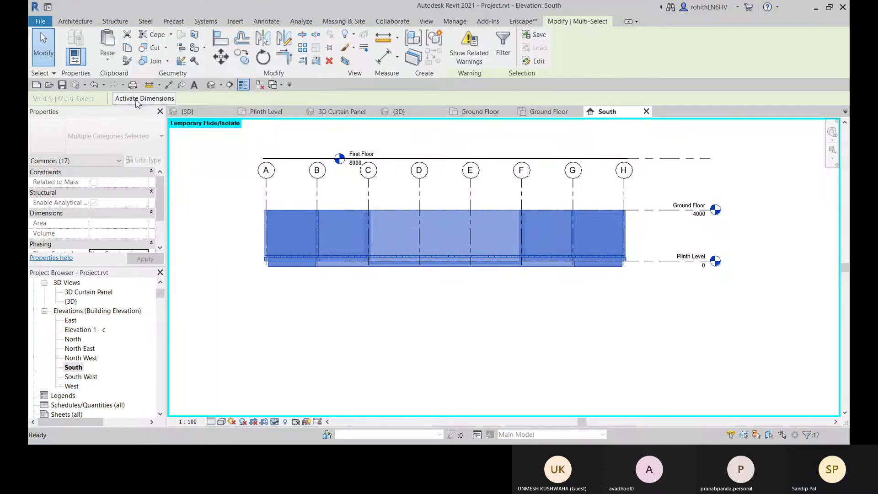
click(108, 62)
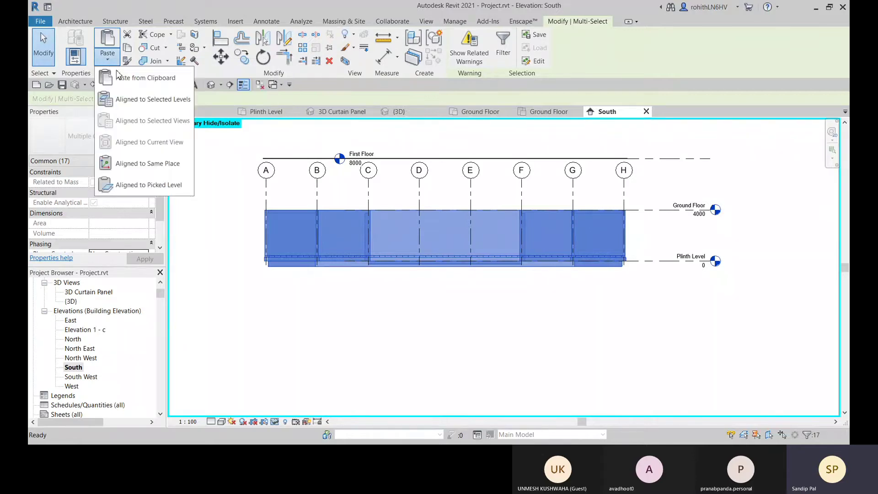
click(127, 102)
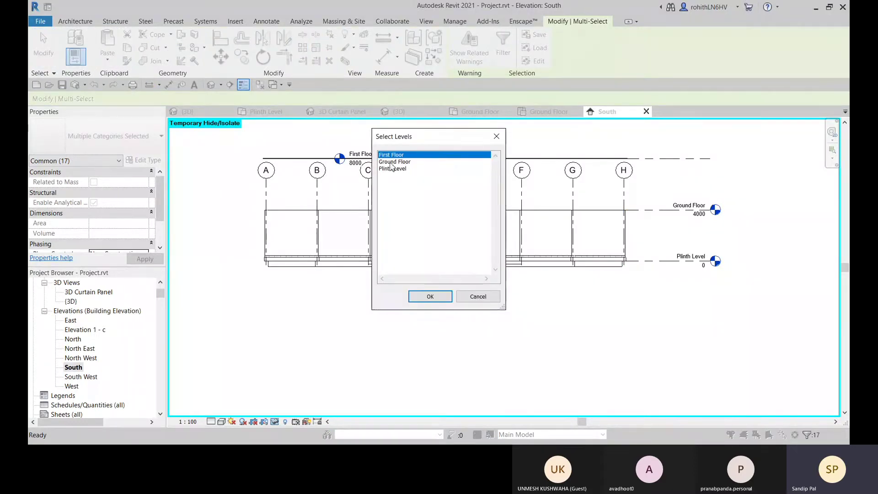
click(392, 162)
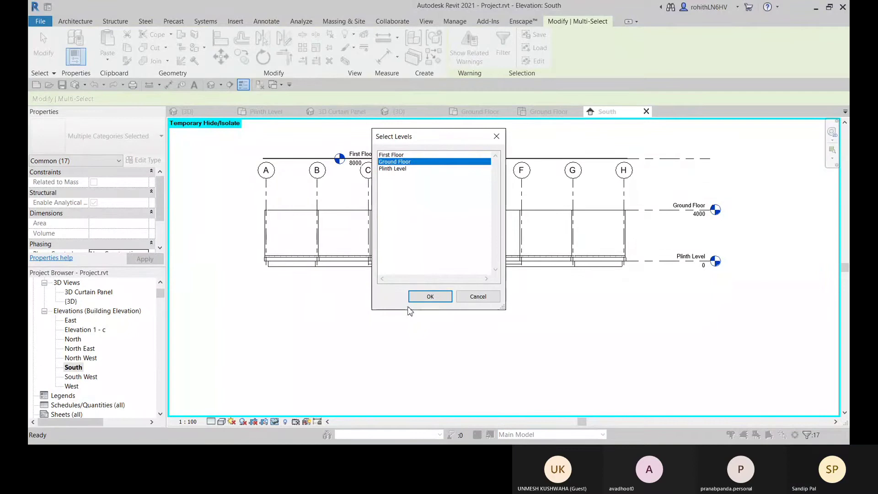
ctrl+click(388, 156)
click(428, 297)
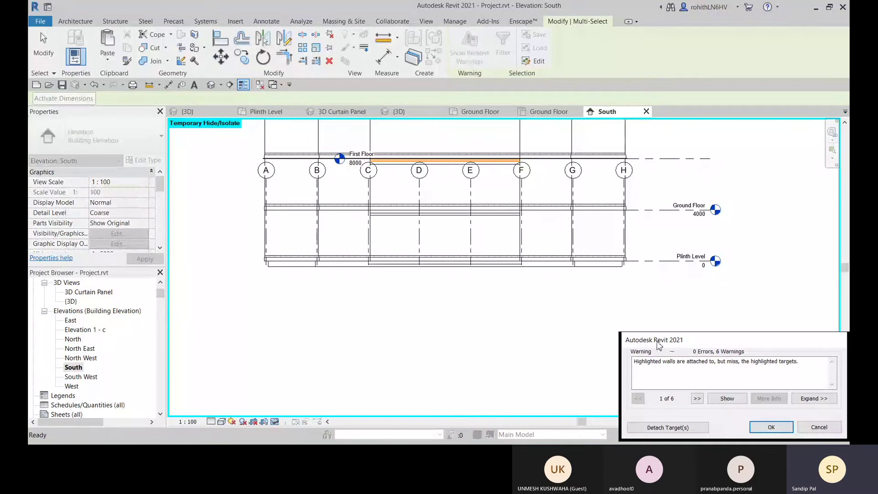
Step: Detach the pasted walls from the targets they miss and clear the selection
drag(659, 345, 458, 281)
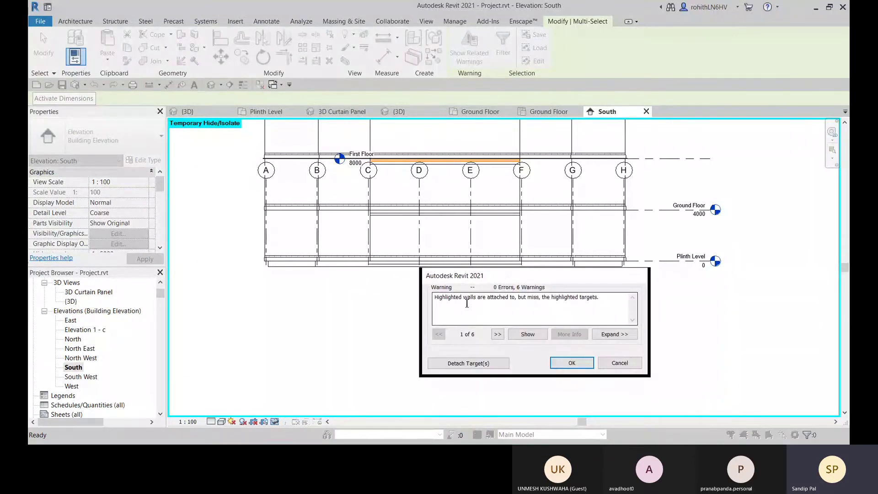
click(451, 367)
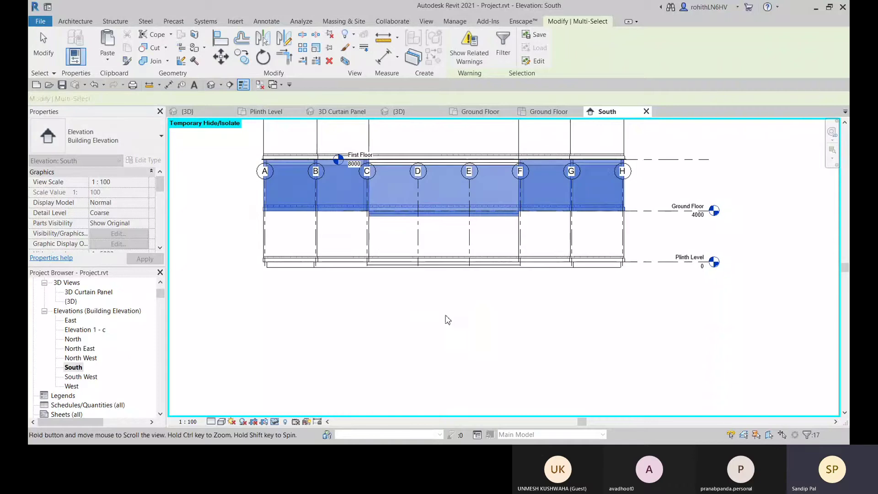
click(379, 328)
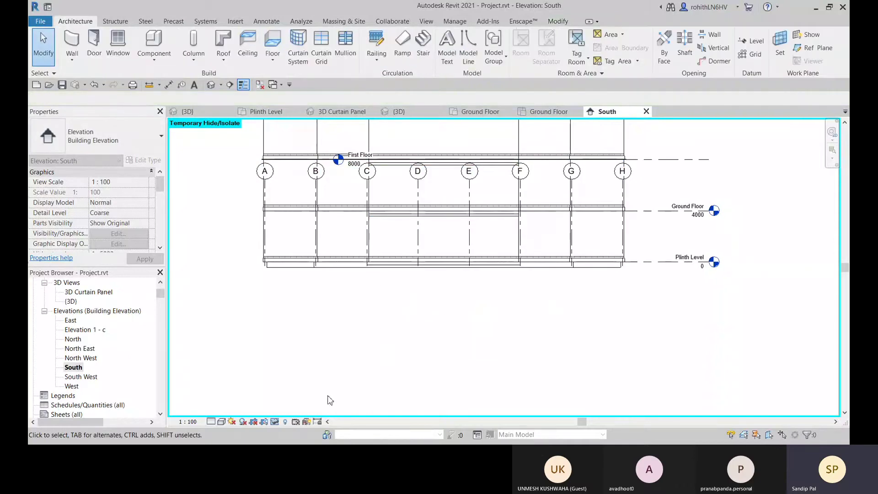
Step: Reset the temporary hide/isolate in the South elevation
click(274, 421)
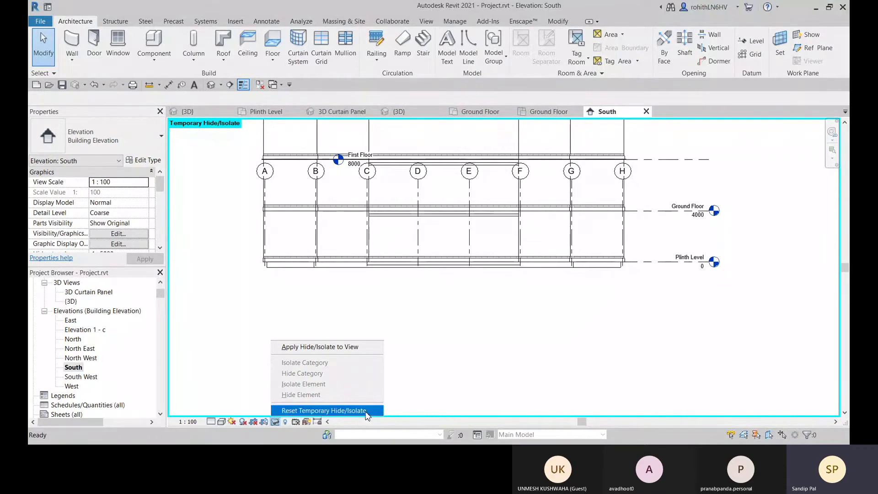
click(451, 388)
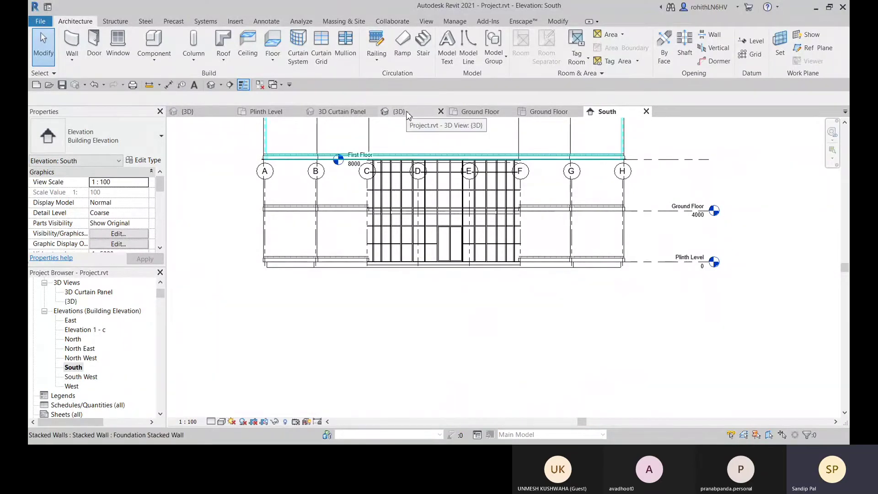
Step: Open the 3D view and change its visual style from wireframe to a display with material textures
click(399, 112)
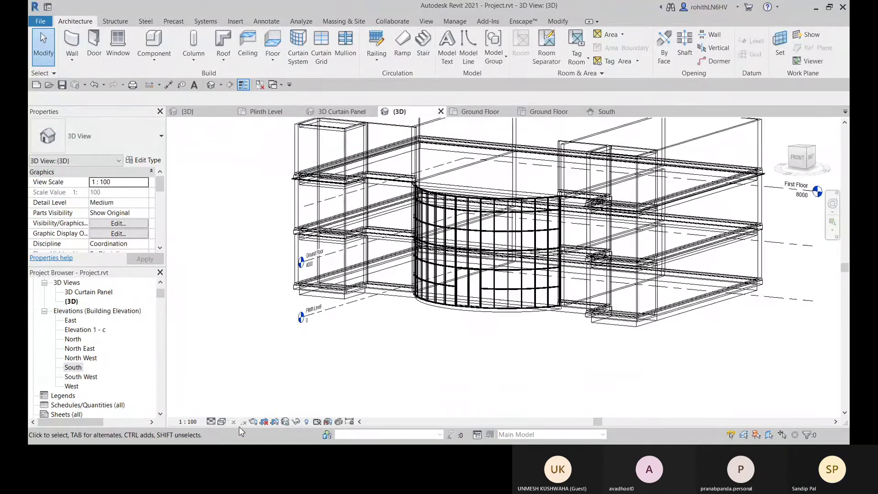
click(222, 423)
click(229, 410)
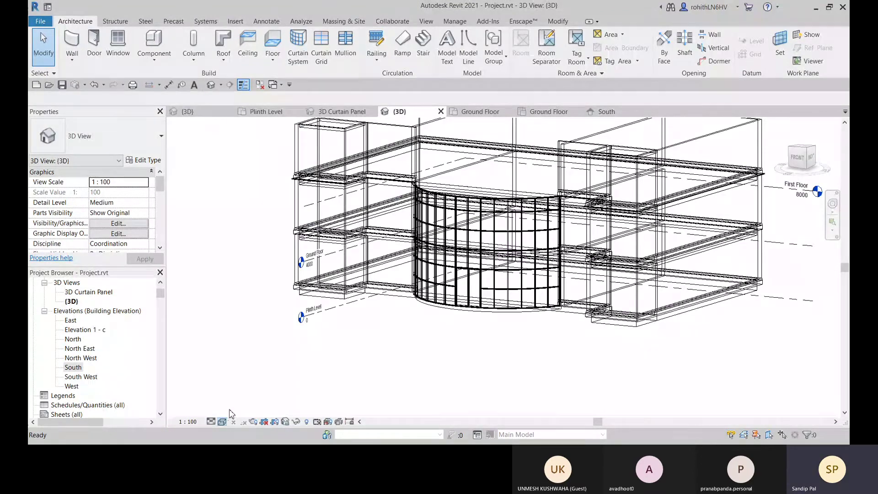
shift+middle_drag(570, 376, 471, 417)
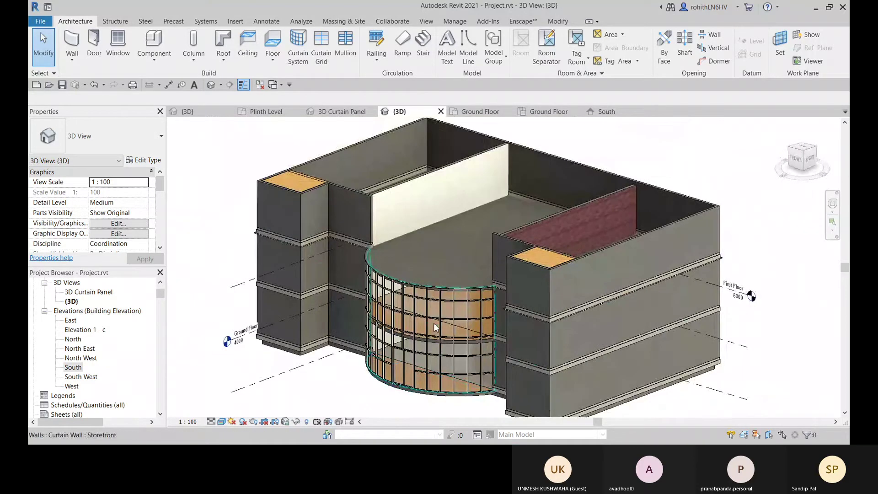
Step: Examine the curved Storefront curtain wall and the copied storeys around it from several angles in the 3D view
click(432, 325)
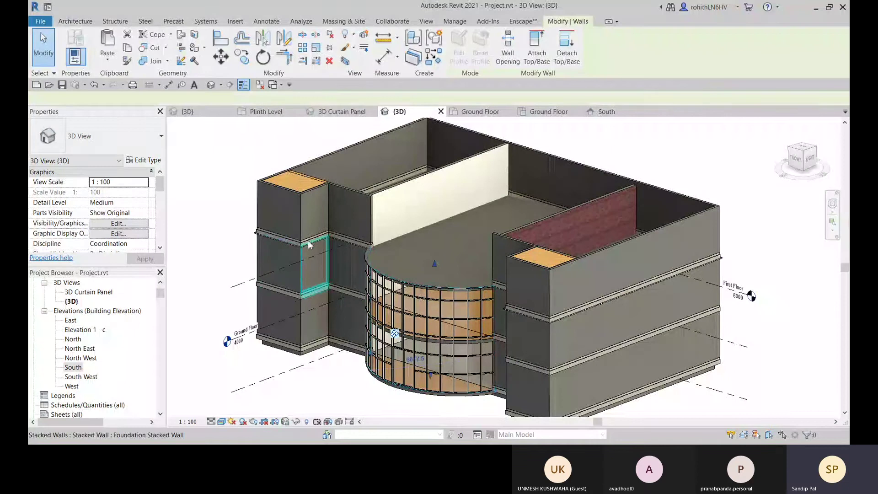
scroll(411, 256, up, 3)
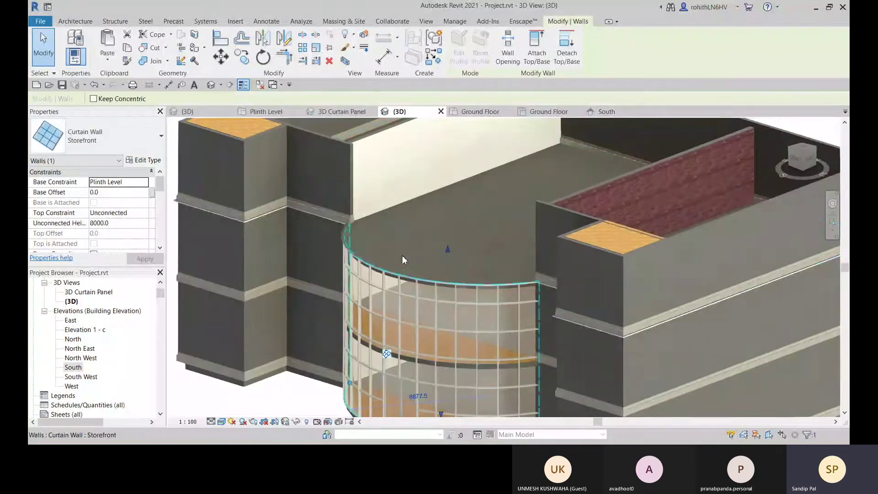
scroll(399, 207, down, 3)
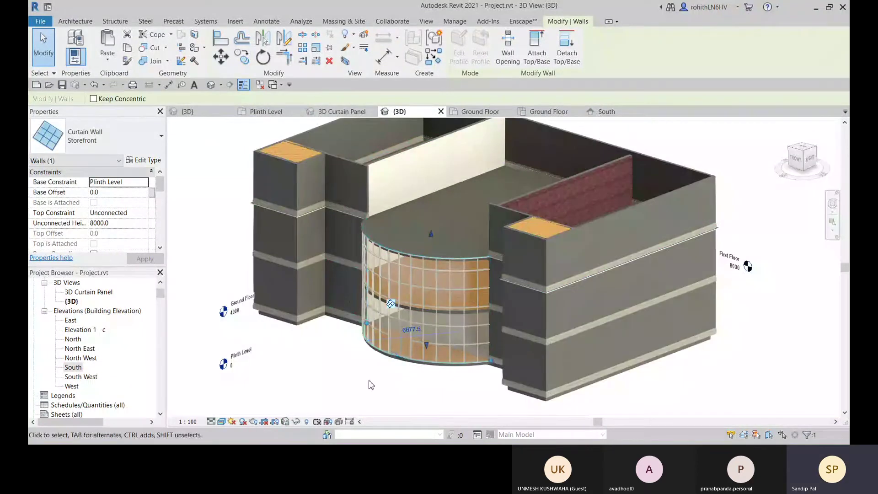
middle_drag(456, 402, 459, 403)
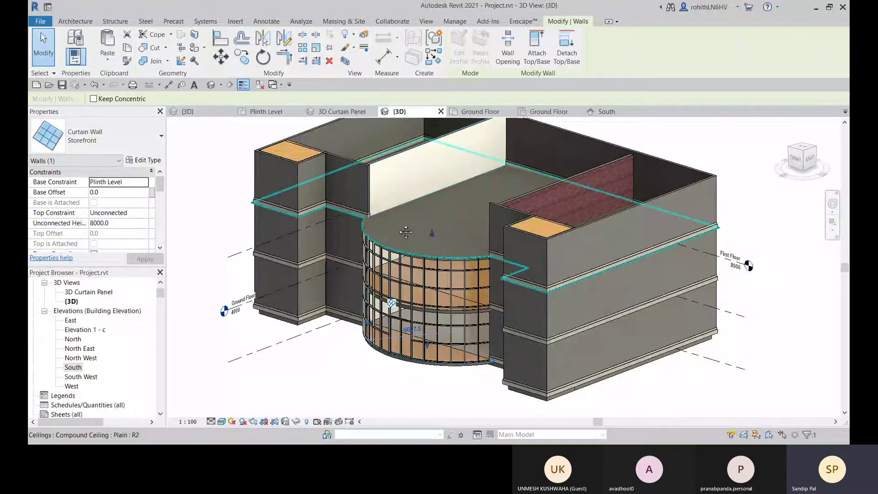
middle_drag(406, 232, 484, 227)
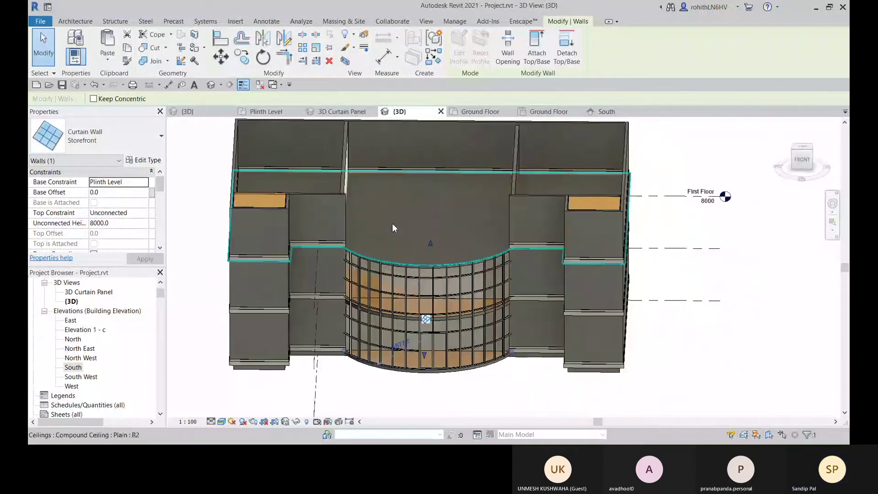
shift+middle_drag(348, 197, 361, 243)
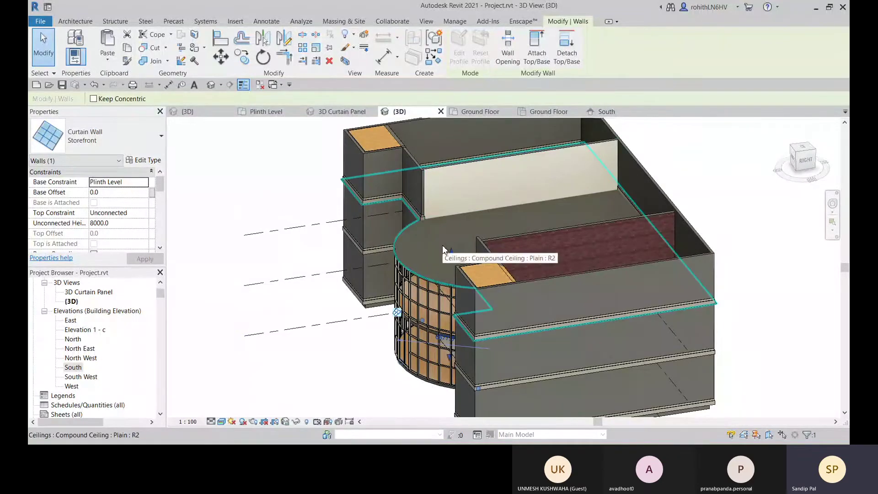
shift+middle_drag(442, 249, 544, 297)
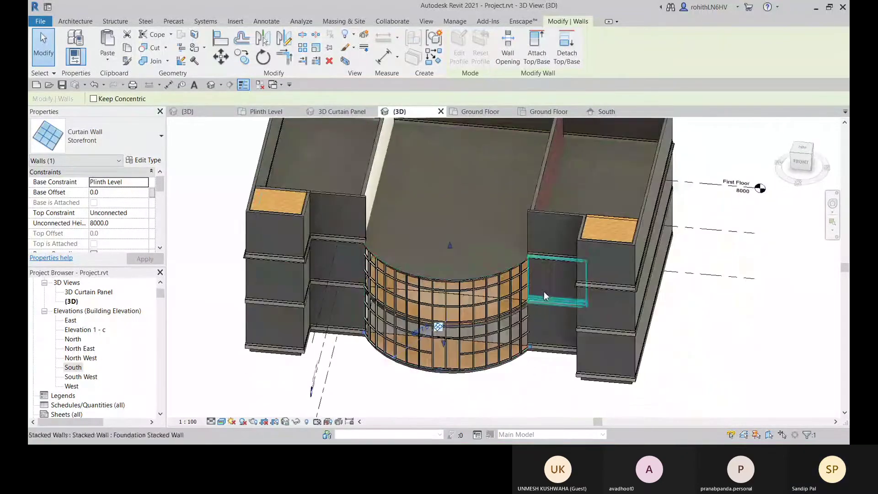
shift+middle_drag(445, 398, 512, 398)
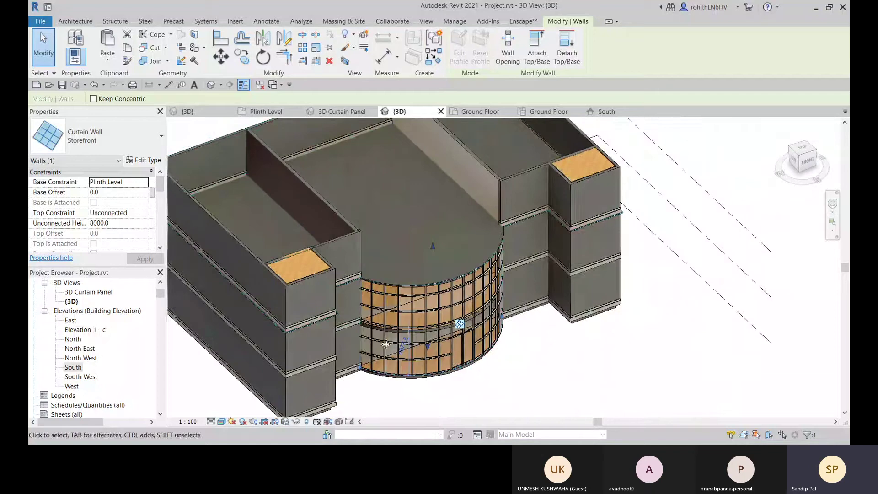
click(79, 23)
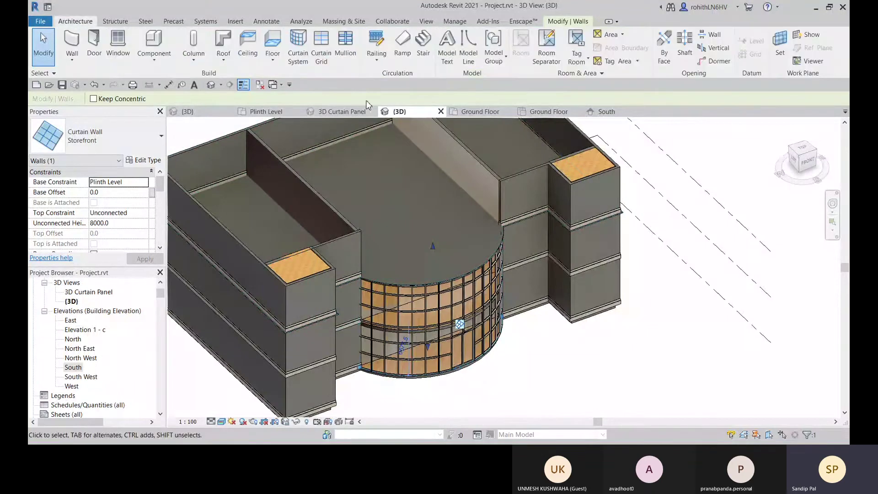
click(376, 58)
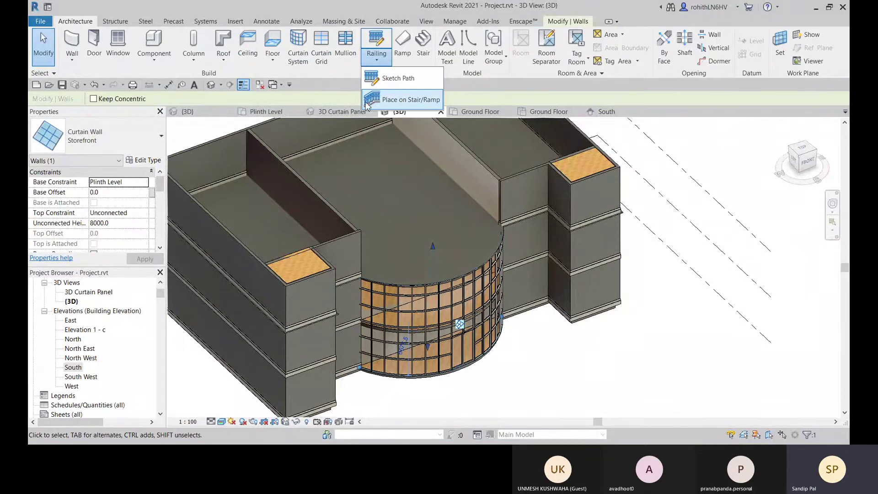
click(395, 85)
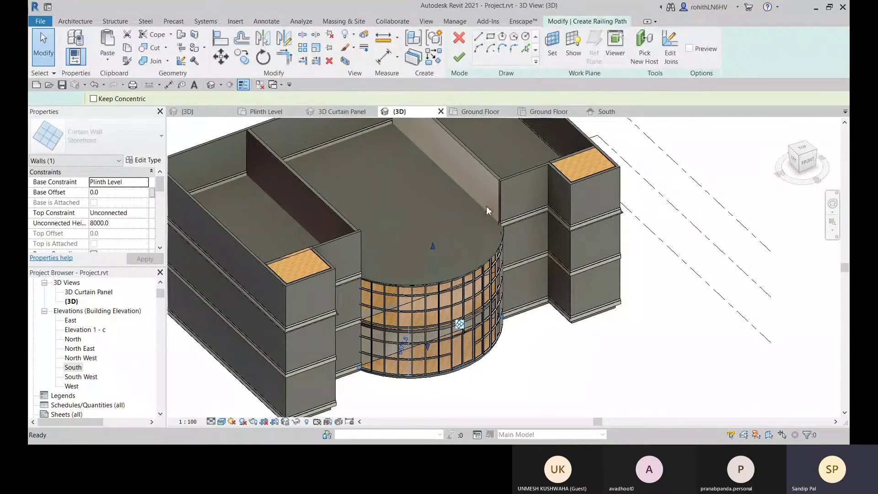
shift+middle_drag(446, 157, 414, 313)
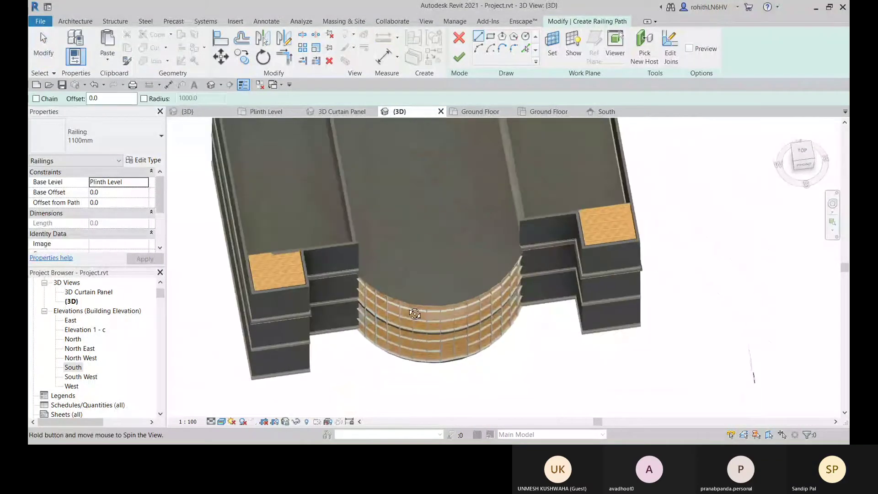
click(526, 48)
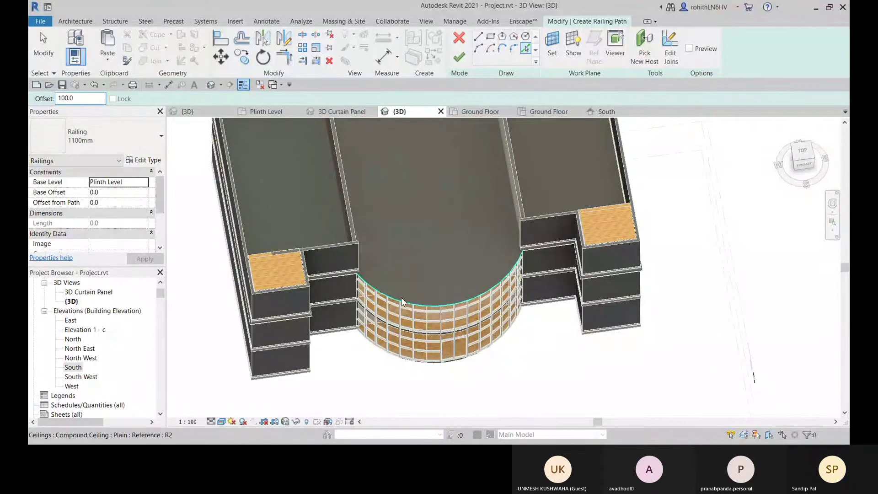
scroll(407, 302, up, 2)
scroll(407, 298, up, 2)
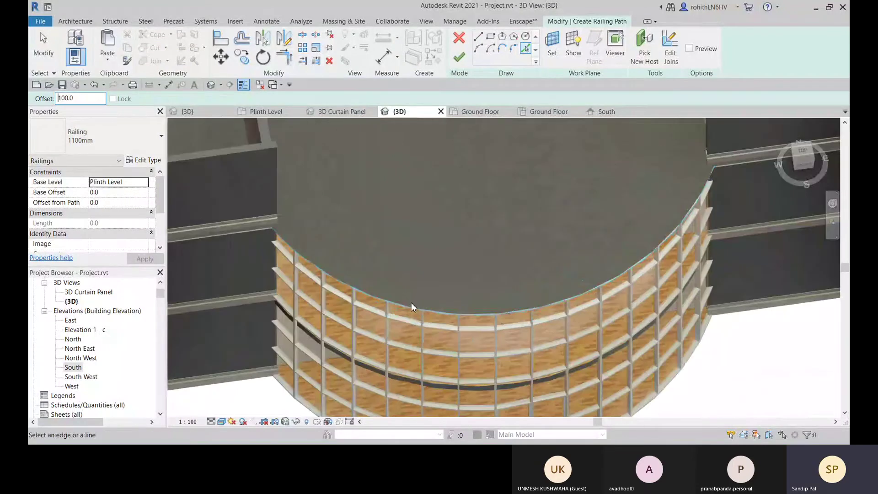
scroll(410, 303, up, 1)
scroll(411, 304, up, 1)
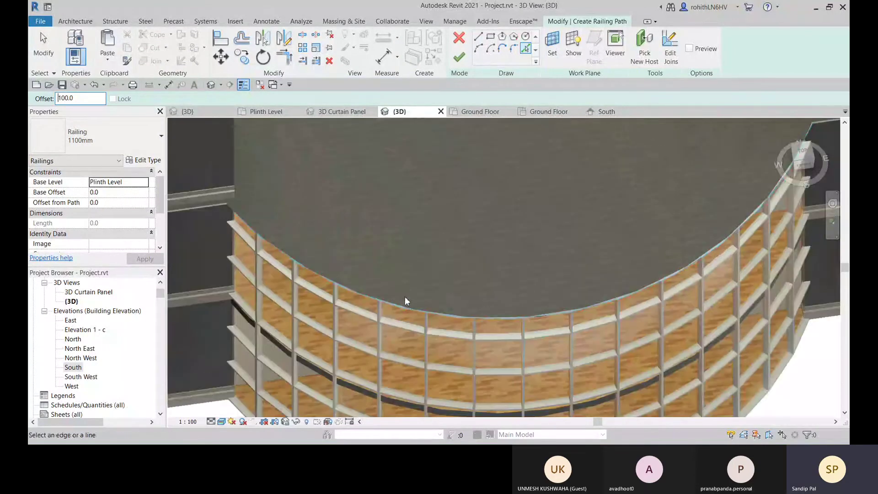
click(317, 272)
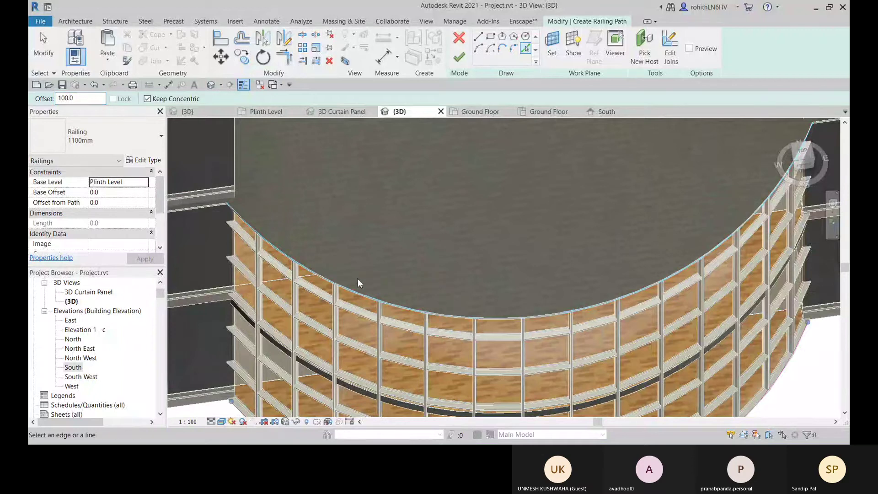
key(Escape)
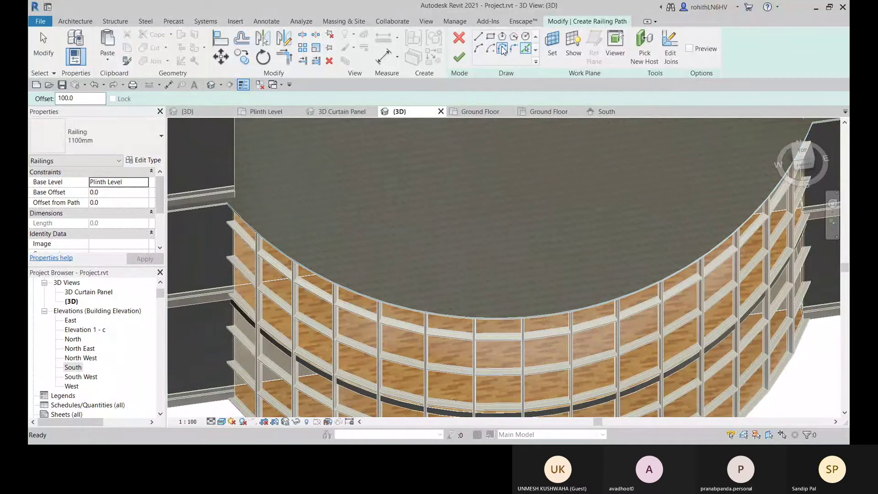
click(479, 49)
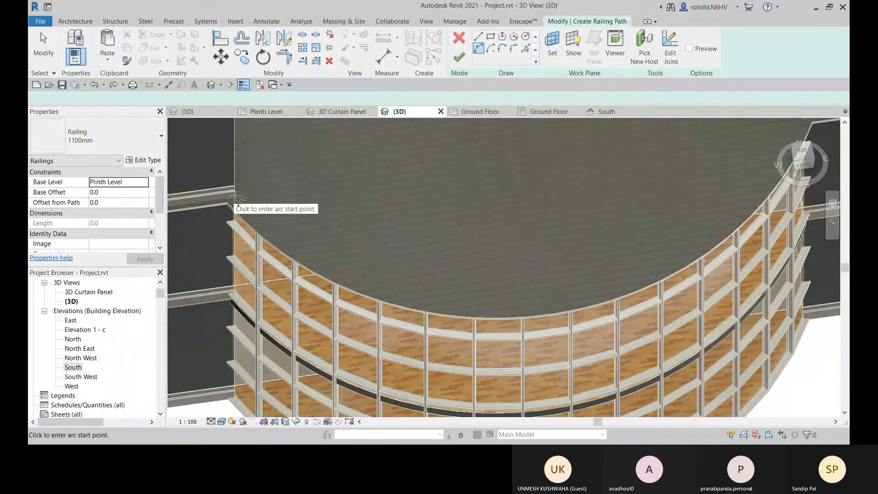
scroll(419, 193, down, 5)
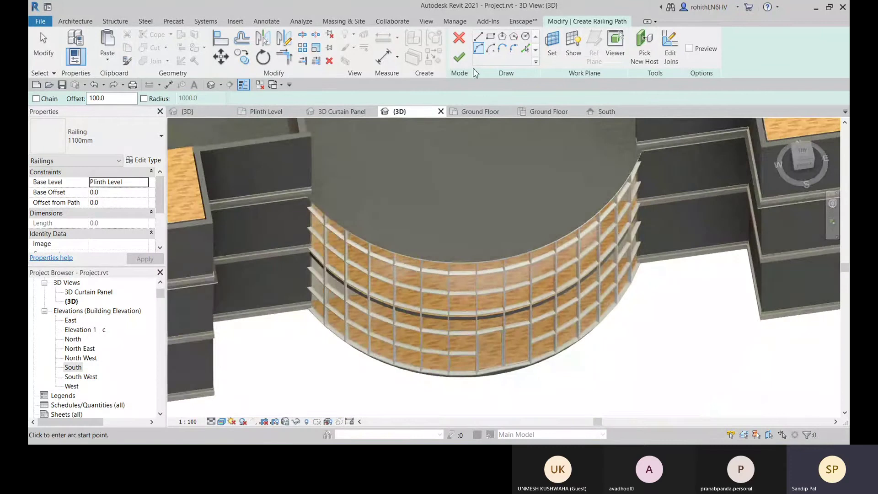
click(458, 37)
click(464, 233)
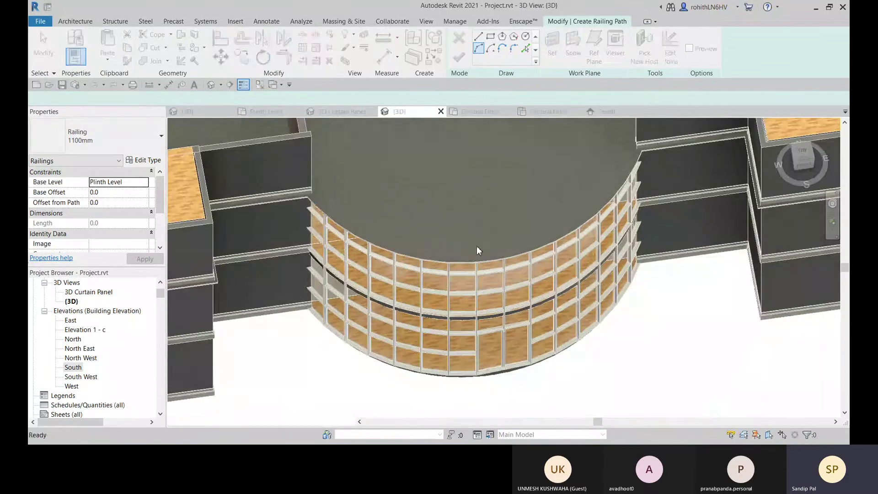
scroll(455, 244, down, 5)
shift+middle_drag(470, 250, 375, 160)
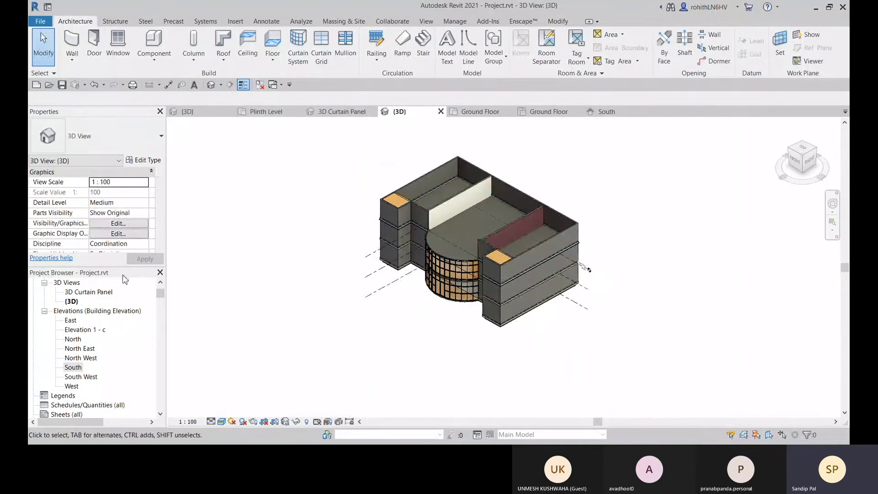
Step: Open the First Floor plan and start a railing by sketching its path at the curved slab edge
scroll(63, 350, up, 4)
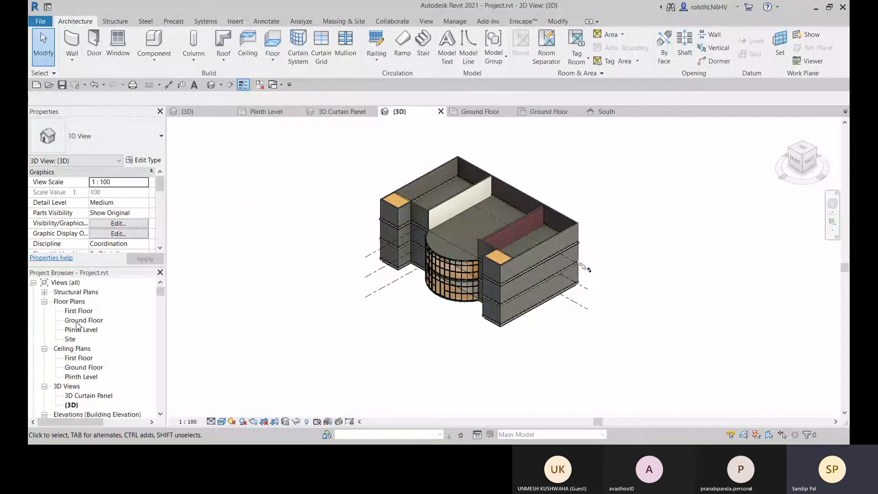
click(78, 312)
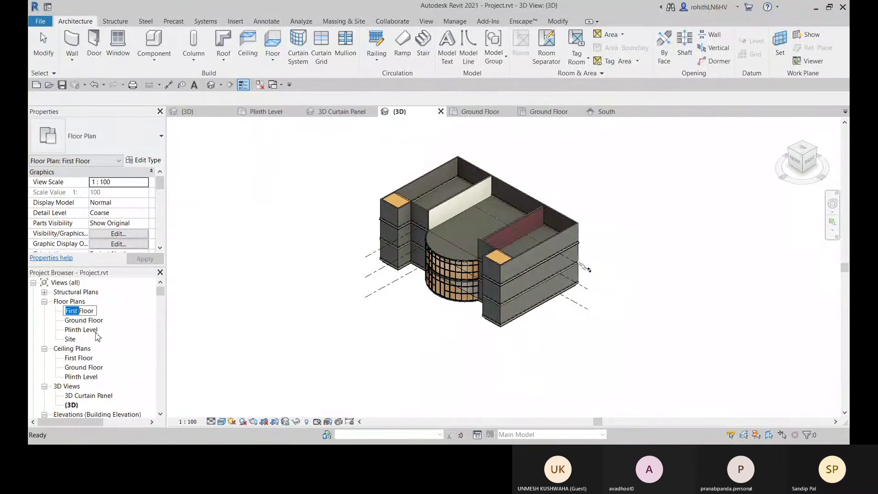
click(95, 332)
double_click(87, 313)
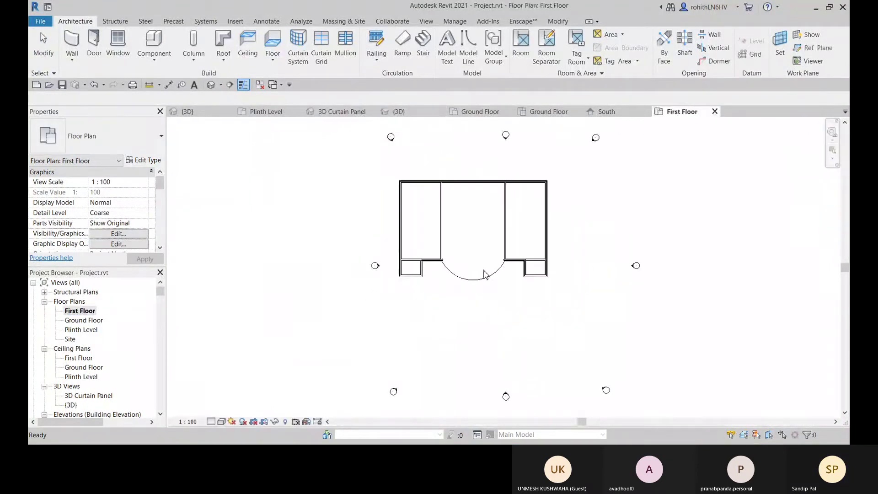
scroll(484, 273, up, 5)
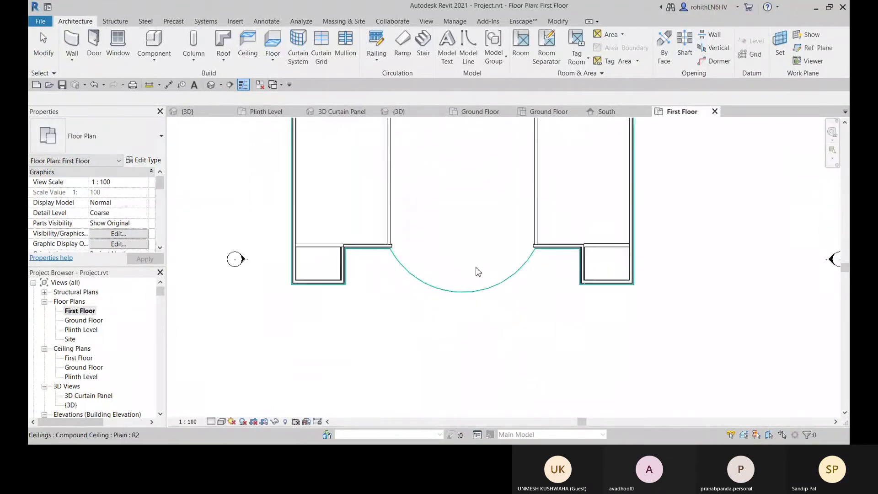
click(378, 47)
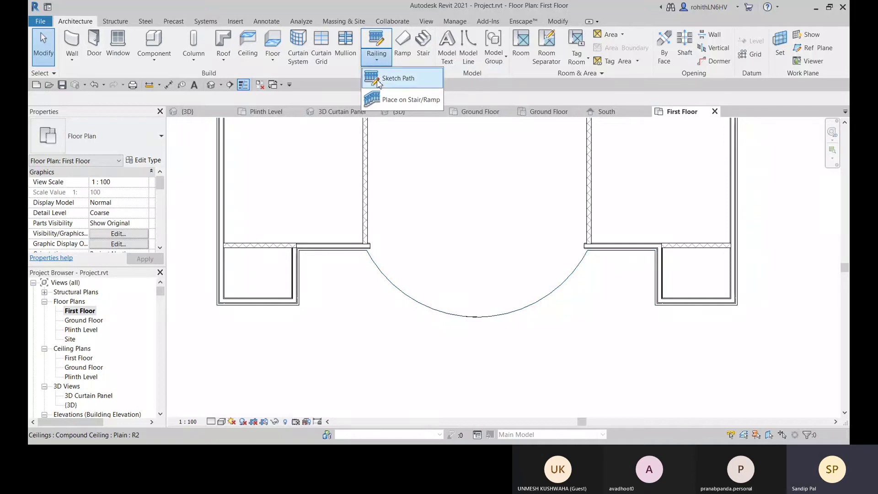
click(378, 82)
scroll(369, 247, up, 2)
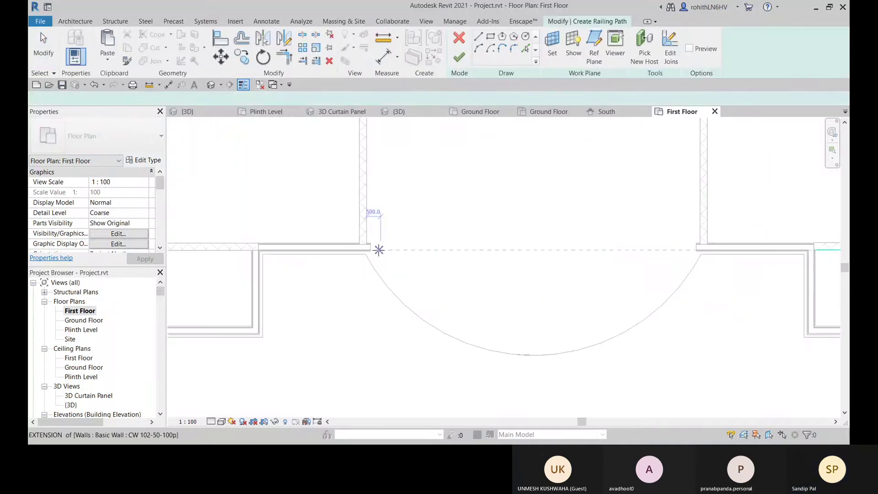
scroll(369, 247, up, 1)
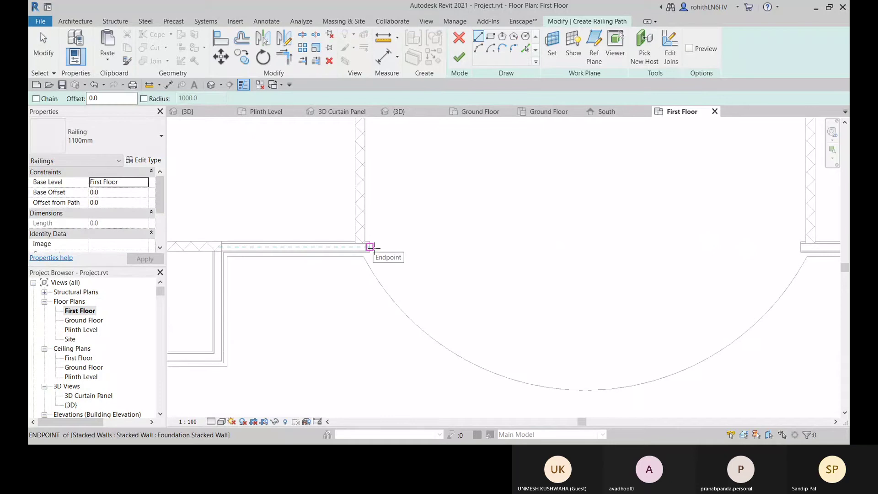
click(373, 247)
middle_drag(699, 255, 590, 227)
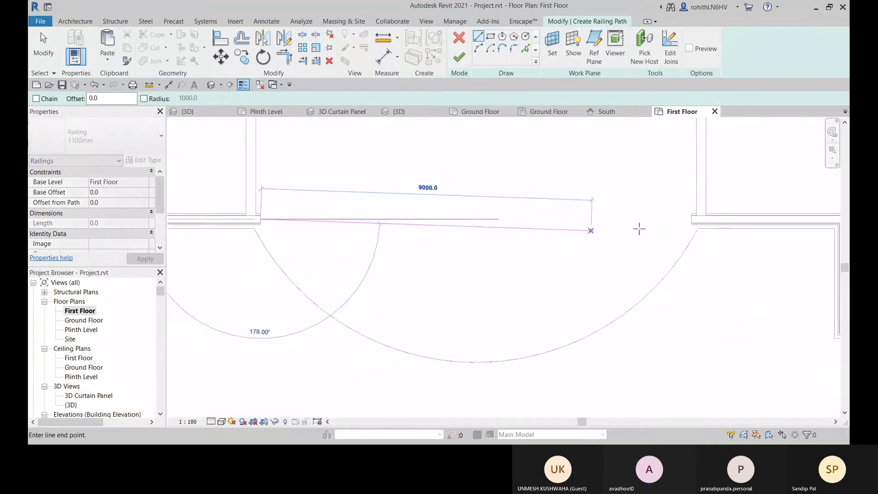
key(Escape)
key(Escape)
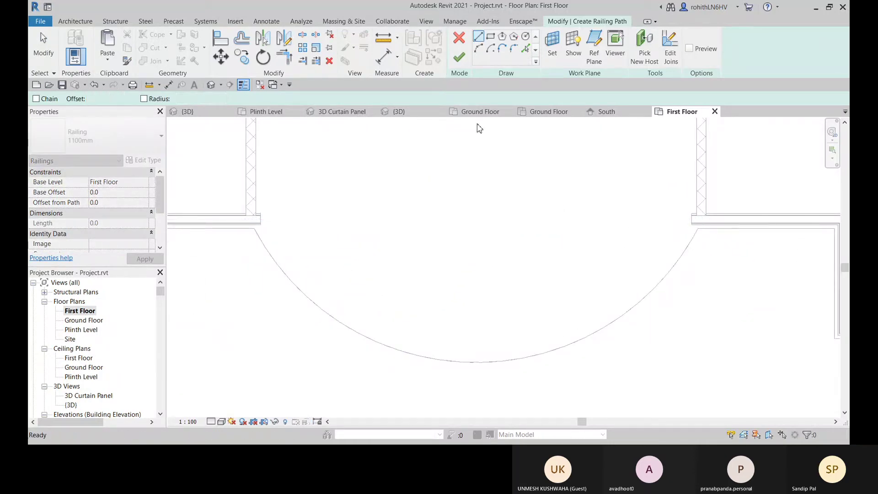
Step: Sketch a railing path arc of about 6590 mm radius between the two wall ends inside the curved edge and finish the railing
click(479, 48)
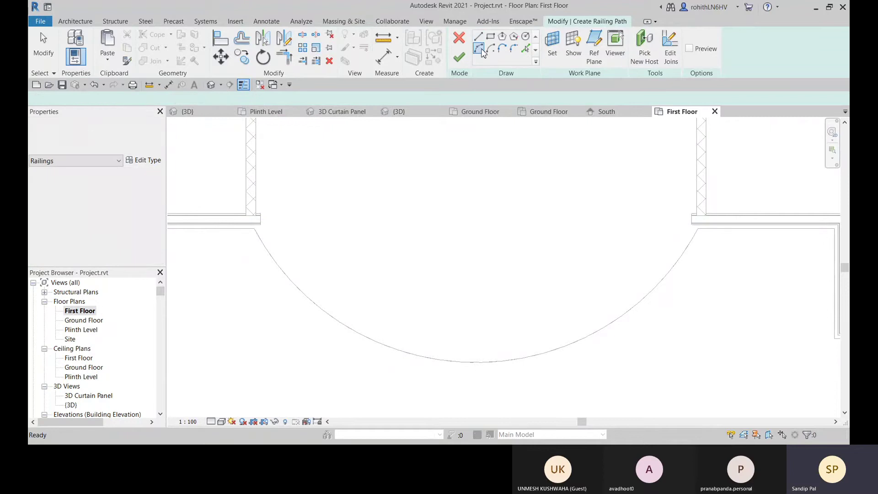
click(260, 219)
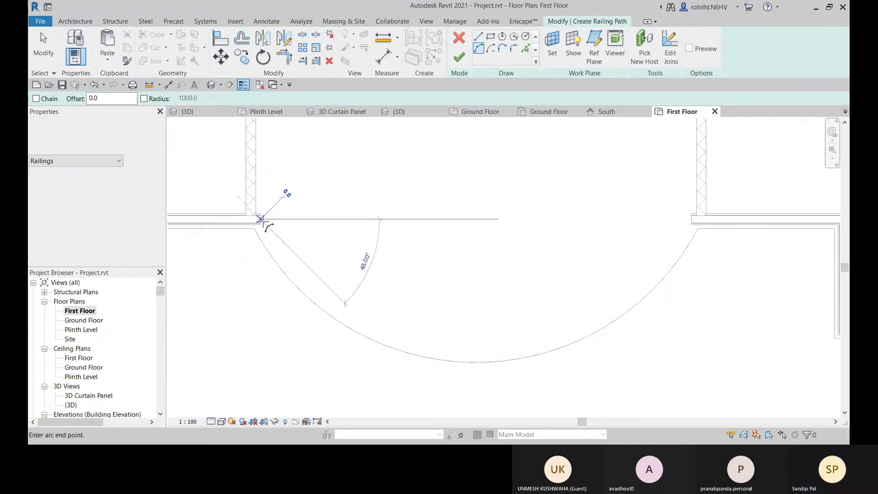
click(691, 221)
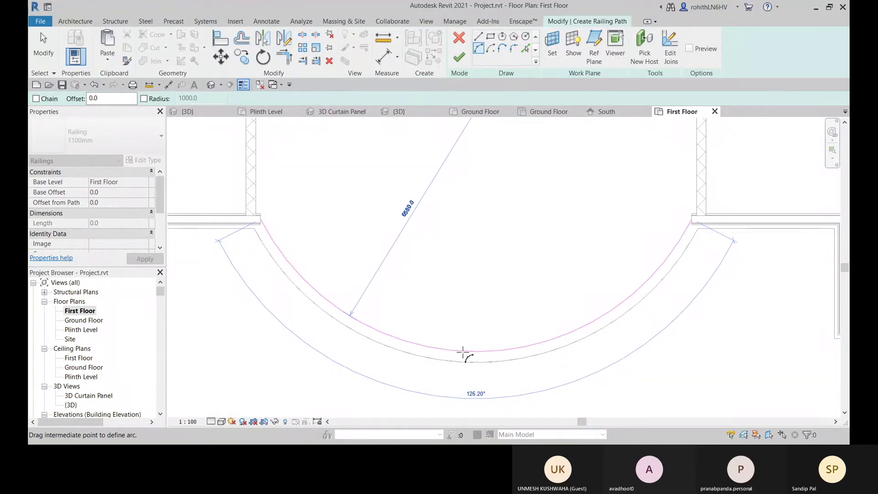
click(463, 352)
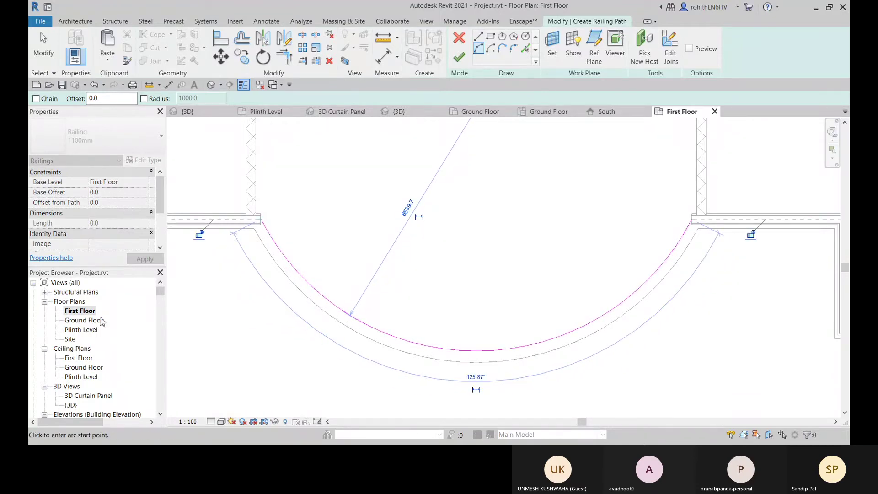
scroll(525, 288, down, 3)
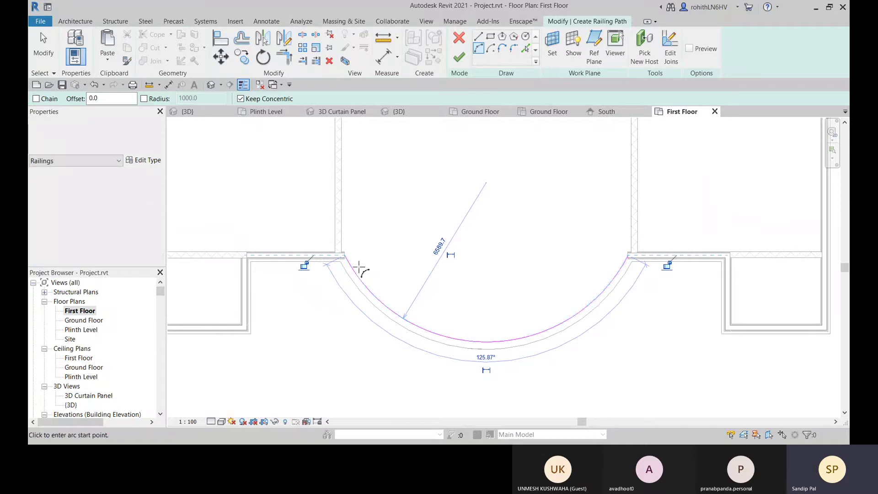
scroll(338, 256, up, 2)
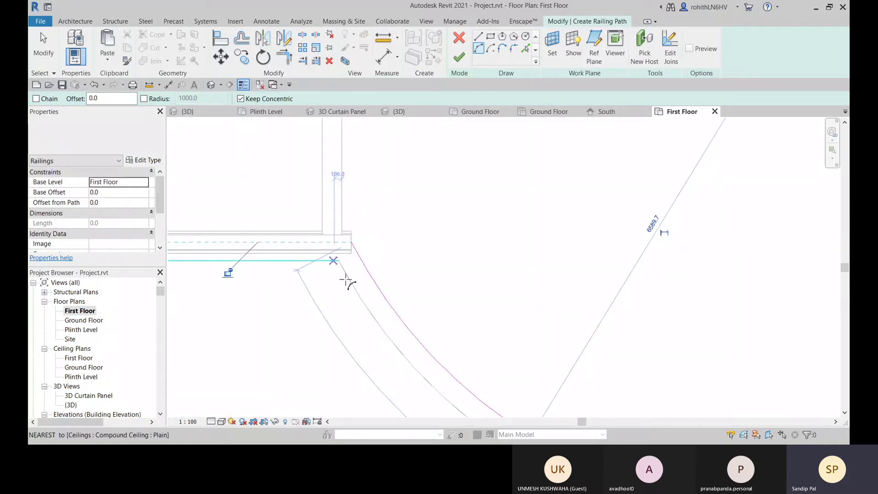
scroll(363, 303, down, 1)
scroll(385, 323, down, 1)
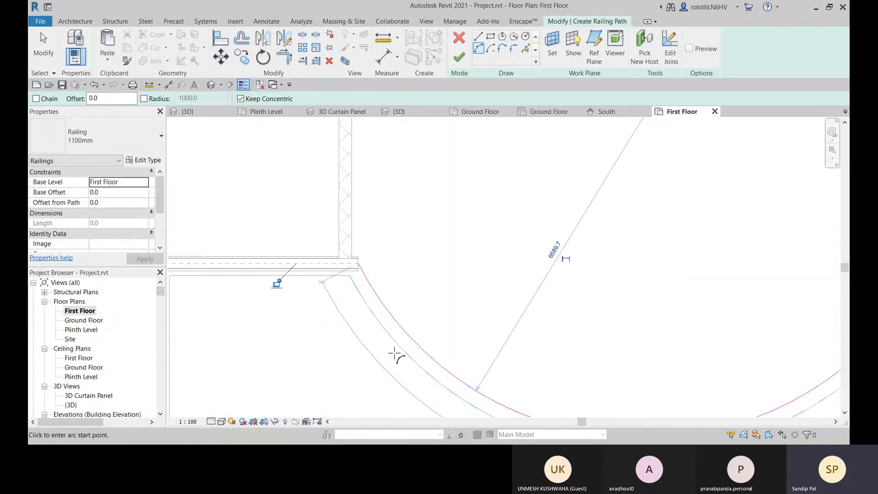
middle_drag(396, 357, 308, 280)
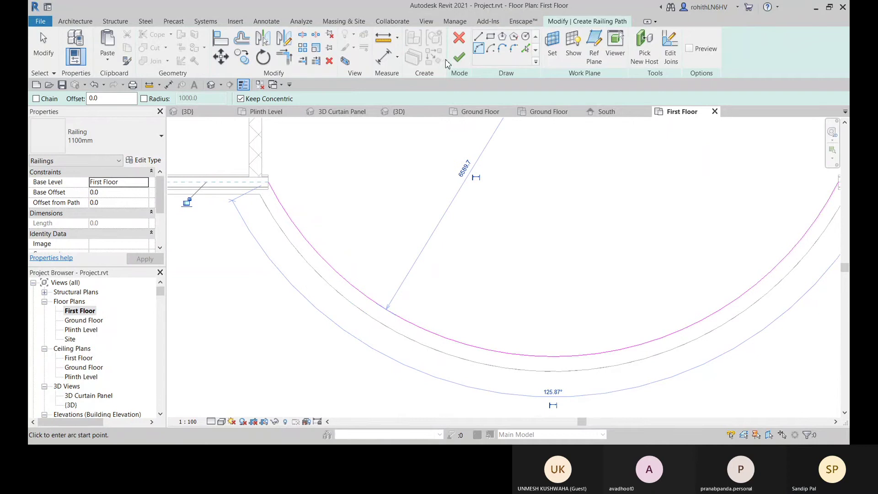
click(459, 57)
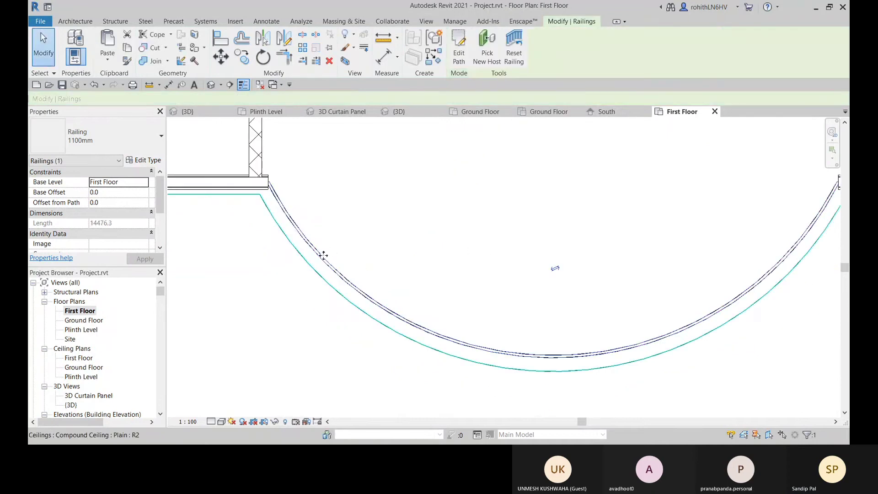
Step: Reopen the curved railing's path for editing and undo its arc
scroll(323, 258, down, 1)
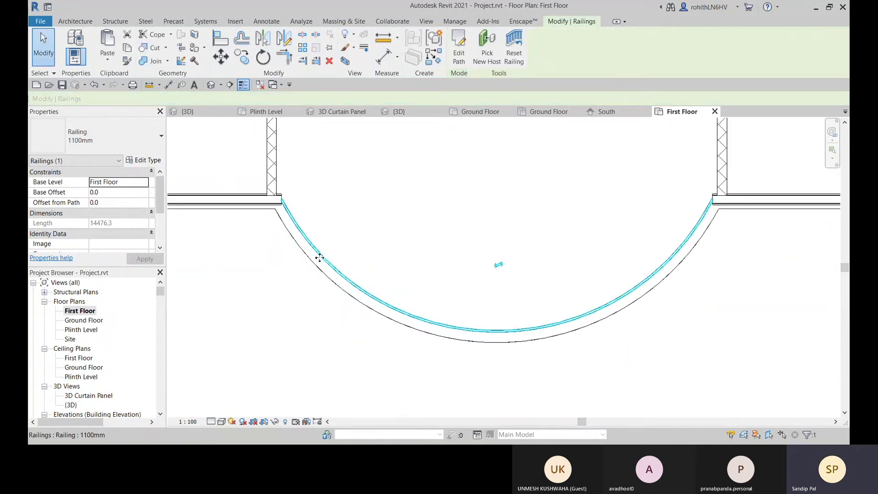
double_click(375, 293)
scroll(305, 256, up, 1)
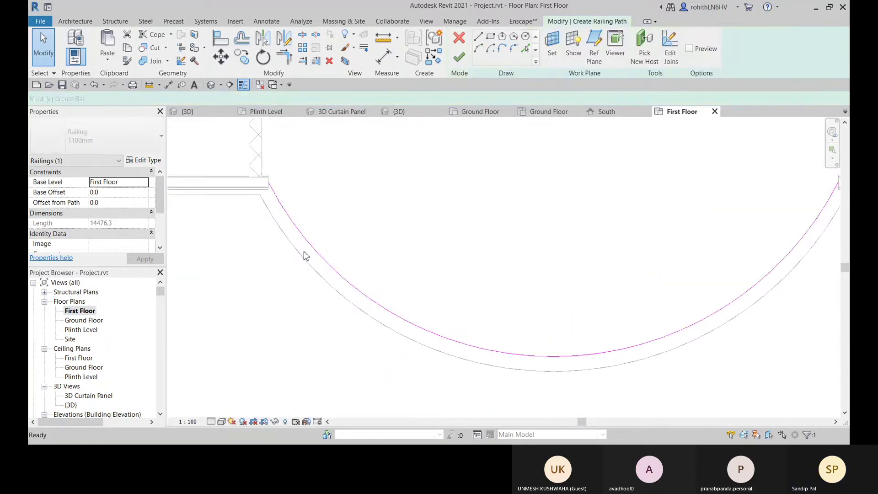
key(Escape)
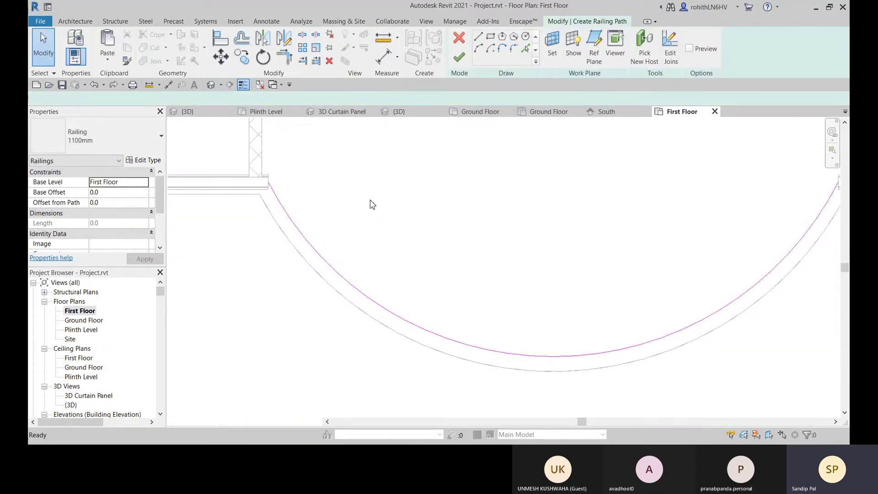
scroll(316, 195, down, 1)
Step: Sketch a short straight railing segment about 400 mm long inward from each wall end beside the curved opening
click(478, 36)
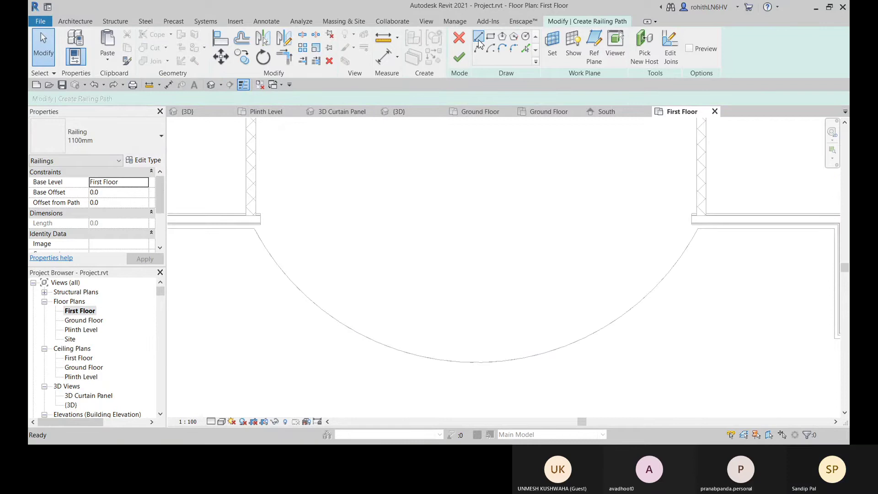
click(260, 219)
click(277, 218)
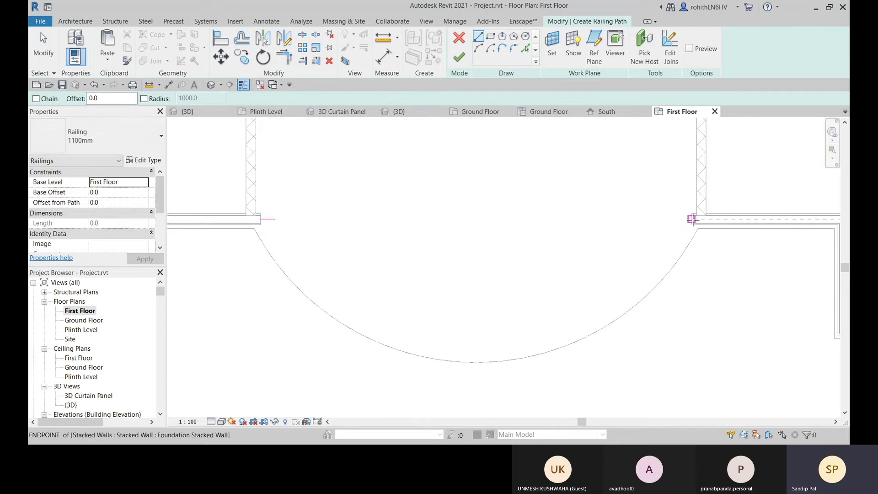
click(684, 242)
click(678, 219)
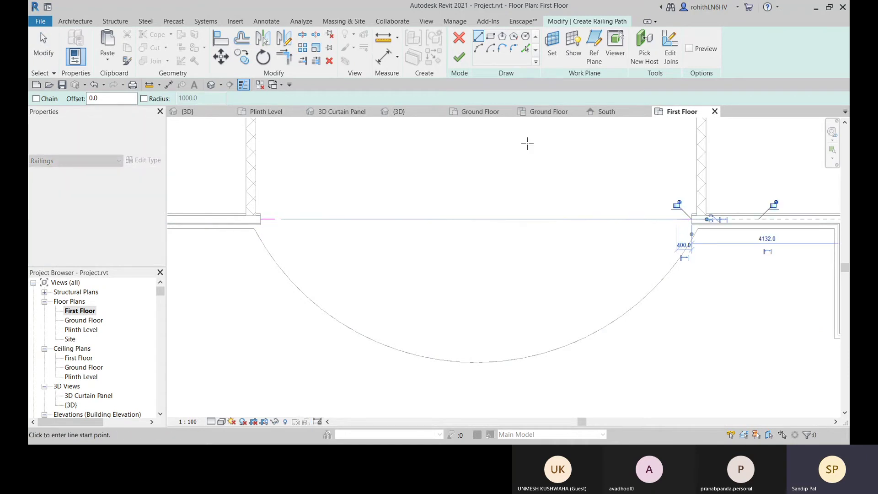
Step: Join the inner ends of both short segments with an arc of about 6123 mm radius and finish the 1100mm railing
click(478, 47)
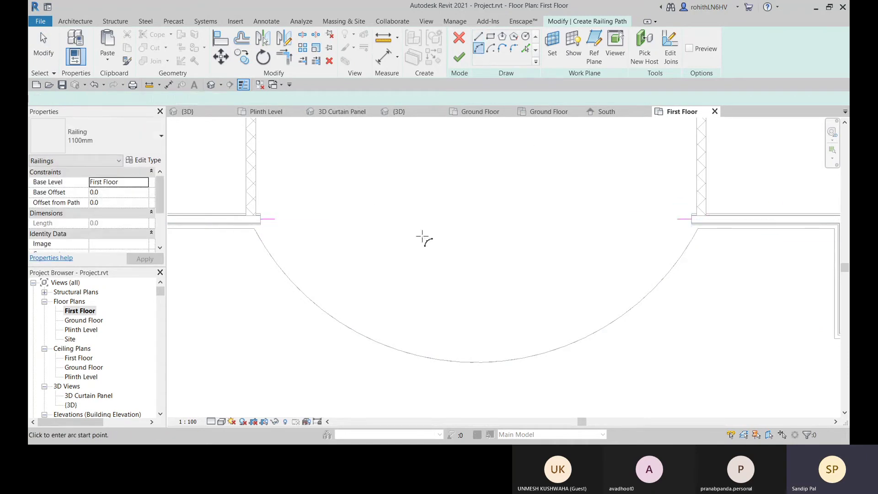
click(275, 219)
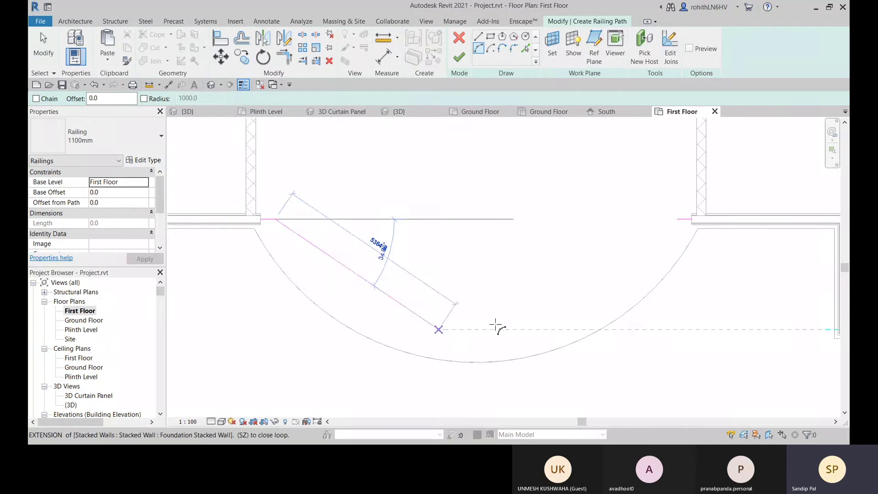
click(677, 219)
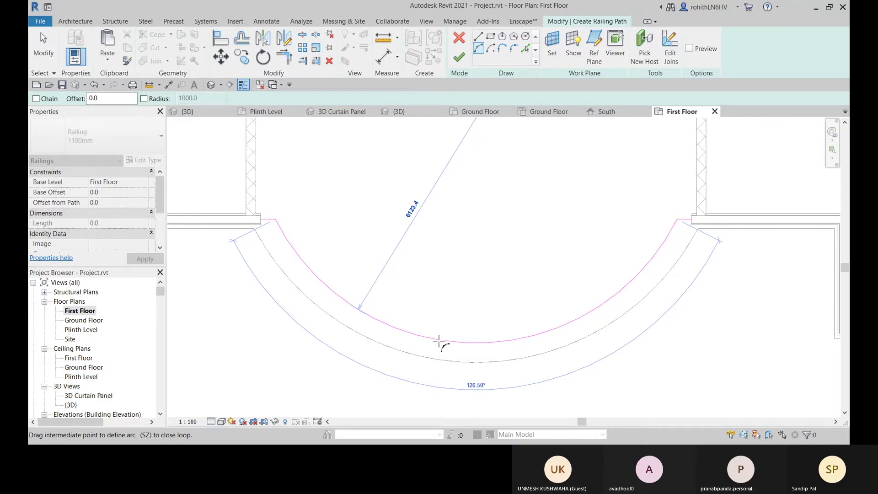
click(438, 342)
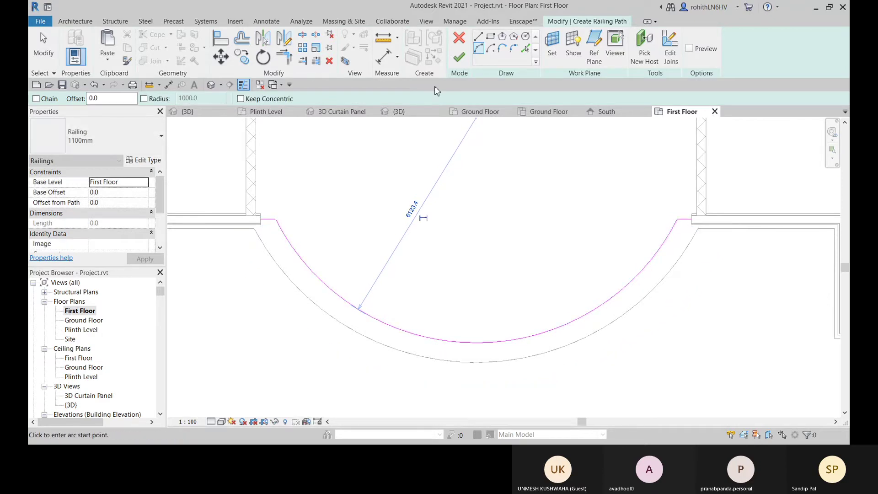
click(458, 58)
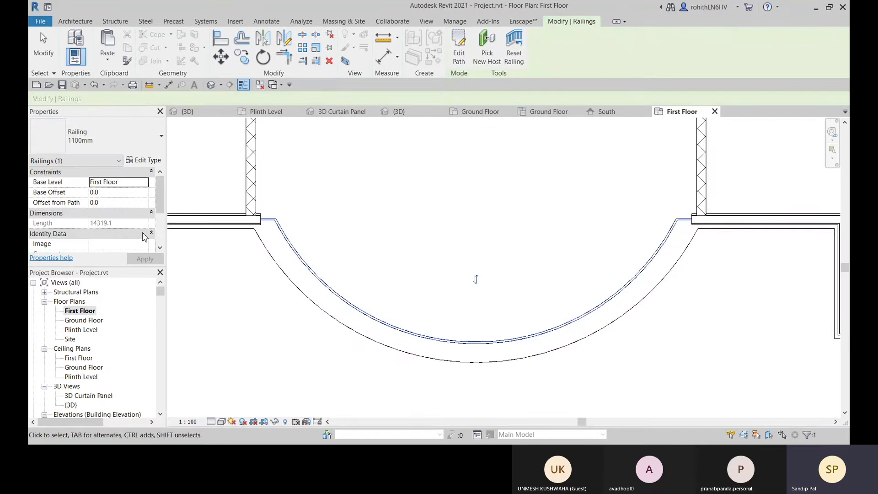
Step: Examine the new railing and the ceiling beneath it above the curved curtain wall in the 3D view
click(398, 112)
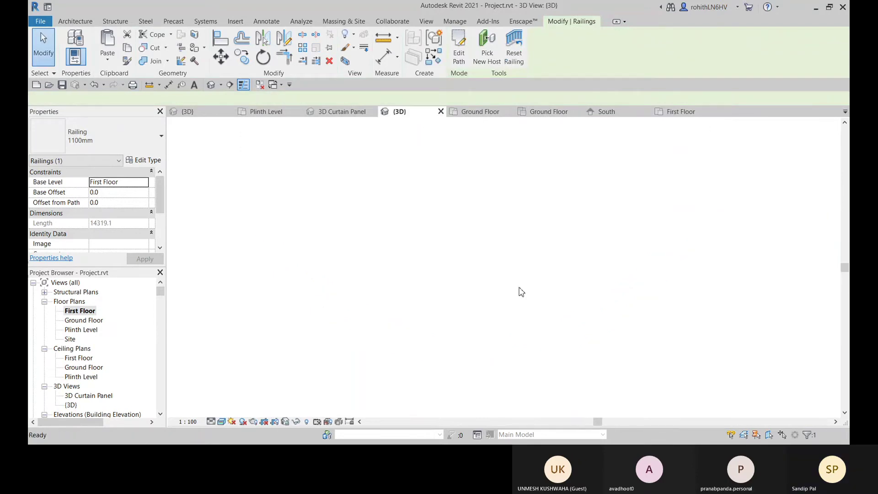
scroll(457, 259, up, 5)
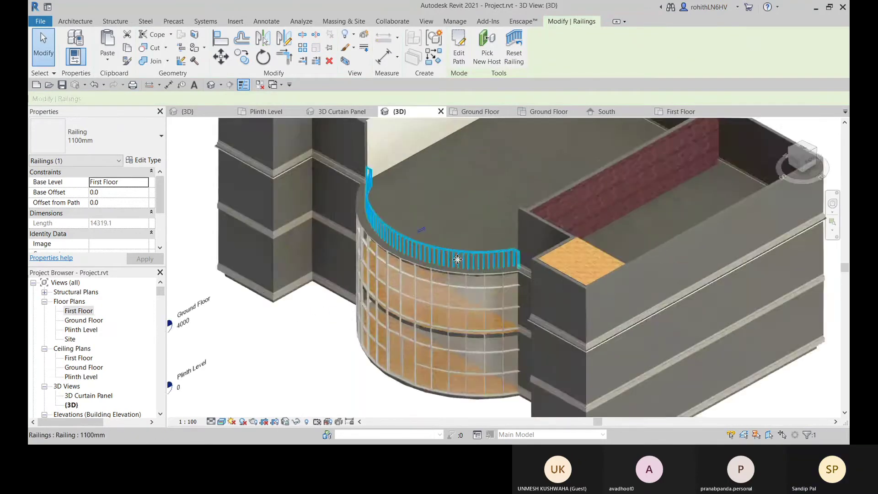
scroll(458, 260, up, 4)
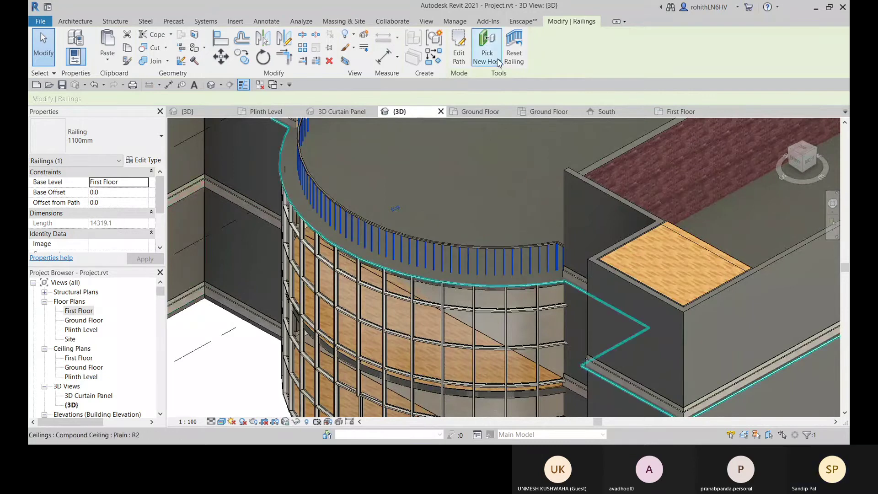
click(327, 241)
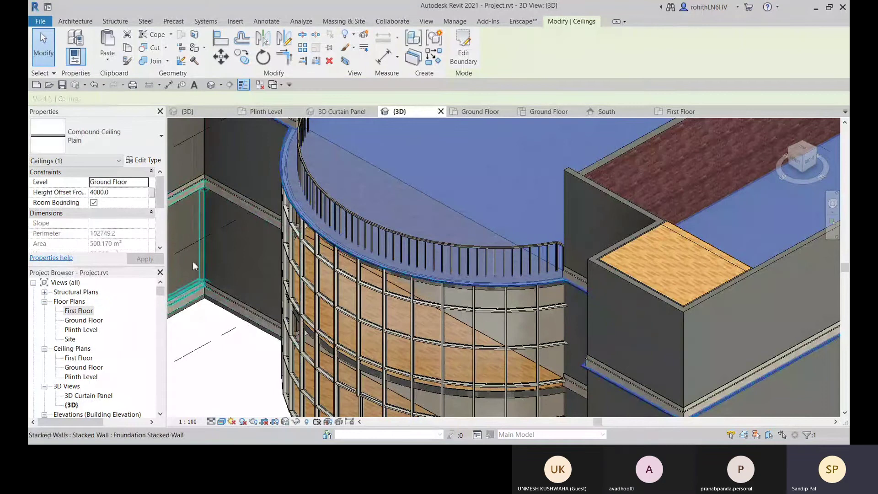
scroll(473, 187, down, 2)
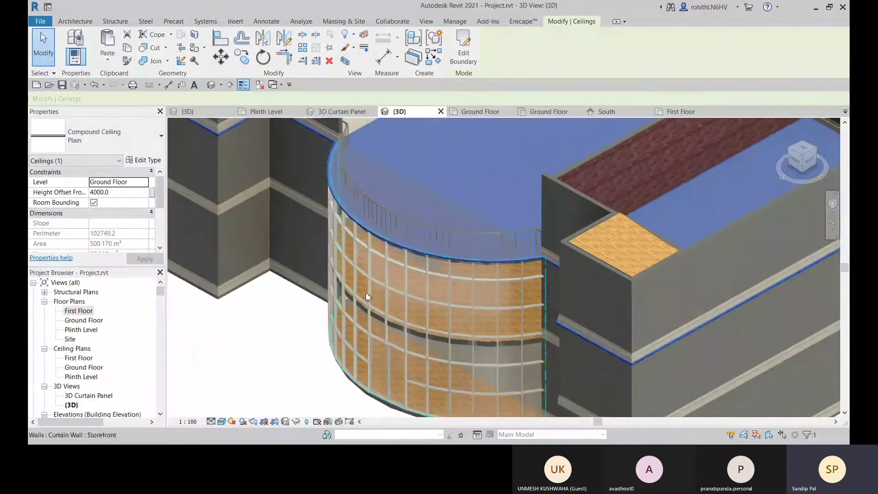
click(266, 356)
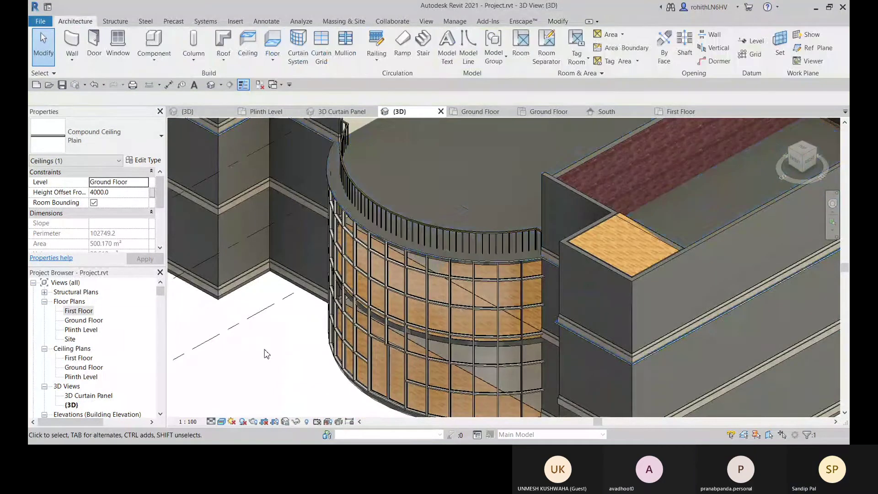
Step: Examine the railing's ends and its setback from the ceiling's curved edge in the 3D view
middle_drag(268, 355, 302, 423)
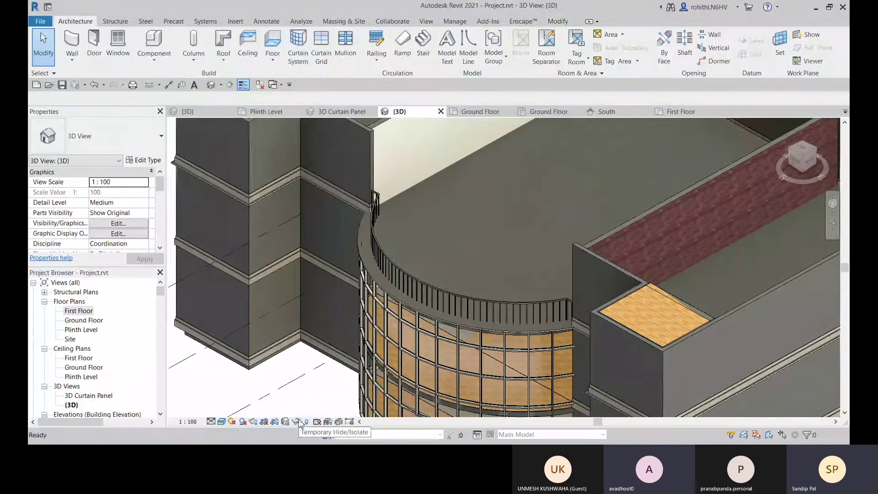
shift+middle_drag(309, 385, 416, 326)
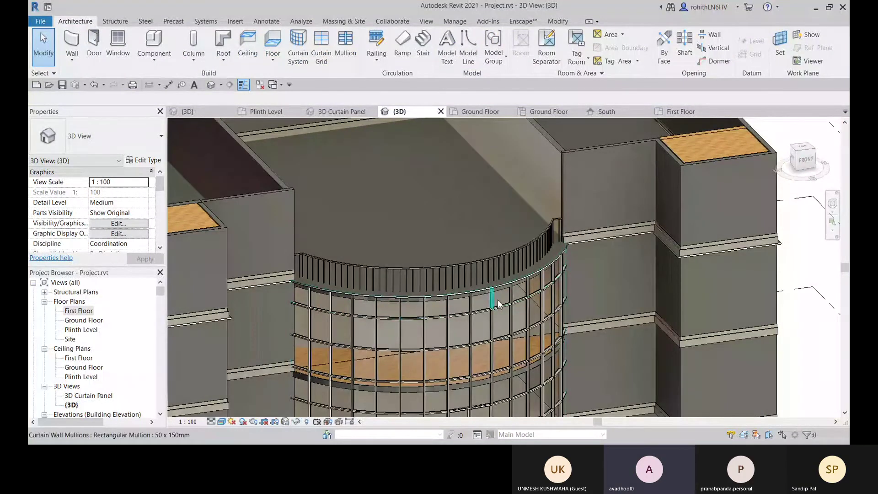
scroll(557, 233, up, 4)
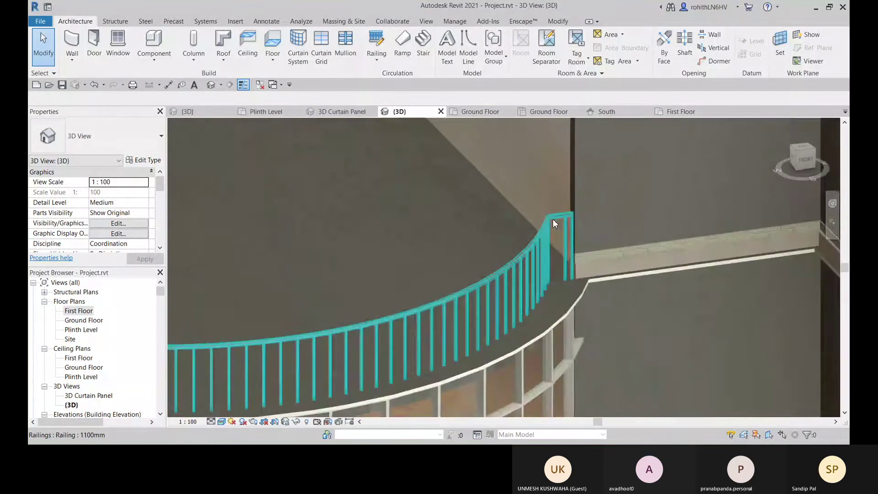
middle_drag(491, 330, 525, 288)
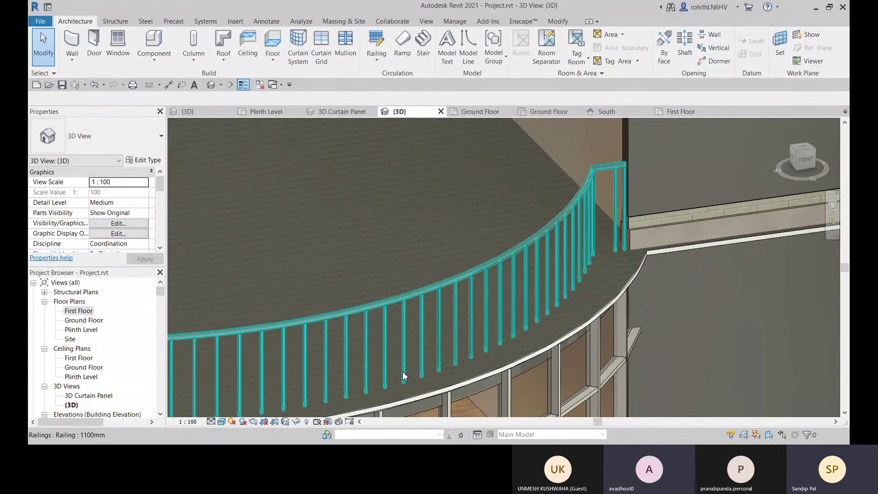
scroll(593, 256, down, 1)
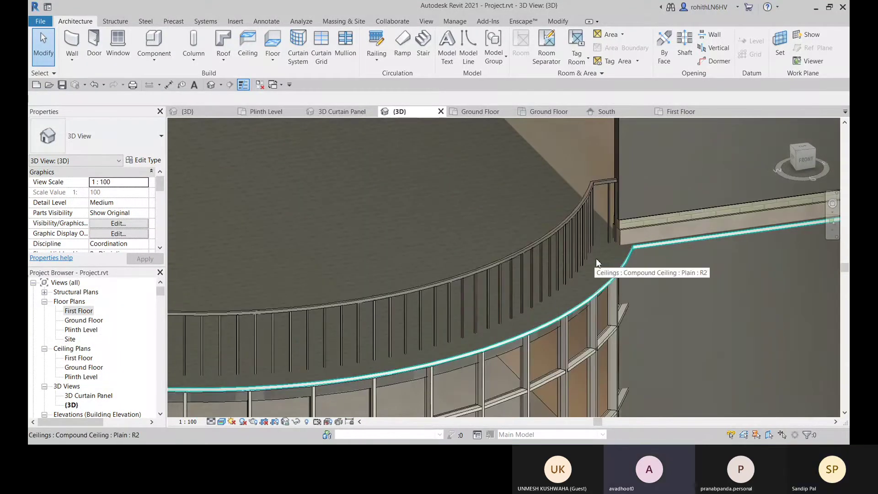
scroll(616, 271, up, 3)
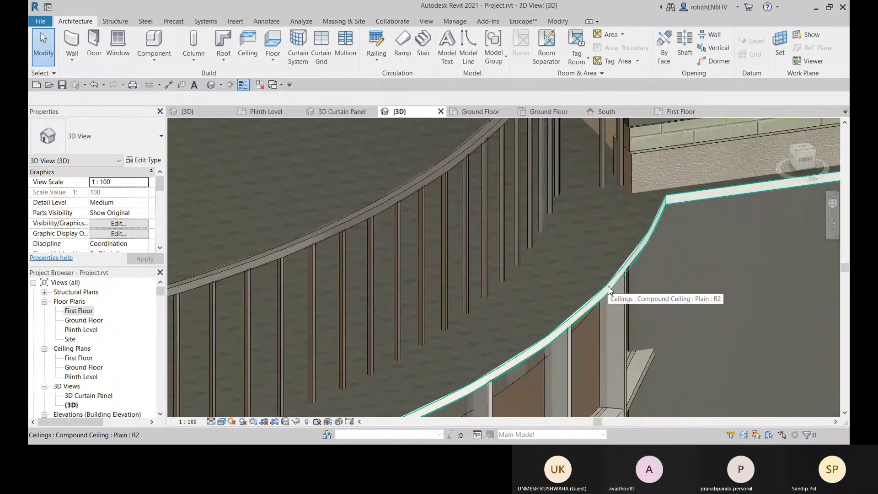
scroll(608, 289, down, 5)
middle_drag(541, 318, 814, 260)
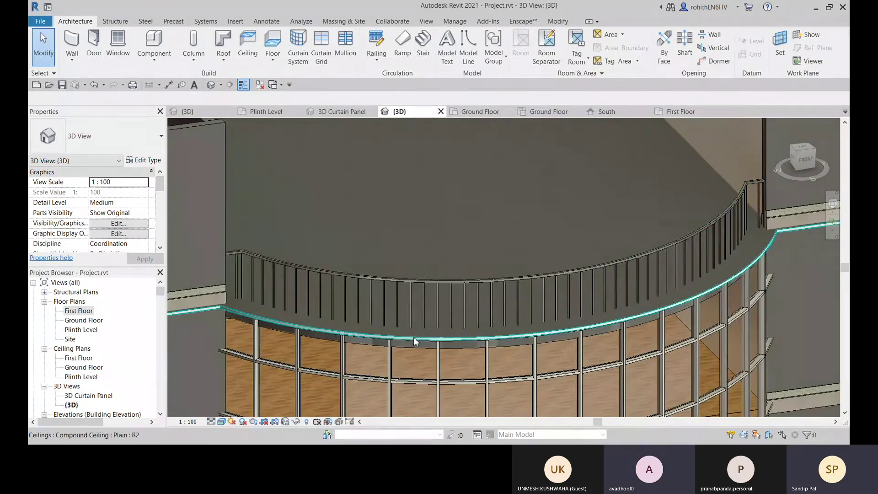
shift+middle_drag(414, 337, 378, 314)
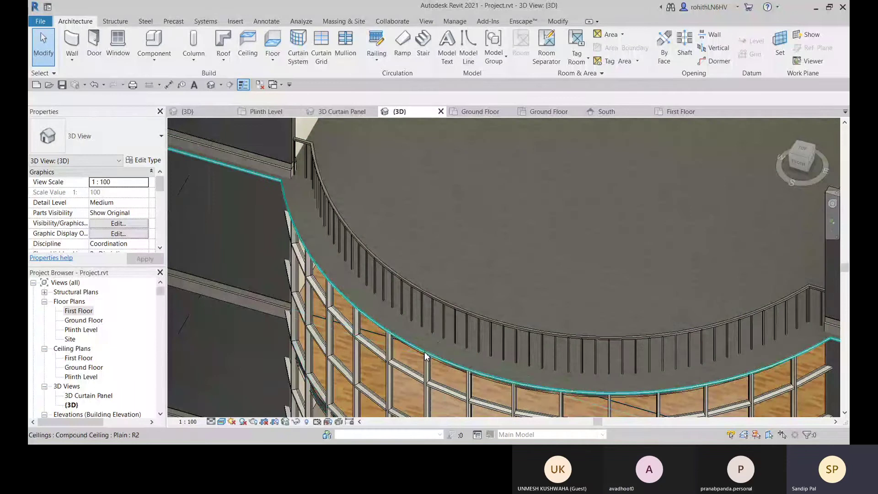
middle_drag(436, 351, 432, 329)
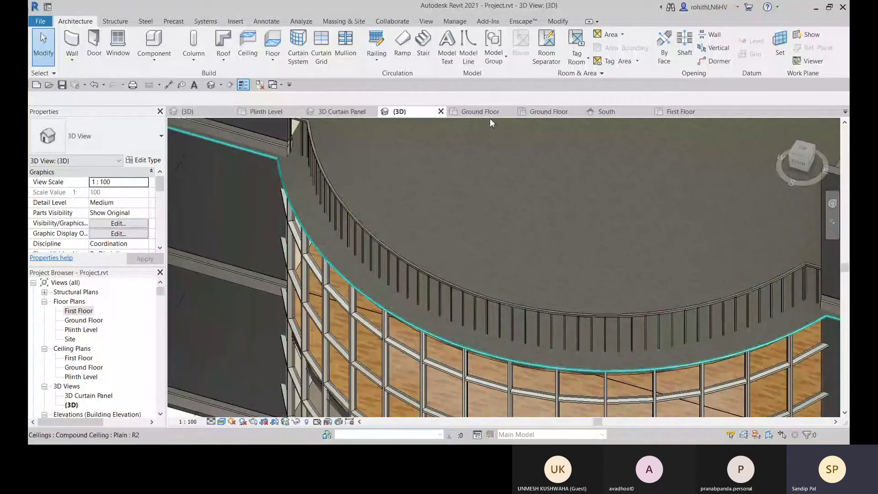
Step: Reopen the curved 1100mm railing's path for editing in the First Floor plan
click(475, 112)
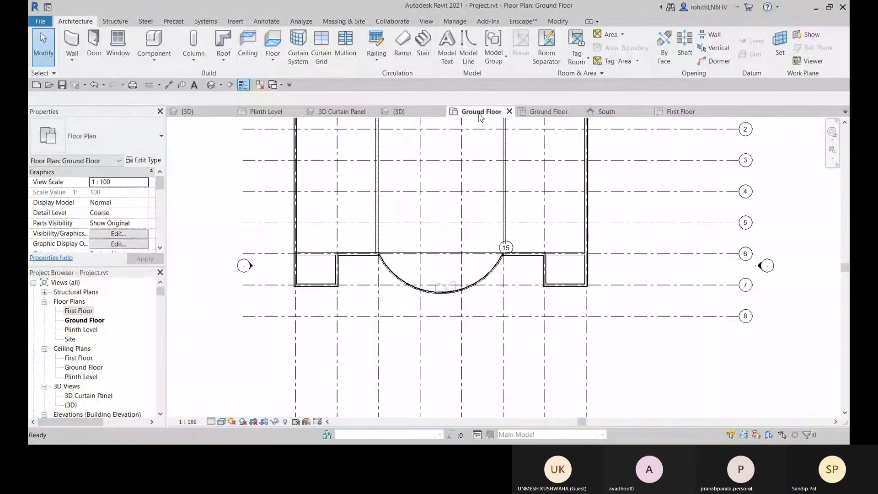
click(677, 114)
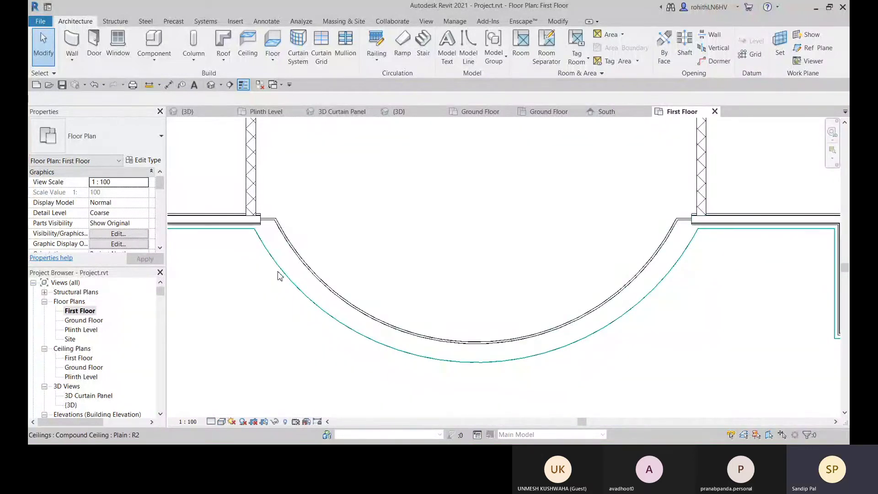
mouse_move(277, 268)
middle_down()
mouse_move(288, 278)
mouse_move(283, 273)
middle_up()
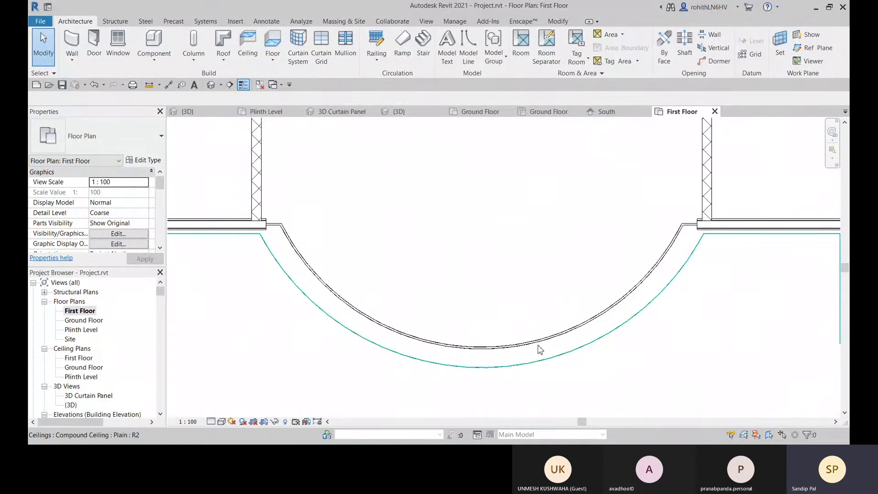
scroll(275, 274, up, 3)
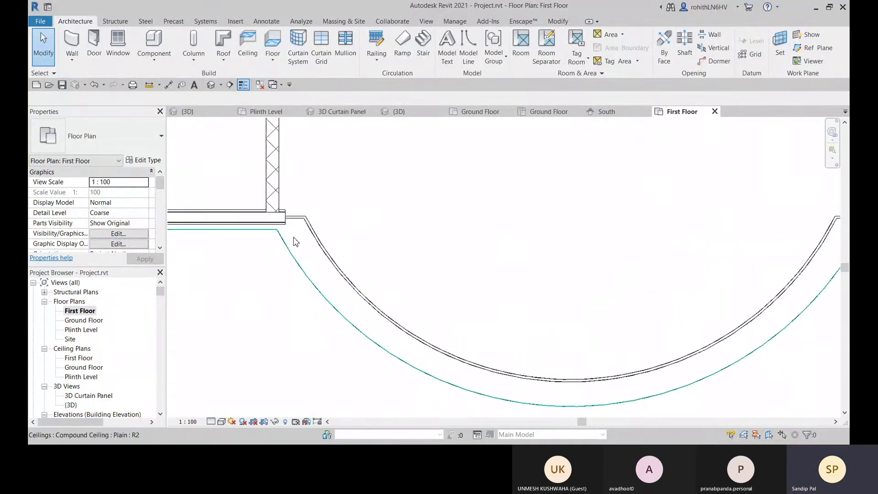
click(305, 220)
scroll(281, 183, up, 2)
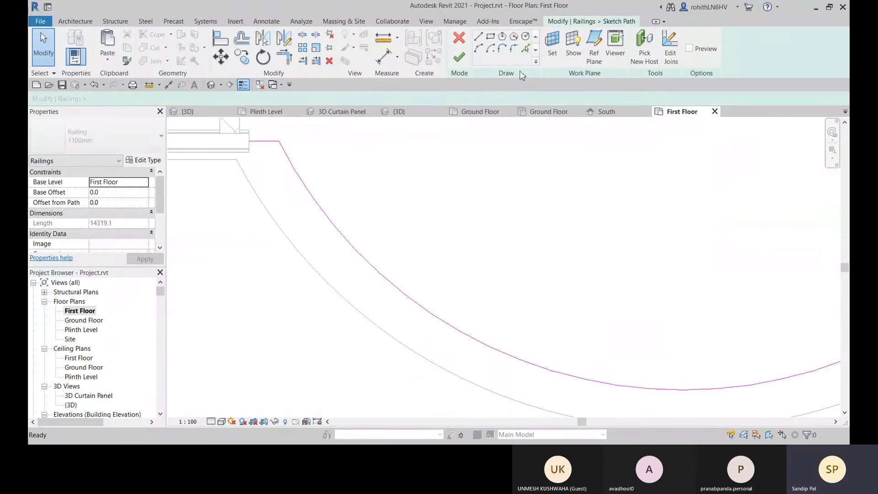
Step: Add a railing path arc by picking the ceiling's curved outer edge with an offset of 0
click(525, 49)
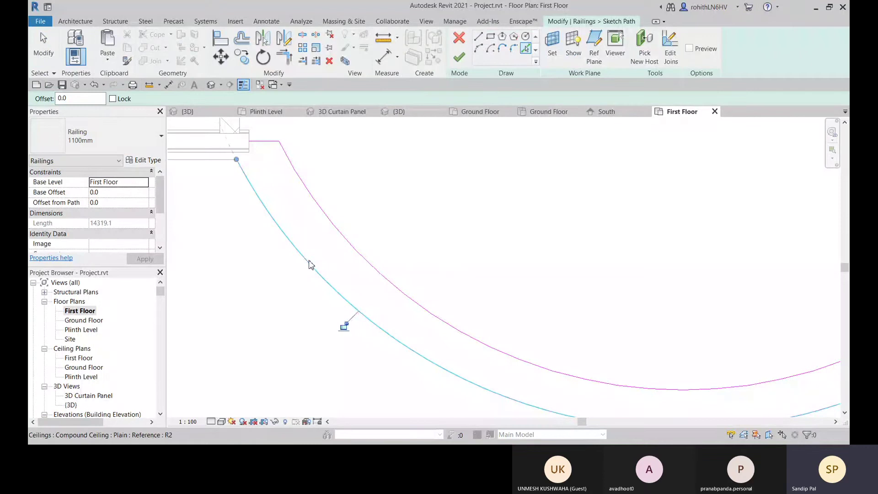
click(311, 264)
scroll(320, 270, down, 3)
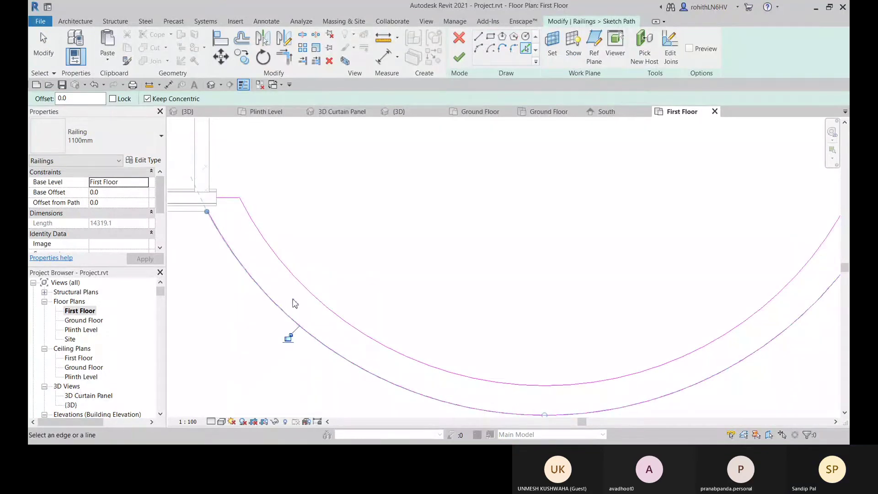
middle_drag(295, 303, 269, 229)
scroll(627, 297, down, 1)
middle_drag(627, 298, 607, 335)
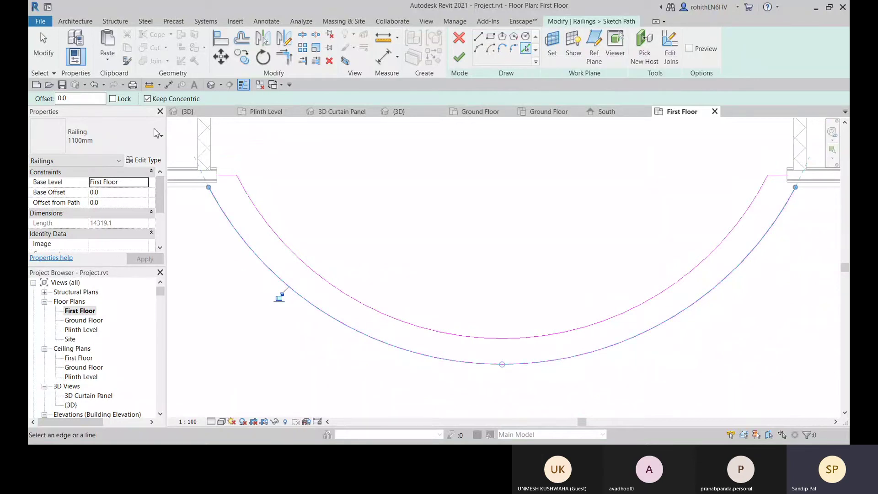
Step: Offset the new outer arc 100 mm inward numerically, without keeping a copy
click(241, 38)
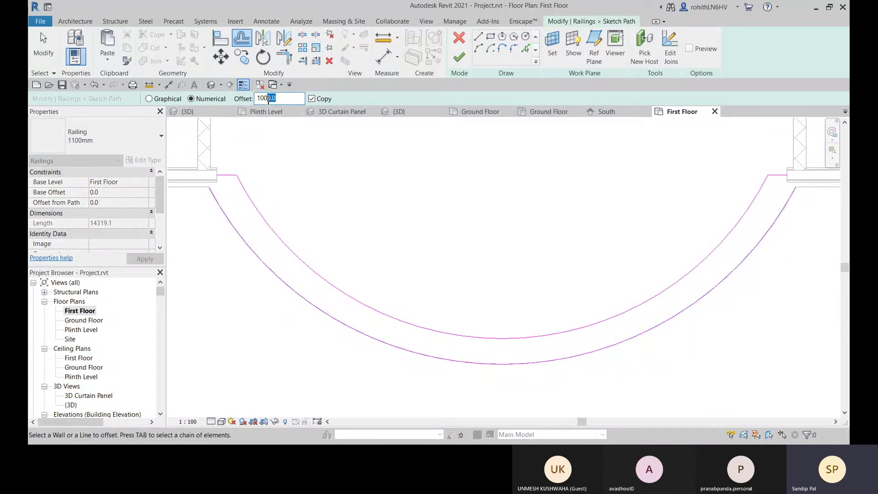
click(313, 99)
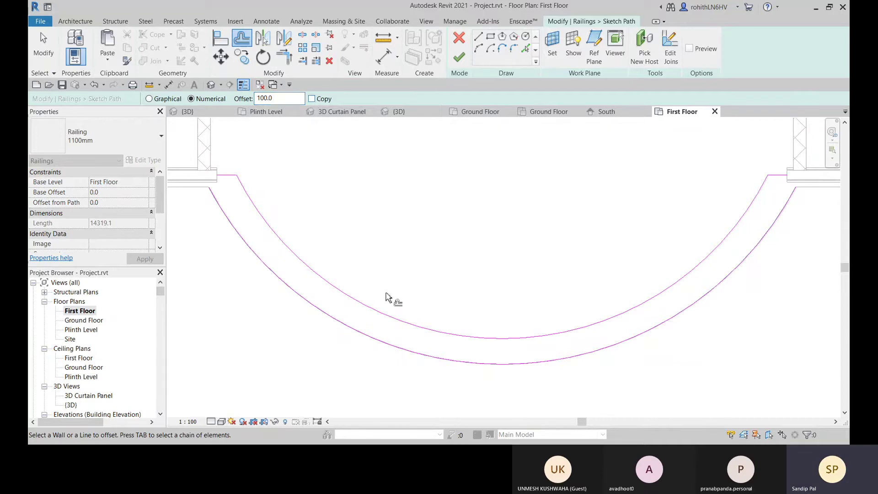
click(363, 338)
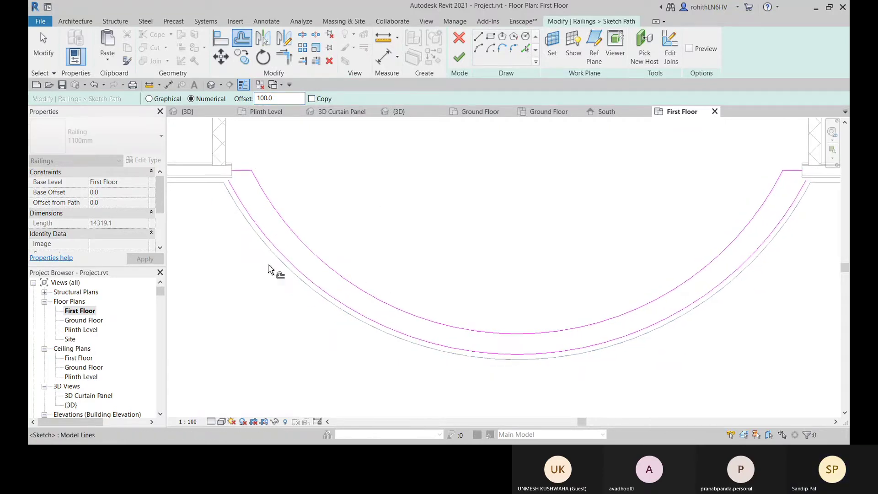
scroll(231, 188, up, 3)
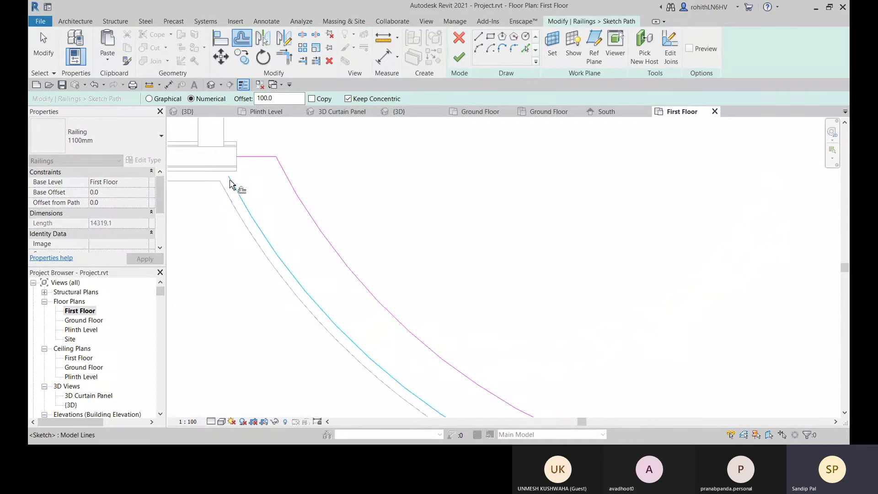
scroll(320, 141, down, 1)
Step: Delete the old inner arc and both short 400 mm segments from the railing path
key(Escape)
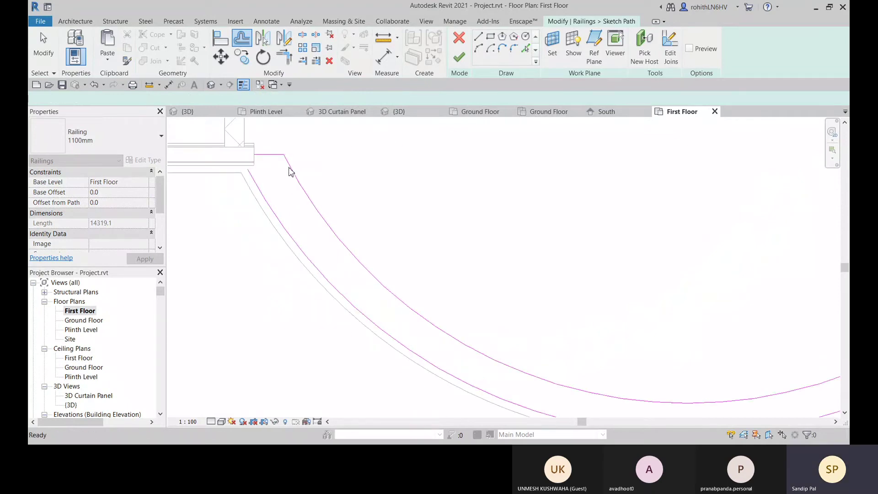
drag(310, 177, 268, 149)
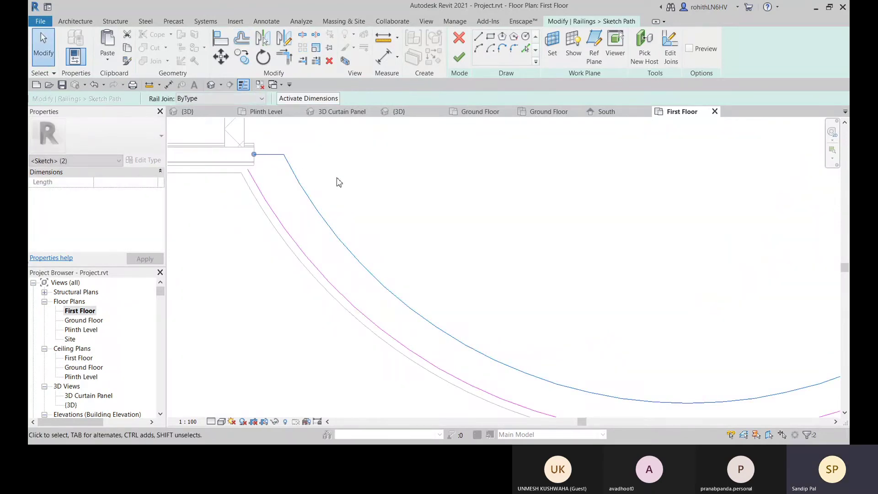
key(Escape)
scroll(457, 196, down, 2)
scroll(628, 196, down, 1)
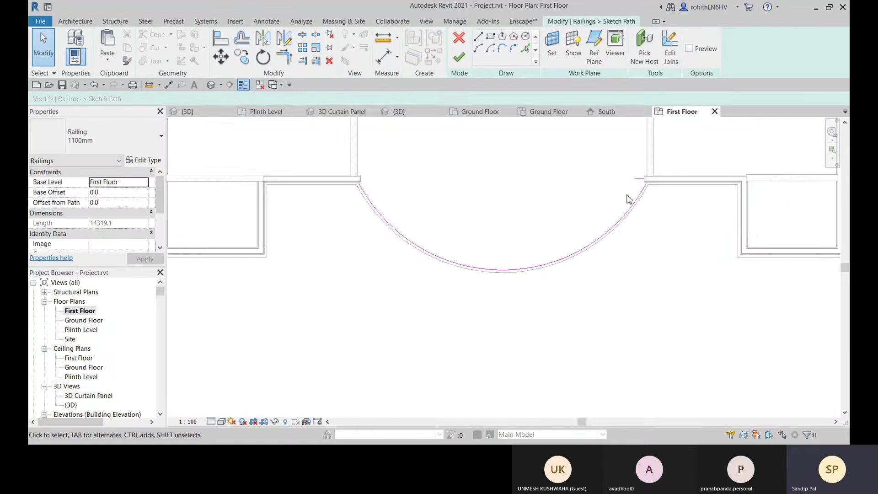
click(638, 184)
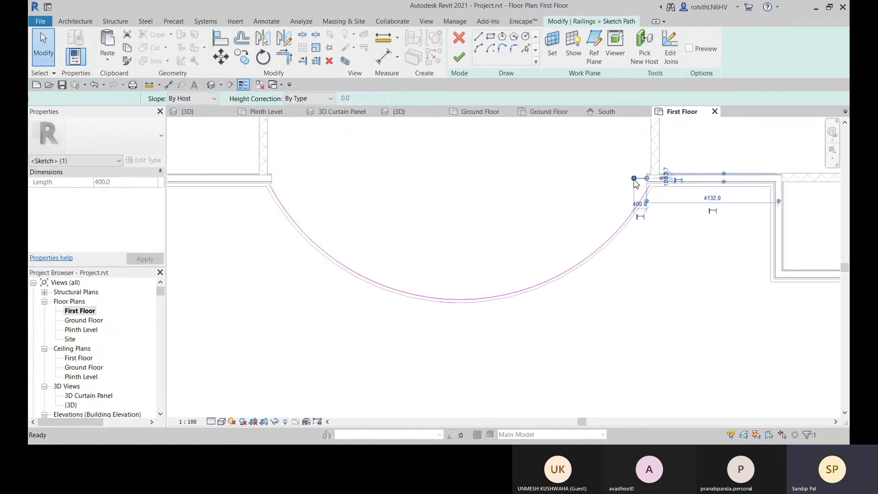
key(Escape)
Step: Draw a short straight line from each end of the offset arc to the adjacent wall face
scroll(648, 178, up, 5)
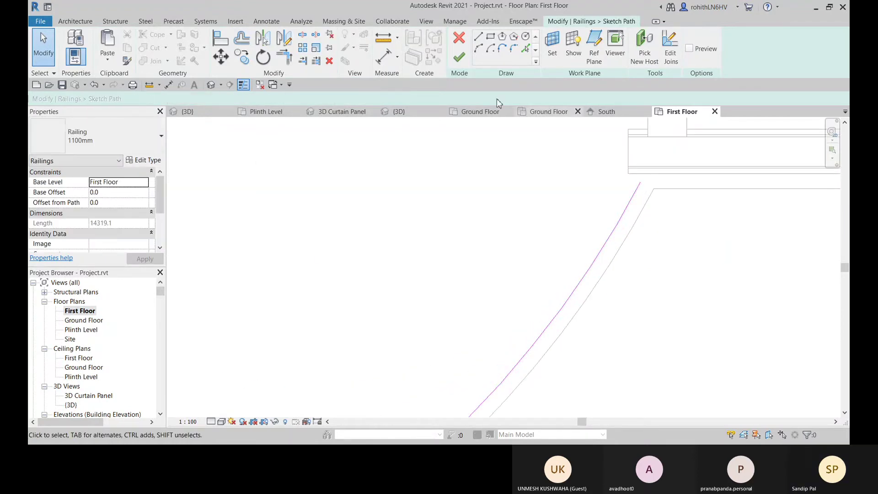
click(479, 41)
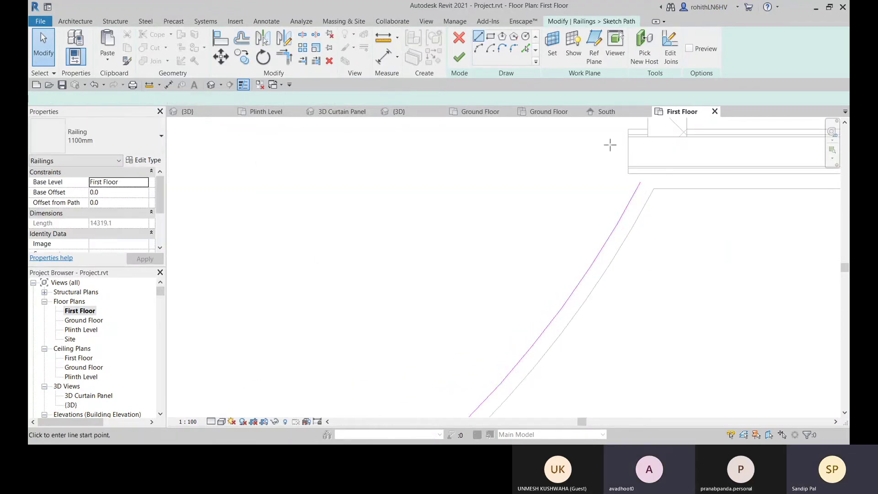
click(640, 182)
click(640, 174)
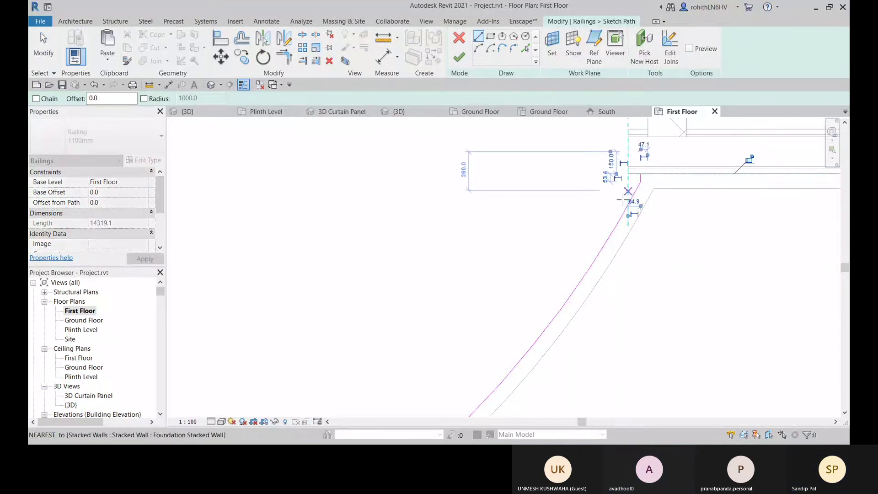
scroll(532, 226, down, 4)
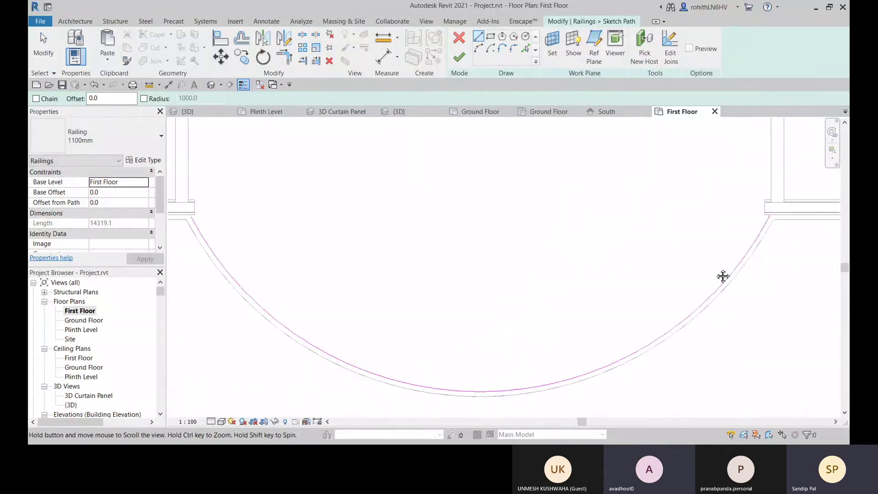
scroll(301, 222, up, 2)
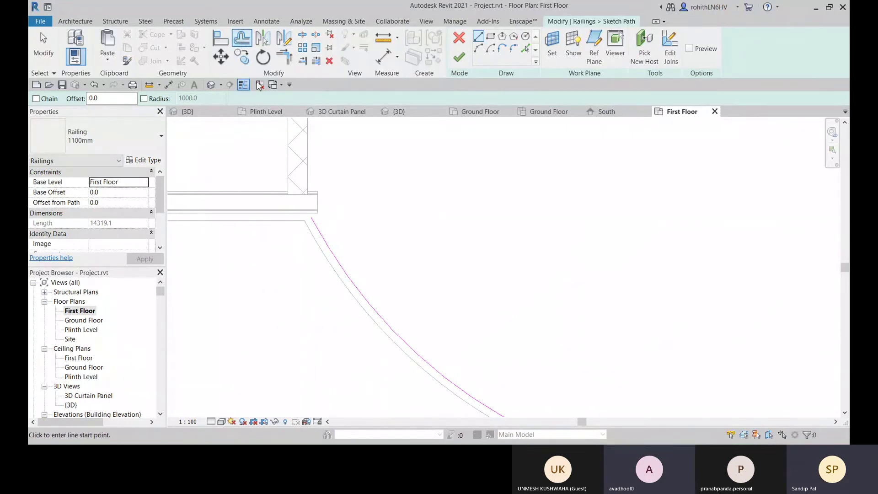
scroll(314, 222, up, 3)
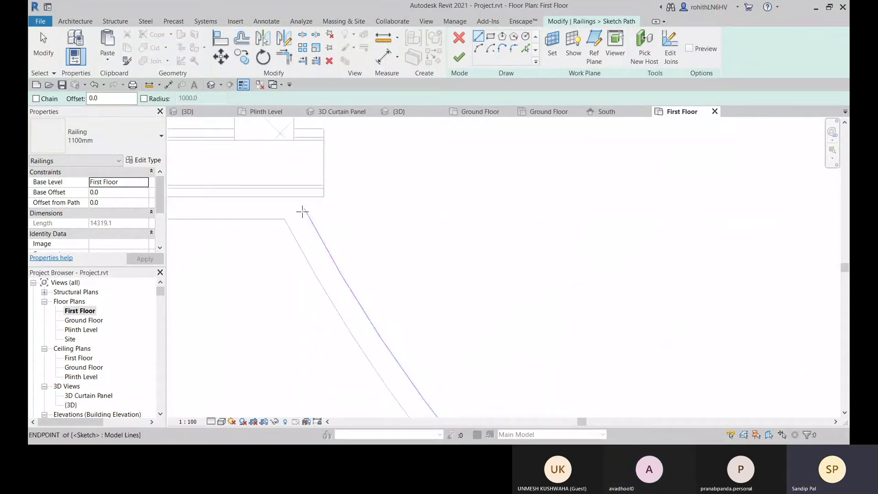
click(304, 209)
click(305, 196)
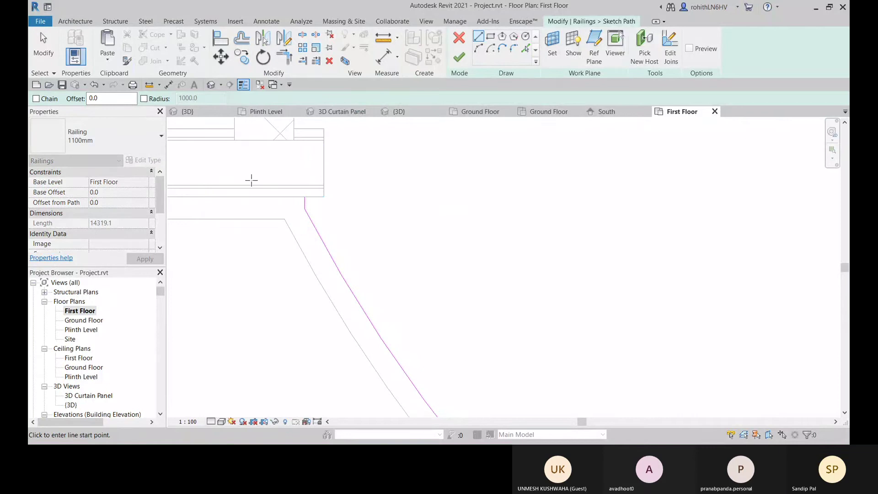
Step: Finish the railing's edited path, cancel the save reminder, and show the railing in the 3D view
click(464, 62)
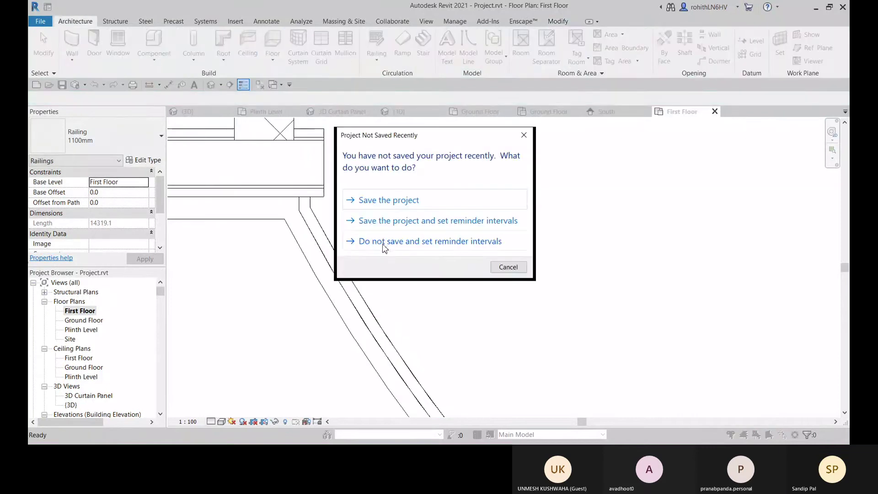
click(508, 267)
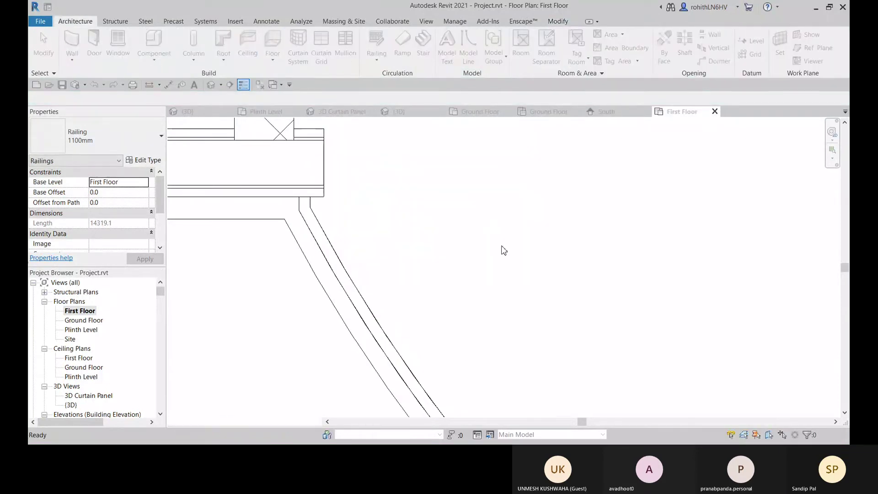
click(398, 112)
scroll(511, 307, down, 4)
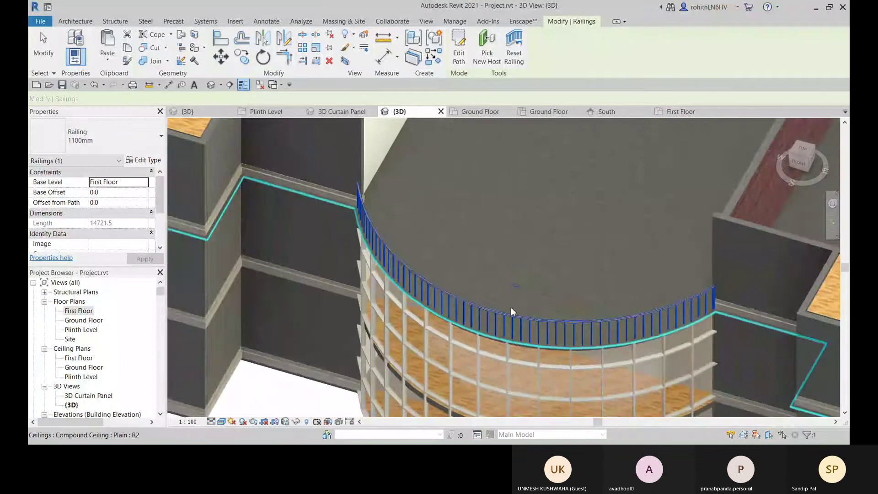
Step: Inspect the curved First Floor railing from several angles, checking how it sits above the curtain wall
middle_drag(479, 347, 479, 281)
key(Escape)
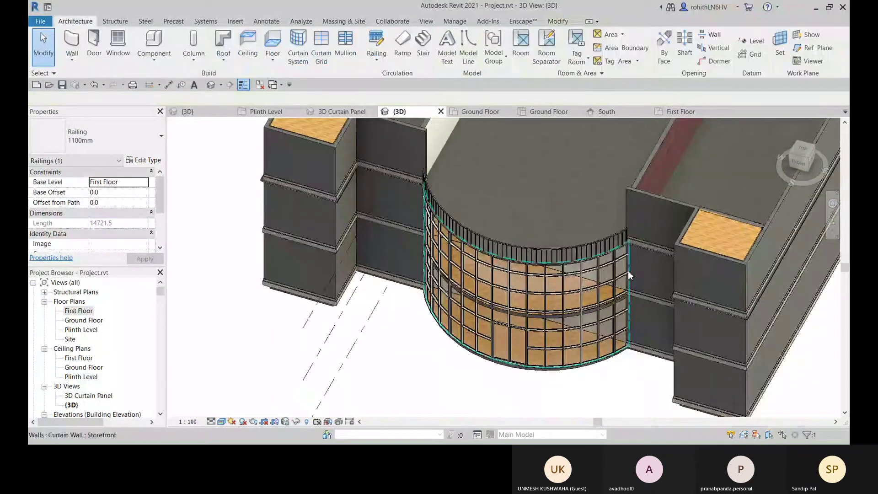
scroll(583, 276, up, 3)
scroll(502, 317, down, 1)
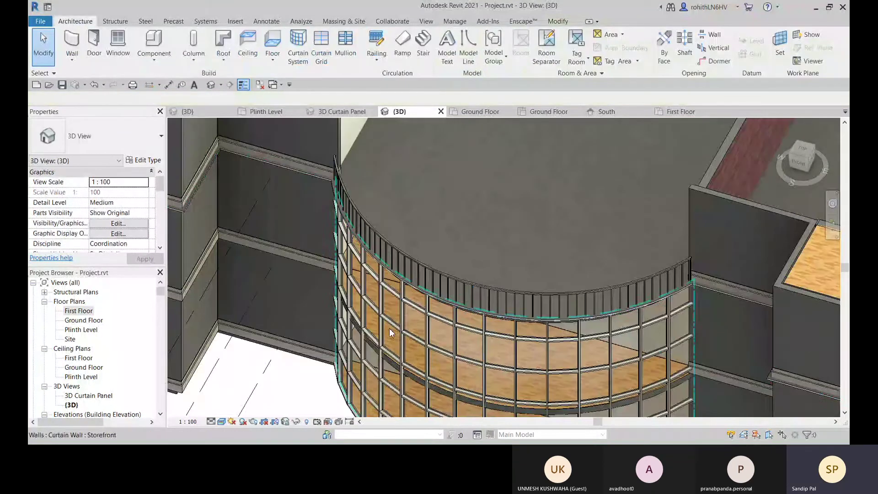
shift+middle_drag(530, 267, 412, 279)
mouse_move(346, 285)
shift+middle_down()
mouse_move(549, 268)
mouse_move(526, 280)
mouse_move(508, 250)
mouse_move(345, 275)
shift+middle_up()
scroll(347, 281, down, 3)
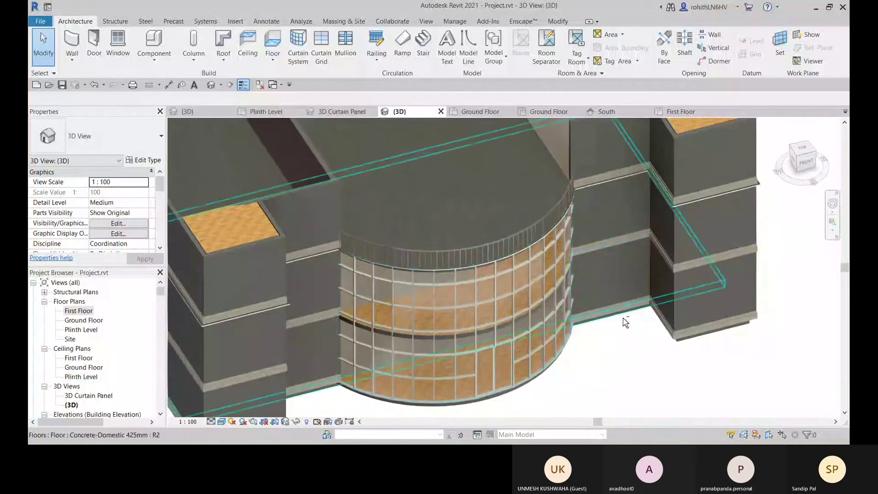
shift+middle_drag(626, 322, 506, 251)
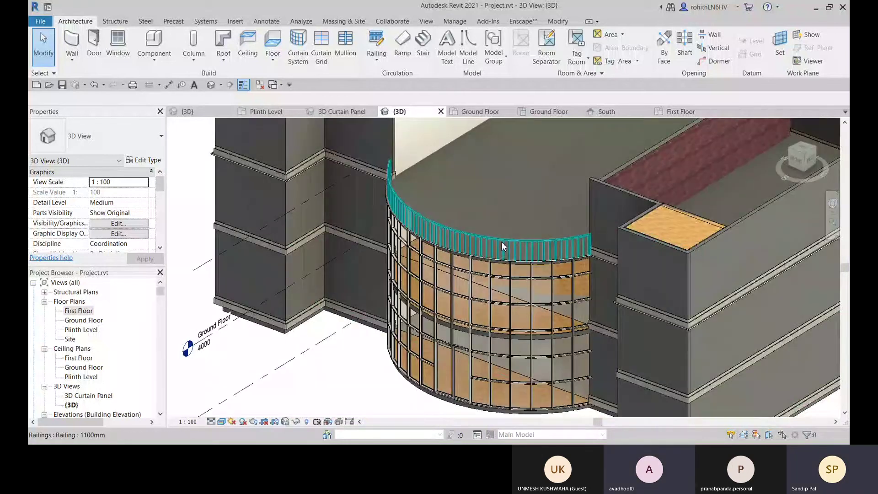
Step: Set the curved railing's Offset from Path to 200
click(503, 247)
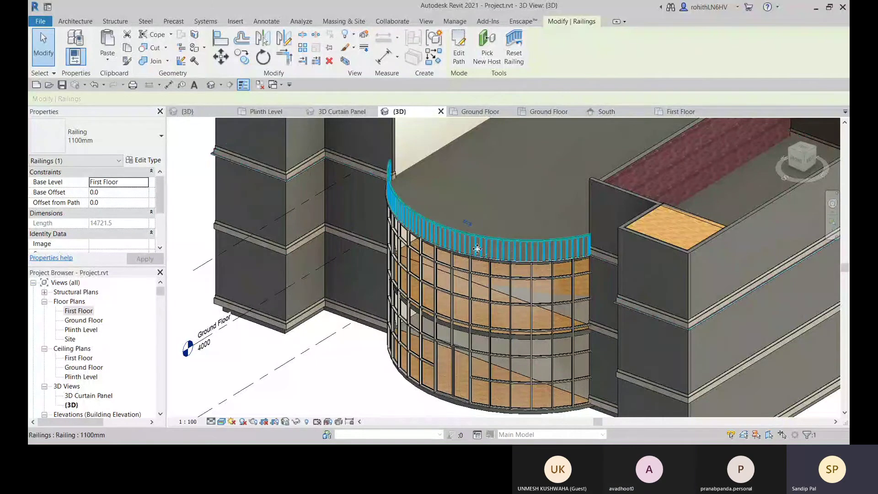
scroll(517, 251, up, 6)
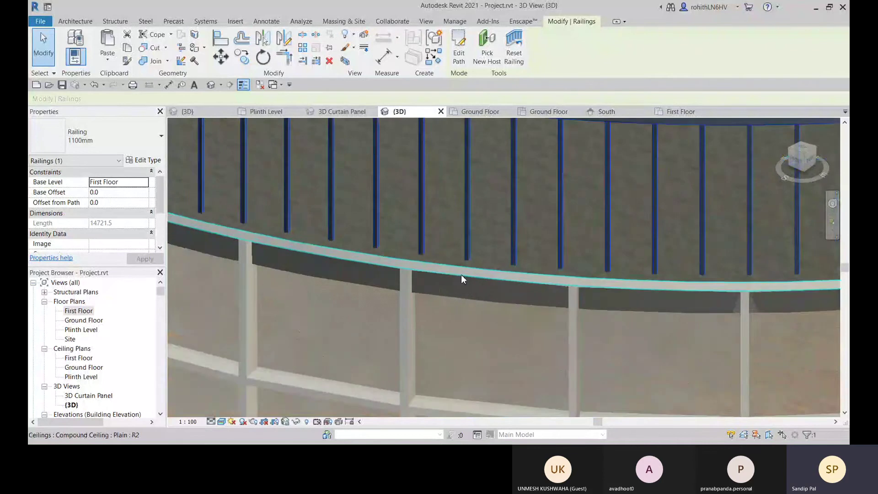
scroll(471, 261, up, 2)
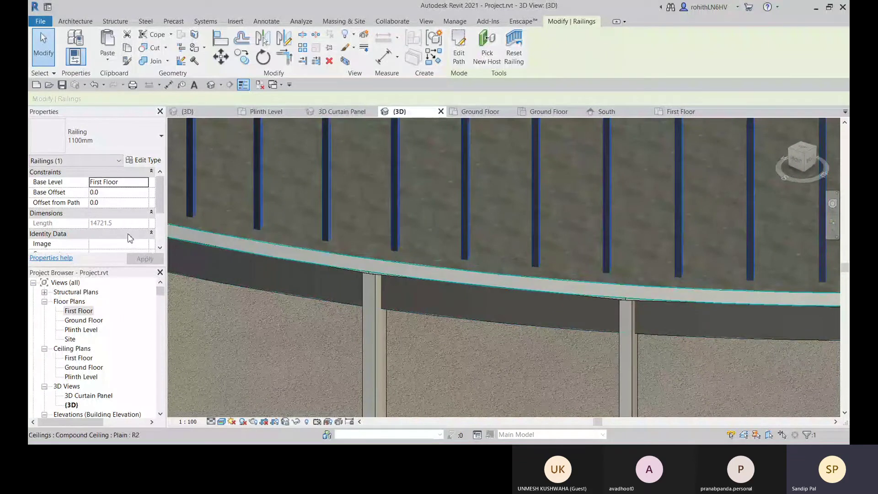
scroll(97, 205, down, 1)
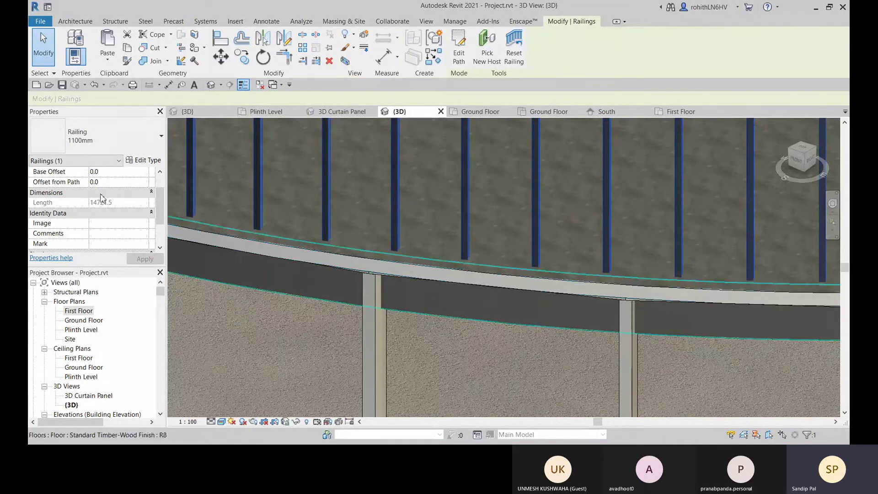
click(112, 183)
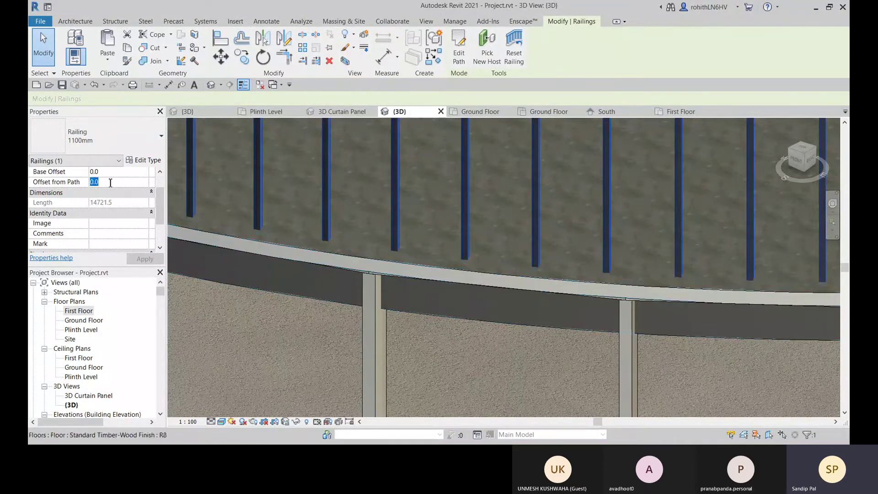
text(200)
key(Return)
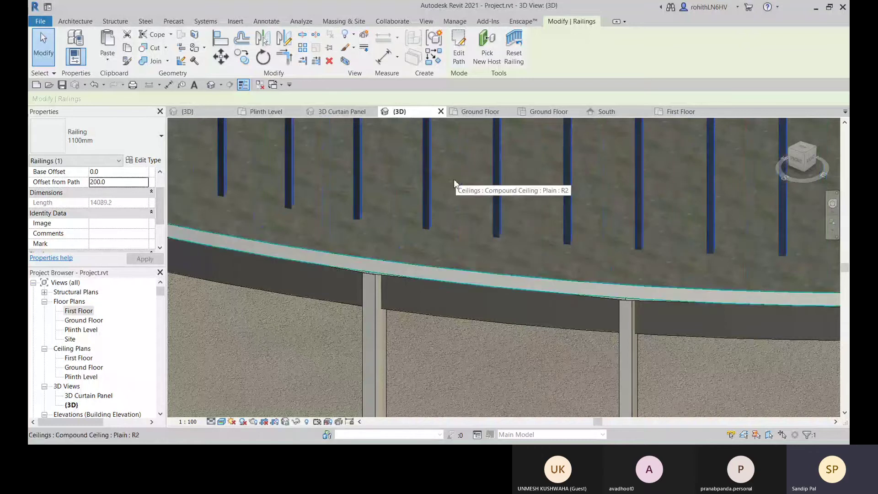
Step: Examine the spacing between the offset railing and the curved floor edge, including its end at the wall
scroll(437, 231, down, 2)
scroll(436, 231, down, 2)
shift+middle_drag(451, 243, 388, 235)
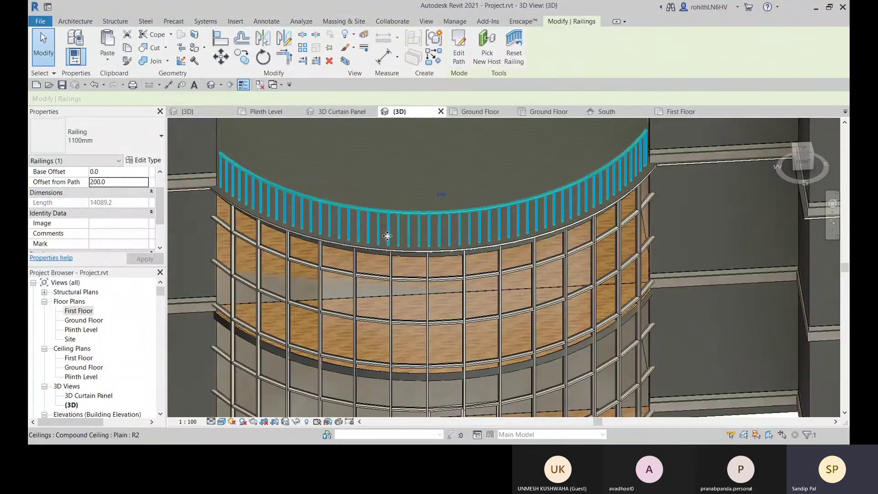
scroll(272, 190, up, 2)
scroll(271, 190, up, 2)
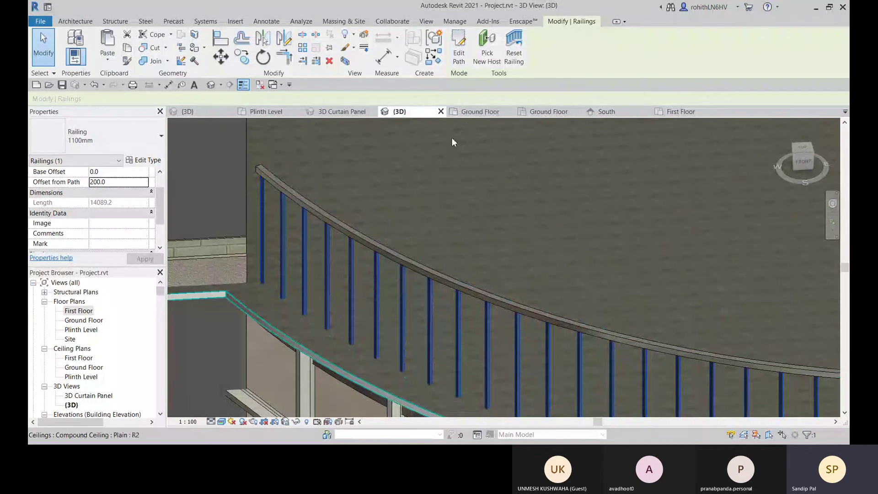
scroll(313, 264, down, 1)
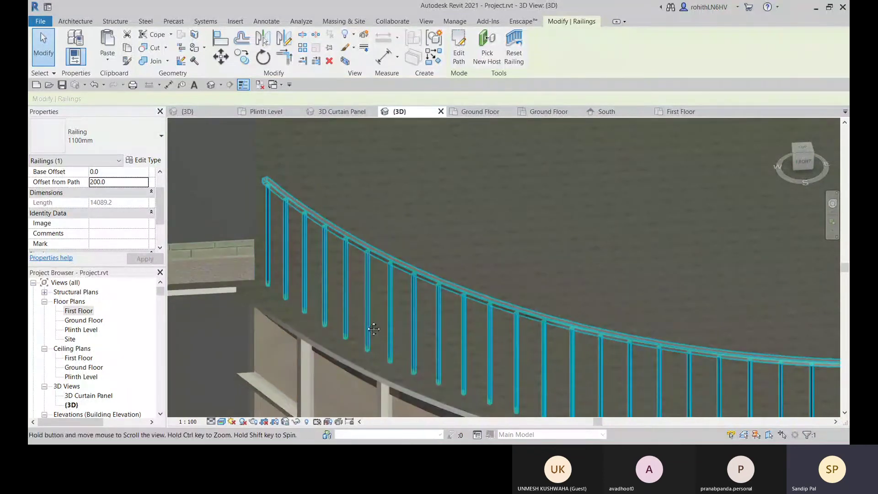
middle_drag(370, 325, 366, 302)
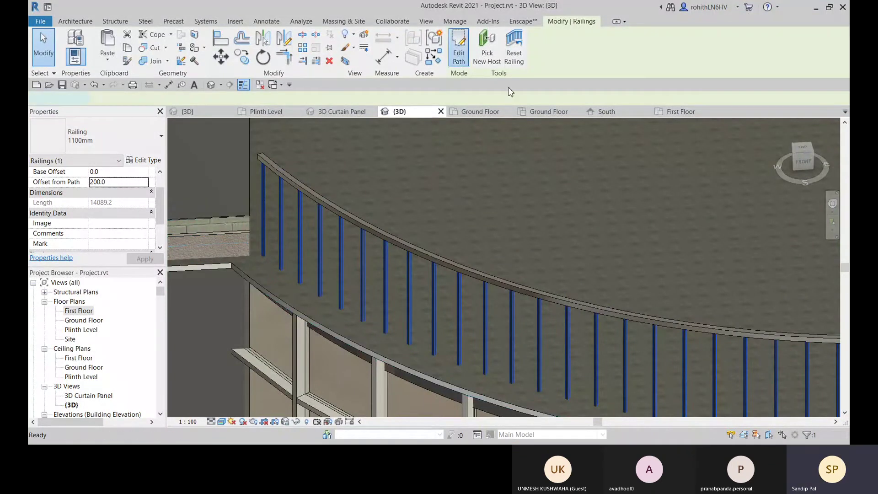
Step: Open the railing's path for editing, reset Offset from Path to 0, and finish the path edit
scroll(276, 296, up, 2)
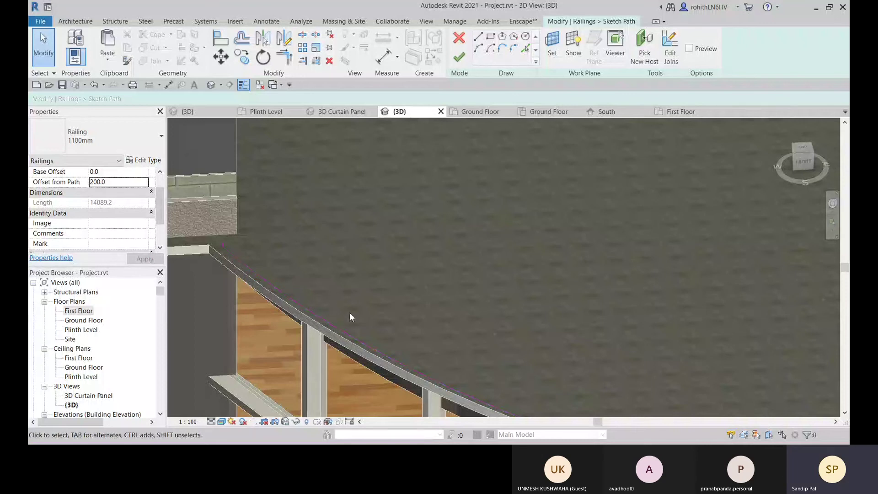
click(117, 182)
text(0)
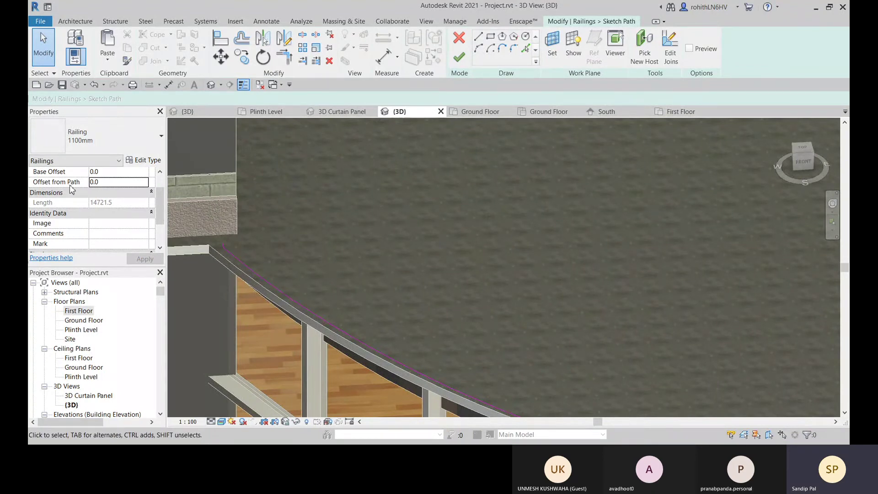
click(460, 59)
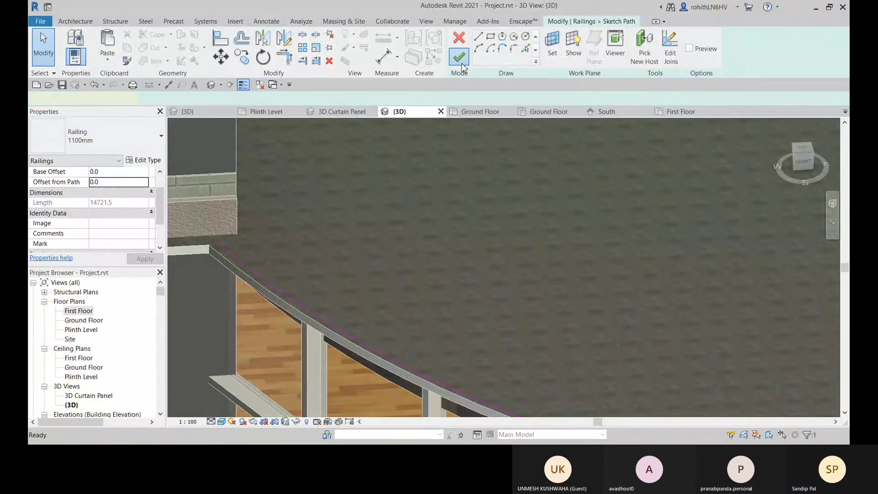
click(280, 268)
scroll(391, 276, down, 5)
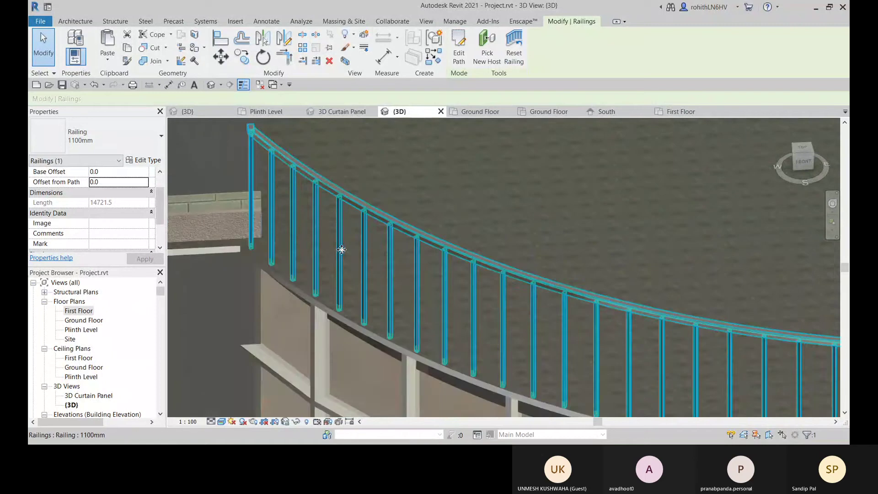
scroll(391, 276, down, 4)
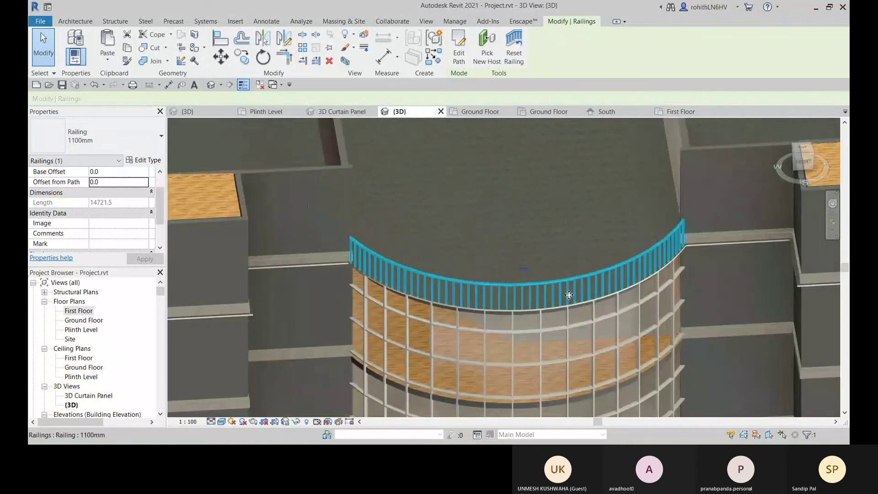
shift+middle_drag(548, 297, 509, 321)
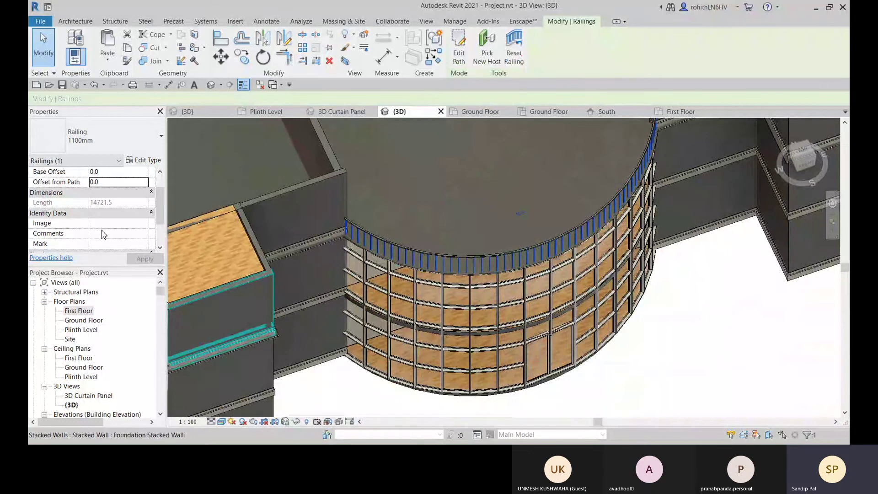
Step: Change the profile of the railing's Rectangular - 50x50mm top rail type to M_Circular Handrail : 30mm and apply it
scroll(104, 235, down, 2)
click(149, 162)
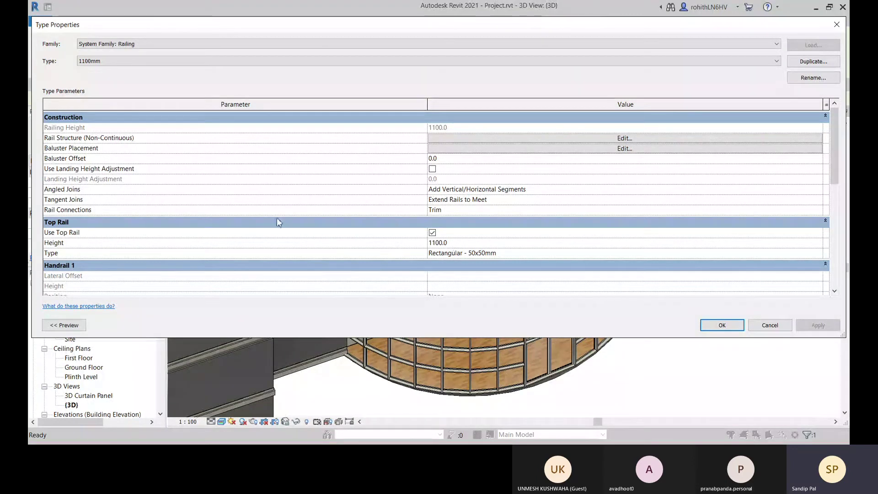
click(460, 245)
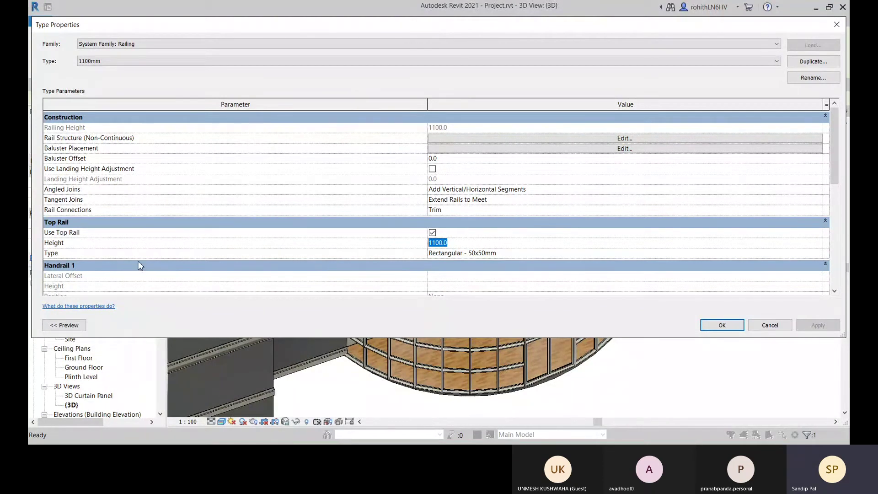
click(515, 254)
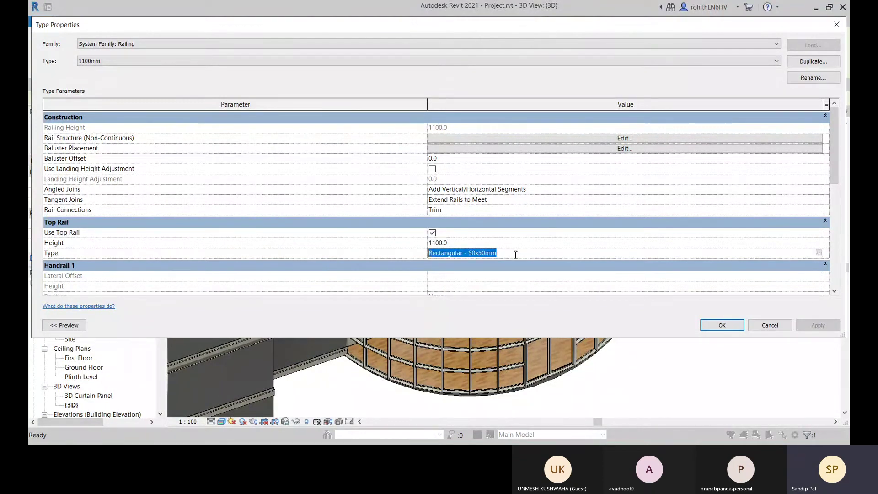
click(819, 254)
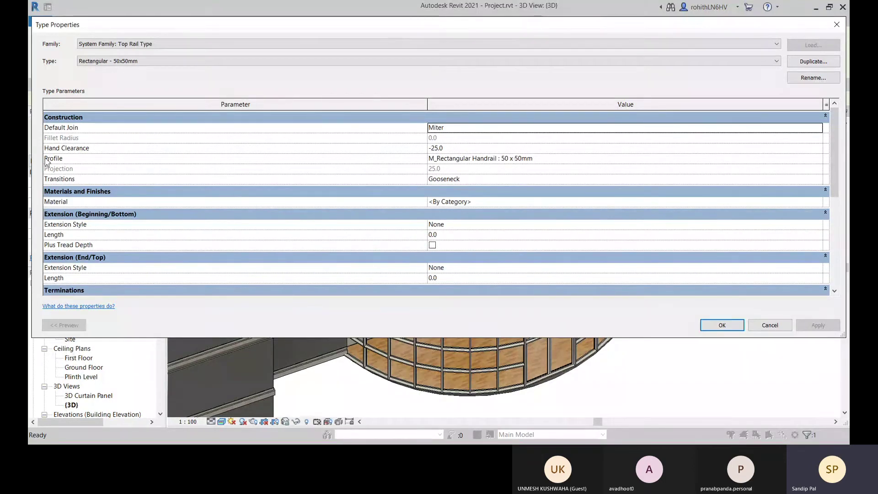
click(552, 165)
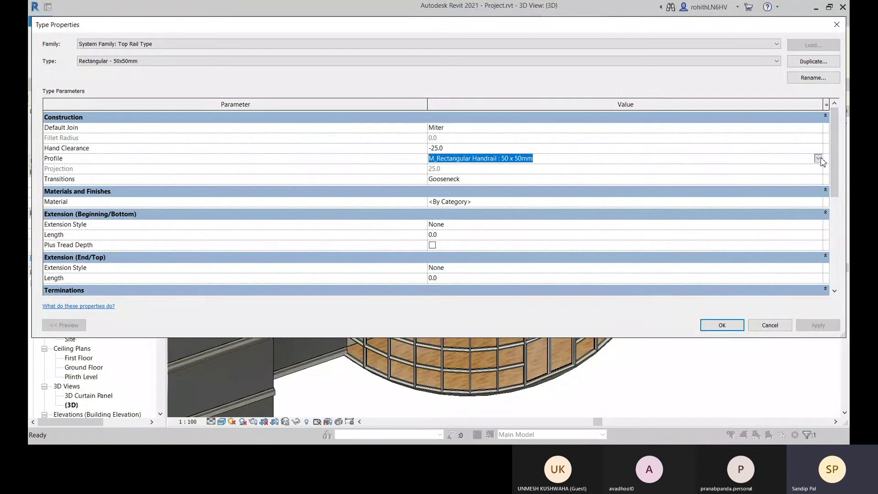
click(461, 177)
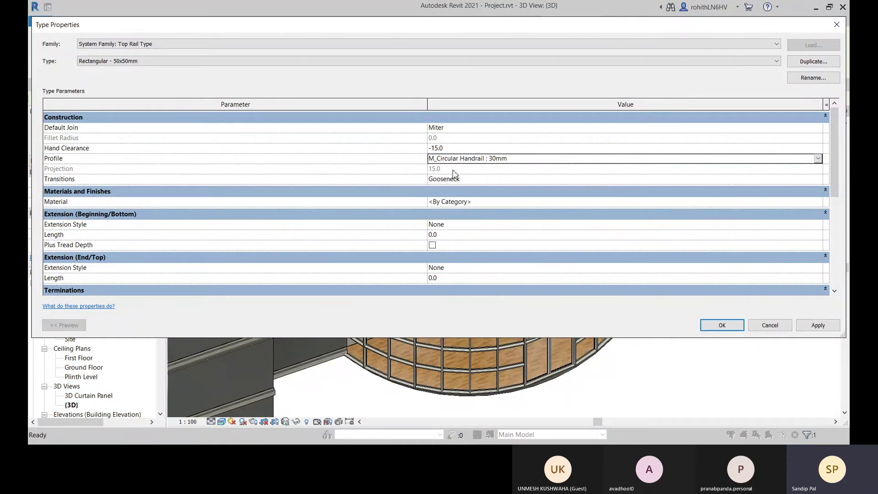
click(833, 327)
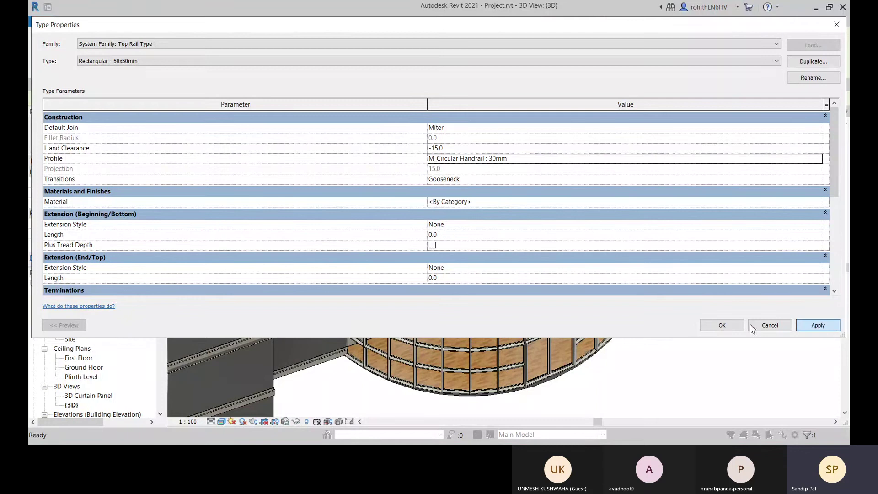
click(723, 326)
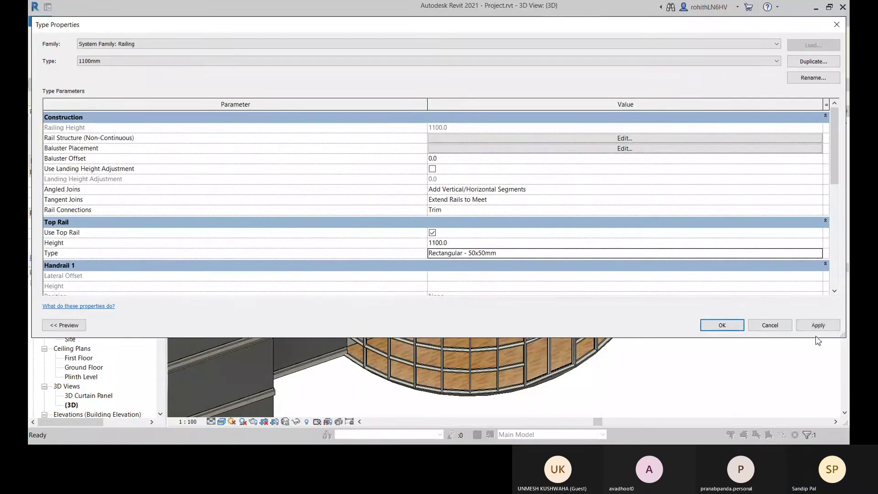
click(719, 327)
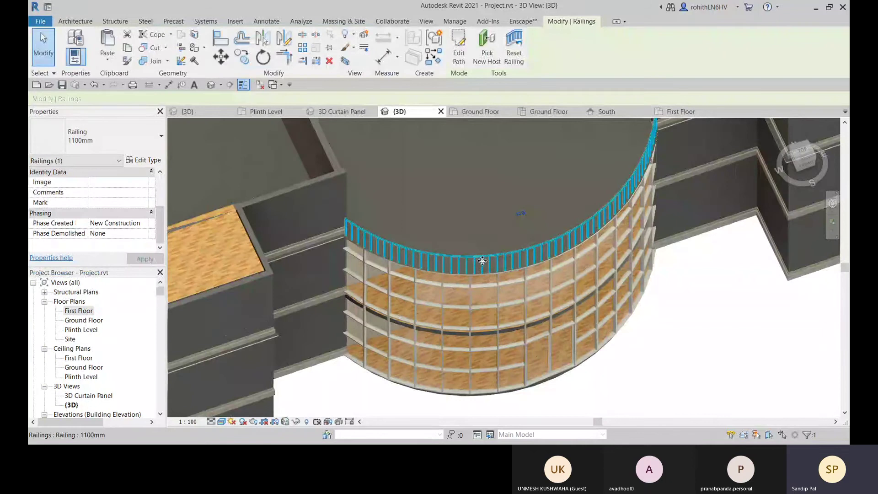
Step: Examine the railing's circular top rail and its connections to the balusters at close range
scroll(482, 260, up, 5)
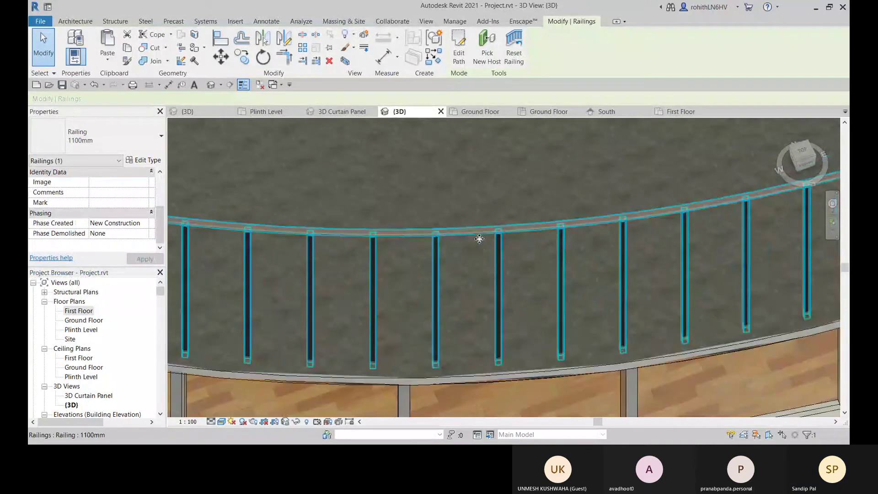
scroll(478, 238, up, 2)
scroll(452, 228, up, 1)
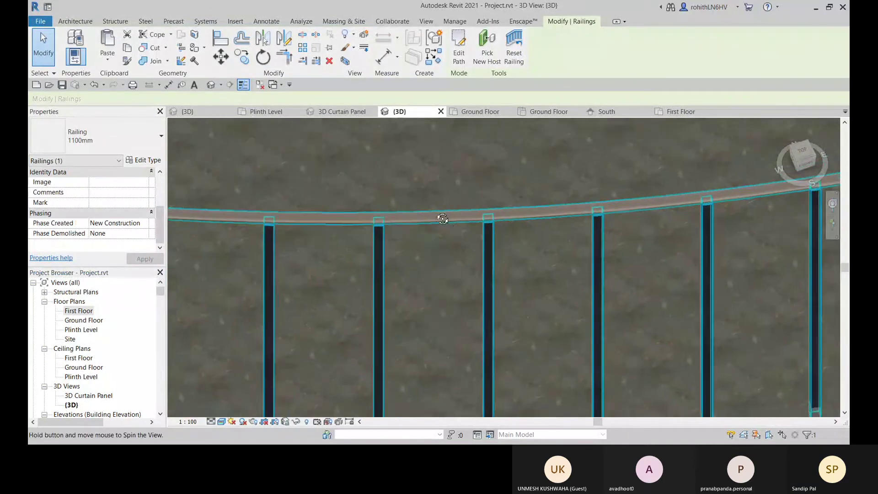
shift+middle_drag(442, 219, 503, 363)
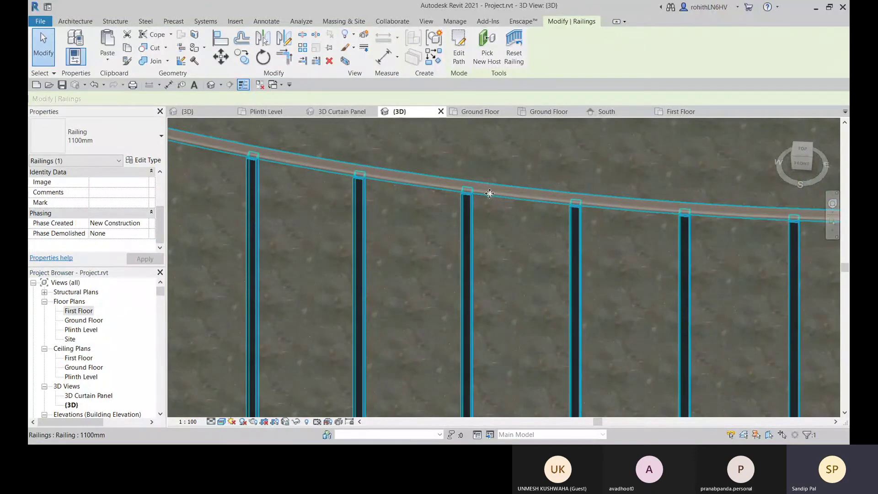
scroll(489, 194, up, 4)
scroll(457, 201, up, 1)
key(Escape)
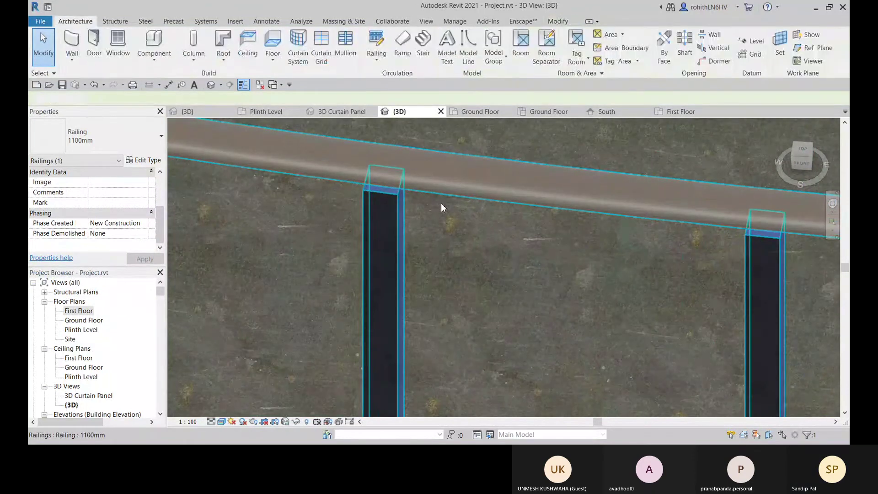
scroll(442, 203, up, 1)
scroll(459, 204, down, 2)
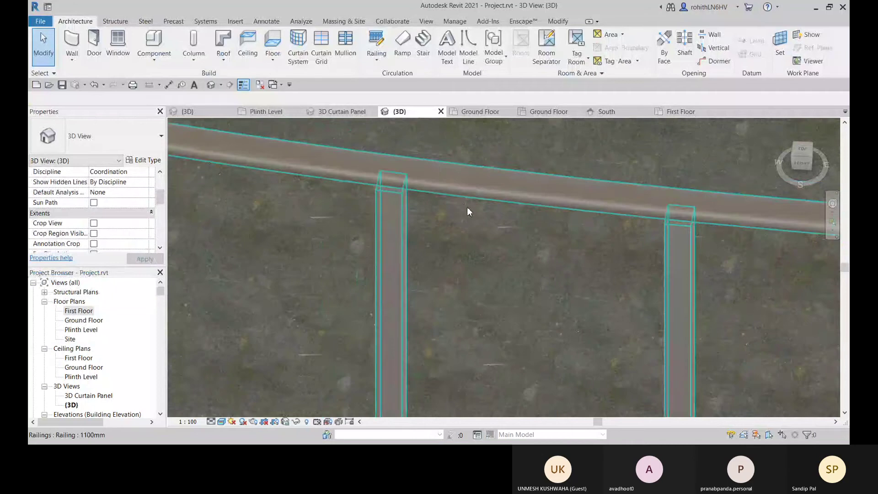
Step: Inspect the railing as a whole and its balusters along the curved floor edge
scroll(474, 215, down, 5)
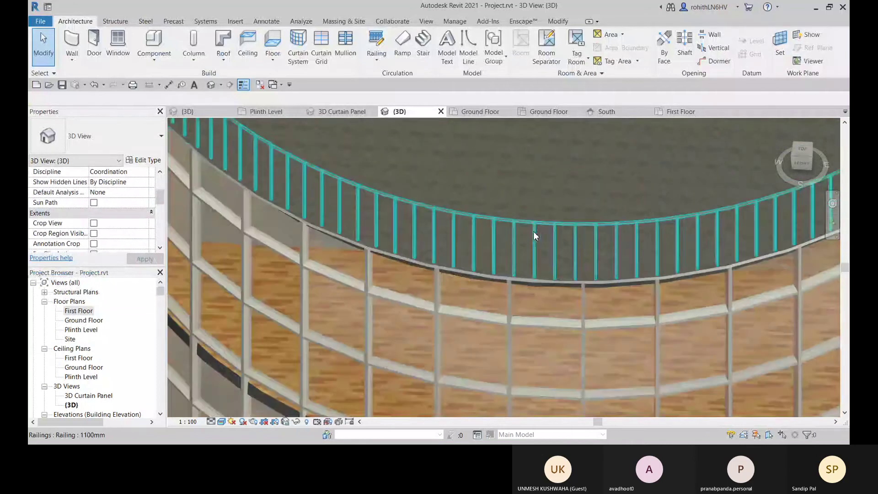
scroll(535, 233, down, 4)
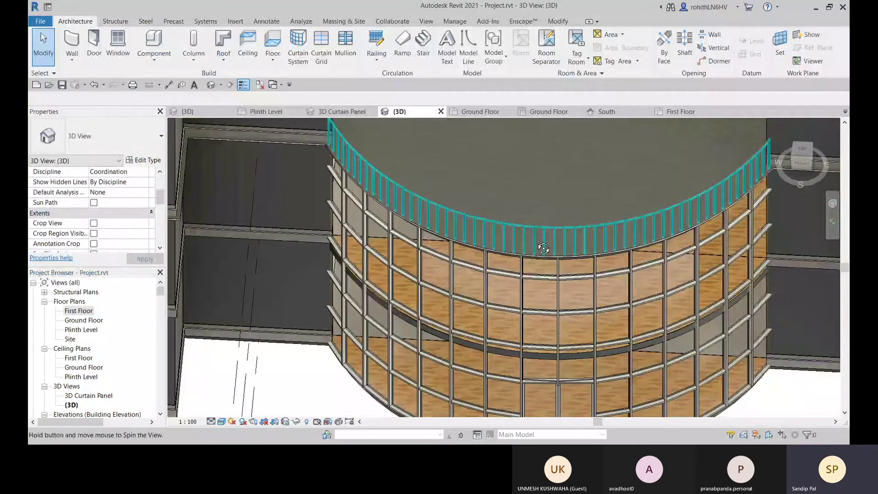
shift+middle_drag(543, 249, 471, 242)
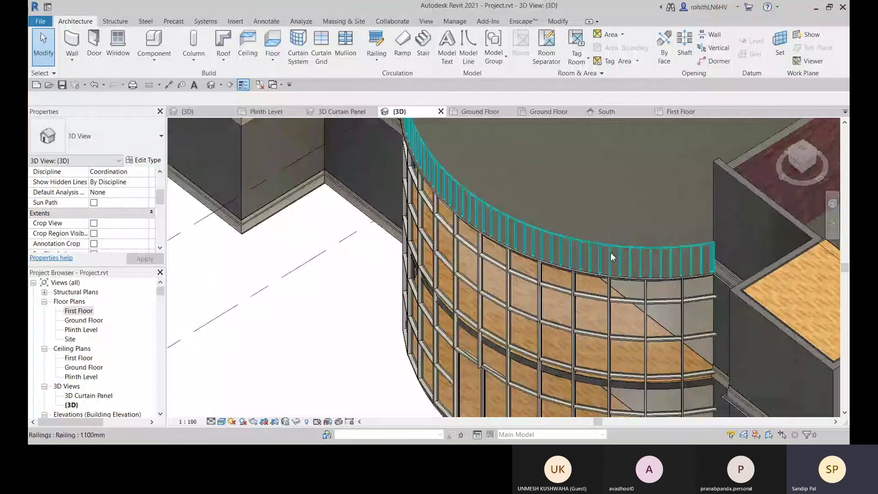
scroll(596, 260, up, 4)
scroll(600, 220, up, 4)
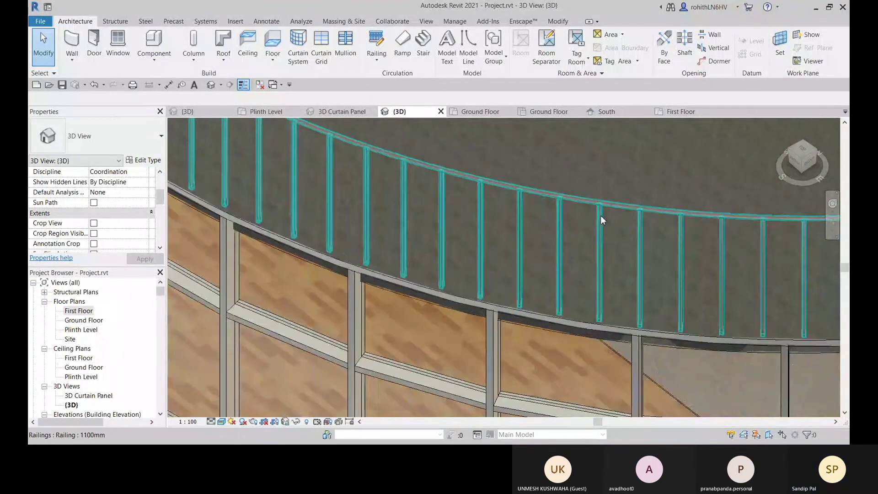
scroll(601, 206, up, 2)
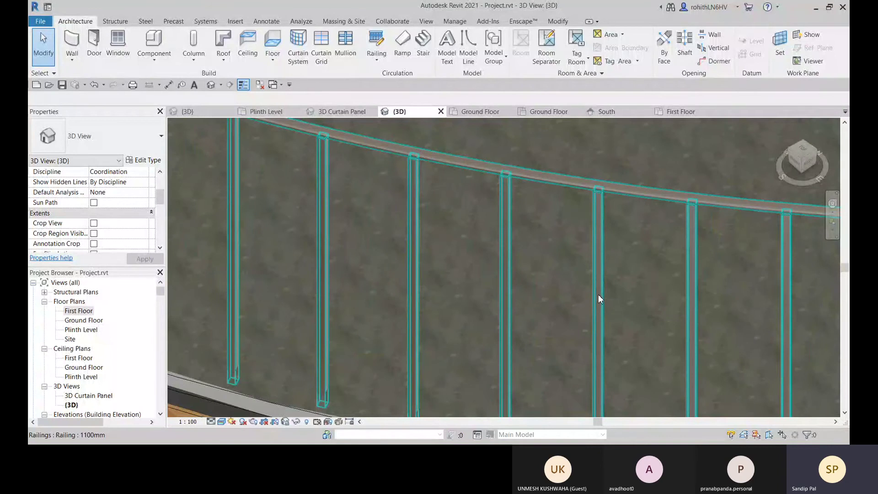
scroll(598, 294, down, 4)
middle_drag(599, 299, 567, 268)
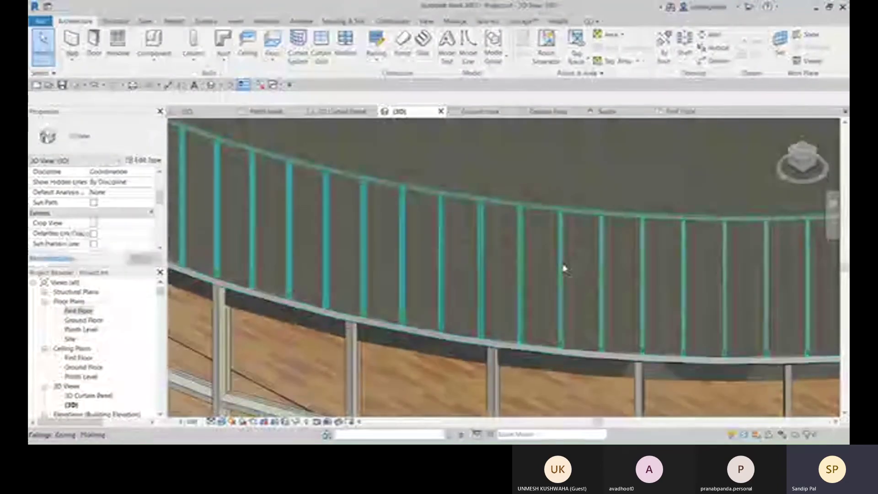